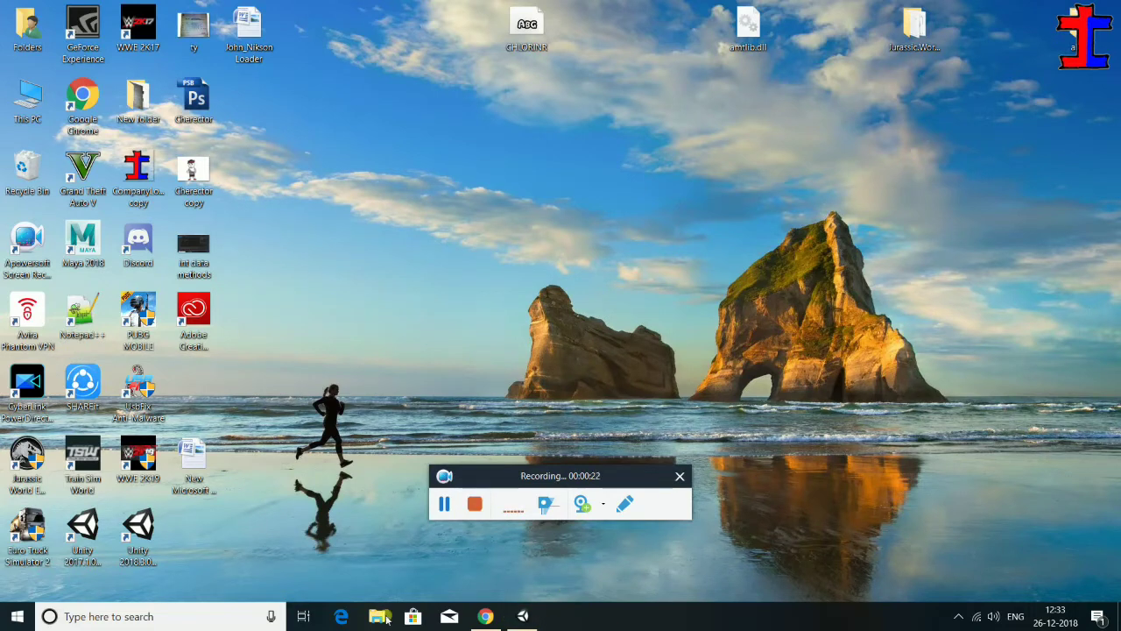
# Bring Chrome back up on the Endless Car Chase Game Template Asset Store page
pyautogui.click(485, 617)
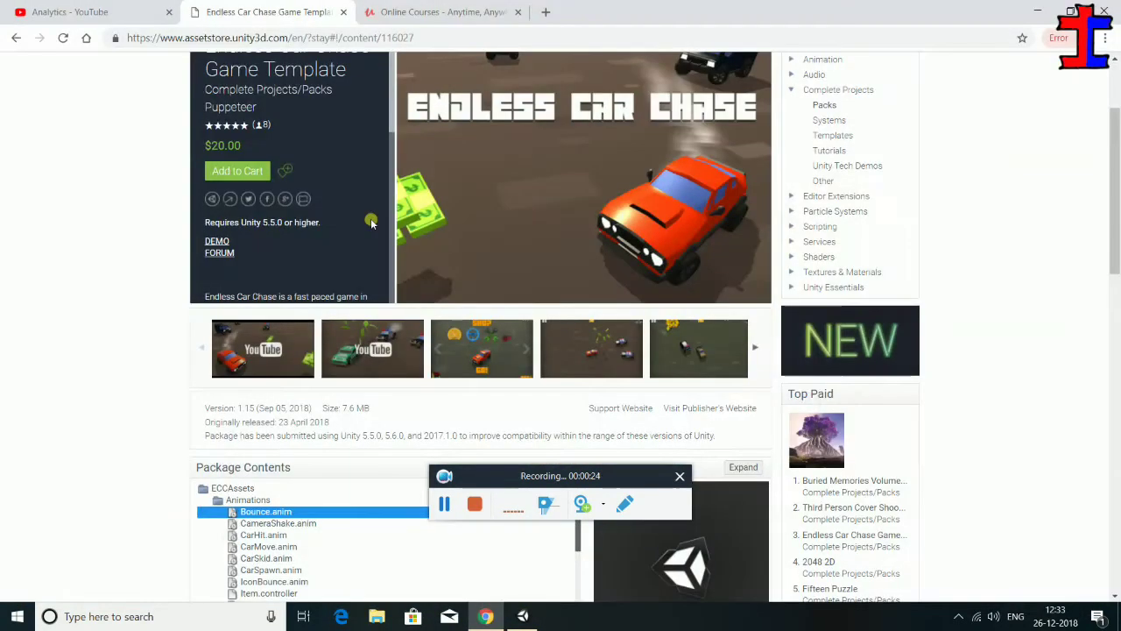
pyautogui.scroll(-5, 382, 229)
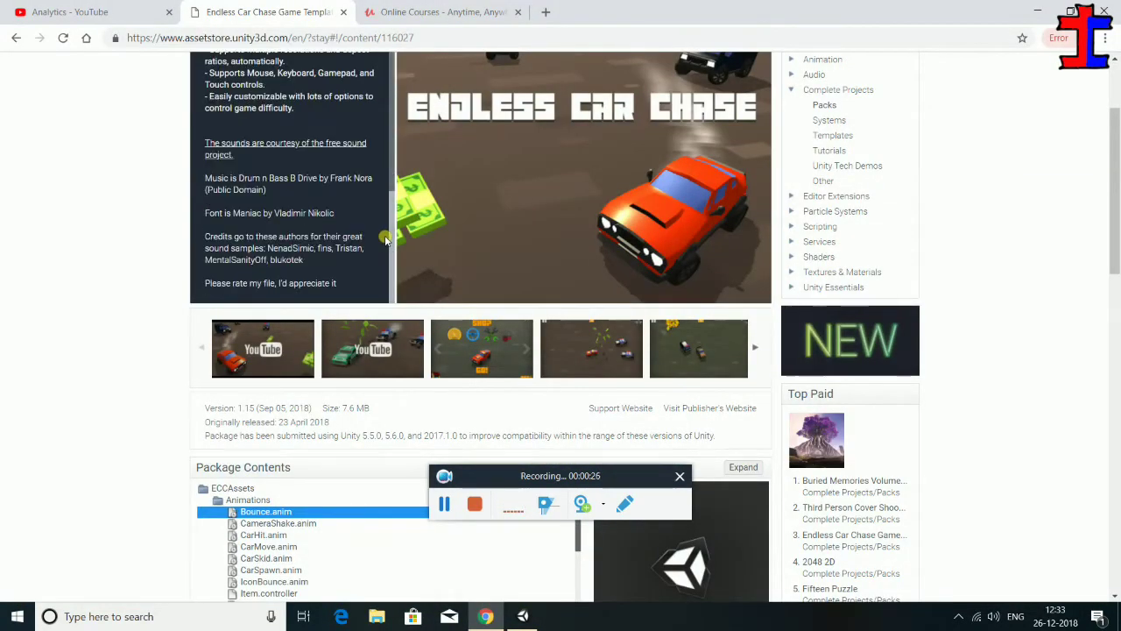
pyautogui.scroll(5, 385, 239)
pyautogui.scroll(-2, 547, 244)
# Close the Online Courses tab and return to the top of the store page
pyautogui.click(522, 14)
pyautogui.scroll(-3, 488, 243)
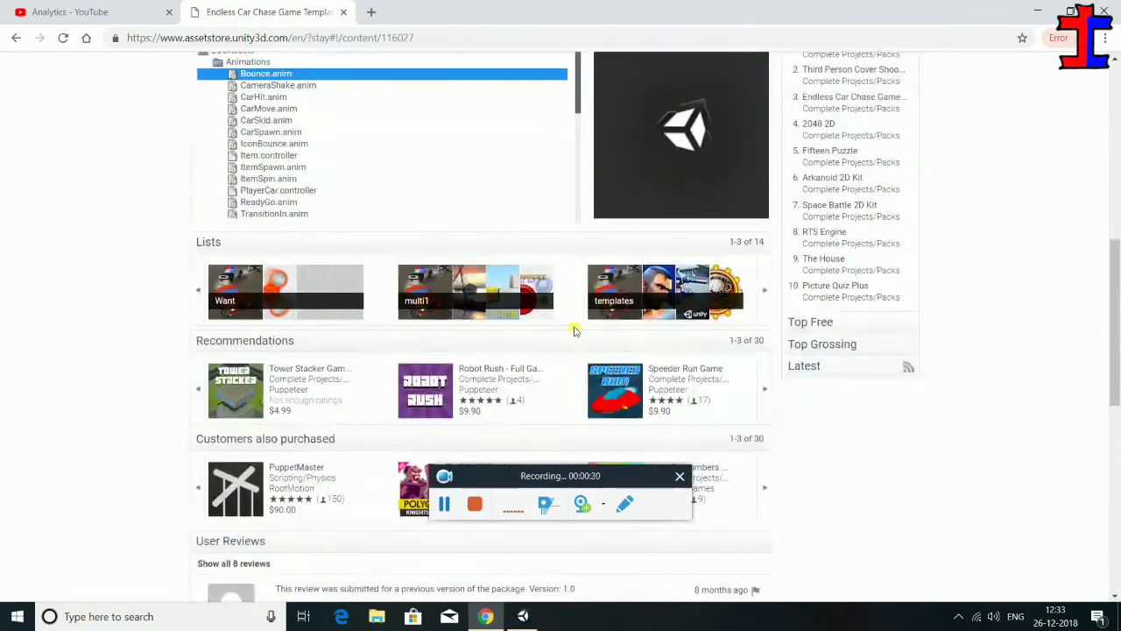
pyautogui.scroll(6, 350, 313)
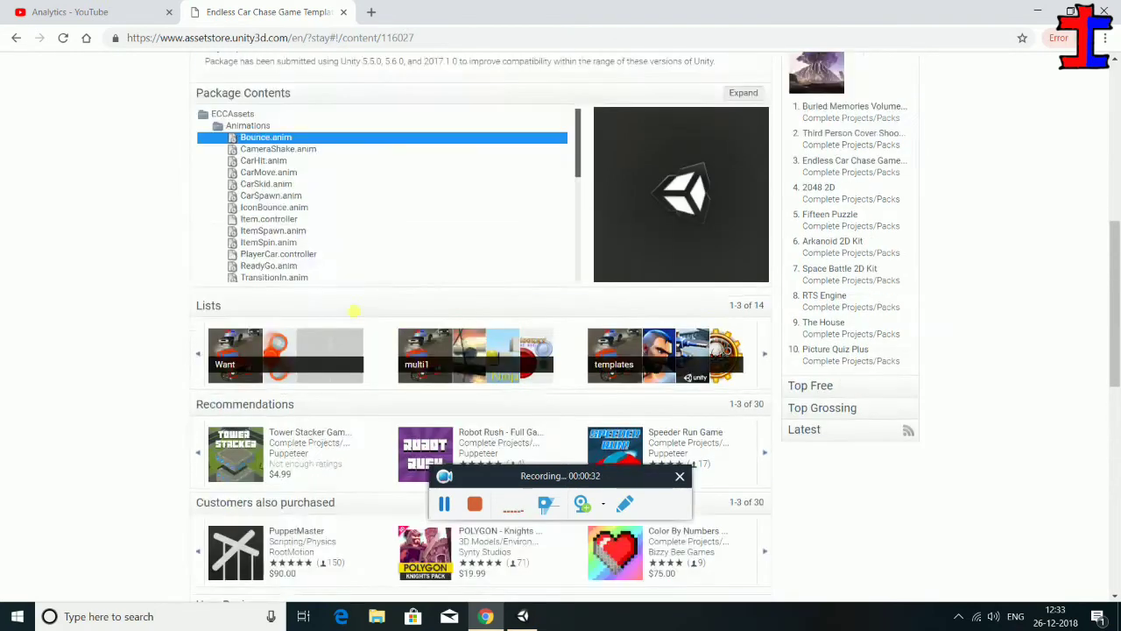
pyautogui.scroll(1, 331, 209)
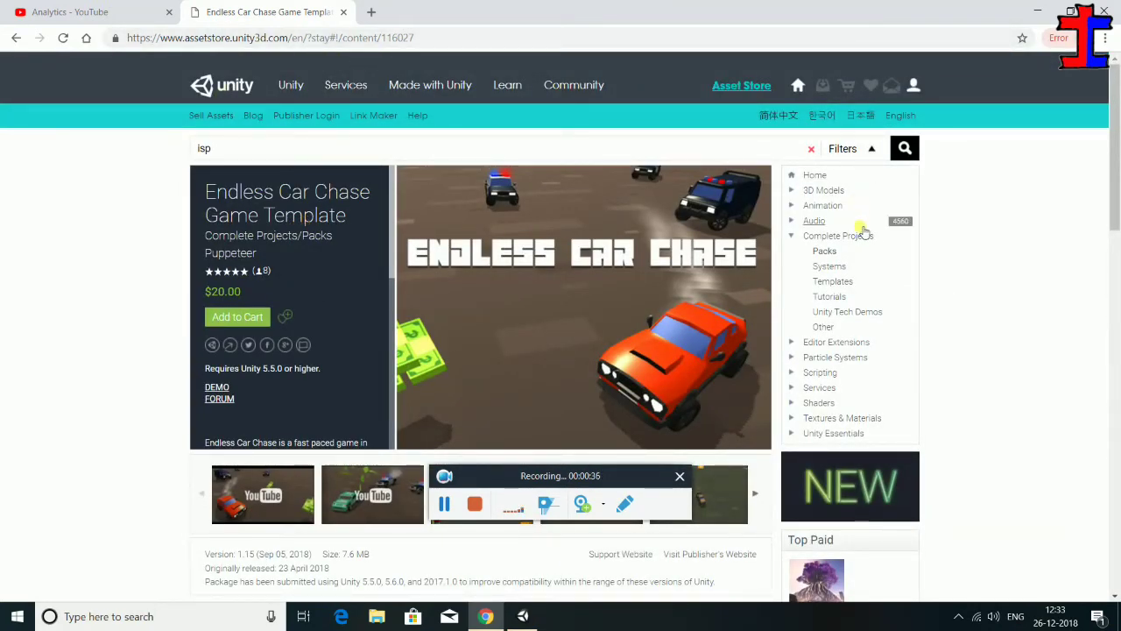
# Filter the Asset Store listings to the Animation category
pyautogui.click(822, 205)
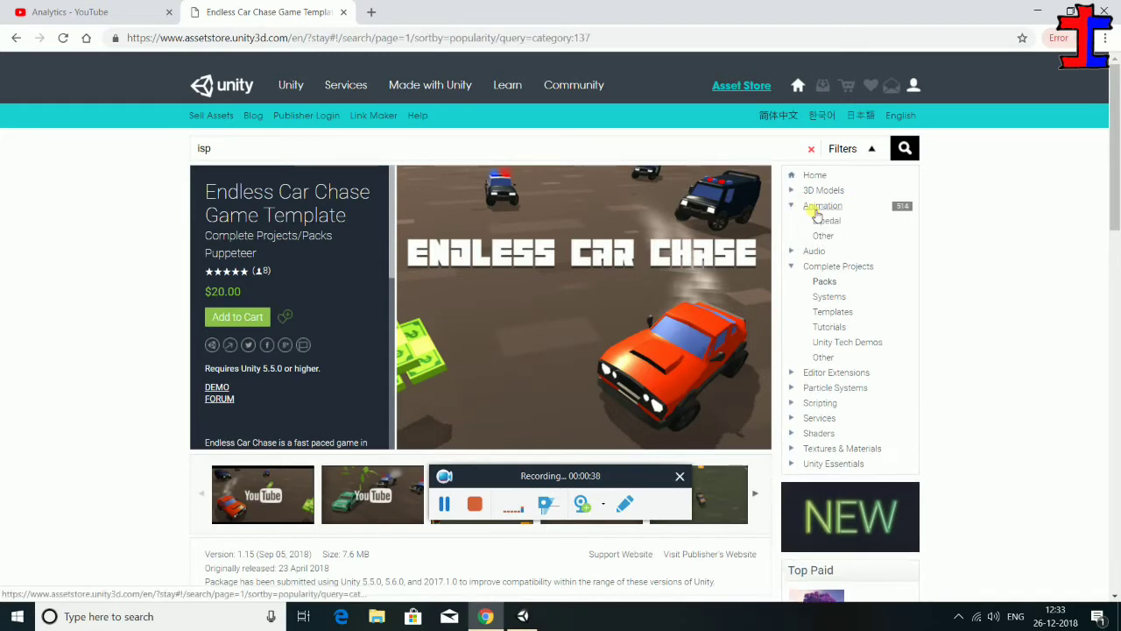
pyautogui.scroll(-1, 601, 155)
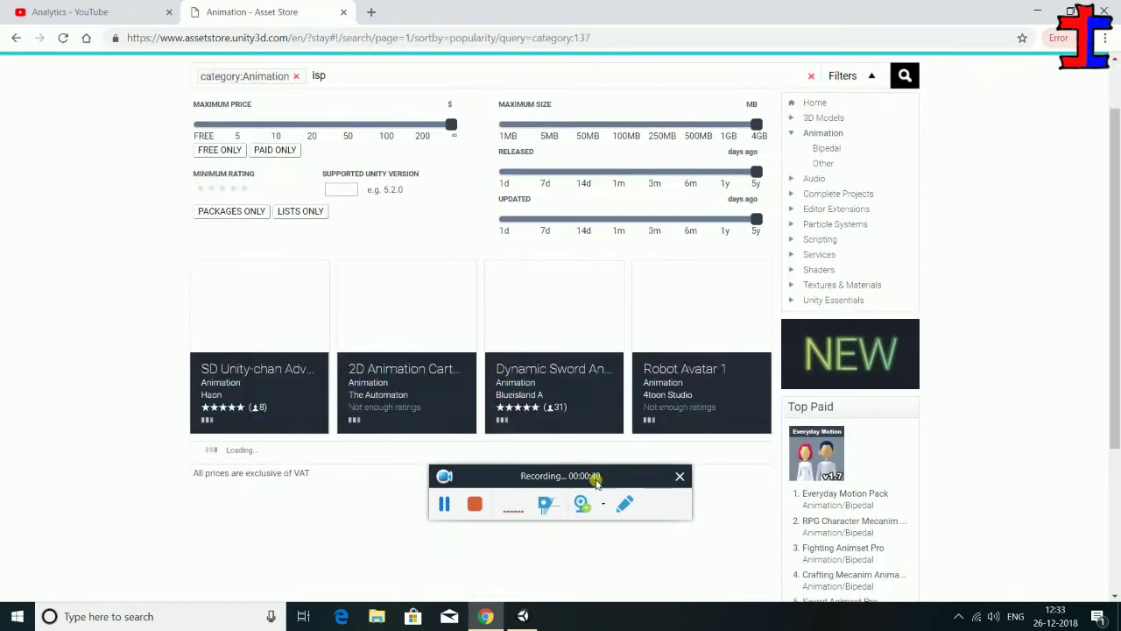
pyautogui.moveTo(593, 476); pyautogui.dragTo(735, 522)
pyautogui.scroll(-3, 505, 300)
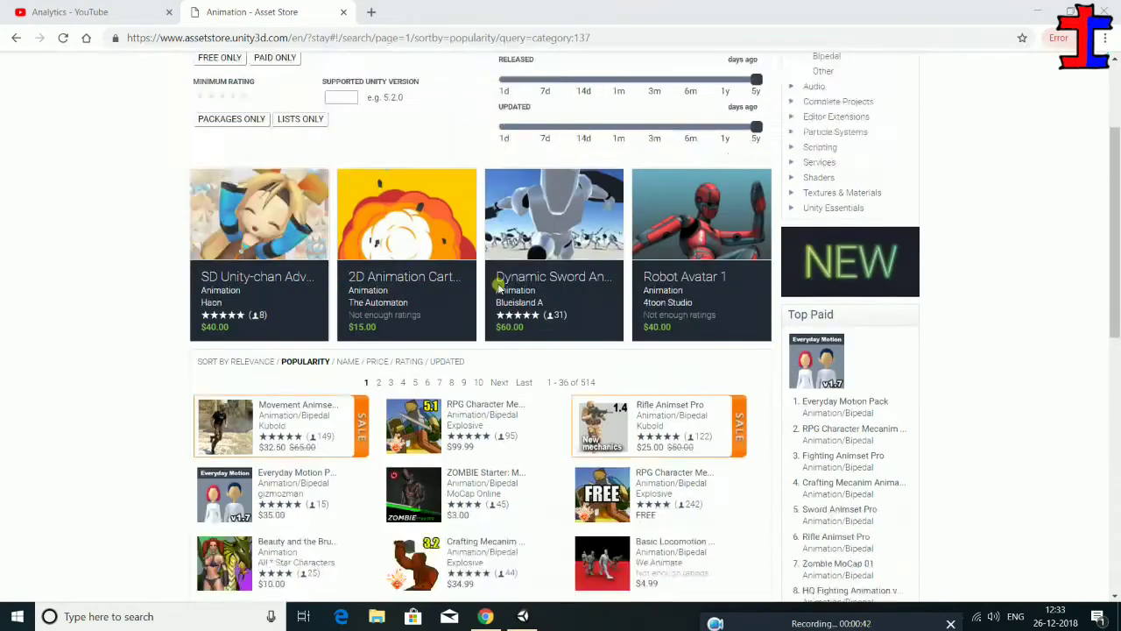
pyautogui.scroll(4, 504, 300)
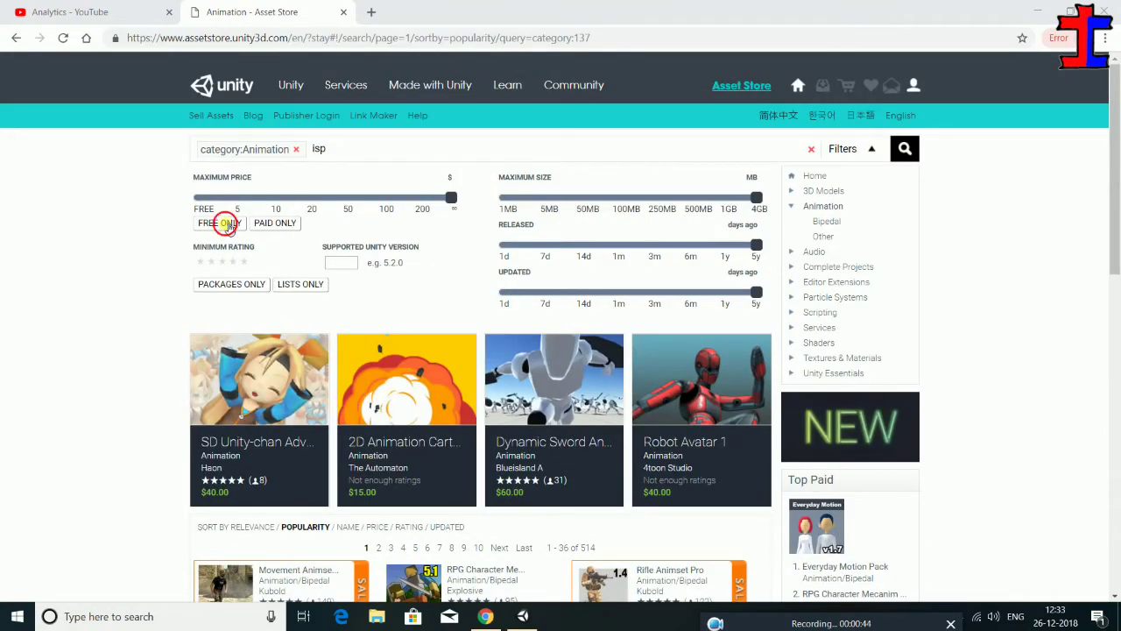
# Restrict the results to free assets and browse the 35 free Animation listings
pyautogui.click(227, 225)
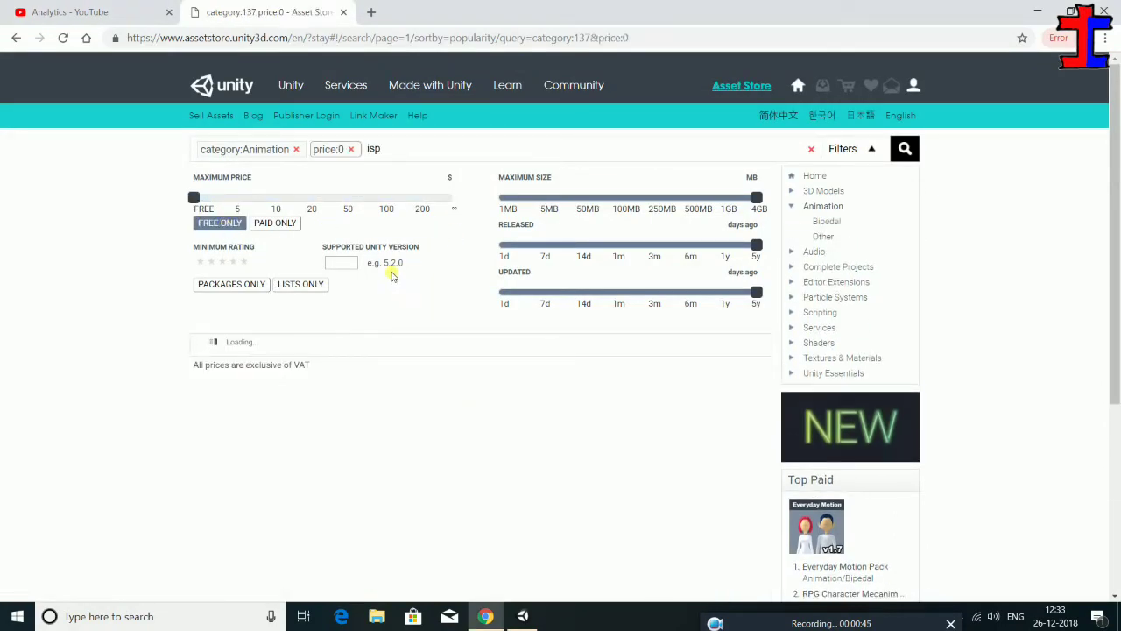
pyautogui.scroll(-1, 344, 237)
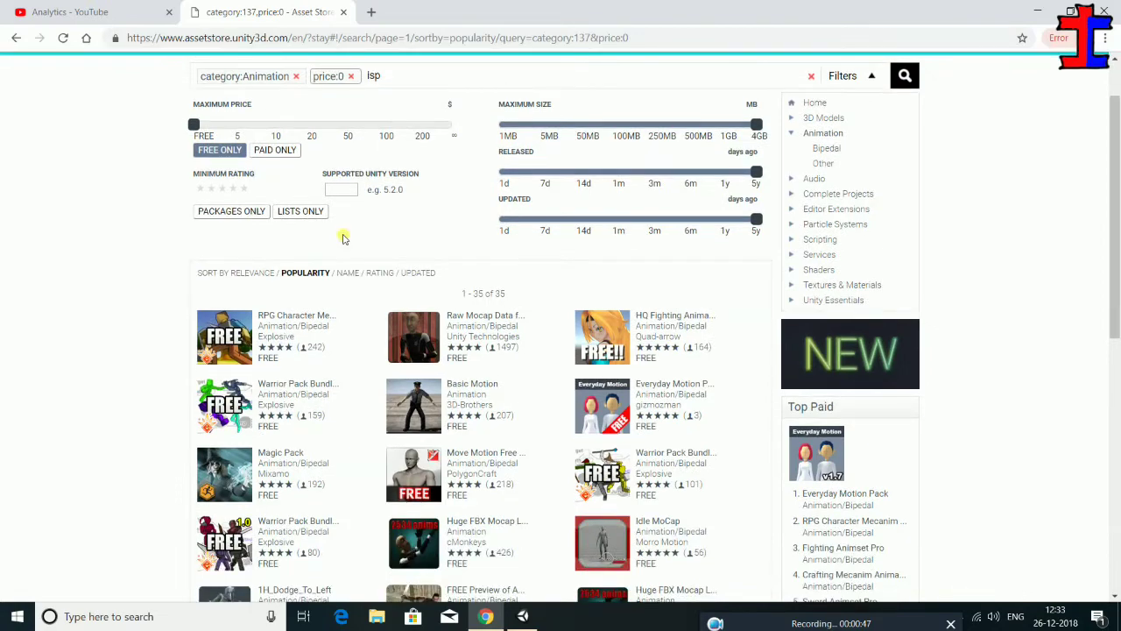
pyautogui.scroll(-1, 343, 237)
pyautogui.scroll(-2, 343, 237)
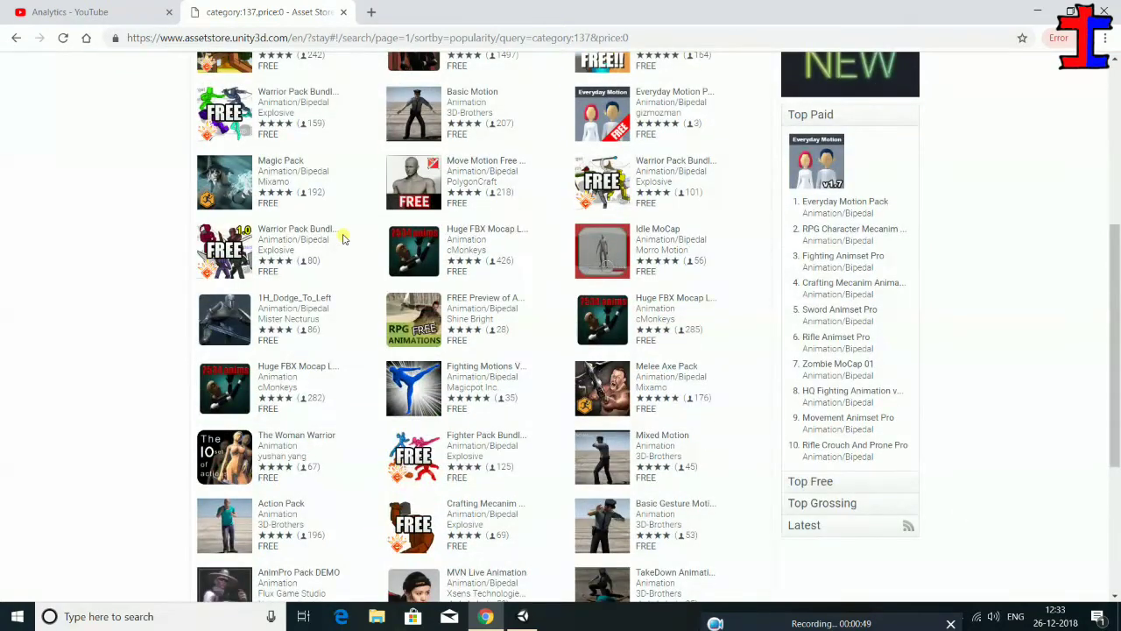
pyautogui.scroll(-2, 344, 236)
pyautogui.scroll(-1, 344, 237)
pyautogui.scroll(-1, 343, 236)
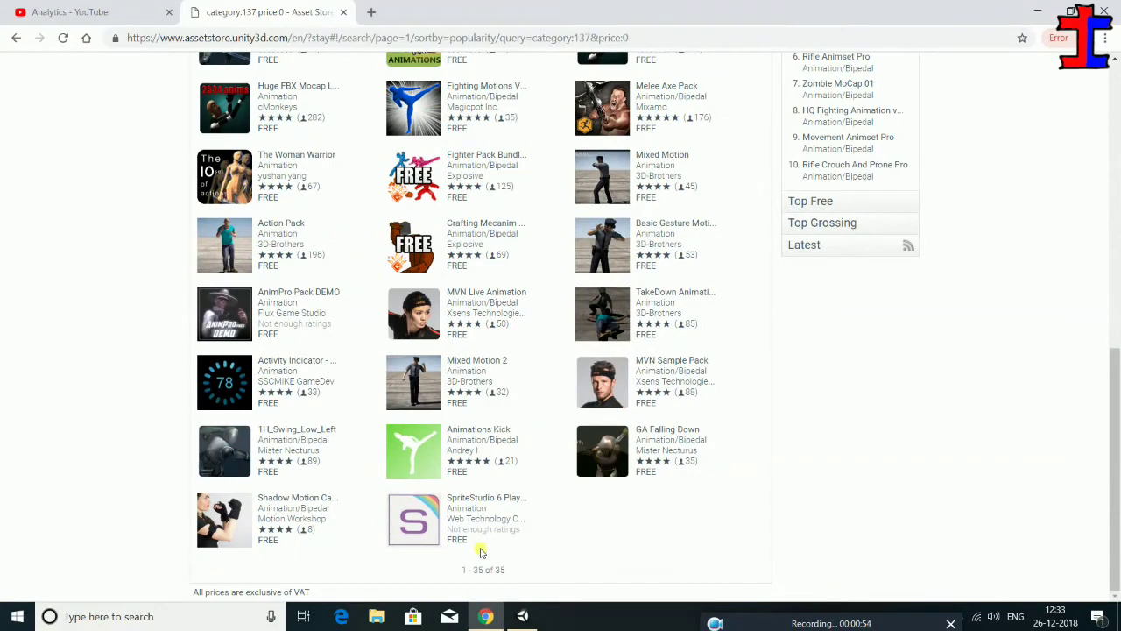
pyautogui.scroll(1, 605, 488)
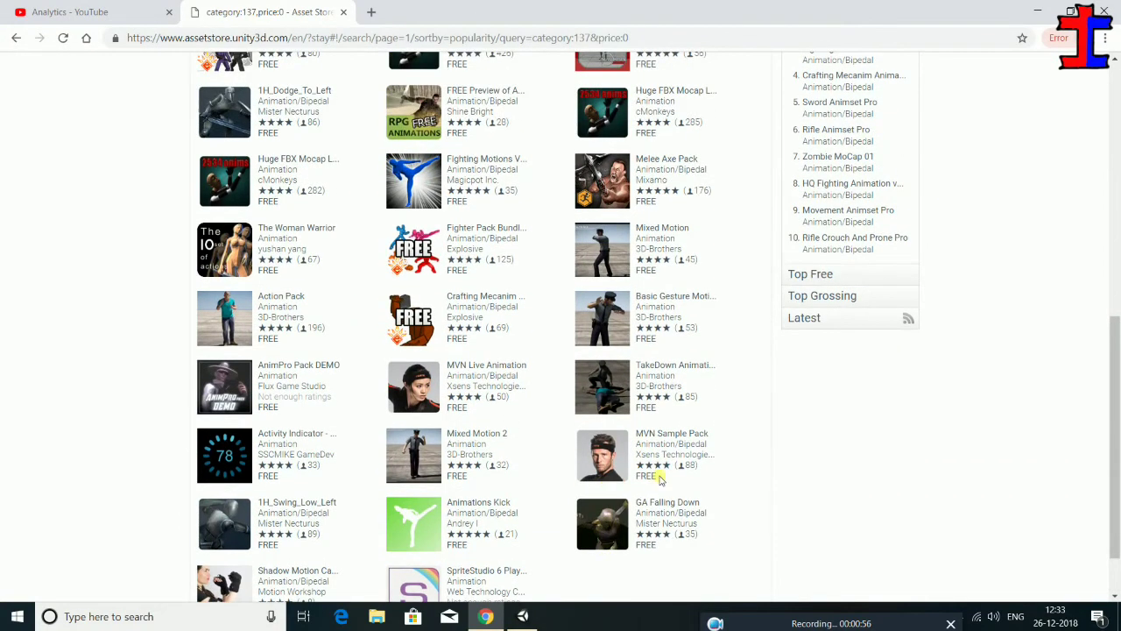
pyautogui.scroll(2, 693, 548)
pyautogui.scroll(1, 696, 535)
pyautogui.scroll(1, 698, 516)
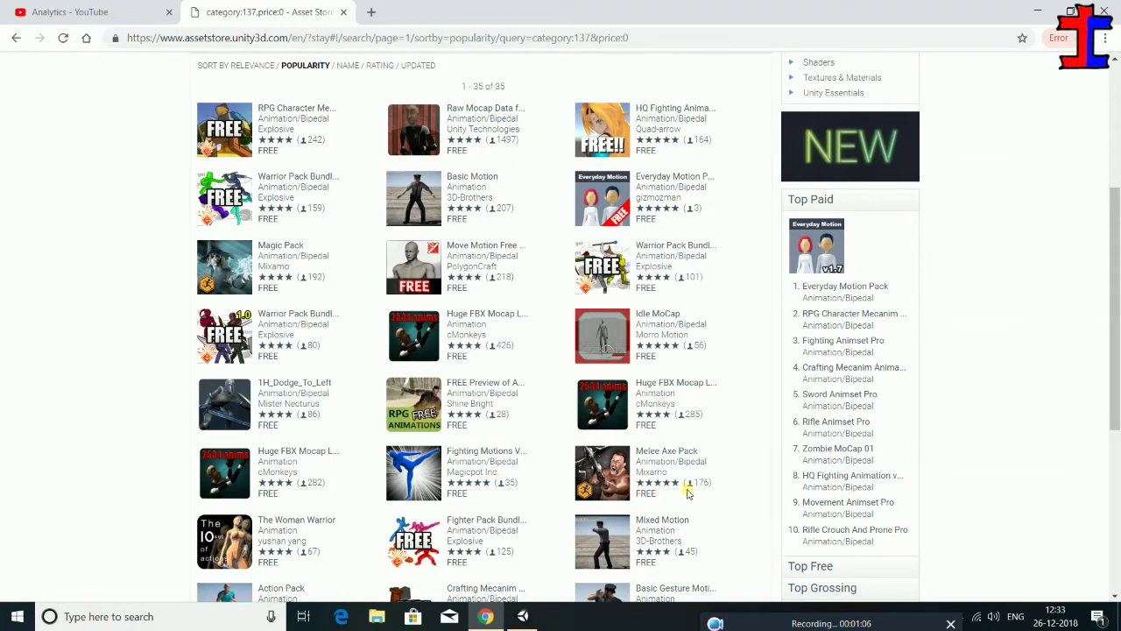
pyautogui.scroll(-1, 677, 450)
pyautogui.scroll(-1, 675, 451)
pyautogui.scroll(-1, 672, 451)
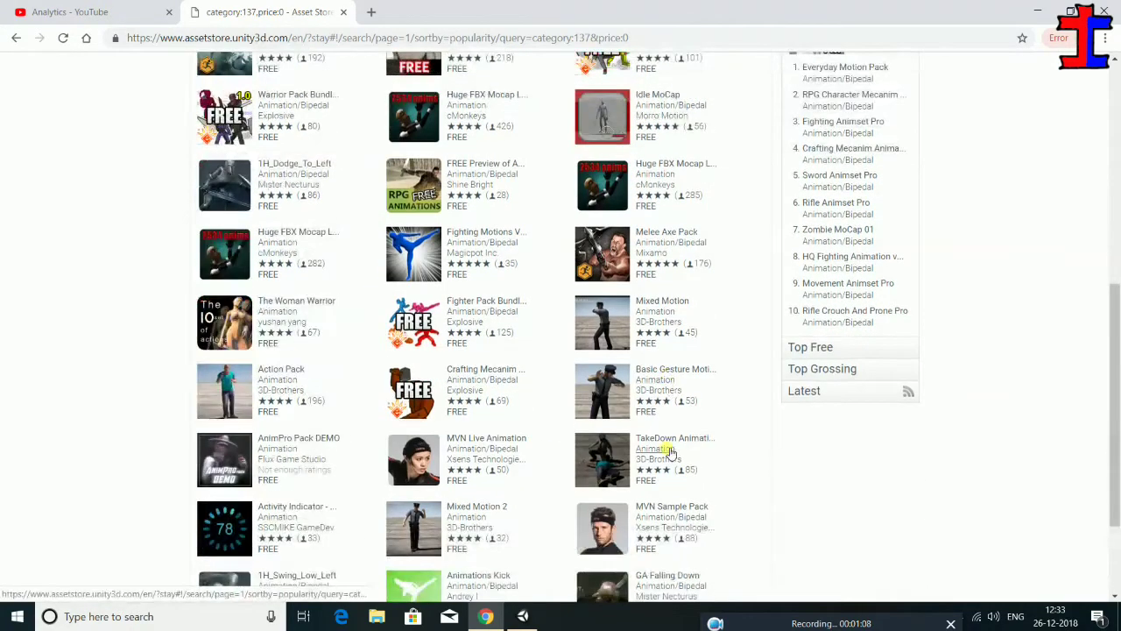
pyautogui.scroll(-1, 670, 452)
pyautogui.scroll(-1, 670, 452)
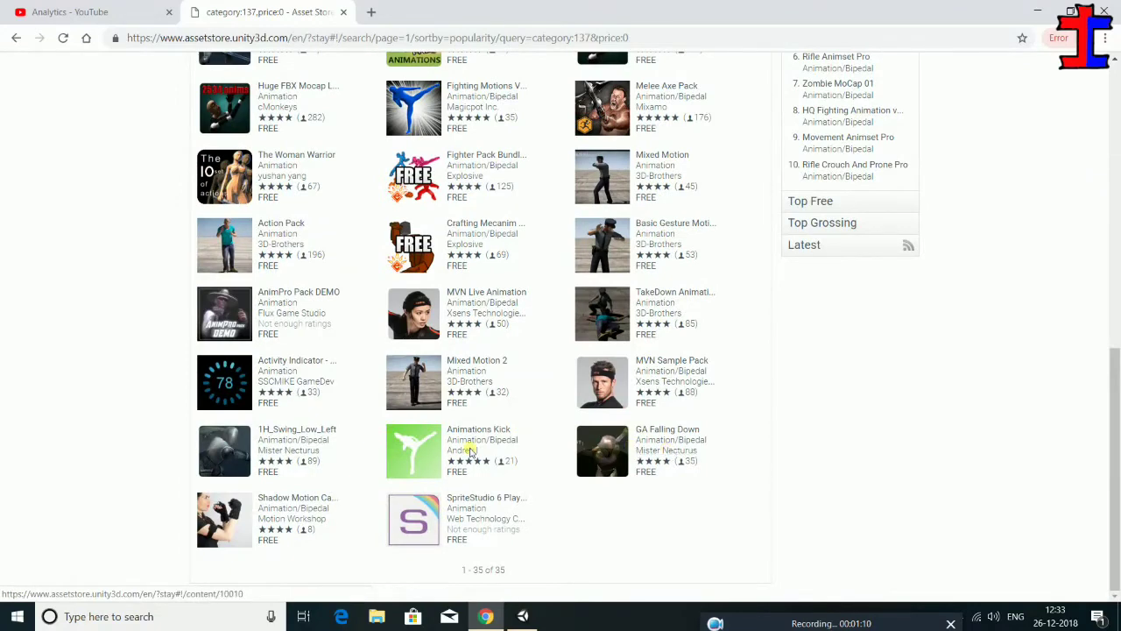
pyautogui.scroll(4, 324, 179)
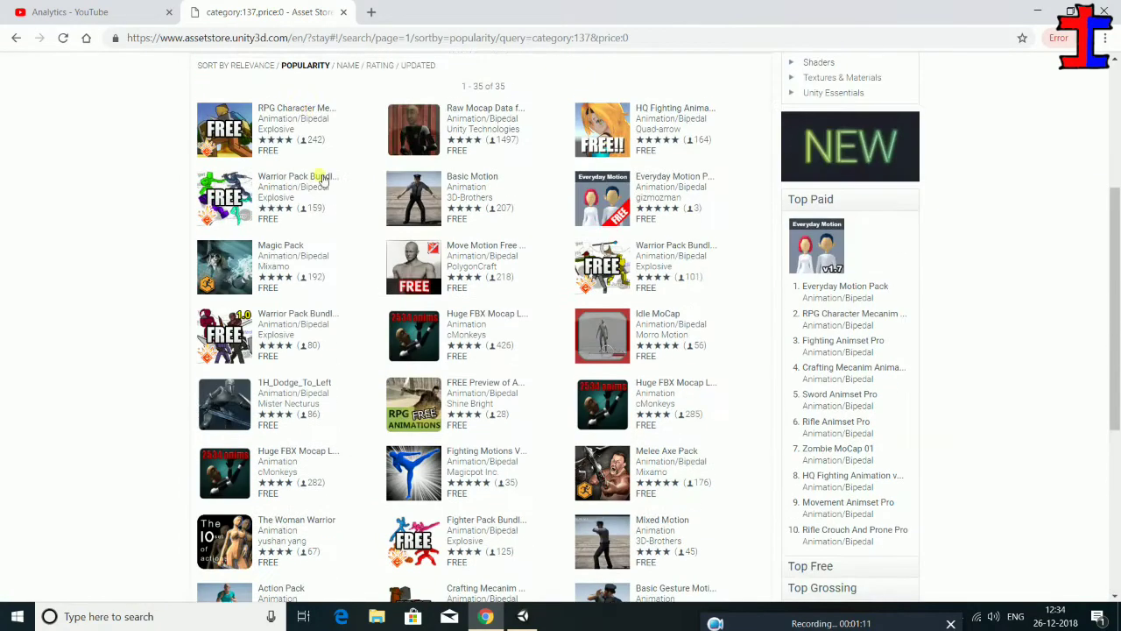
# Open the RPG Character Mecanim Animation Pack FREE page and review its package contents
pyautogui.click(295, 109)
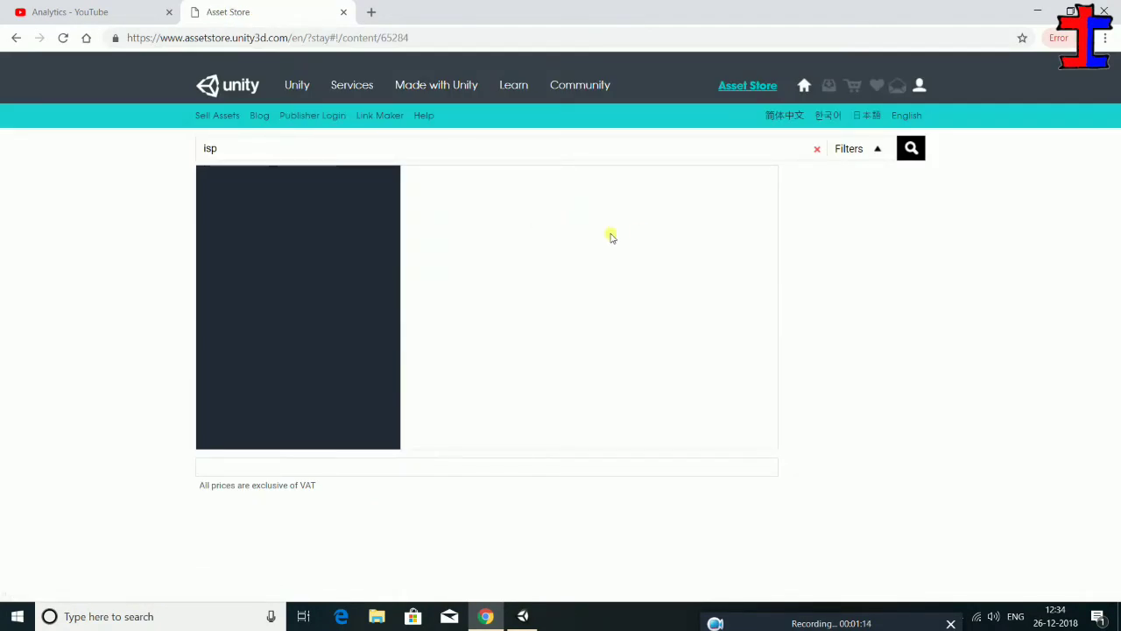
pyautogui.moveTo(252, 154); pyautogui.dragTo(2, 158)
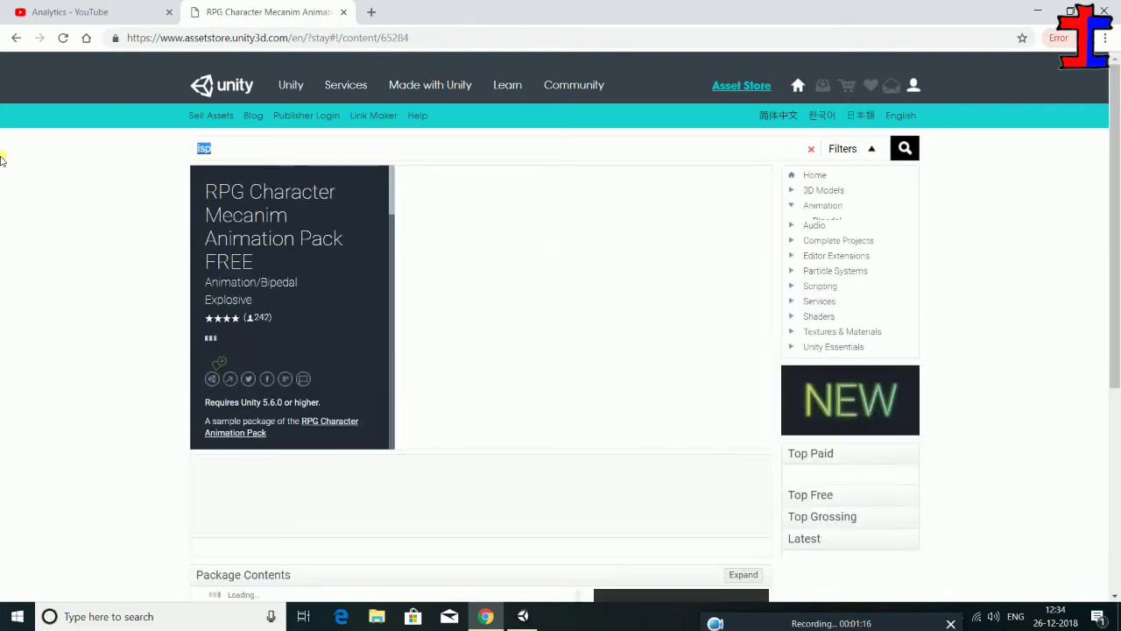
pyautogui.scroll(-2, 543, 229)
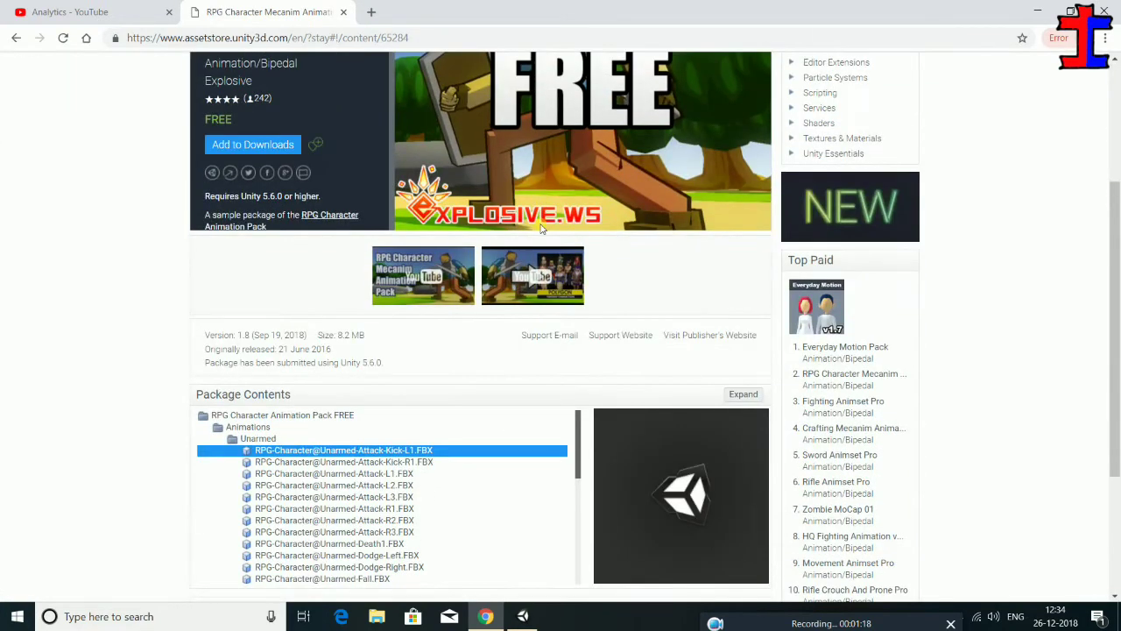
pyautogui.scroll(-2, 543, 289)
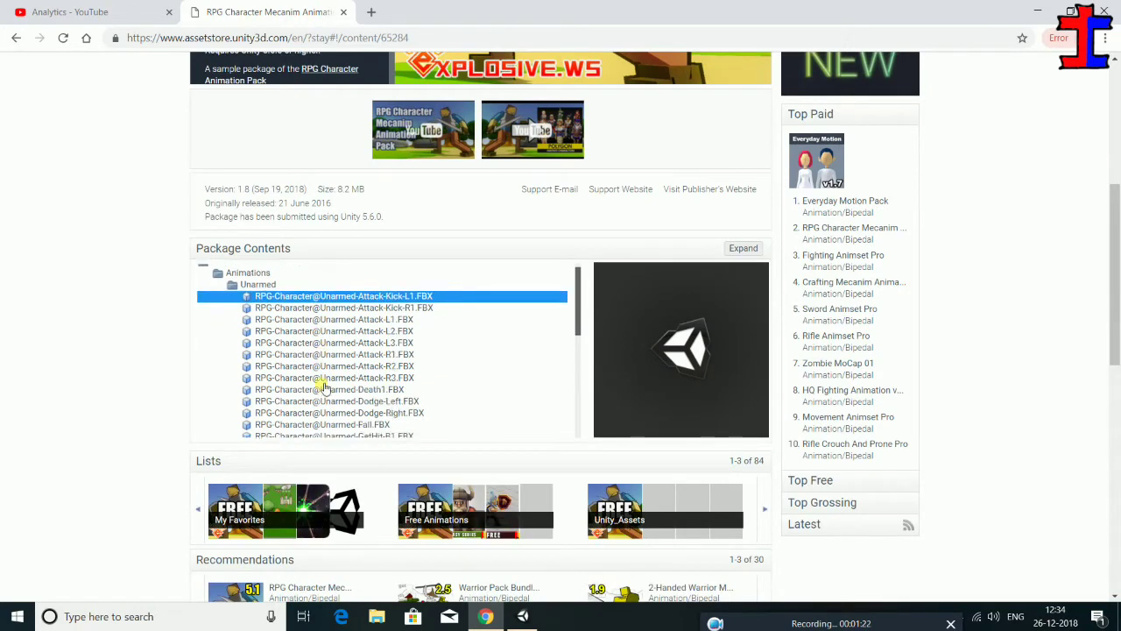
pyautogui.scroll(-2, 324, 379)
pyautogui.scroll(-1, 389, 335)
pyautogui.scroll(-1, 391, 334)
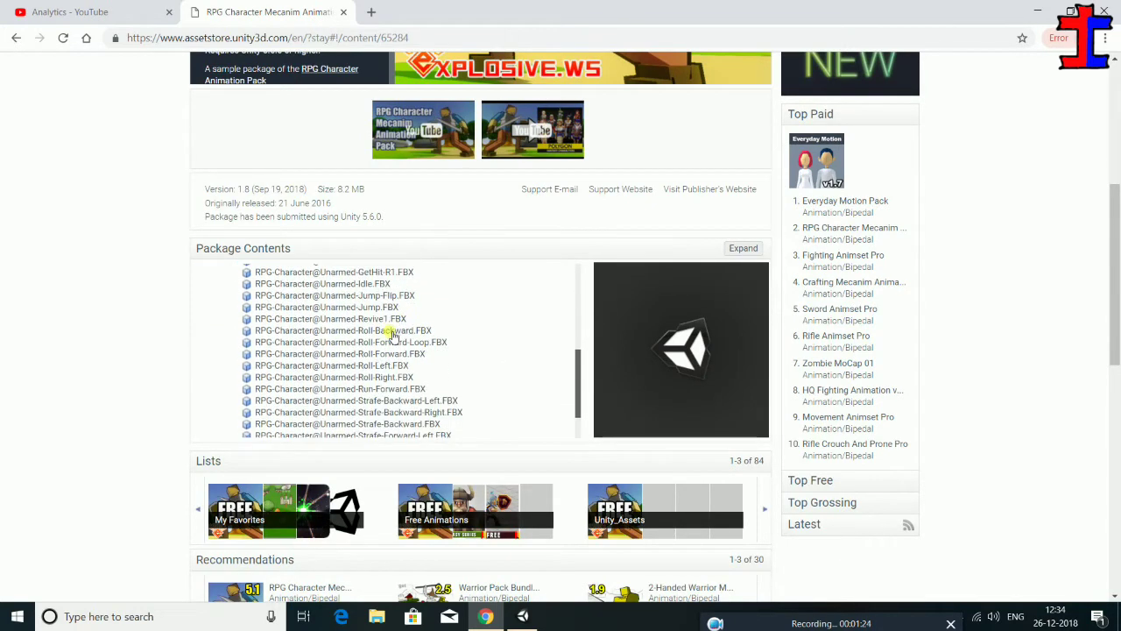
pyautogui.scroll(-1, 392, 335)
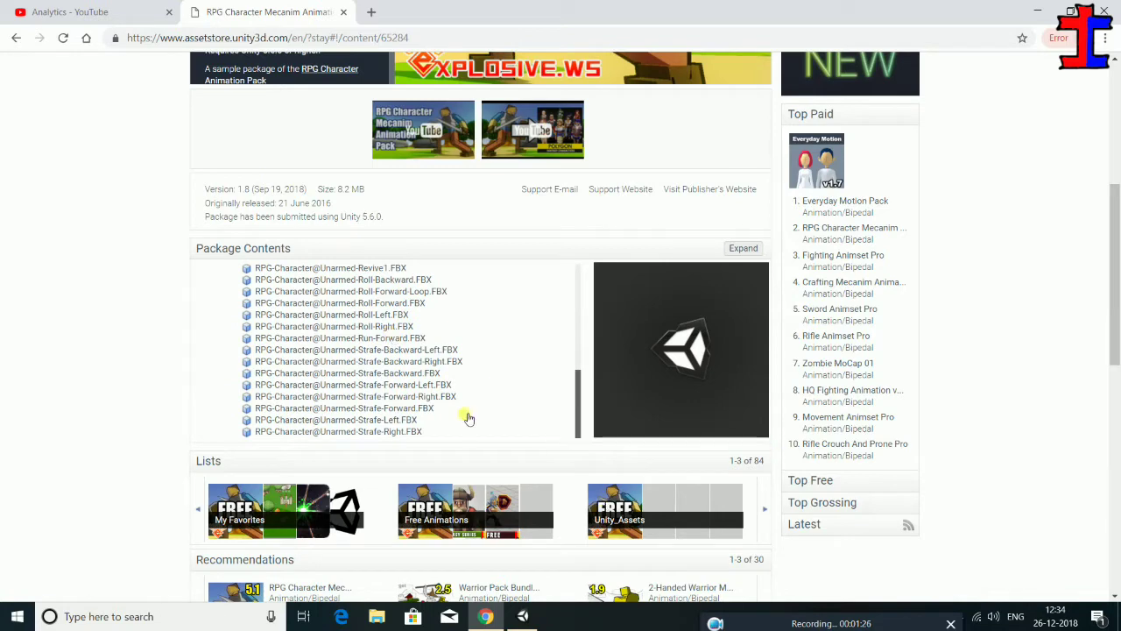
pyautogui.scroll(3, 525, 311)
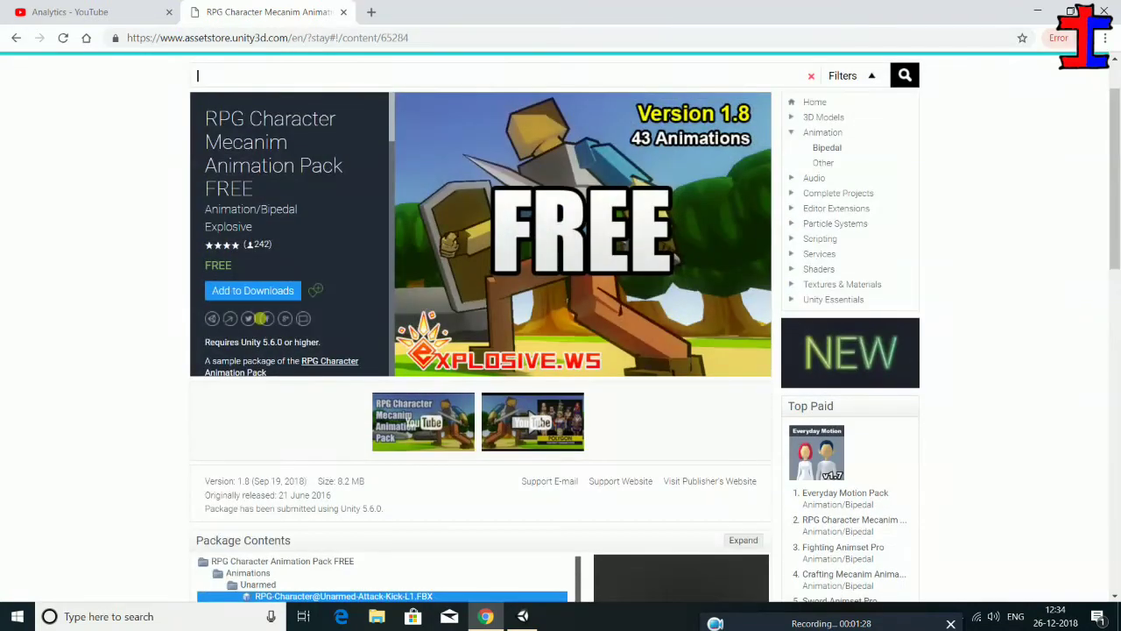
# Add the pack to downloads, check the Downloads page, then return to the pack page
pyautogui.click(272, 291)
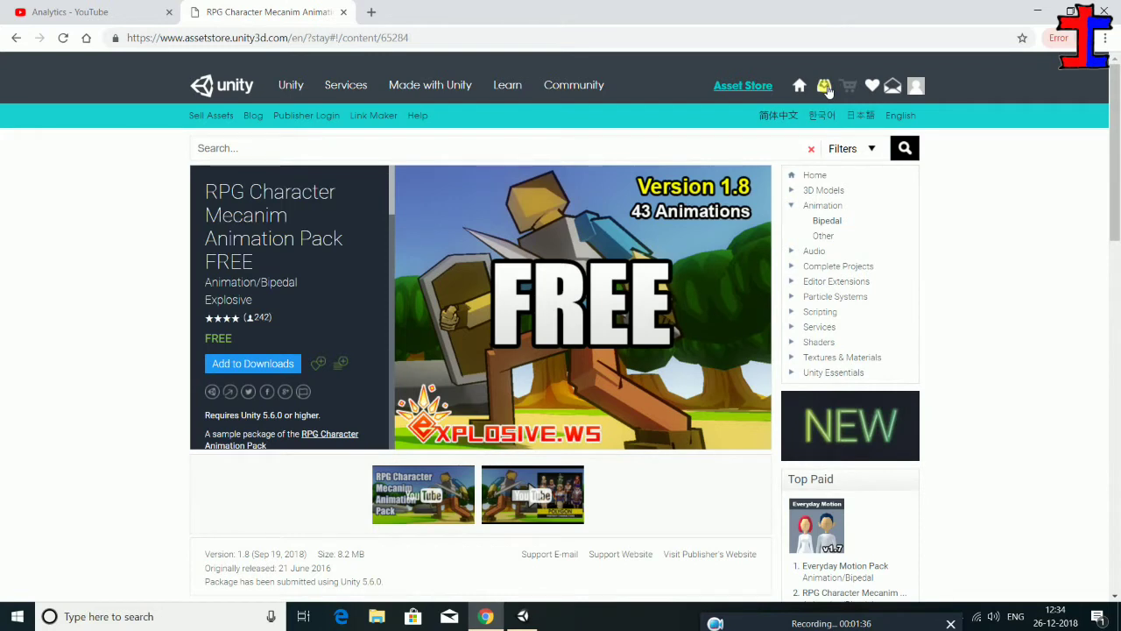
pyautogui.click(825, 87)
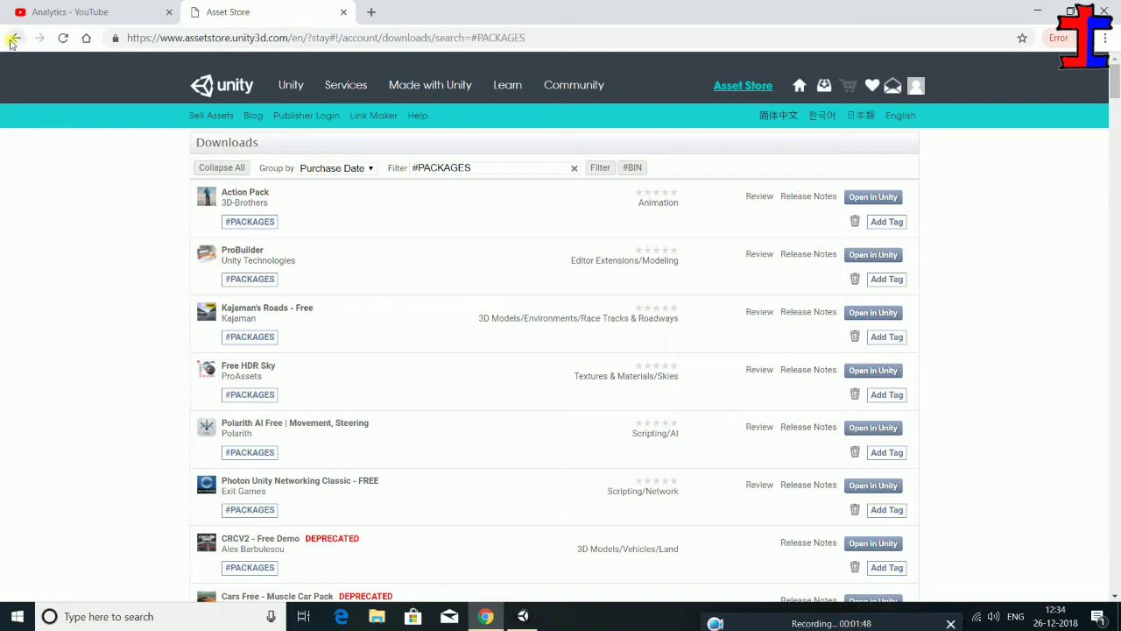
pyautogui.click(14, 40)
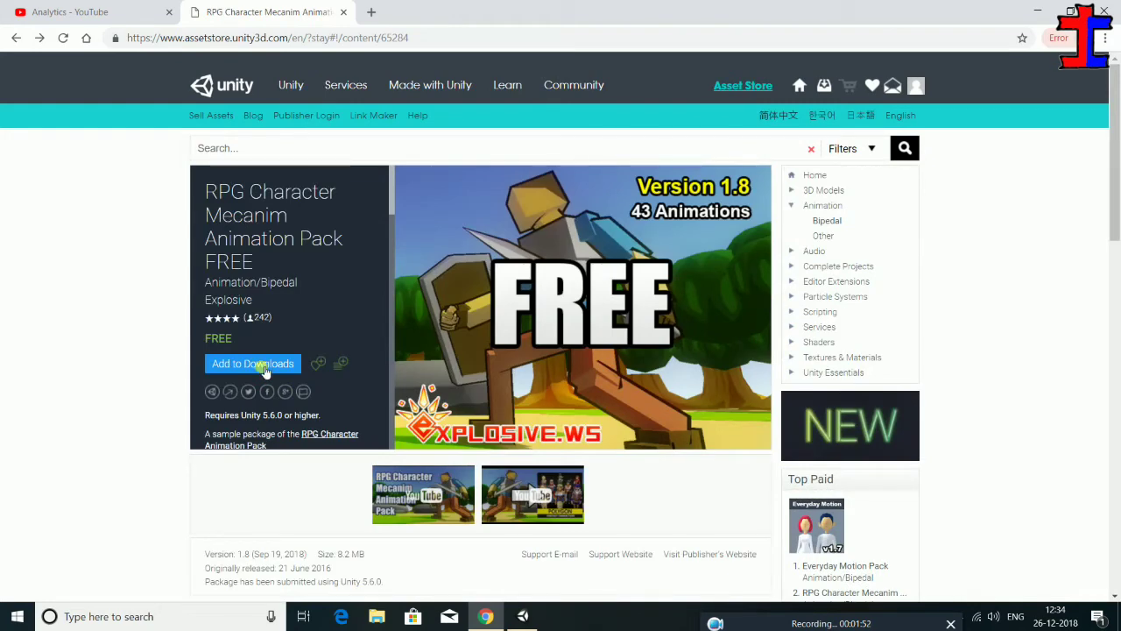
# Add the RPG Character pack to downloads and open it in the Unity Editor from the Download Manager
pyautogui.click(262, 363)
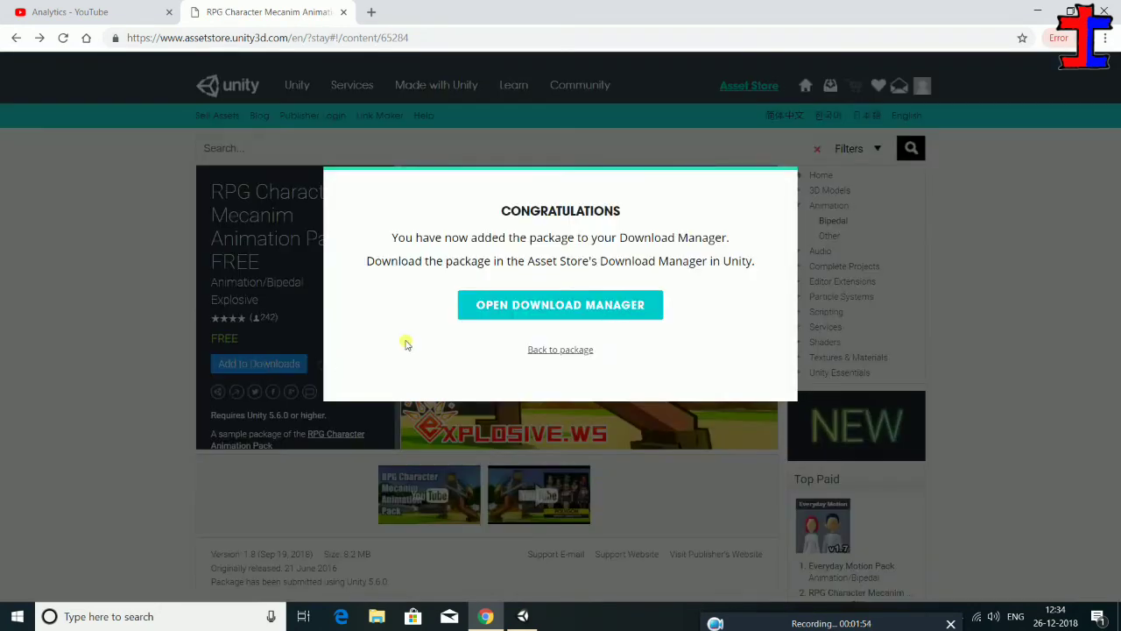
pyautogui.click(577, 312)
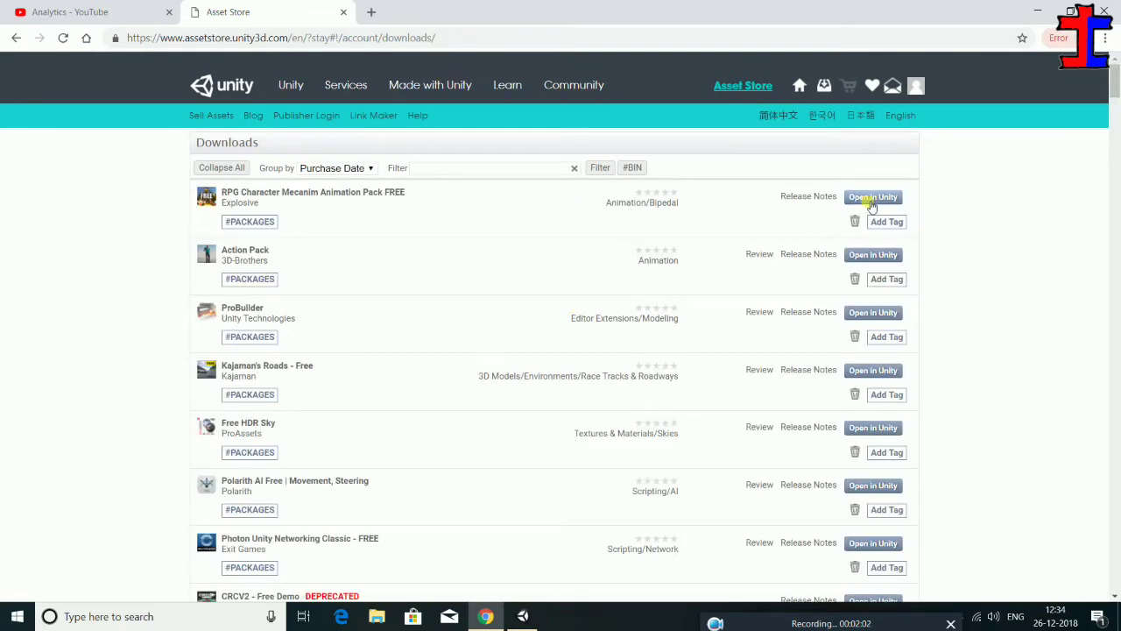
pyautogui.click(867, 201)
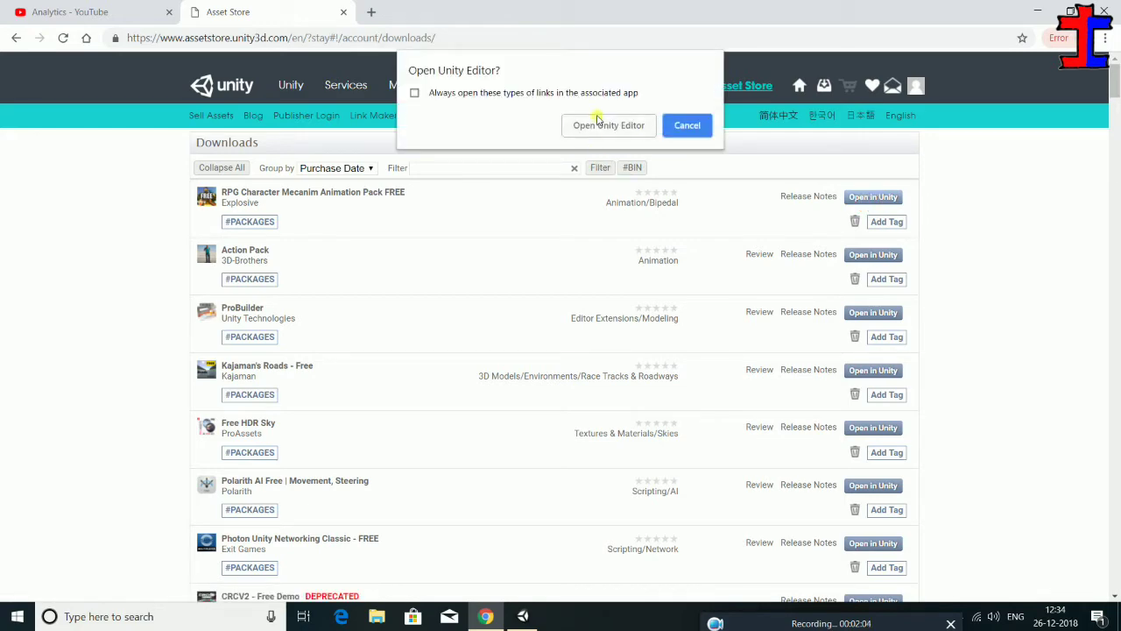
pyautogui.click(591, 126)
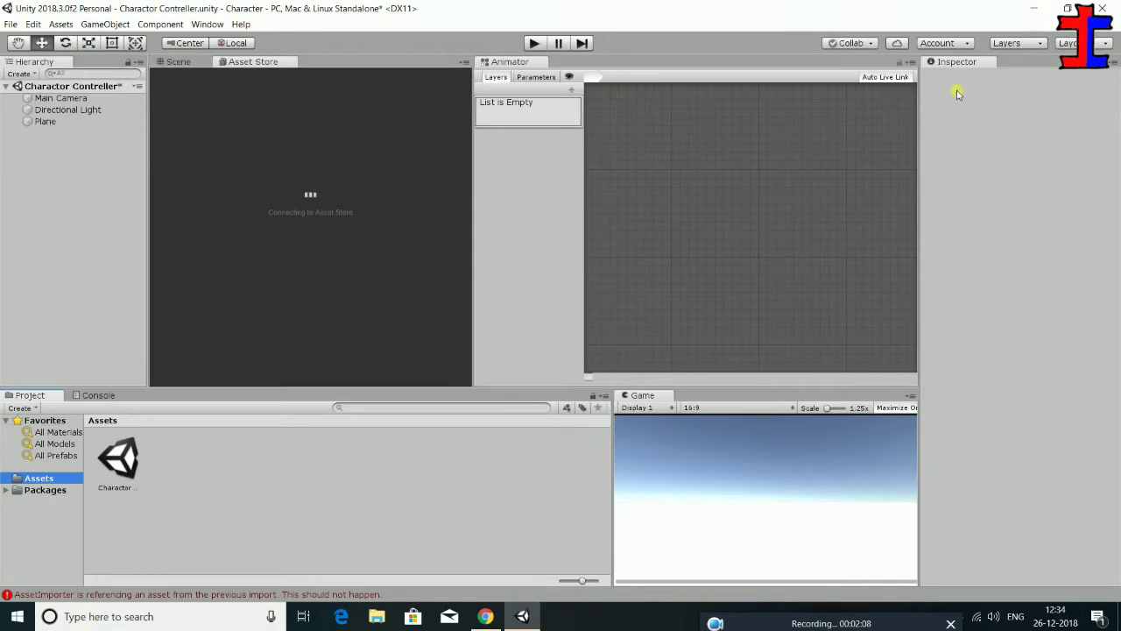
# Glance at the Packages and Assets folders, then close the Animator panel
pyautogui.click(39, 490)
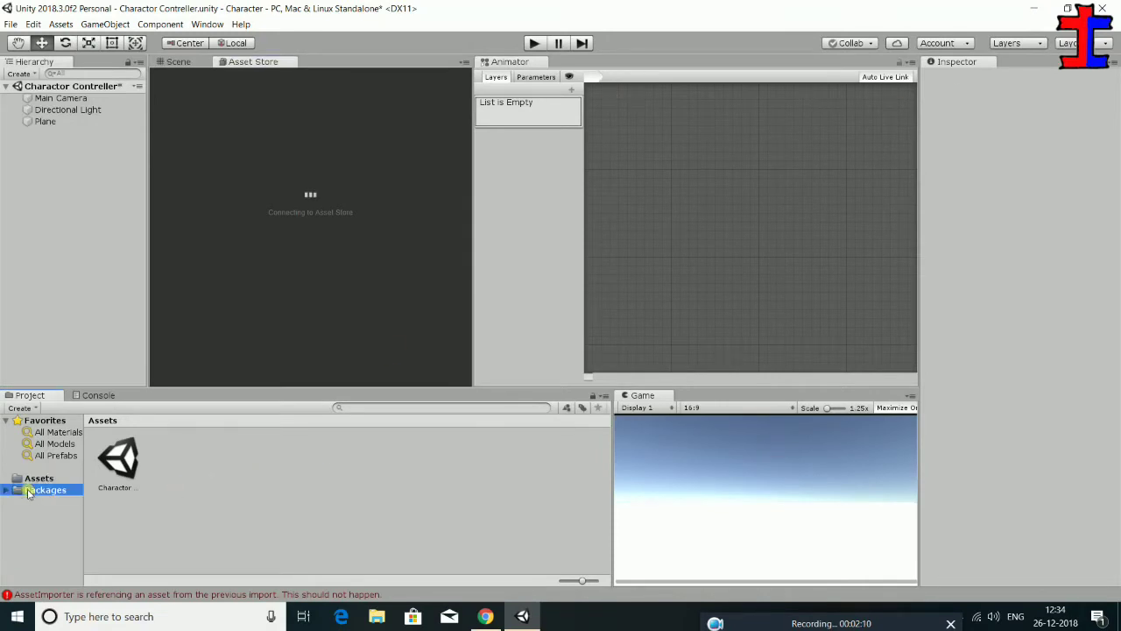
pyautogui.click(31, 478)
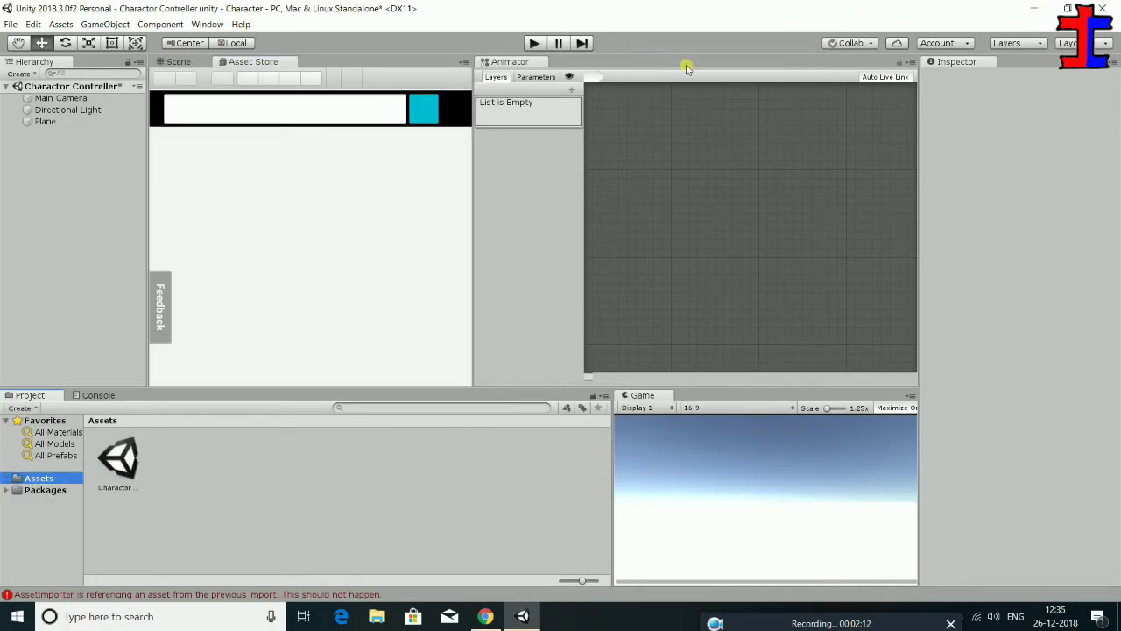
pyautogui.click(910, 63)
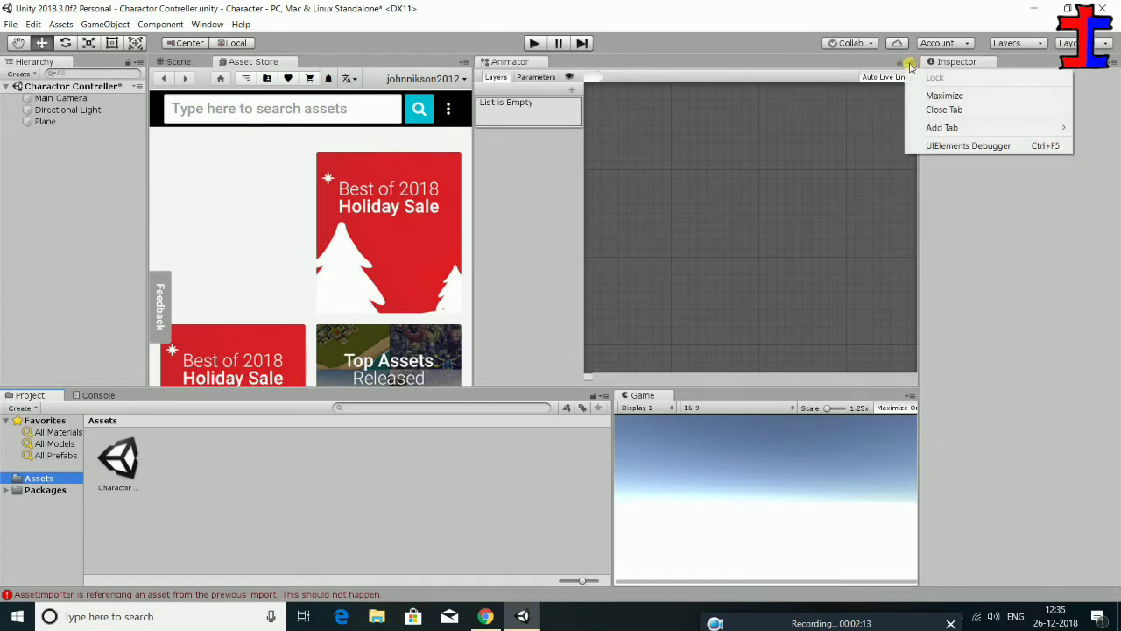
pyautogui.click(939, 110)
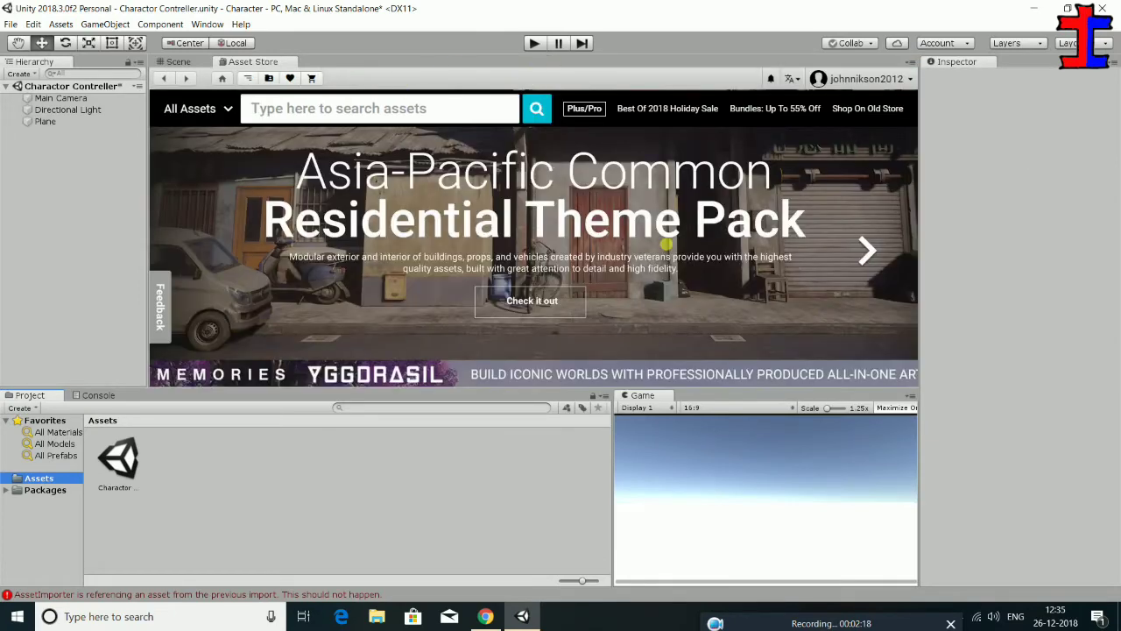
# Browse the in-editor Asset Store tab, the Scene view and the Project folders
pyautogui.scroll(-1, 633, 252)
pyautogui.scroll(-2, 633, 252)
pyautogui.scroll(-2, 632, 252)
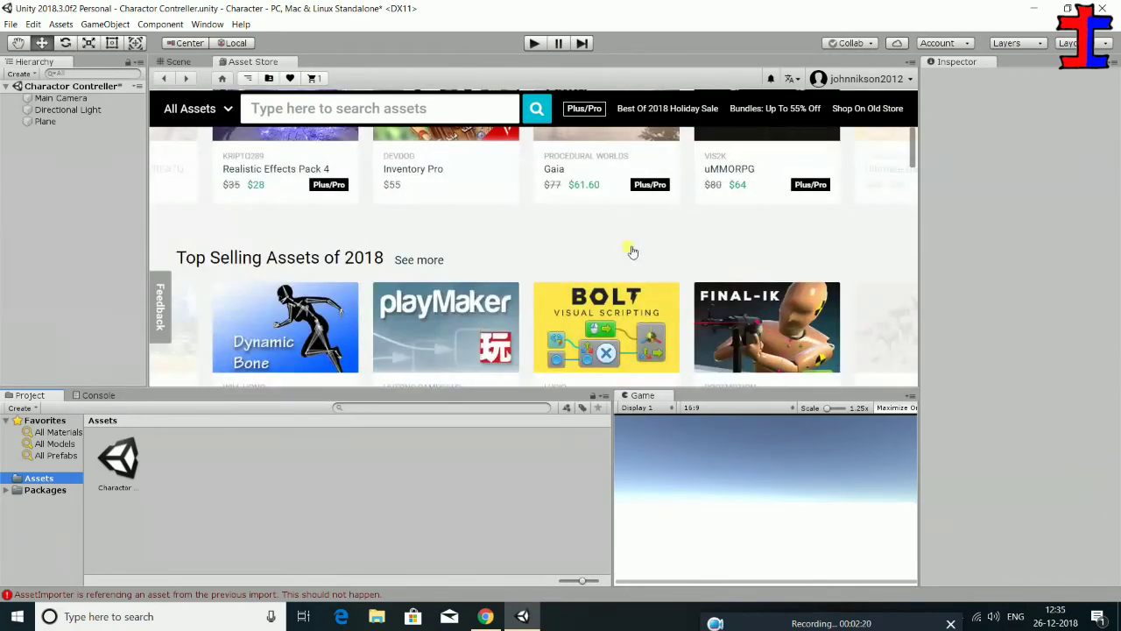
pyautogui.scroll(-2, 632, 252)
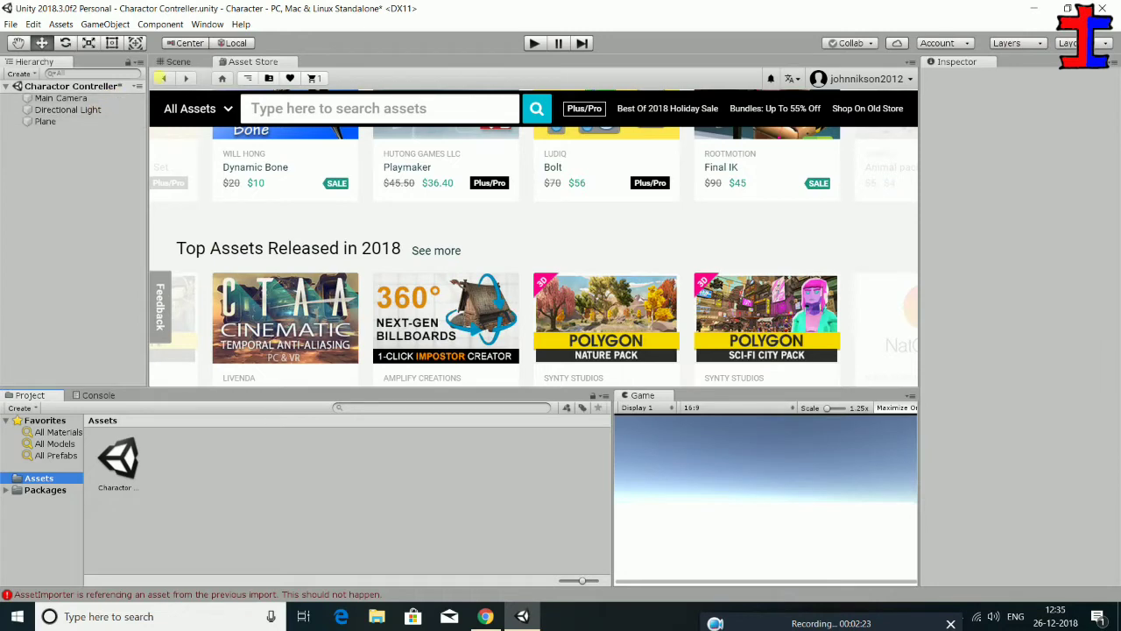
pyautogui.click(177, 62)
pyautogui.click(239, 61)
pyautogui.scroll(2, 382, 285)
pyautogui.scroll(3, 382, 285)
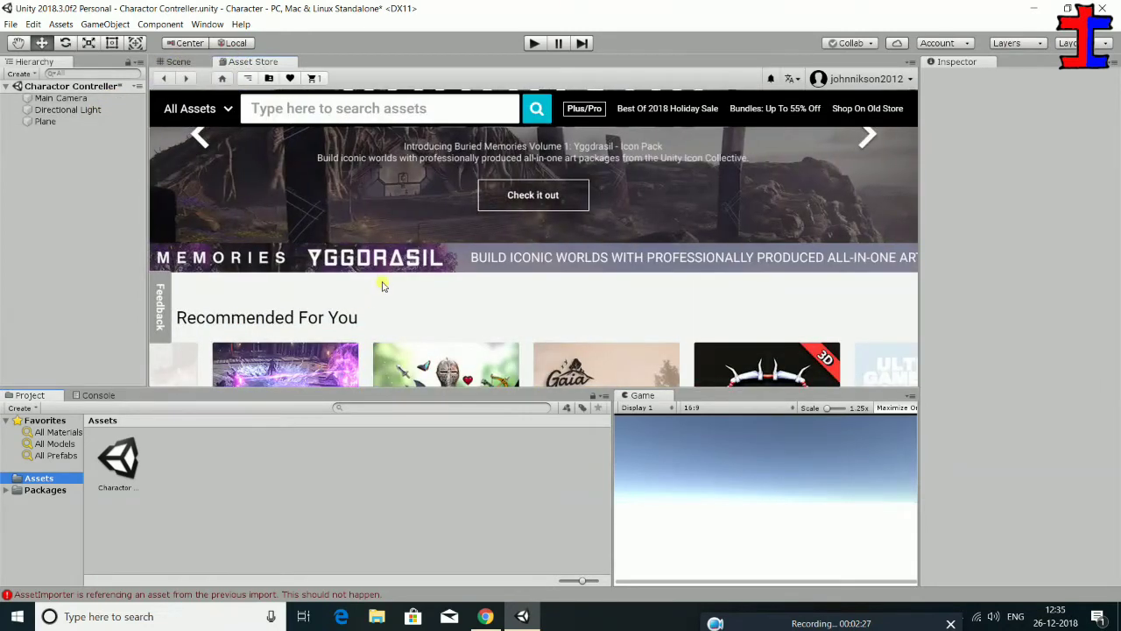
pyautogui.click(112, 473)
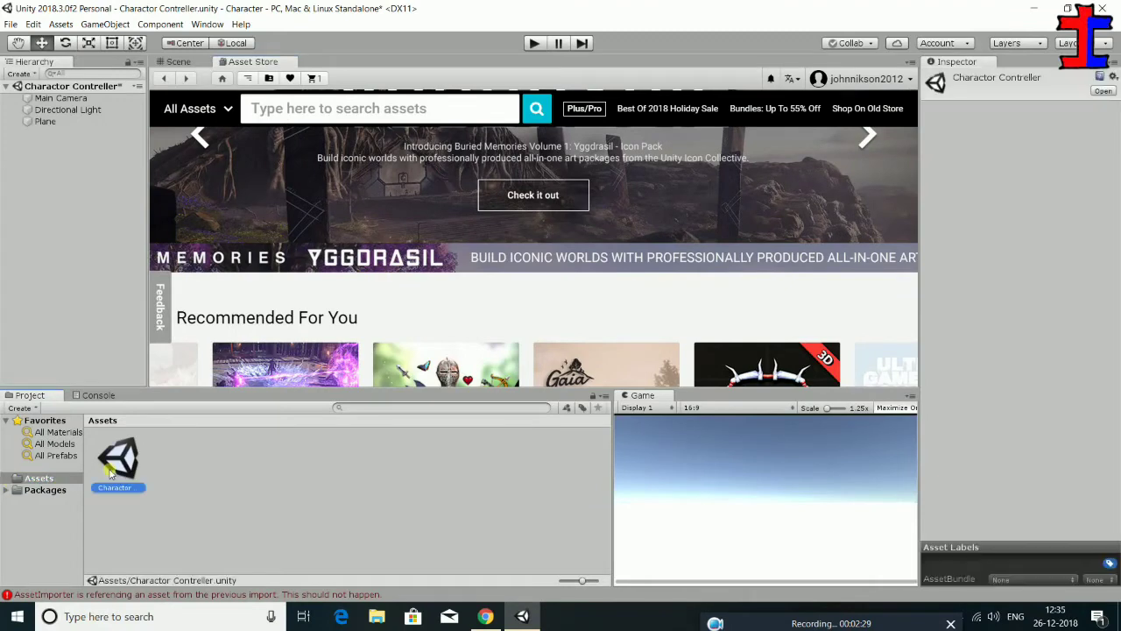
pyautogui.click(63, 492)
pyautogui.click(44, 479)
# From the Chrome downloads page, send the RPG Character pack to the Unity Editor again
pyautogui.hotkey('alt', 'Tab')
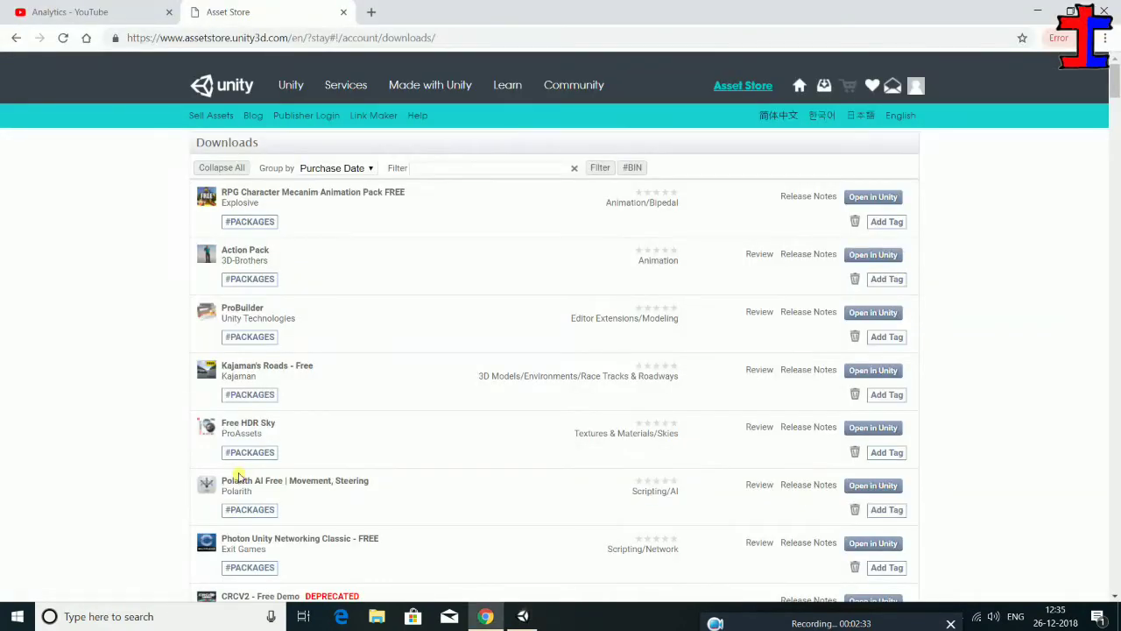
pyautogui.click(857, 195)
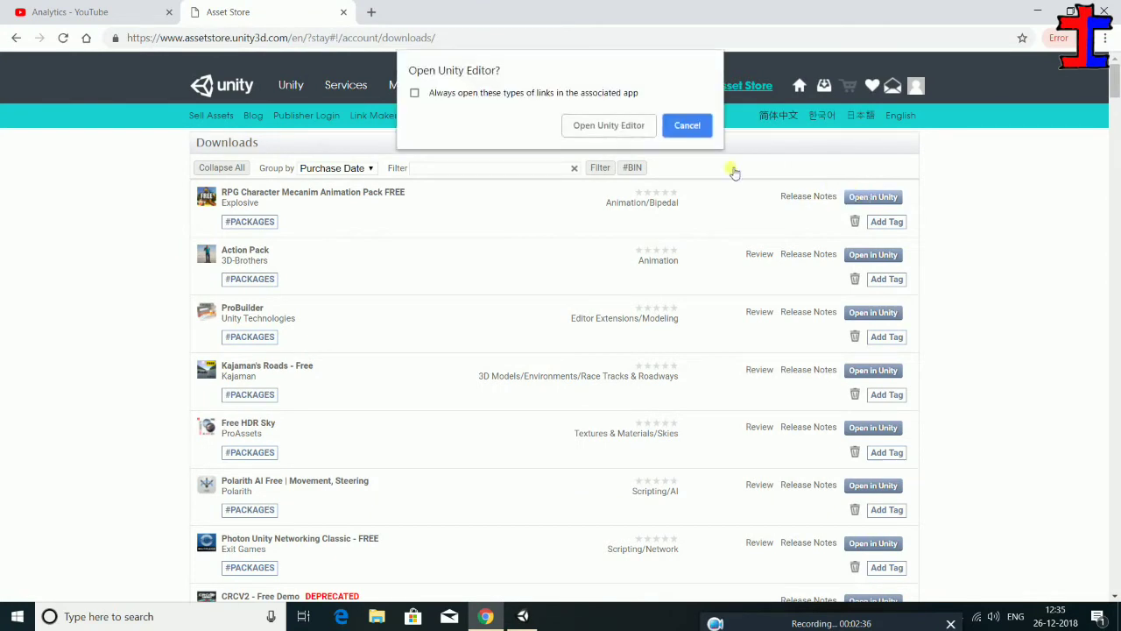
pyautogui.click(594, 128)
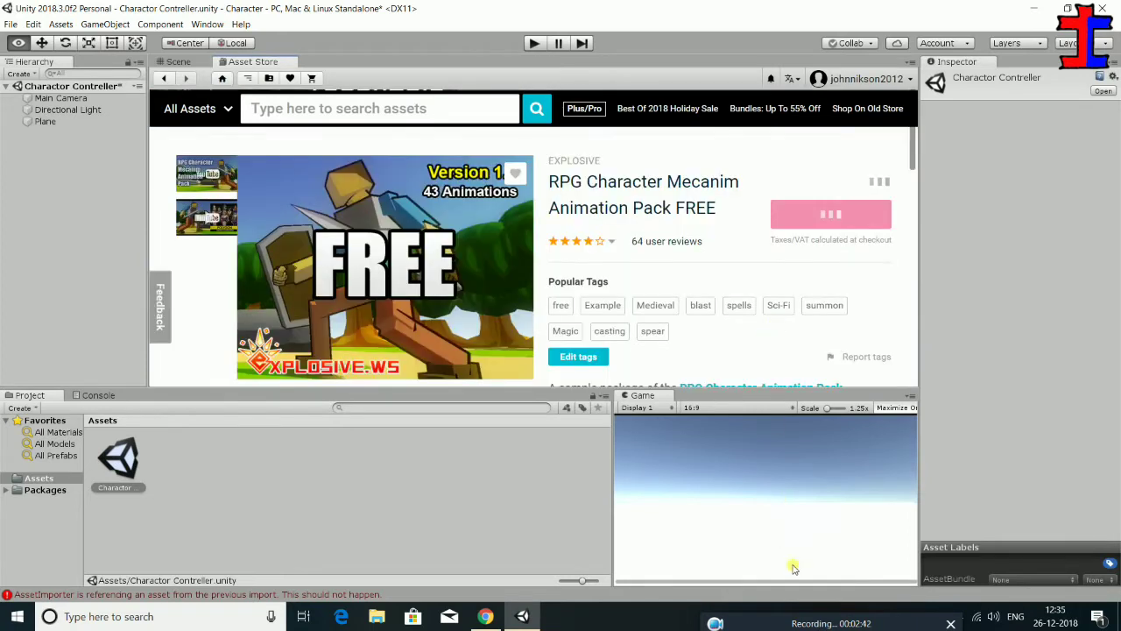
# Download the RPG Character Mecanim Animation Pack FREE and start importing it once the button shows Import
pyautogui.moveTo(829, 608)
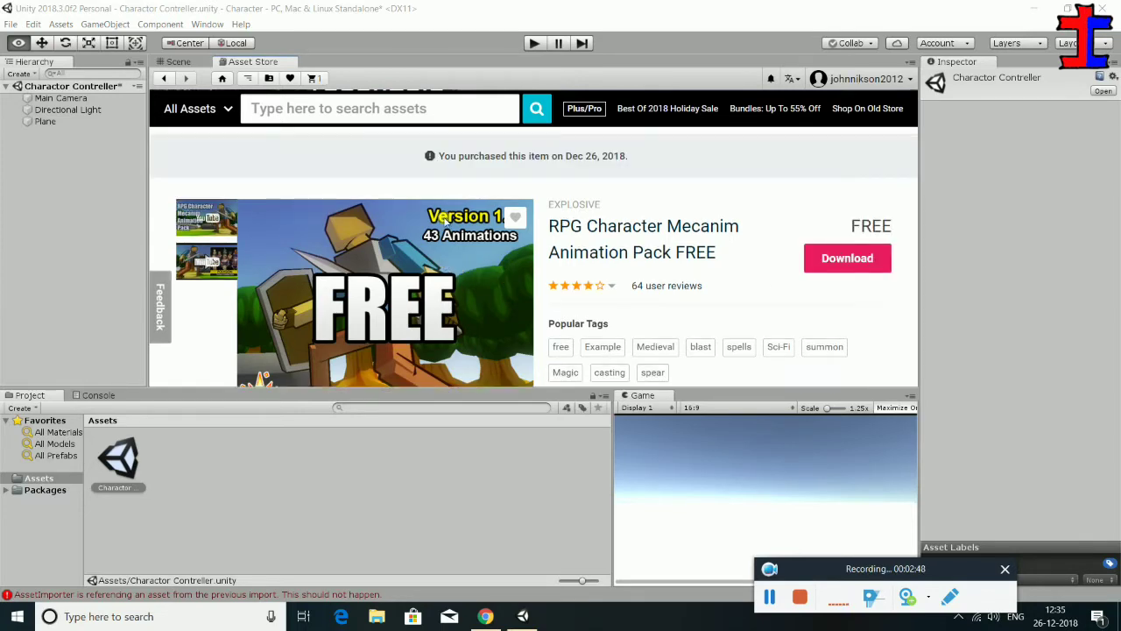
pyautogui.scroll(-1, 445, 220)
pyautogui.scroll(-1, 444, 220)
pyautogui.scroll(2, 444, 220)
pyautogui.click(820, 260)
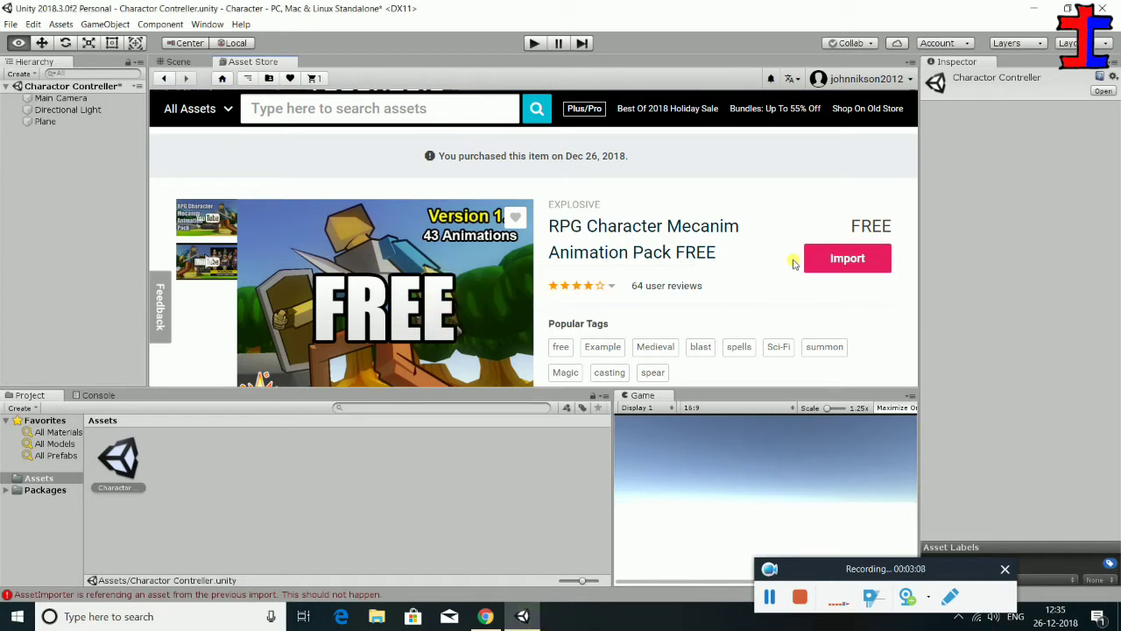
pyautogui.click(841, 265)
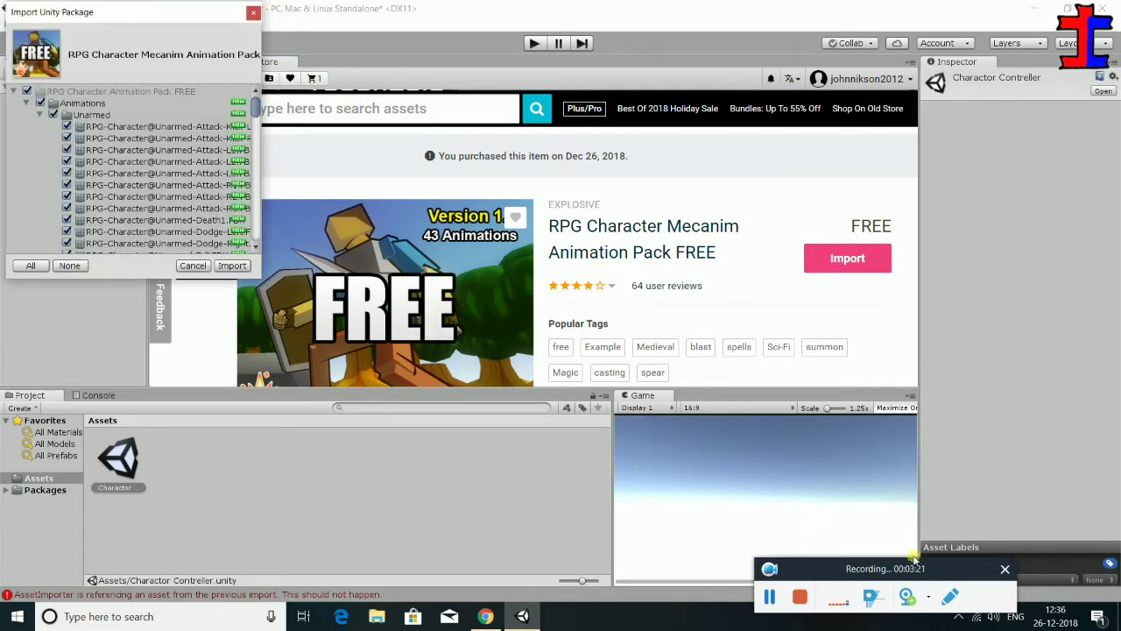
# Review the Import Unity Package file list and import every item in the pack
pyautogui.scroll(-10, 44, 140)
pyautogui.scroll(-10, 52, 145)
pyautogui.scroll(-10, 72, 149)
pyautogui.scroll(3, 72, 149)
pyautogui.click(233, 265)
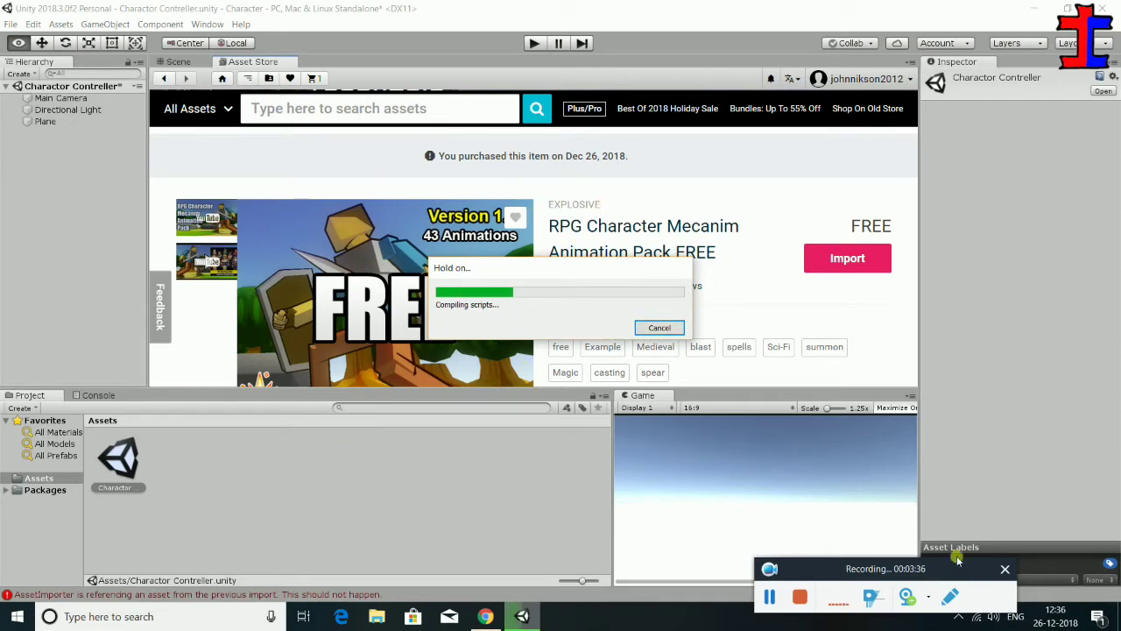
# Wait for the package import and script compilation progress bars to finish
pyautogui.moveTo(950, 569)
pyautogui.mouseDown()
pyautogui.moveTo(1029, 579)
pyautogui.moveTo(1029, 589)
pyautogui.mouseUp()
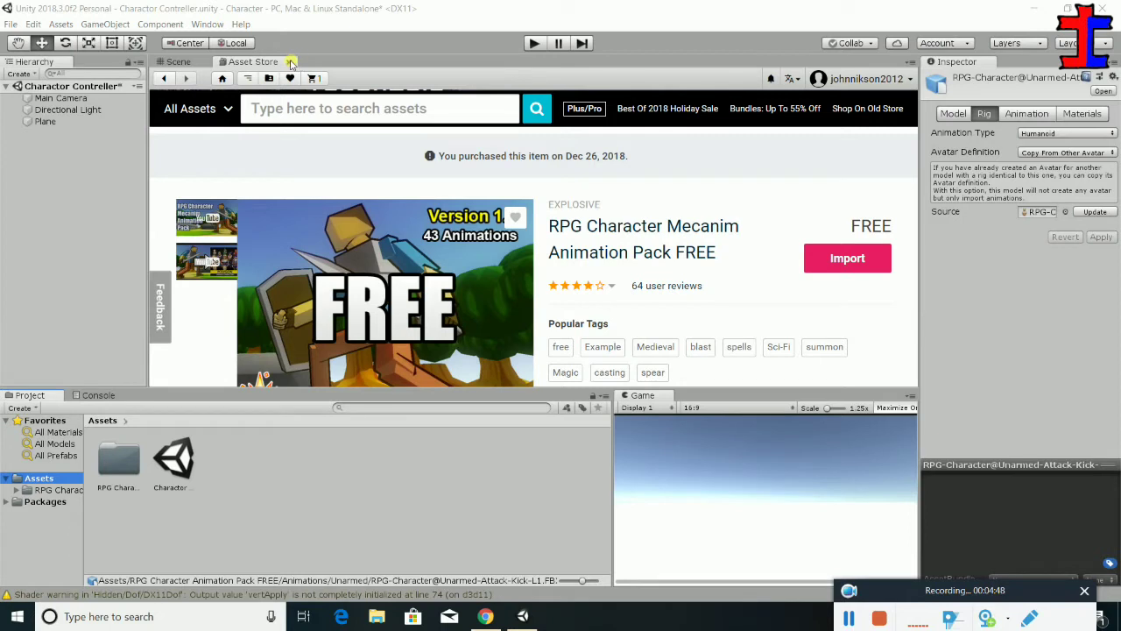
# Close the Asset Store tab to get the Scene view back
pyautogui.rightClick(290, 63)
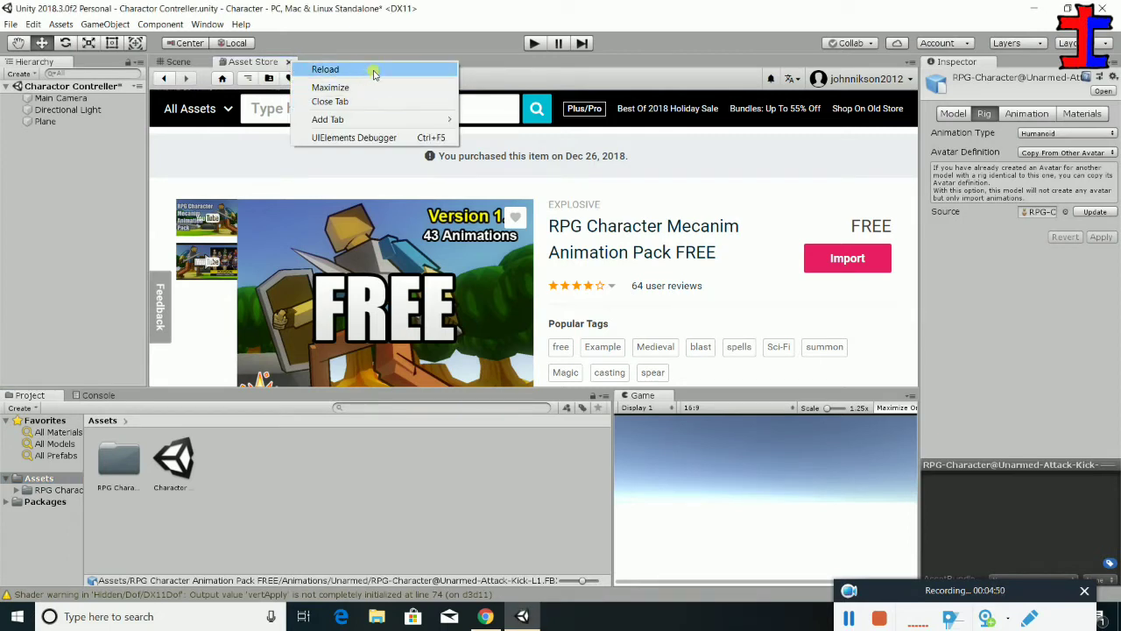
pyautogui.click(368, 101)
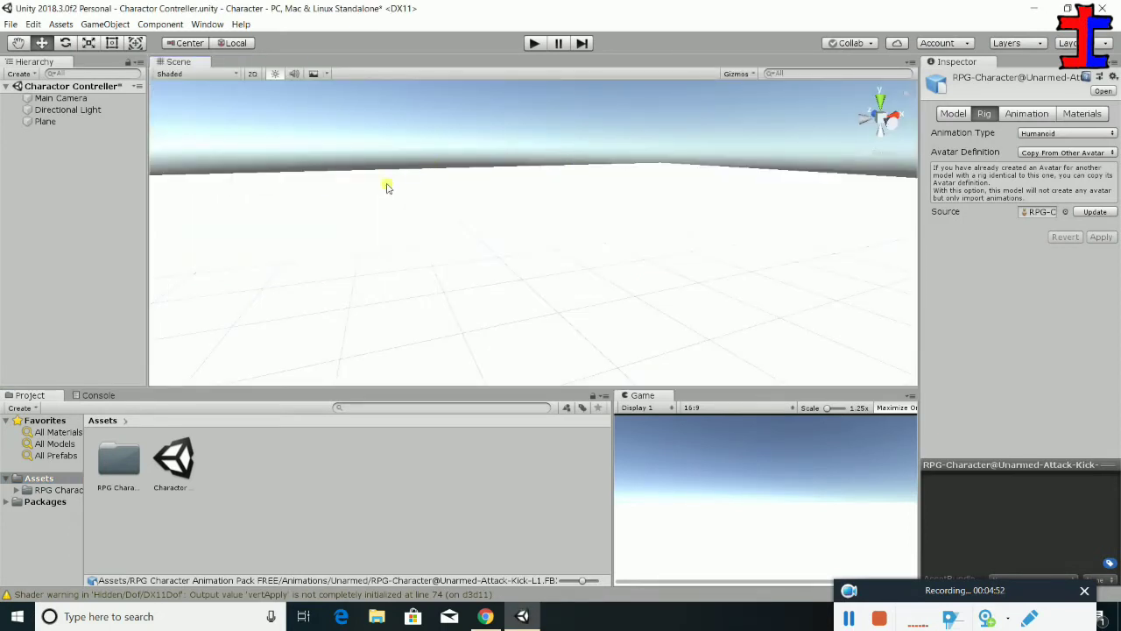
pyautogui.scroll(-2, 385, 201)
pyautogui.scroll(-2, 390, 213)
pyautogui.scroll(-2, 388, 203)
pyautogui.scroll(-3, 388, 201)
# Orbit around the plane, select the scene objects, and open the RPG Character Animation Pack FREE folder
pyautogui.moveTo(218, 254)
pyautogui.keyDown('alt'); pyautogui.mouseDown()
pyautogui.moveTo(718, 200)
pyautogui.moveTo(713, 245)
pyautogui.moveTo(581, 356)
pyautogui.mouseUp(); pyautogui.keyUp('alt')
pyautogui.click(581, 356)
pyautogui.click(53, 98)
pyautogui.click(48, 109)
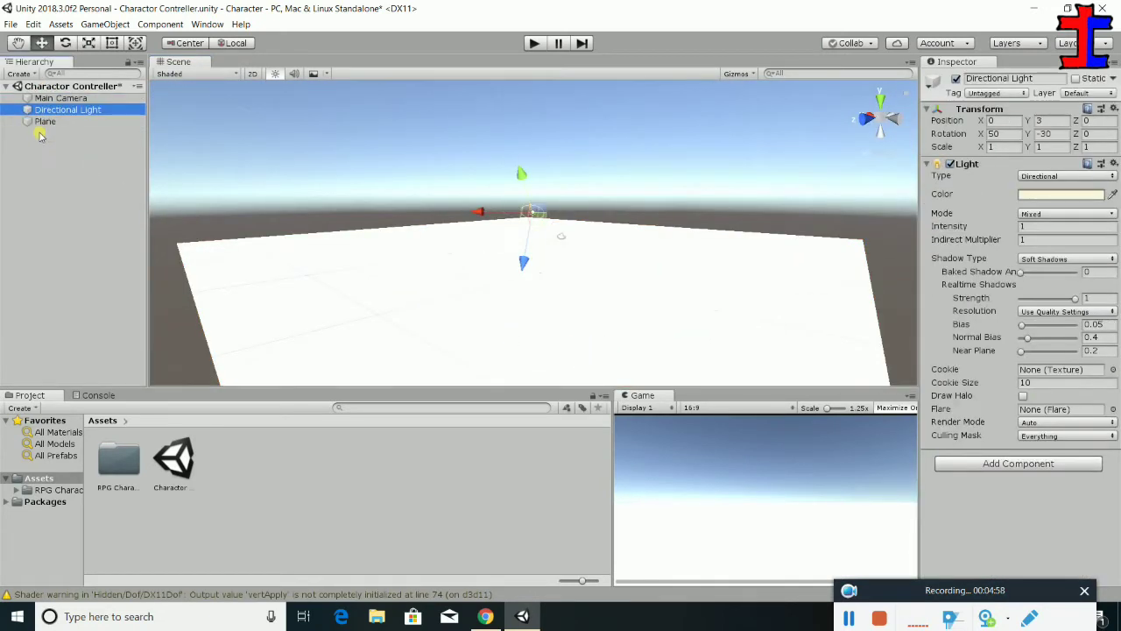
pyautogui.click(44, 122)
pyautogui.moveTo(320, 275)
pyautogui.keyDown('alt'); pyautogui.mouseDown()
pyautogui.moveTo(613, 325)
pyautogui.moveTo(634, 220)
pyautogui.moveTo(601, 289)
pyautogui.mouseUp(); pyautogui.keyUp('alt')
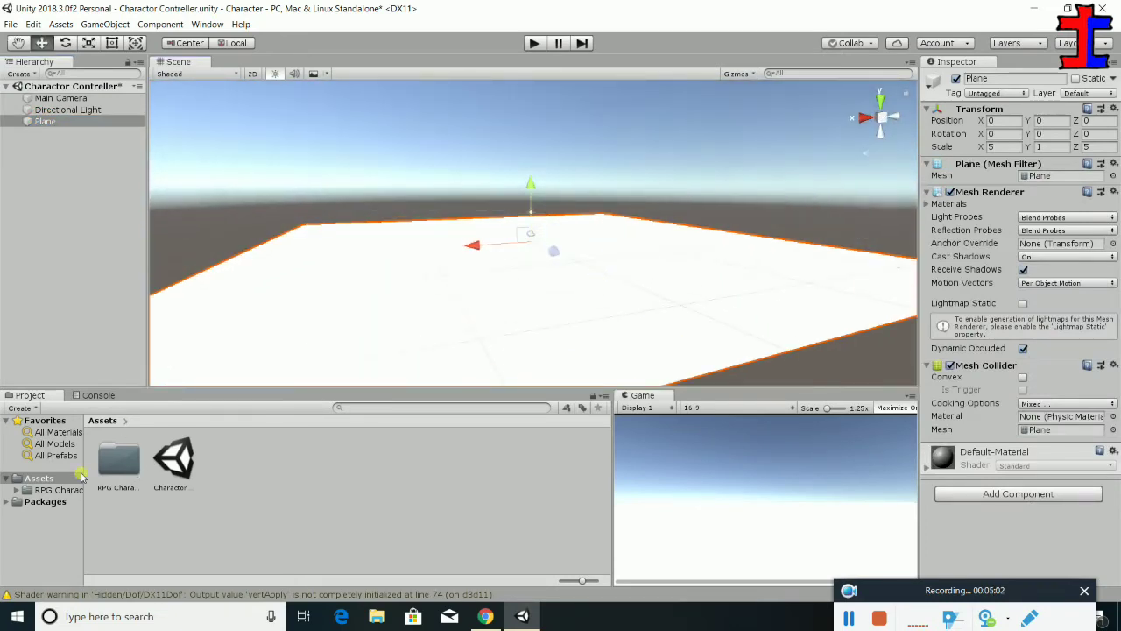
pyautogui.click(41, 491)
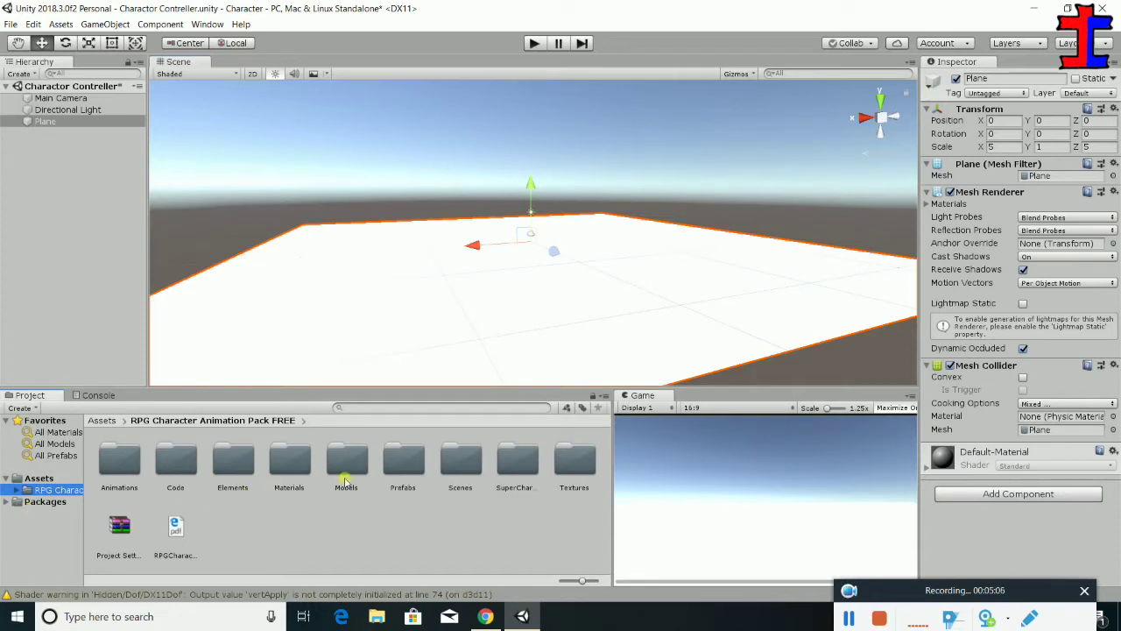
# Explore the SuperCharacterController folders and inspect an Unarmed animation's import settings
pyautogui.doubleClick(517, 474)
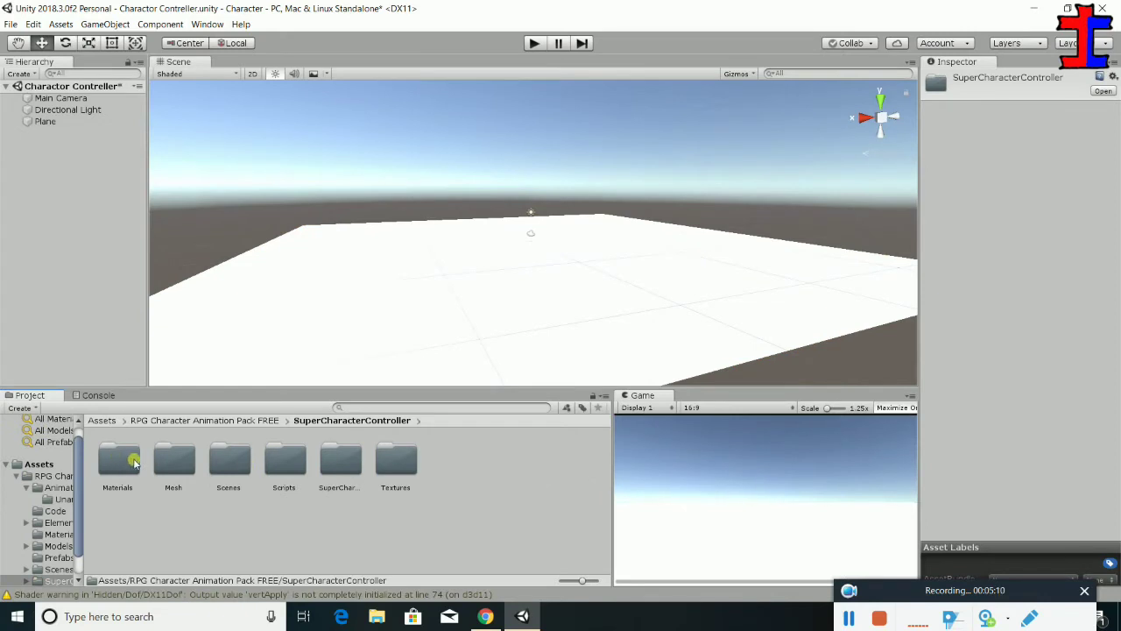
pyautogui.doubleClick(342, 460)
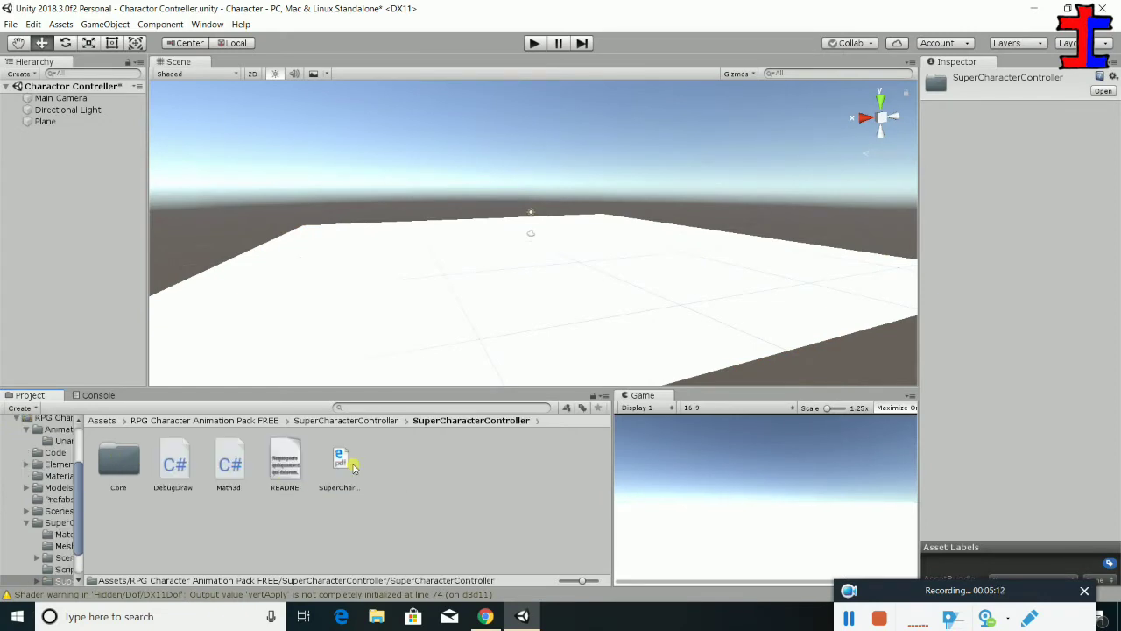
pyautogui.doubleClick(123, 465)
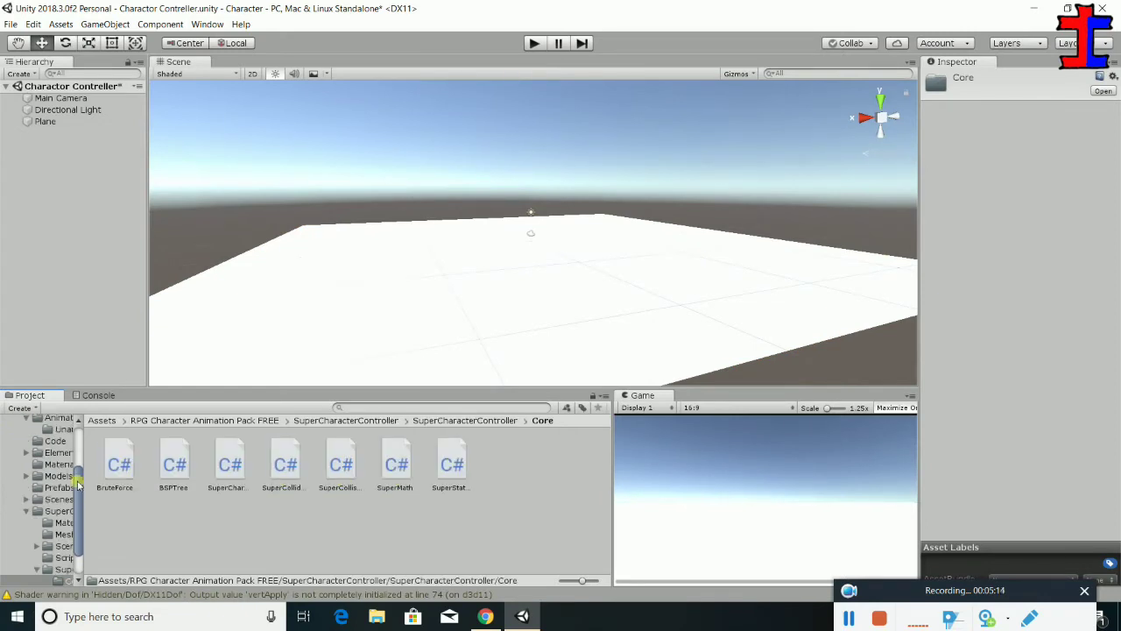
pyautogui.click(61, 465)
pyautogui.click(49, 490)
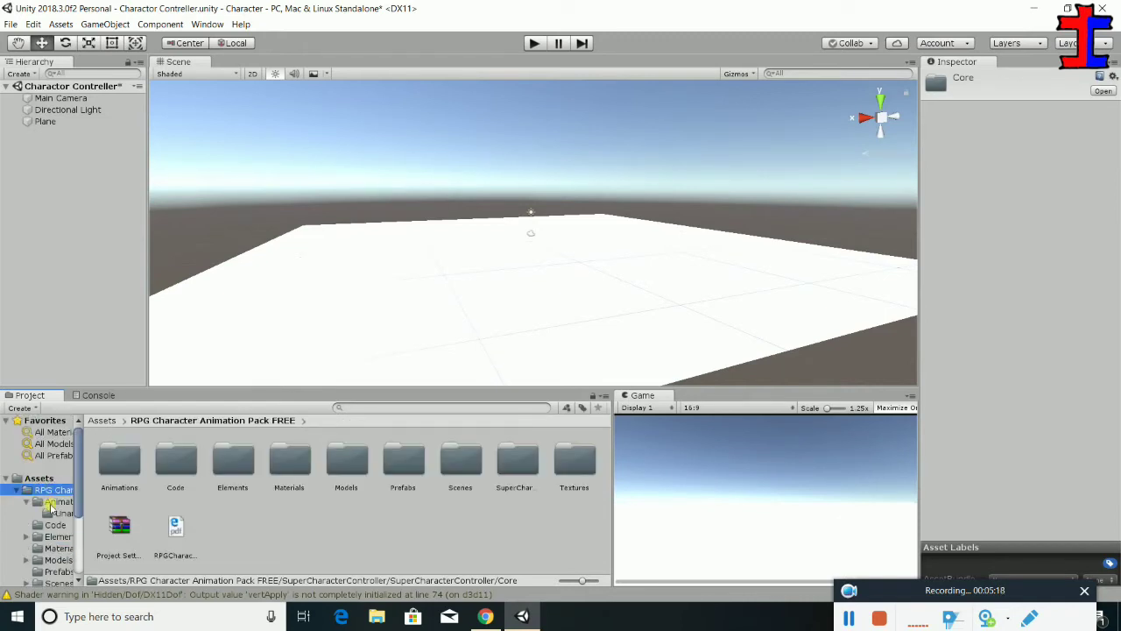
pyautogui.click(51, 504)
pyautogui.click(55, 513)
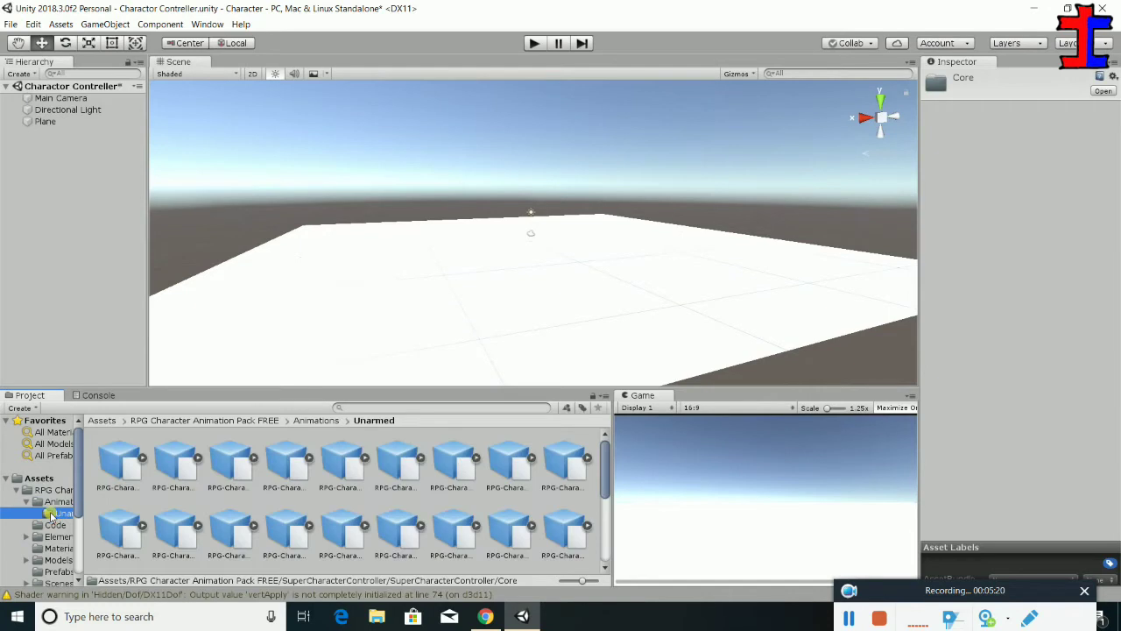
pyautogui.click(118, 464)
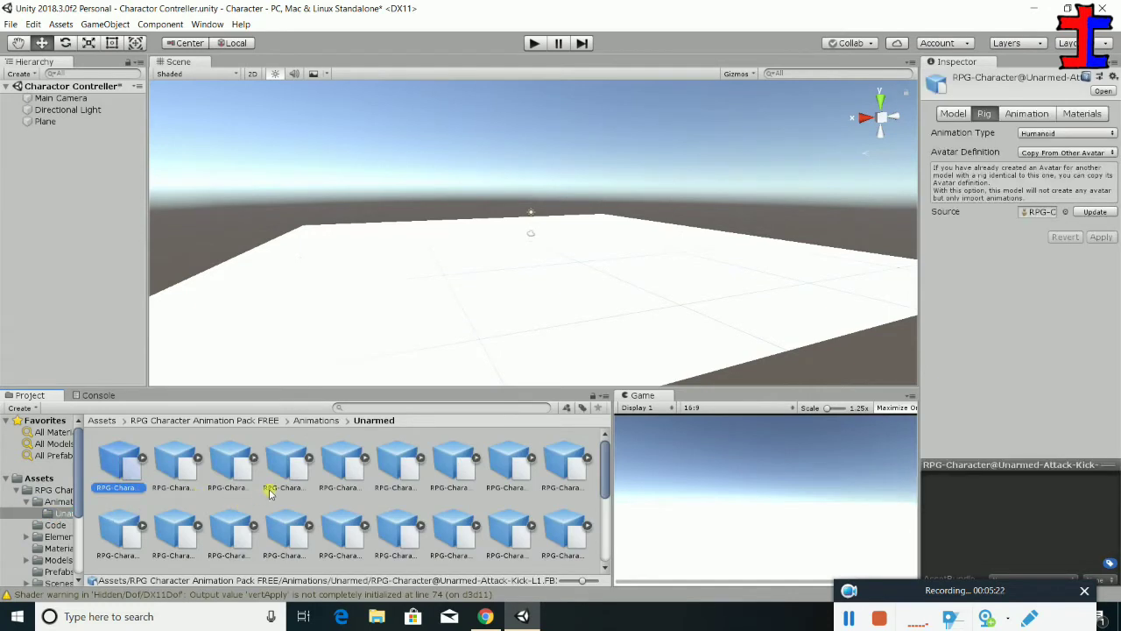
pyautogui.scroll(-3, 236, 493)
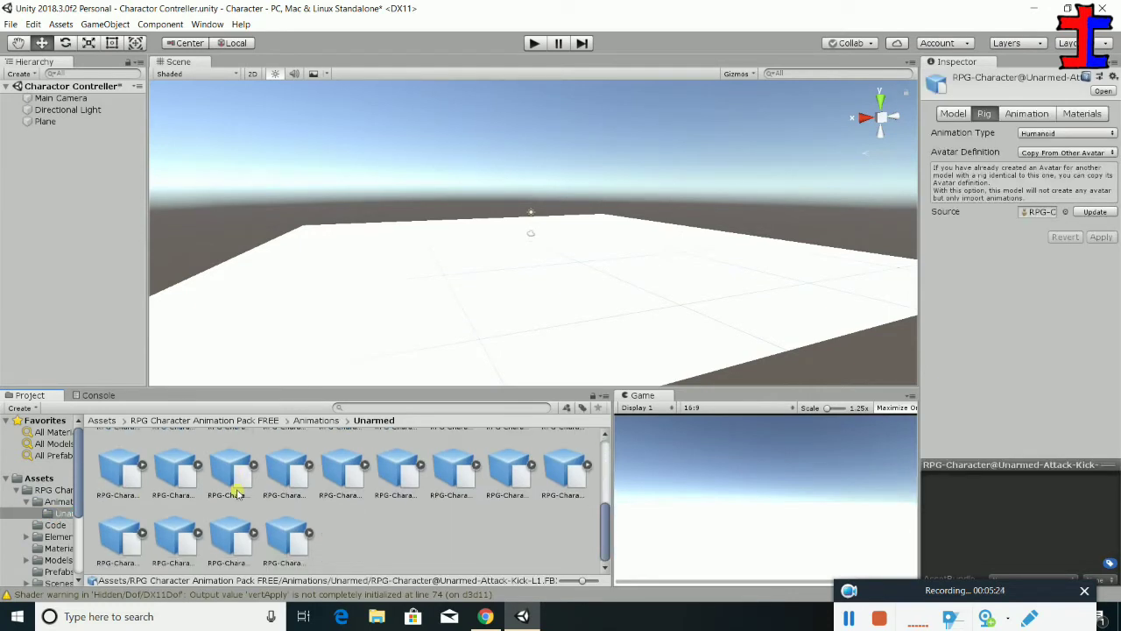
# Browse the Elements Code, Materials, Models and Prefabs folders, then the pack's Textures and Materials
pyautogui.click(54, 535)
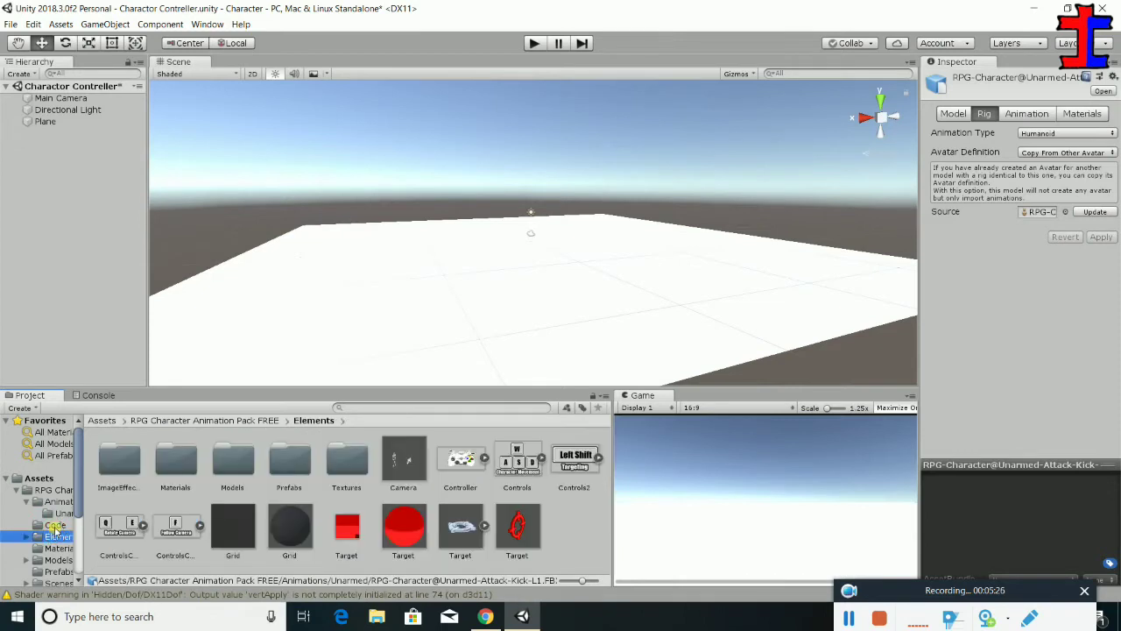
pyautogui.click(55, 525)
pyautogui.scroll(-1, 54, 526)
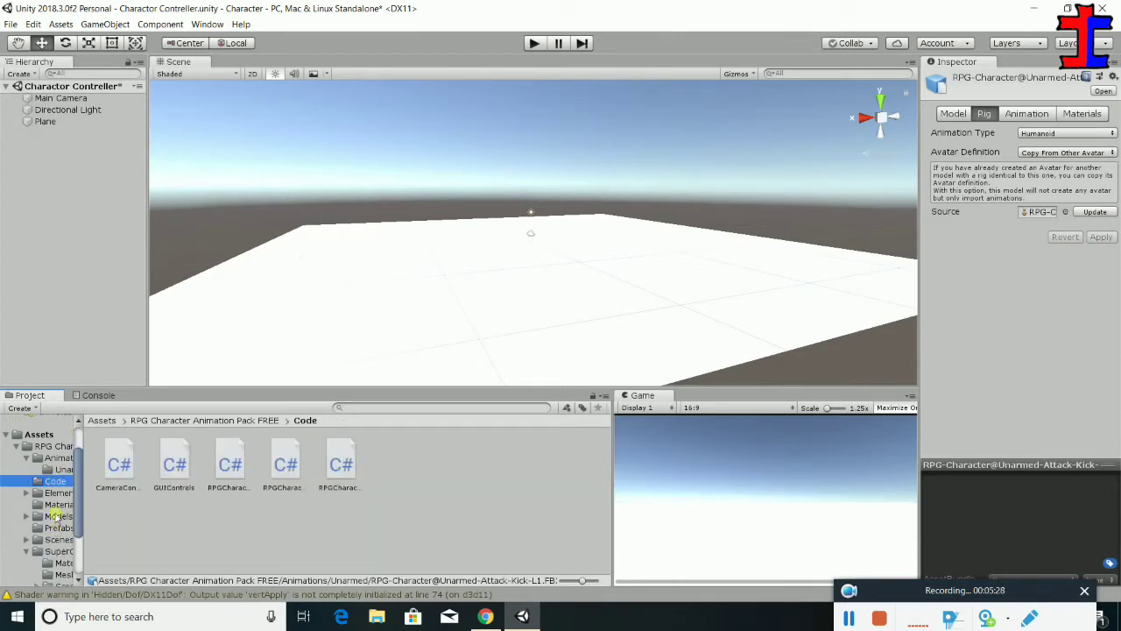
pyautogui.click(54, 503)
pyautogui.click(54, 493)
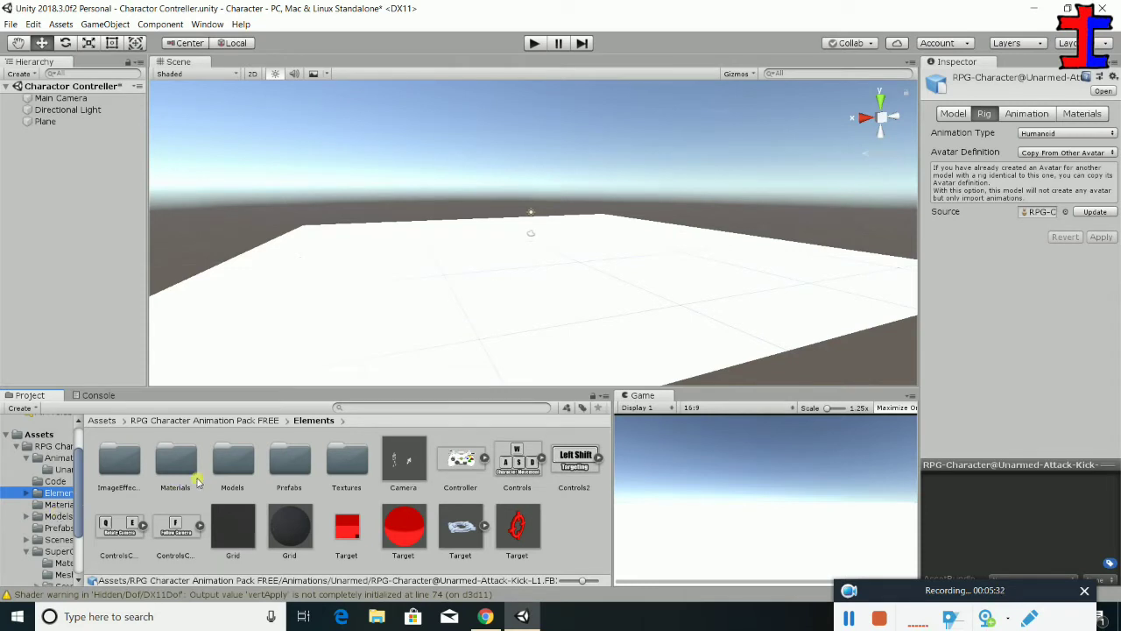
pyautogui.doubleClick(219, 469)
pyautogui.doubleClick(113, 462)
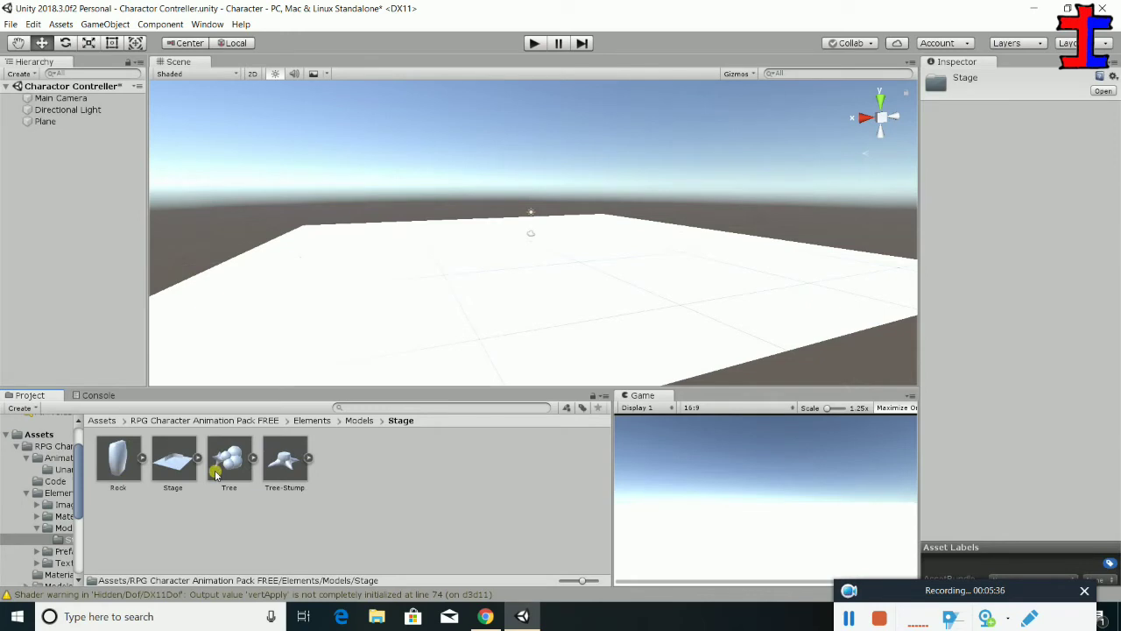
pyautogui.click(62, 552)
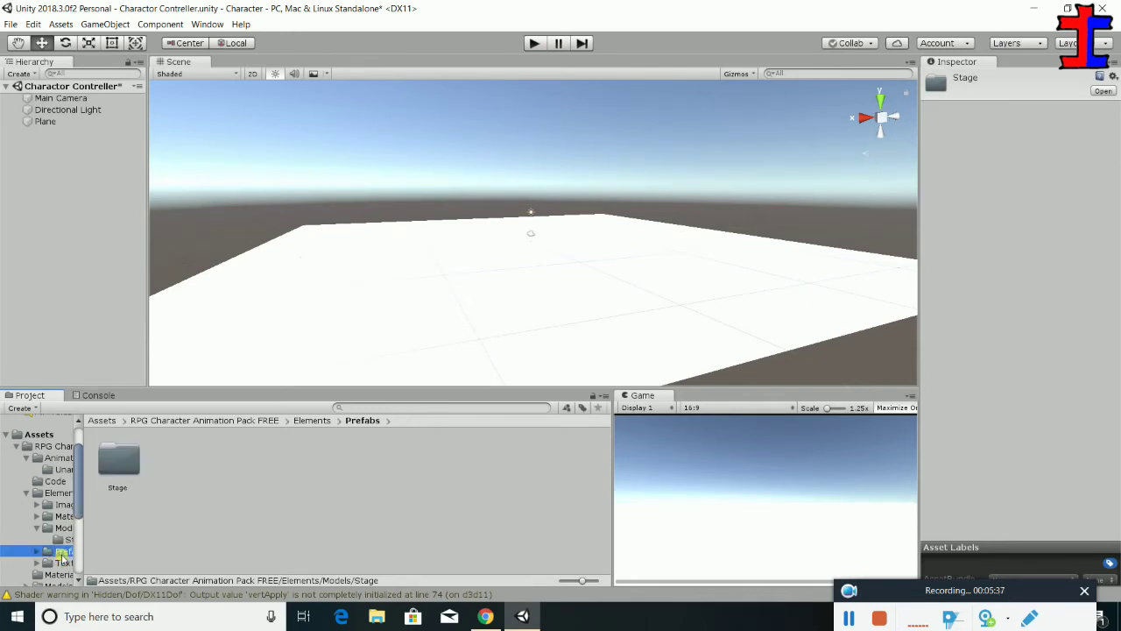
pyautogui.click(37, 550)
pyautogui.click(68, 561)
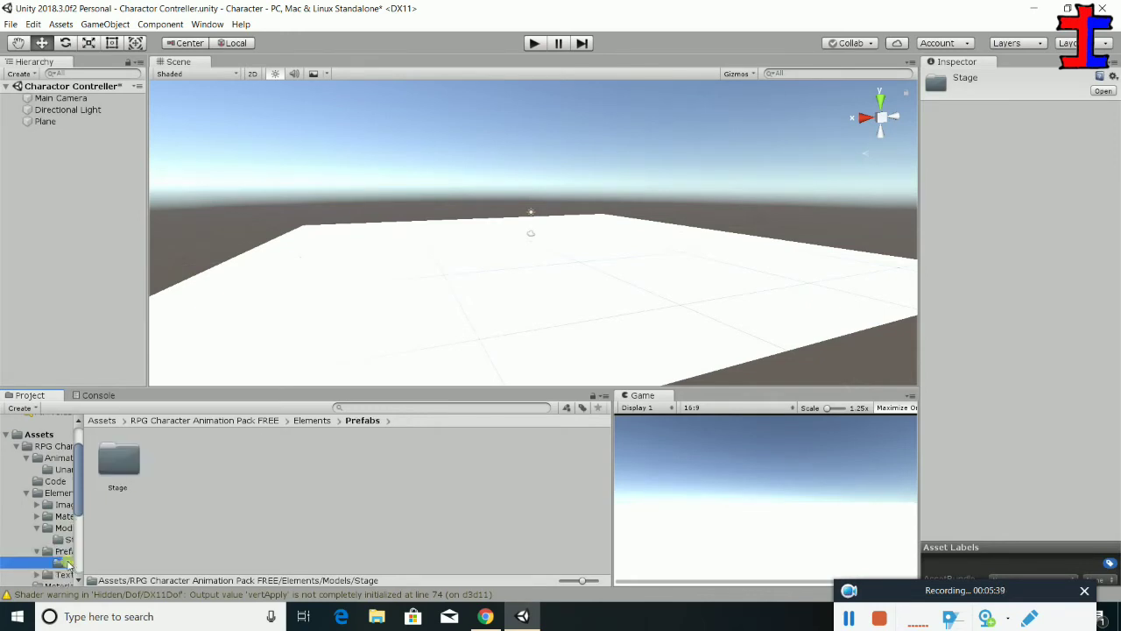
pyautogui.scroll(-2, 66, 525)
pyautogui.scroll(-2, 65, 522)
pyautogui.click(59, 486)
pyautogui.click(53, 499)
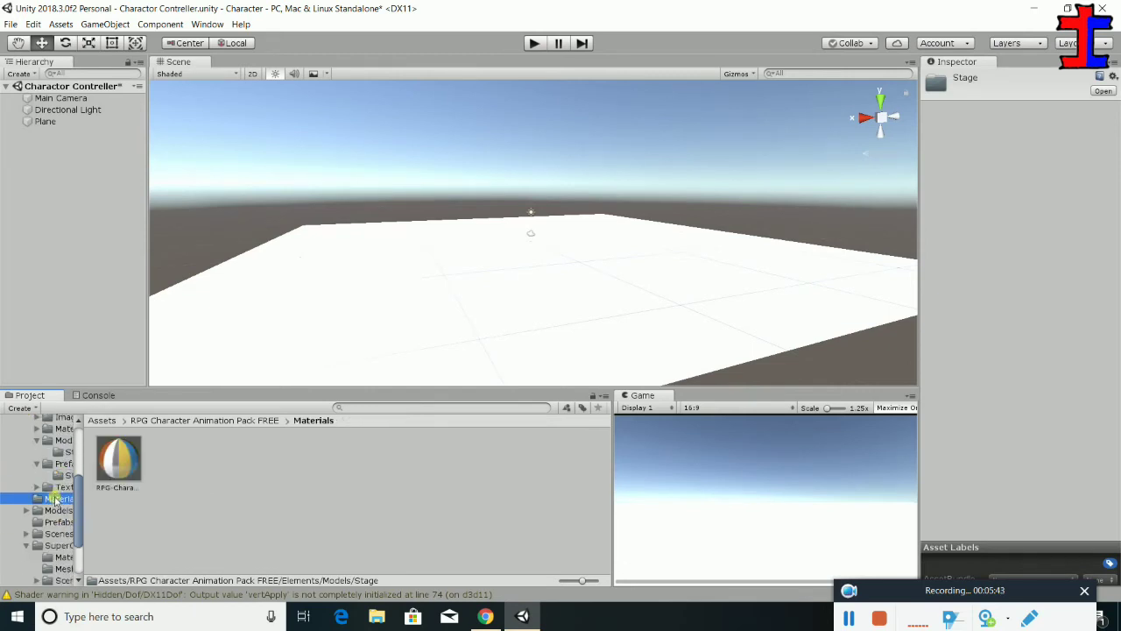
# Open Models > Characters, inspect the RPG-Character model's Humanoid rig and drag it toward the scene
pyautogui.click(51, 510)
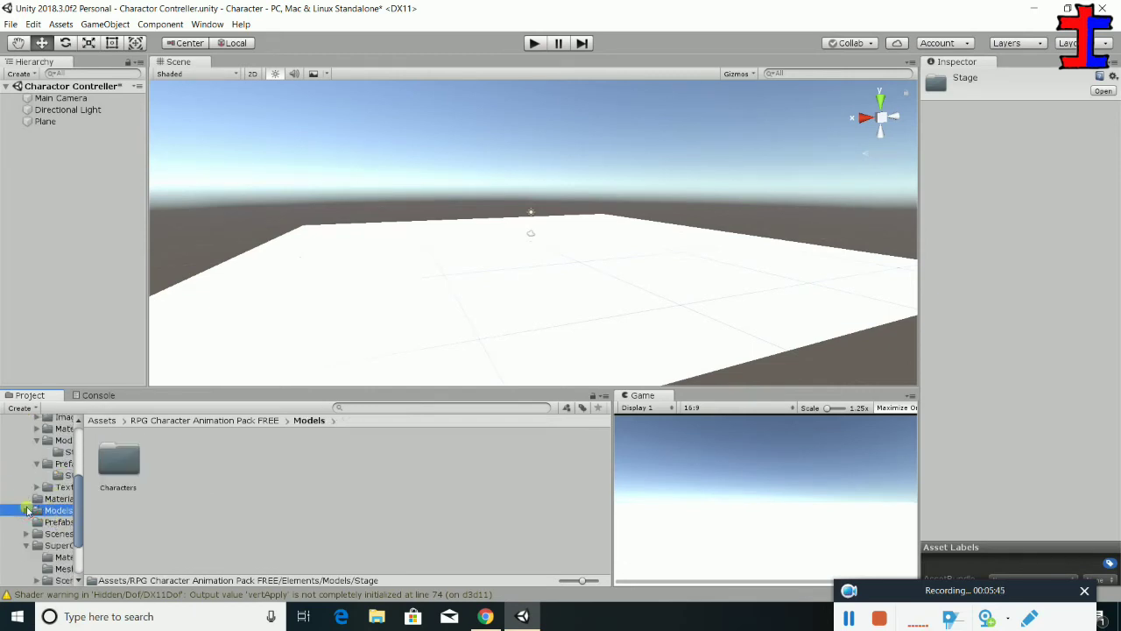
pyautogui.doubleClick(118, 460)
pyautogui.click(116, 474)
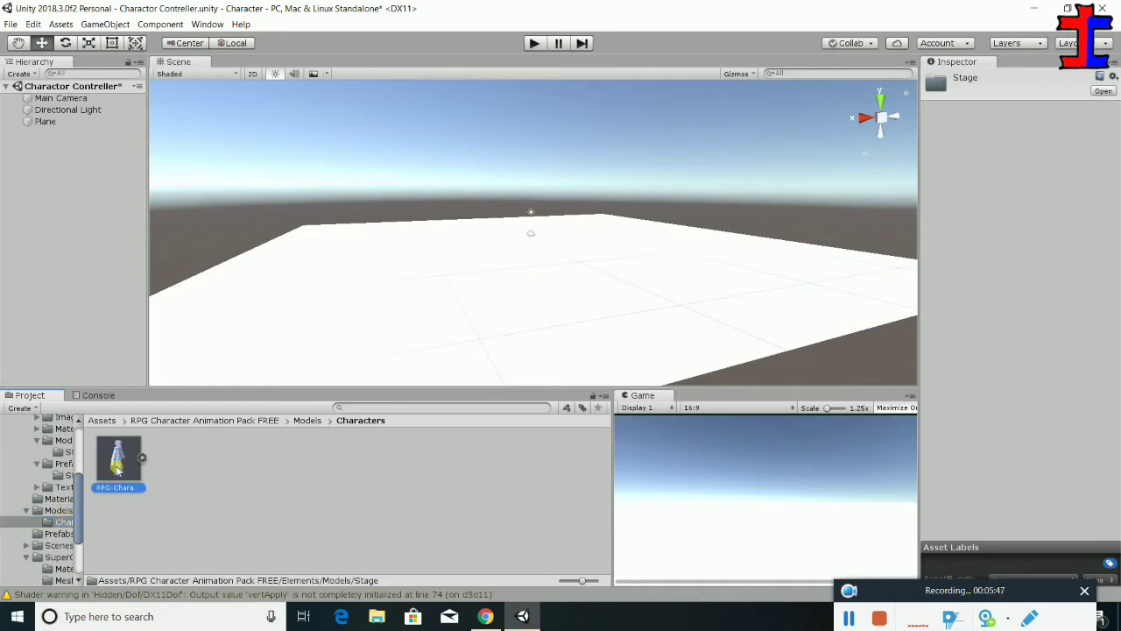
pyautogui.moveTo(120, 462); pyautogui.dragTo(840, 245)
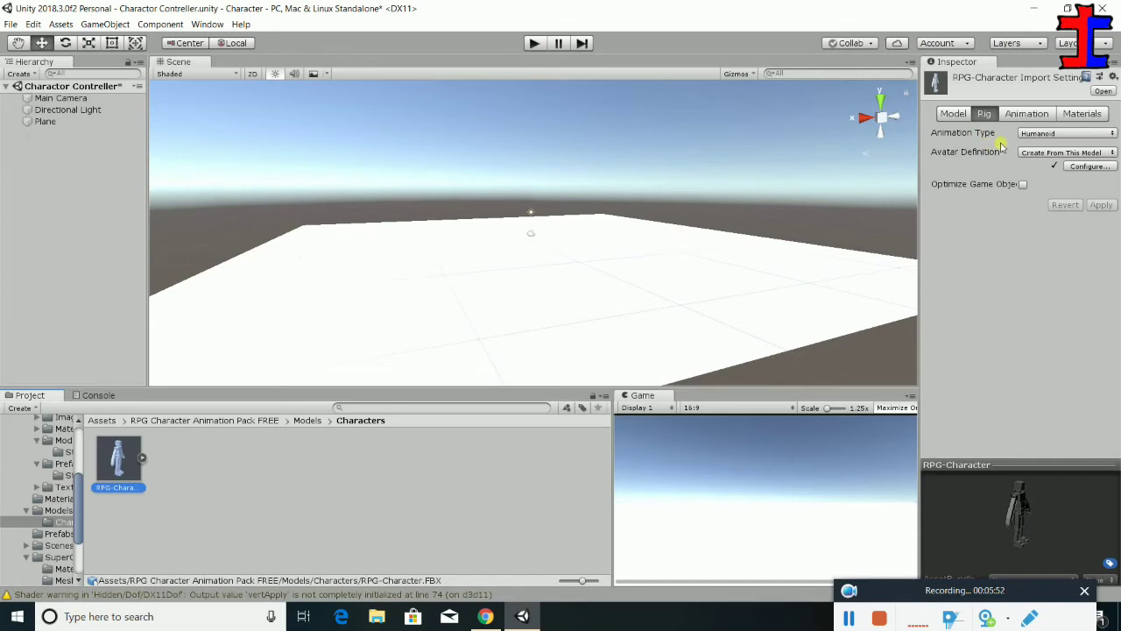
# Keep the model's rig as Humanoid with the avatar created from this model
pyautogui.click(1066, 134)
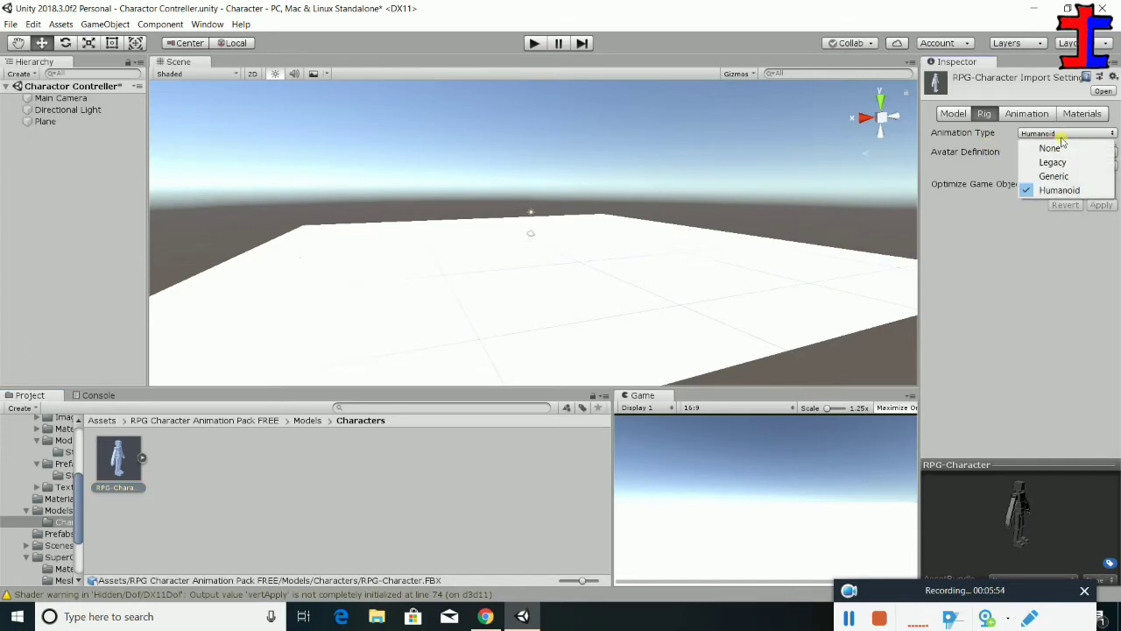
pyautogui.click(1047, 191)
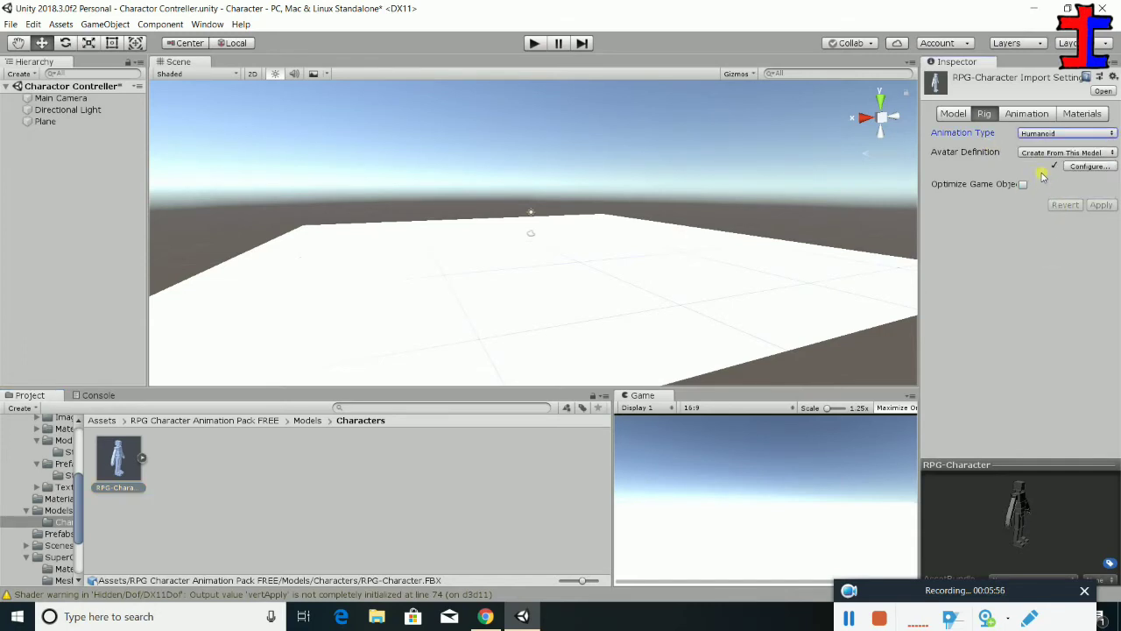
pyautogui.click(1064, 152)
pyautogui.click(1073, 171)
# Open the Animations > Unarmed folder and select all 40 Unarmed animation clips
pyautogui.scroll(2, 63, 532)
pyautogui.scroll(2, 35, 447)
pyautogui.click(60, 458)
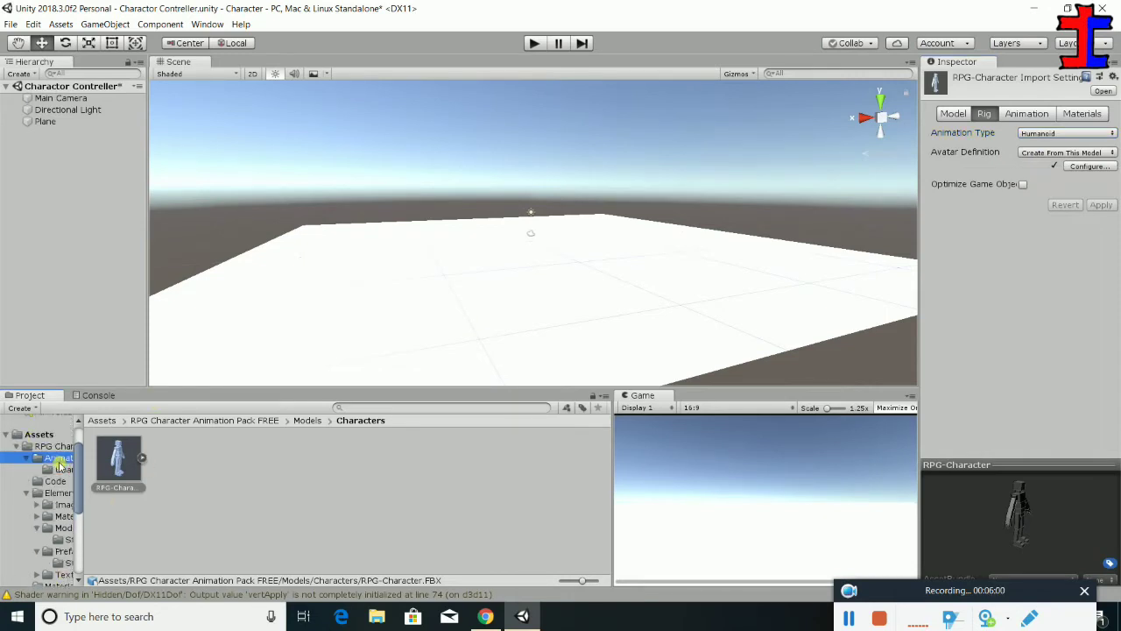
pyautogui.click(53, 447)
pyautogui.click(27, 458)
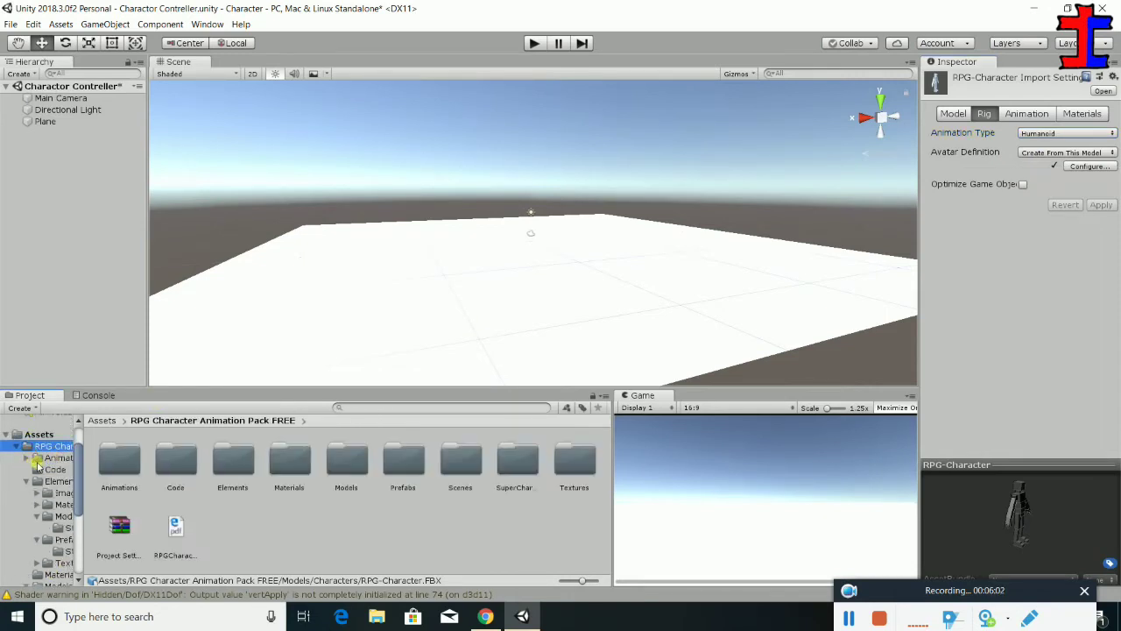
pyautogui.click(28, 481)
pyautogui.doubleClick(134, 473)
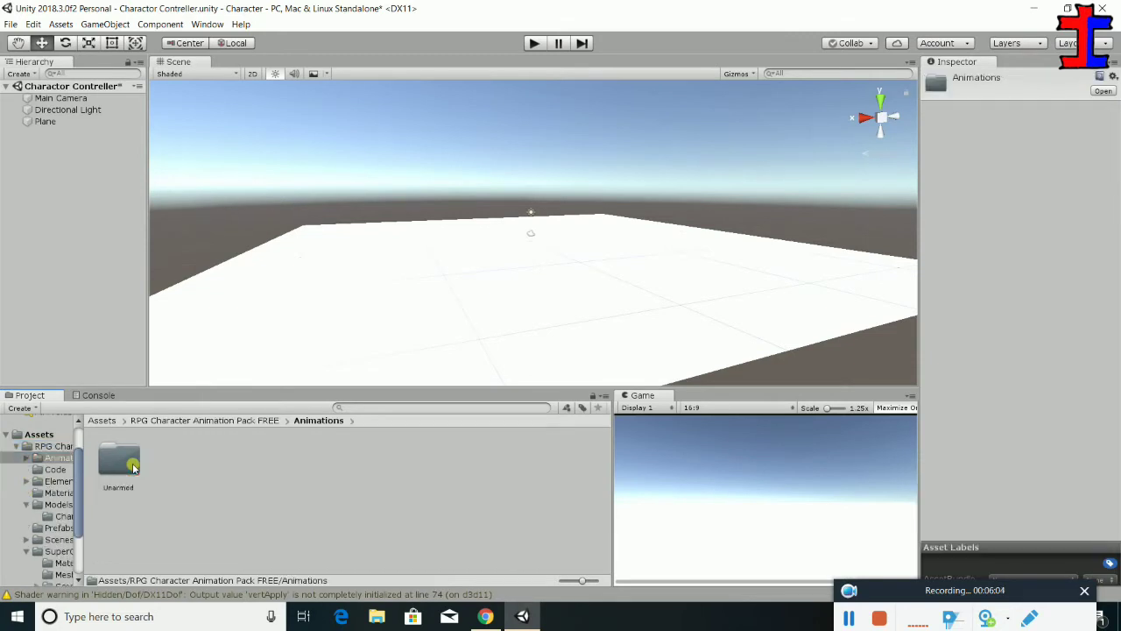
pyautogui.doubleClick(120, 467)
pyautogui.click(119, 464)
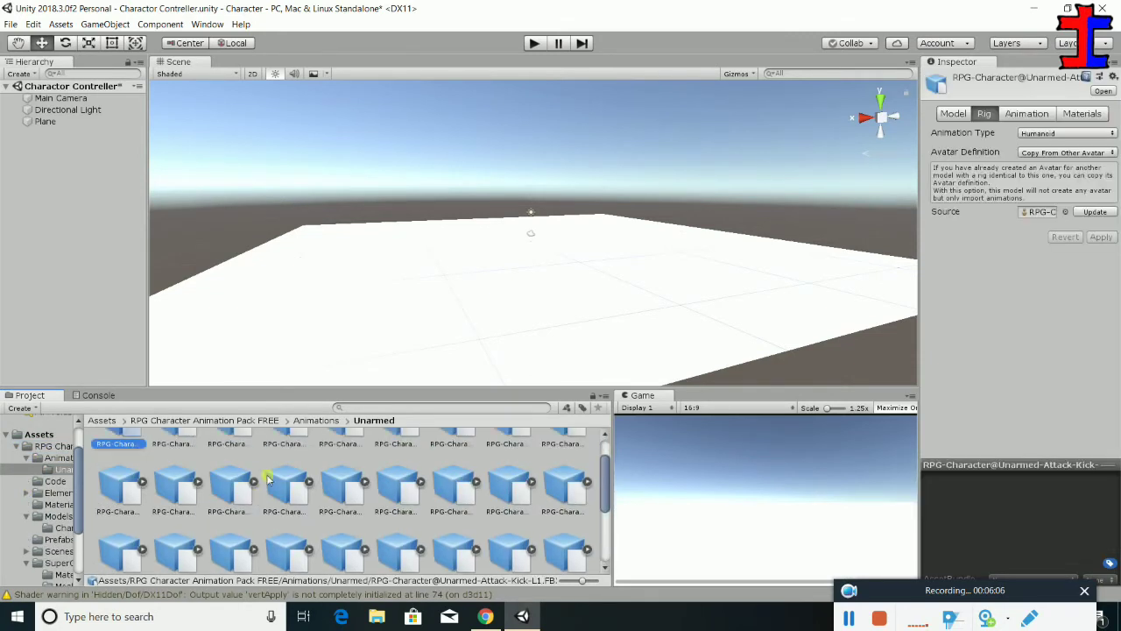
pyautogui.scroll(-3, 470, 526)
pyautogui.keyDown('shift'); pyautogui.click(296, 547); pyautogui.keyUp('shift')
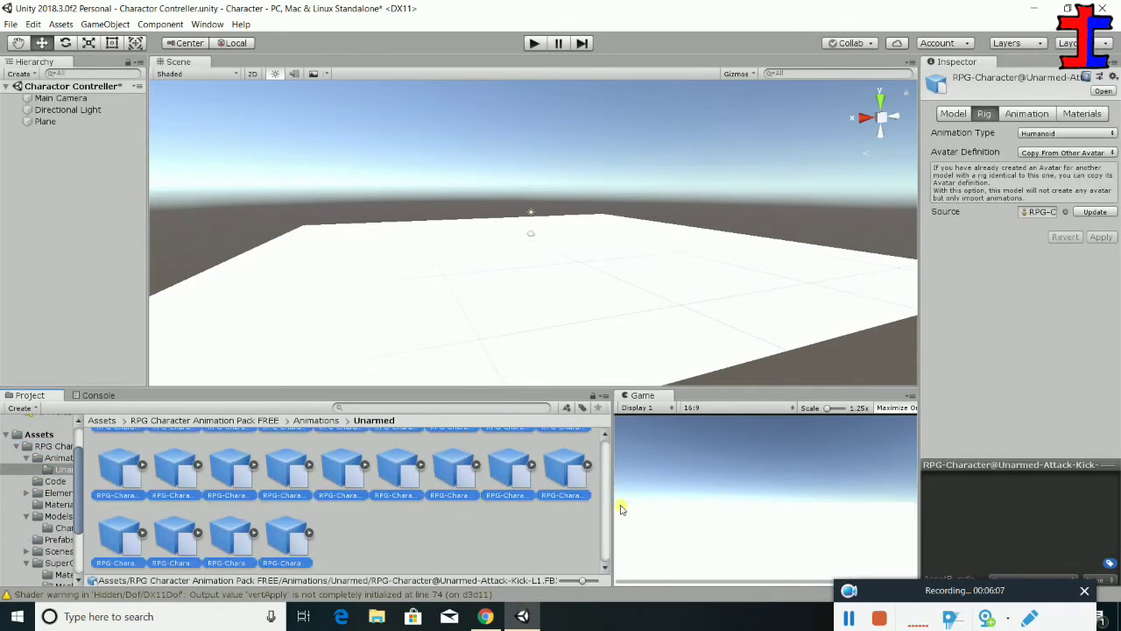
# Set the clips to Copy From Other Avatar and locate the RPG-Character source avatar
pyautogui.click(1049, 154)
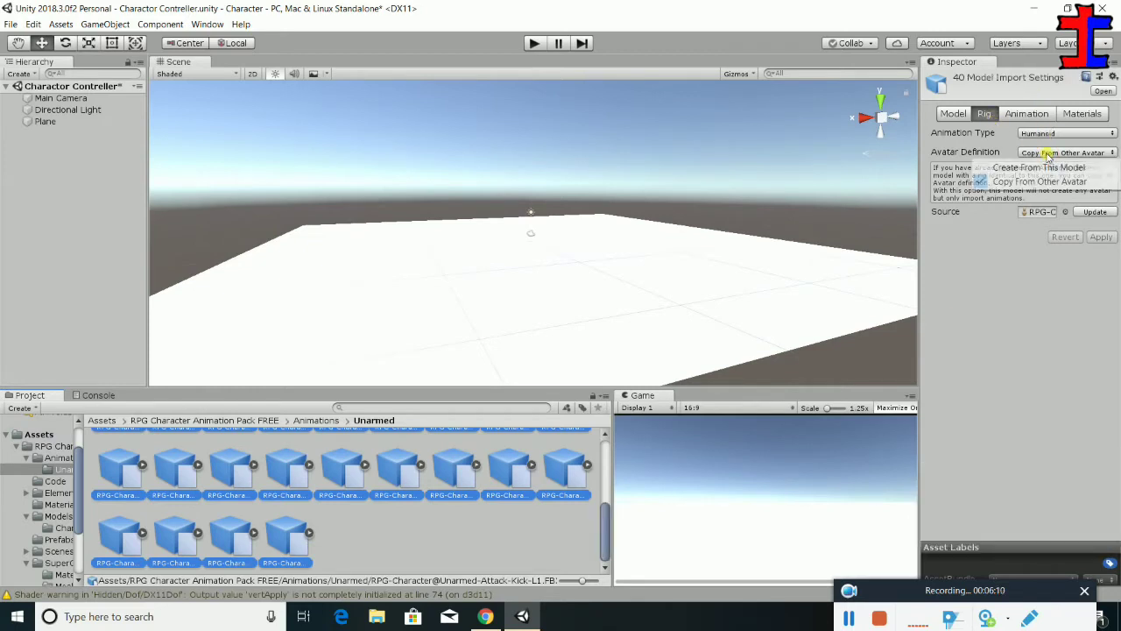
pyautogui.click(1038, 217)
pyautogui.click(1054, 217)
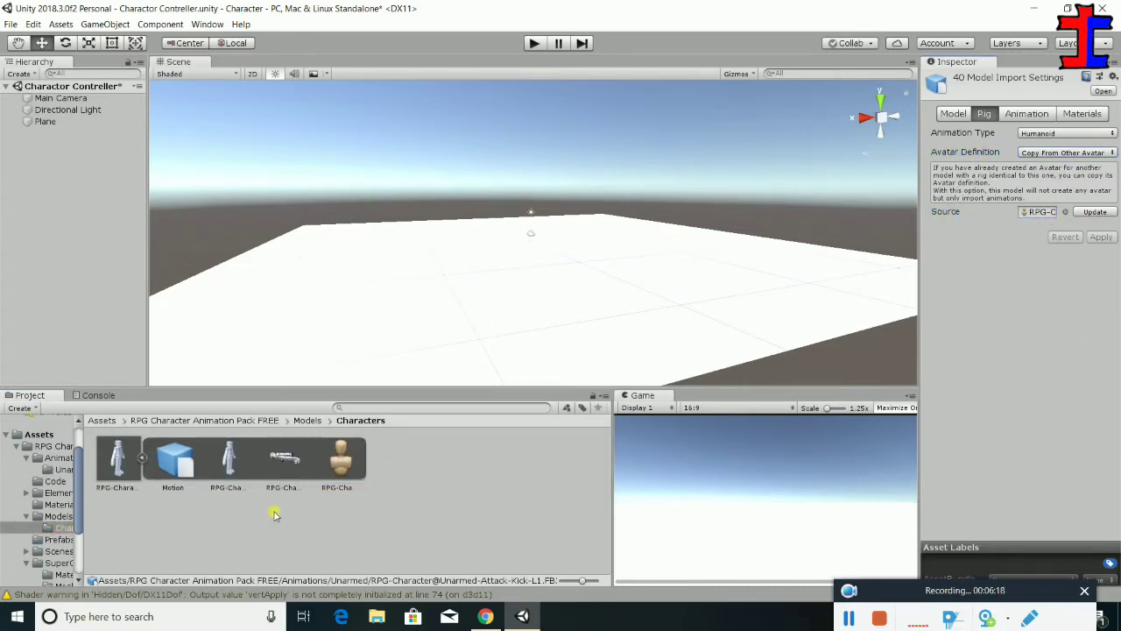
pyautogui.click(141, 456)
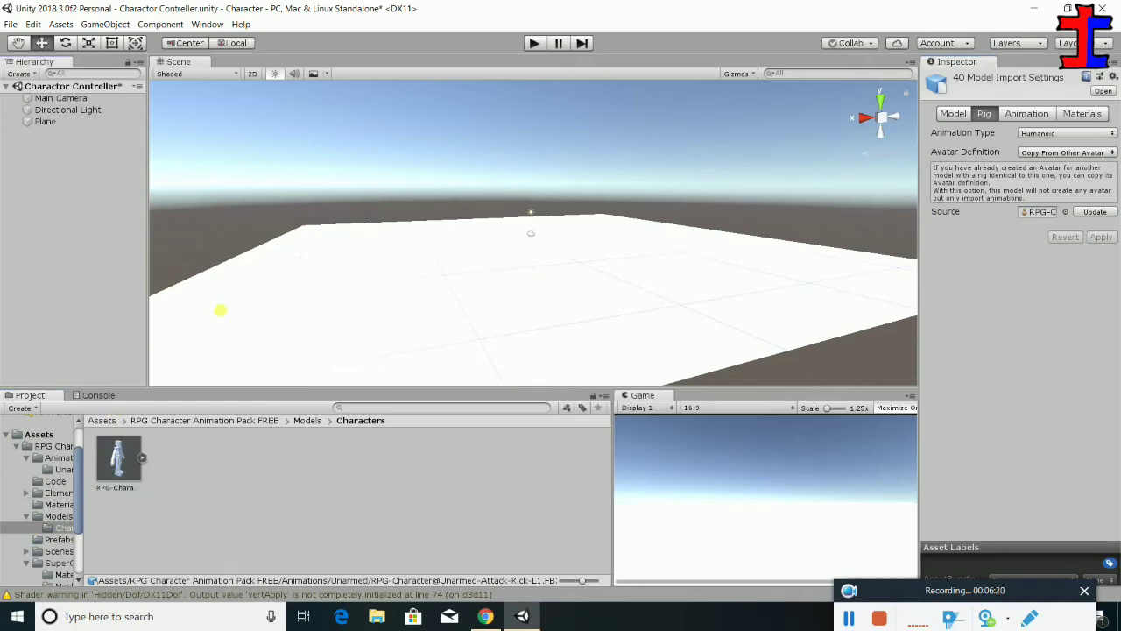
# Drag the RPG-Character model into the scene and orbit around it on the ground plane
pyautogui.moveTo(220, 309); pyautogui.dragTo(489, 274)
pyautogui.scroll(3, 489, 274)
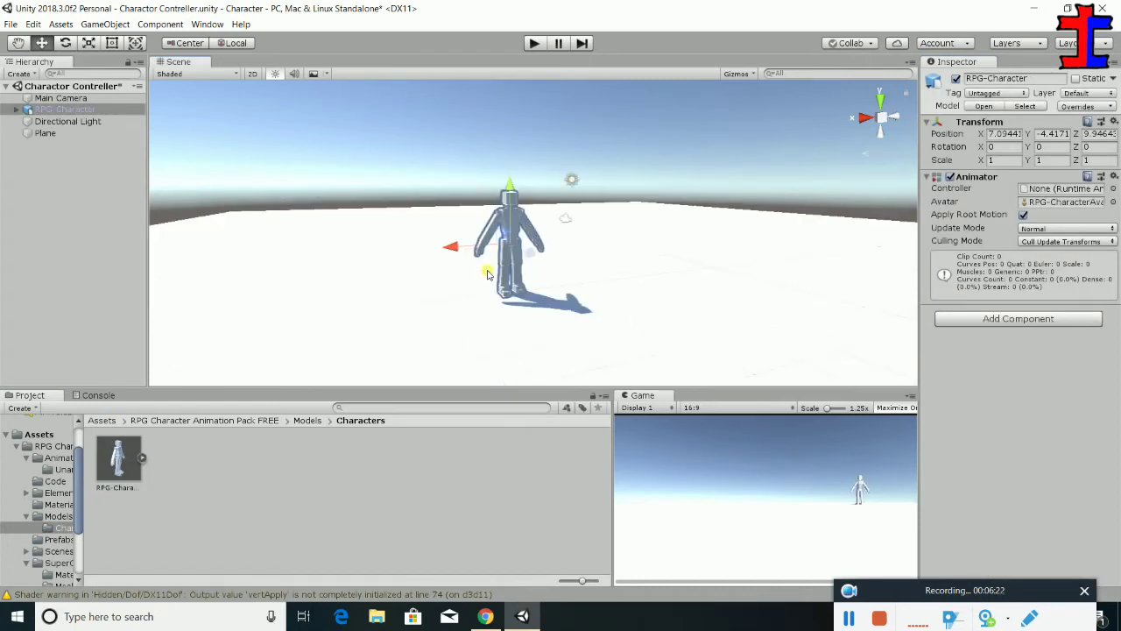
pyautogui.scroll(4, 491, 283)
pyautogui.moveTo(490, 289)
pyautogui.keyDown('alt'); pyautogui.mouseDown()
pyautogui.moveTo(749, 293)
pyautogui.moveTo(458, 335)
pyautogui.mouseUp(); pyautogui.keyUp('alt')
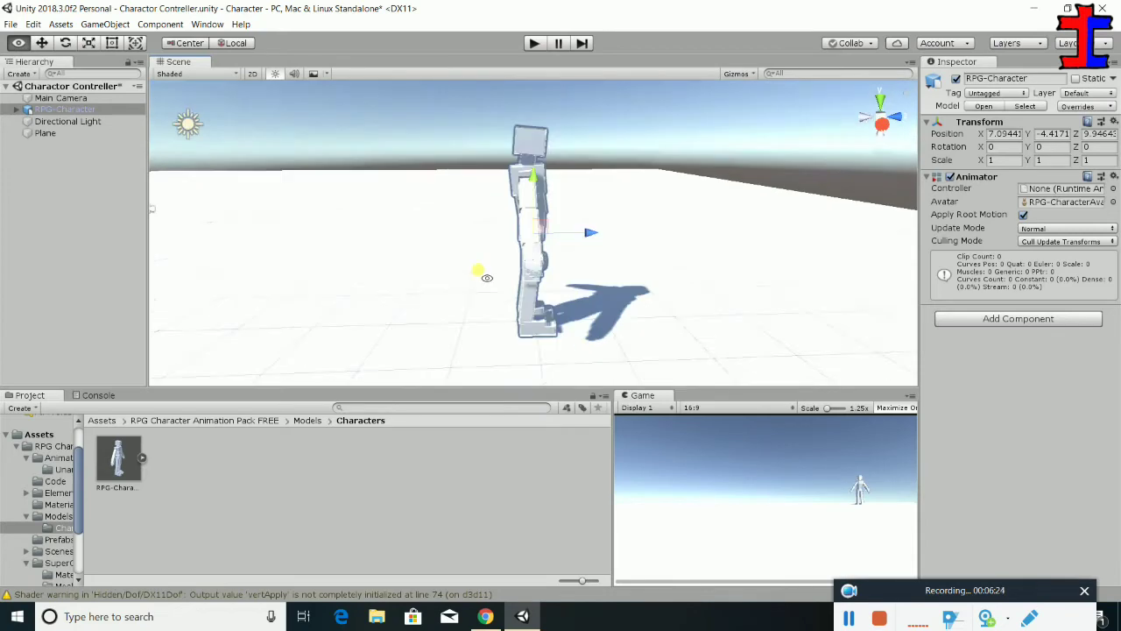
pyautogui.click(375, 330)
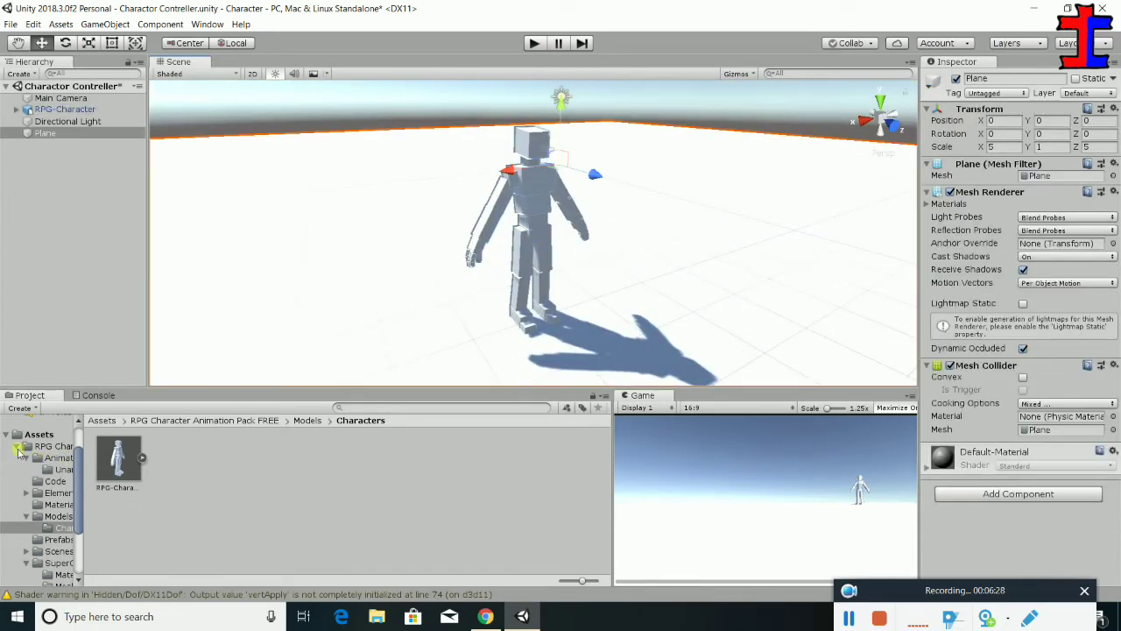
# Collapse the RPG Character pack folder and return to the top-level Assets folder
pyautogui.click(16, 447)
pyautogui.rightClick(333, 499)
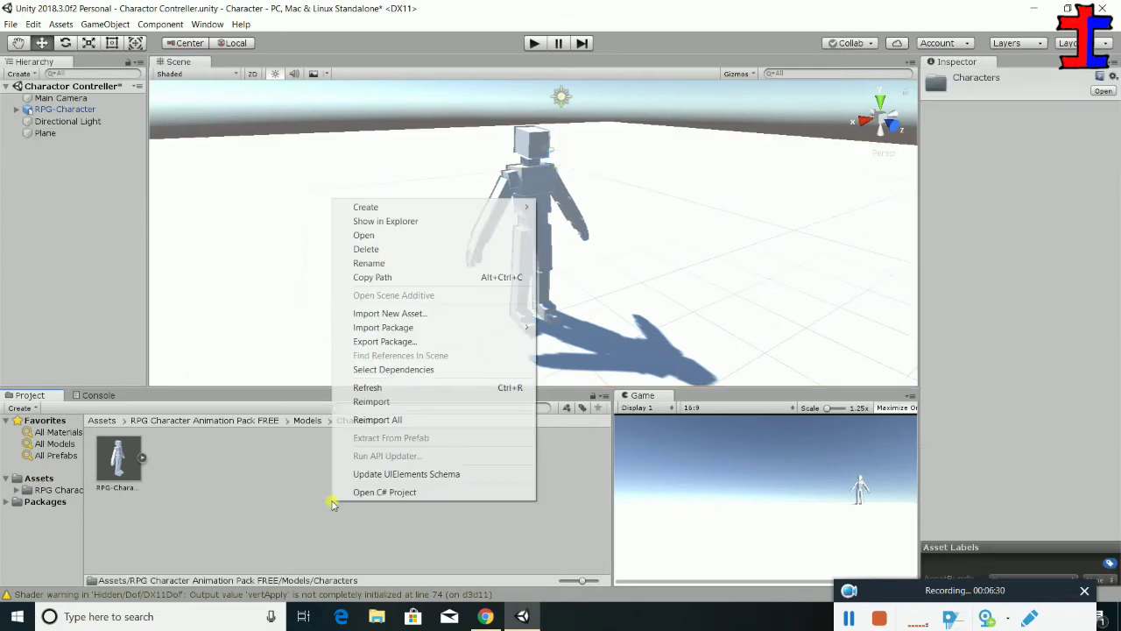
pyautogui.click(29, 477)
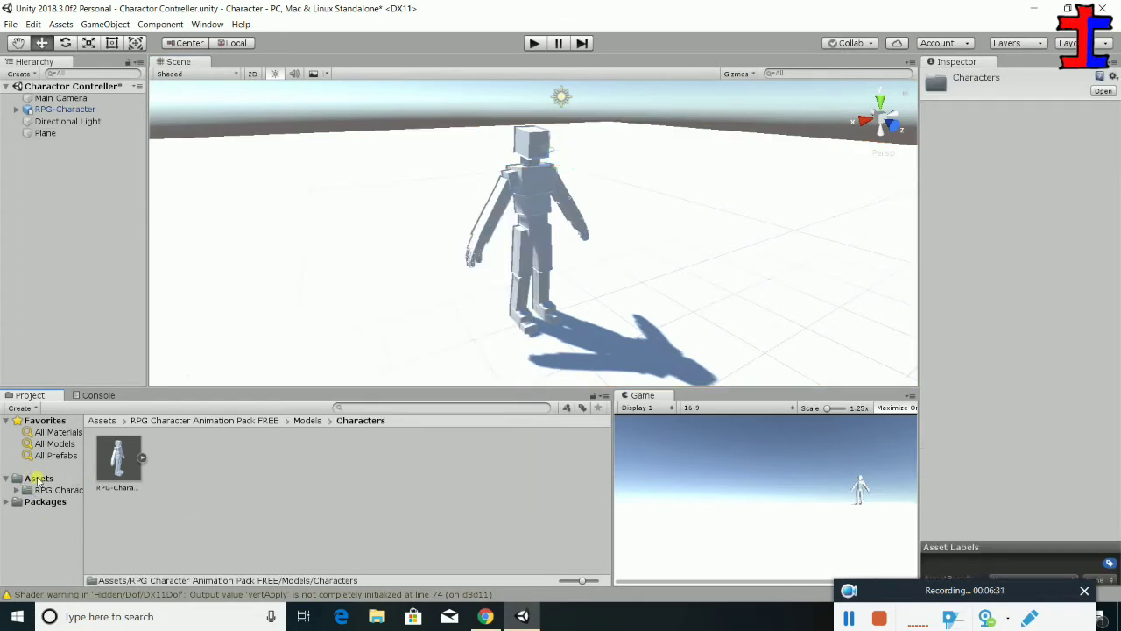
pyautogui.click(39, 479)
pyautogui.rightClick(442, 526)
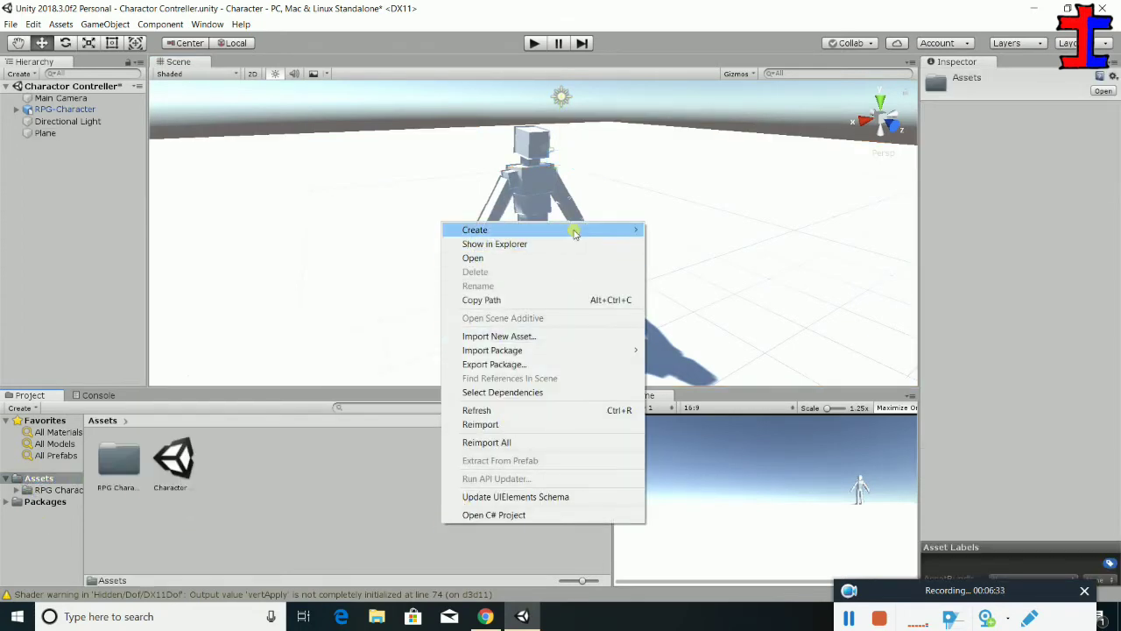
# Create a new material in Assets named Ground
pyautogui.moveTo(574, 231)
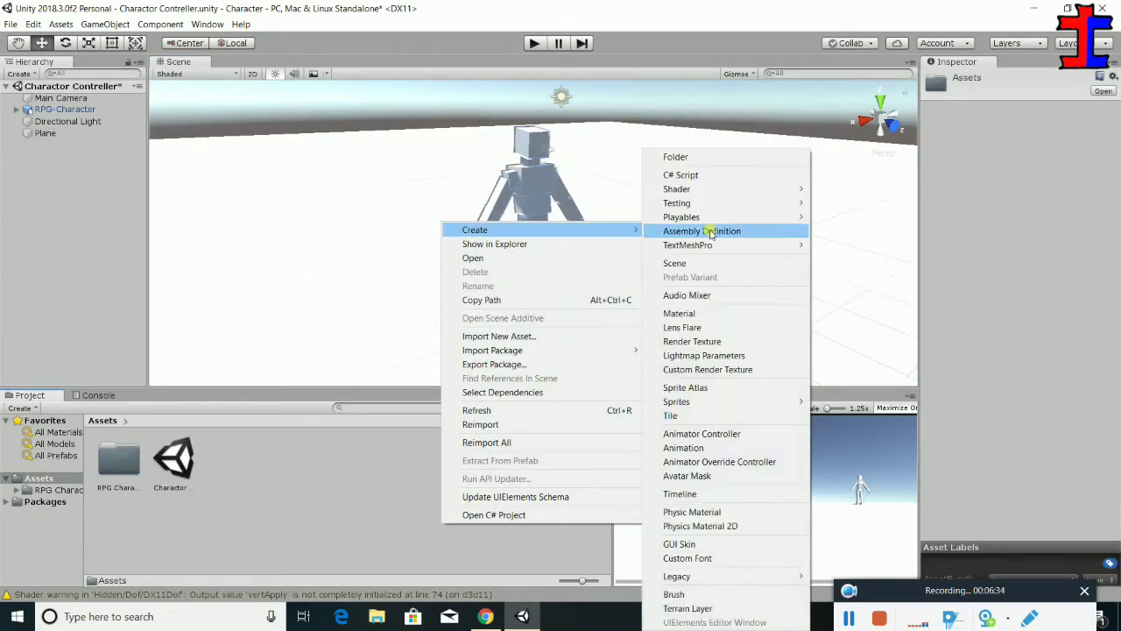
pyautogui.click(724, 311)
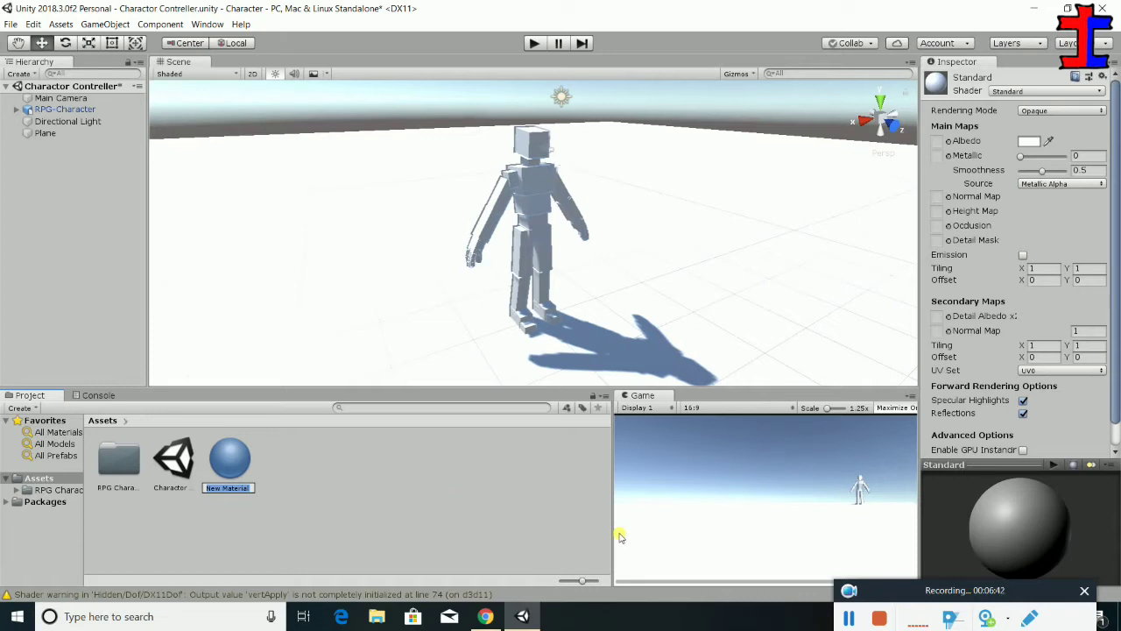
pyautogui.write('Ground')
pyautogui.press('Return')
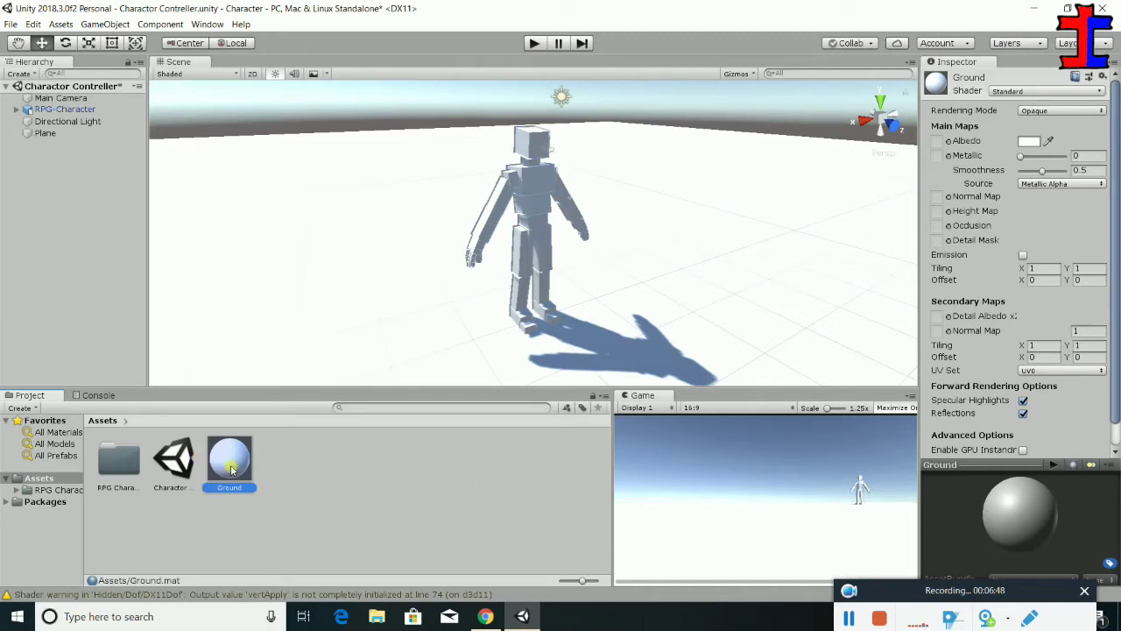
# Set the Ground material's albedo to a saturated green (44E019)
pyautogui.click(1029, 141)
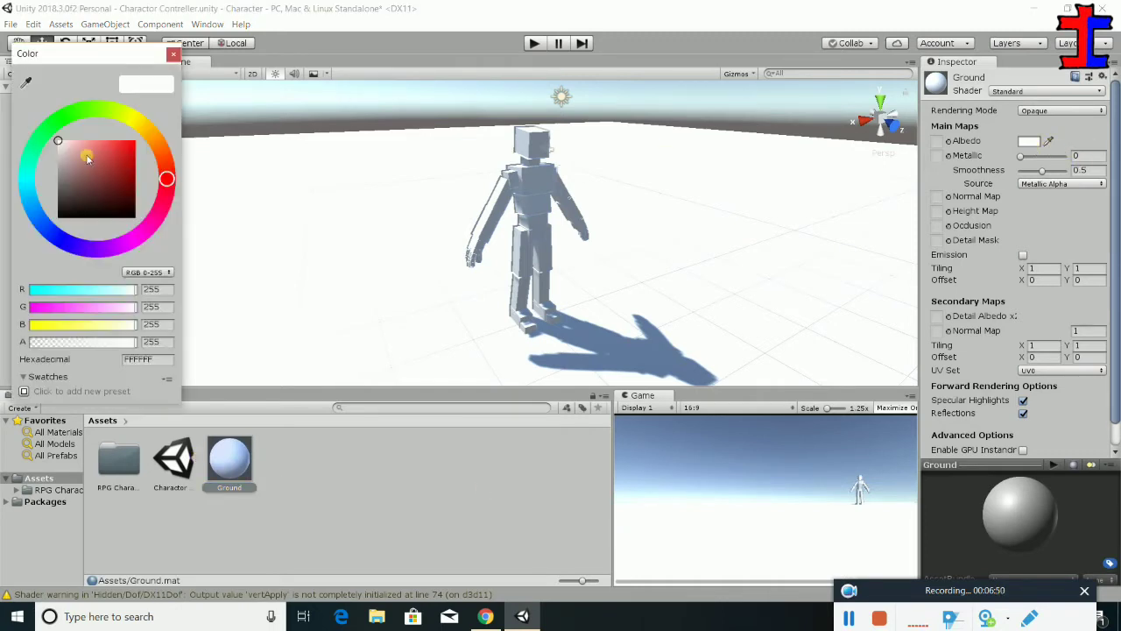
pyautogui.click(78, 119)
pyautogui.click(128, 146)
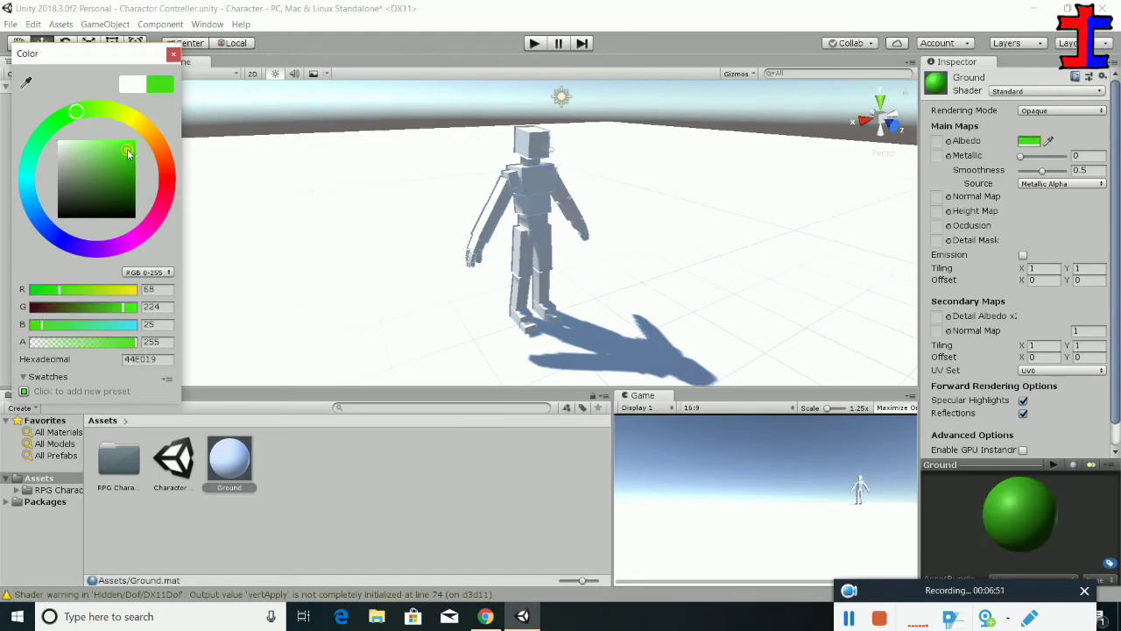
pyautogui.click(174, 54)
# Apply the Ground material to the floor plane and orbit to view the character
pyautogui.moveTo(229, 459); pyautogui.dragTo(278, 299)
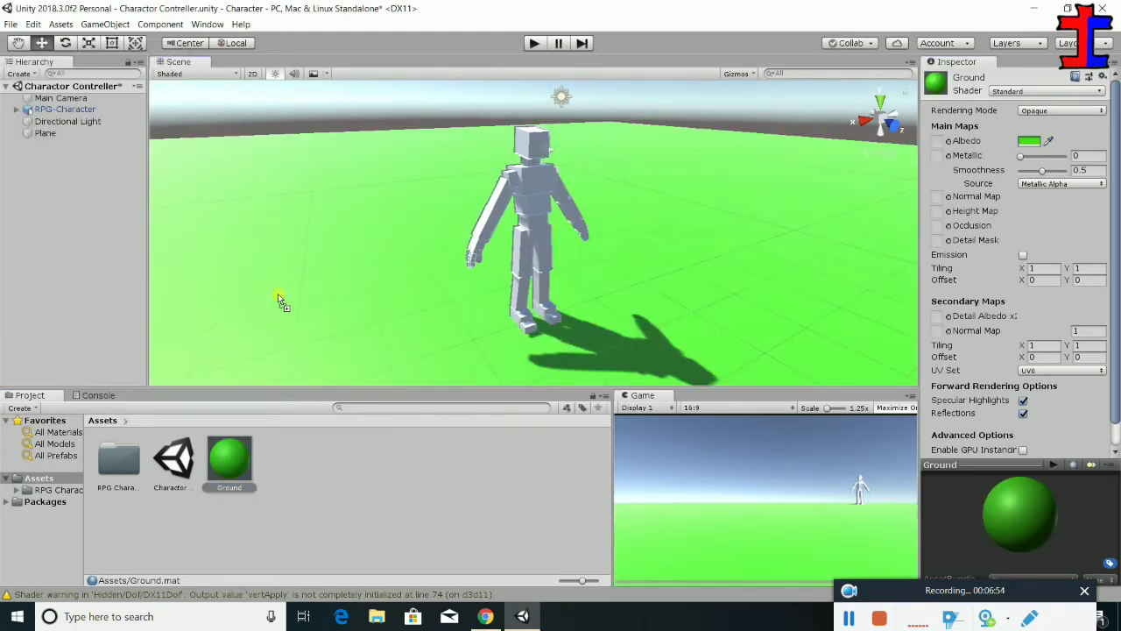
pyautogui.moveTo(430, 275)
pyautogui.keyDown('alt'); pyautogui.mouseDown()
pyautogui.moveTo(552, 325)
pyautogui.moveTo(570, 240)
pyautogui.mouseUp(); pyautogui.keyUp('alt')
pyautogui.click(528, 225)
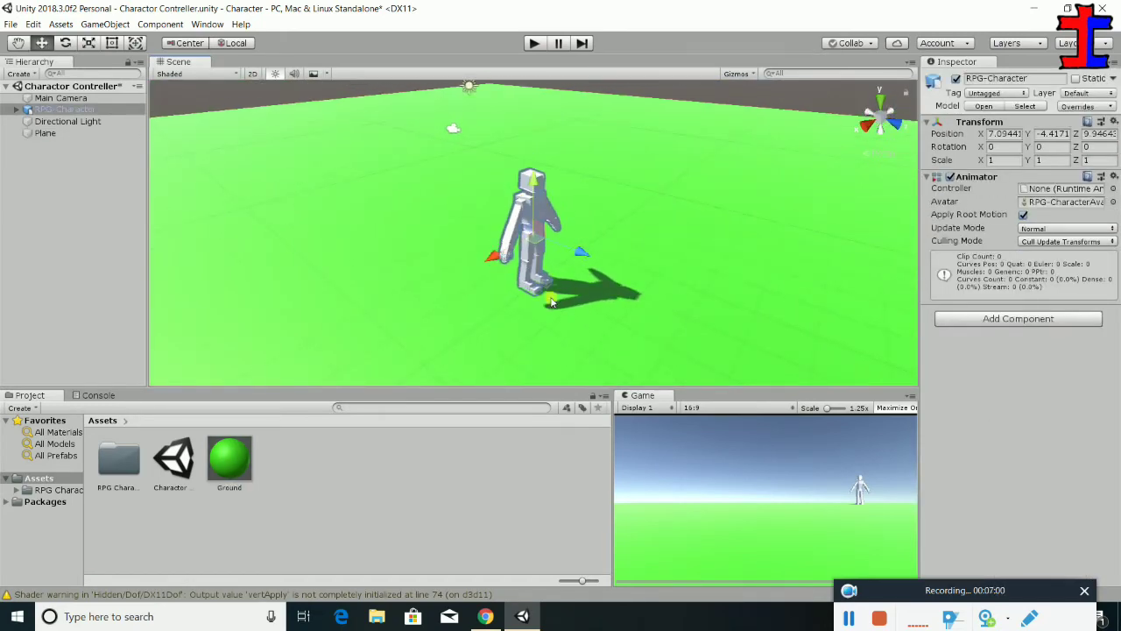
pyautogui.scroll(2, 529, 225)
pyautogui.scroll(5, 528, 225)
pyautogui.keyDown('alt'); pyautogui.moveTo(416, 85); pyautogui.dragTo(421, 160); pyautogui.keyUp('alt')
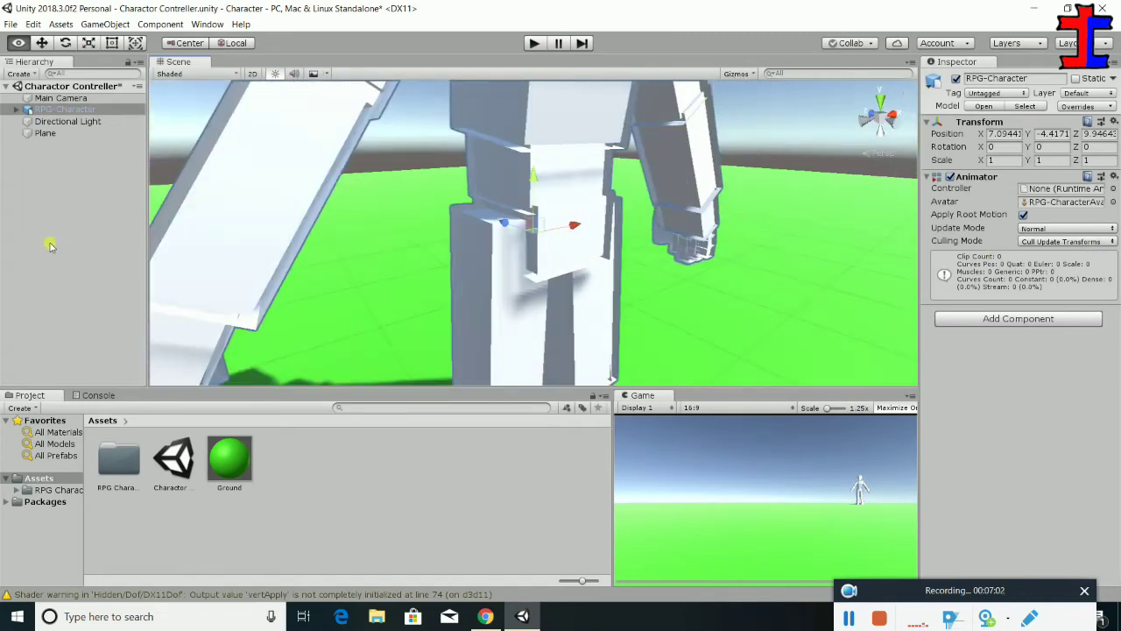
pyautogui.scroll(-5, 422, 160)
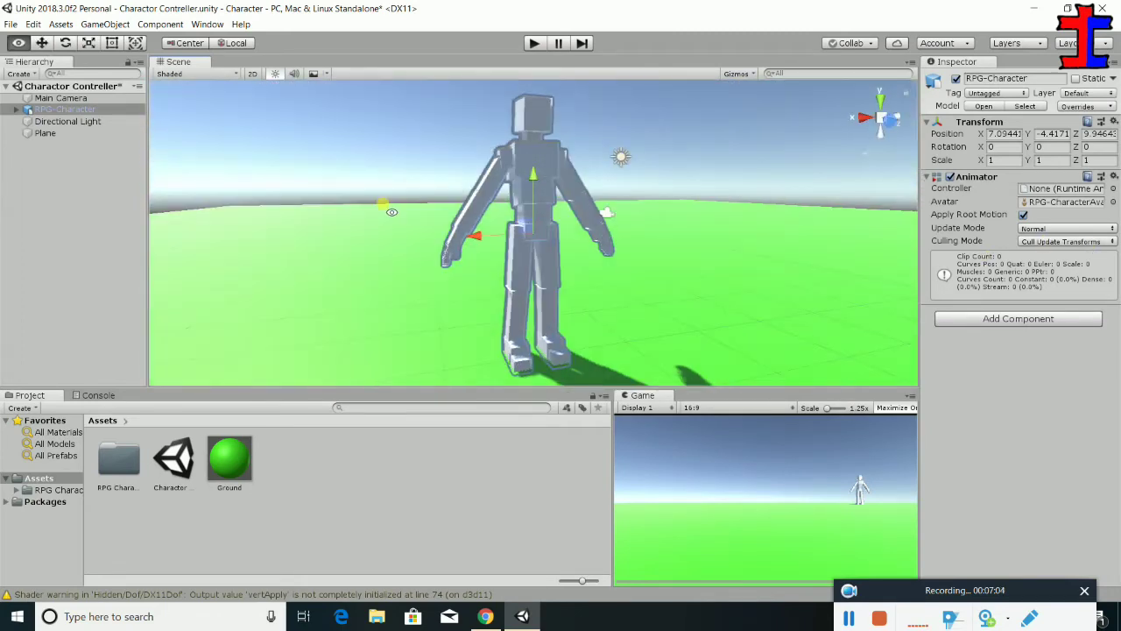
pyautogui.moveTo(453, 110)
pyautogui.keyDown('alt'); pyautogui.mouseDown()
pyautogui.moveTo(1037, 261)
pyautogui.moveTo(517, 249)
pyautogui.mouseUp(); pyautogui.keyUp('alt')
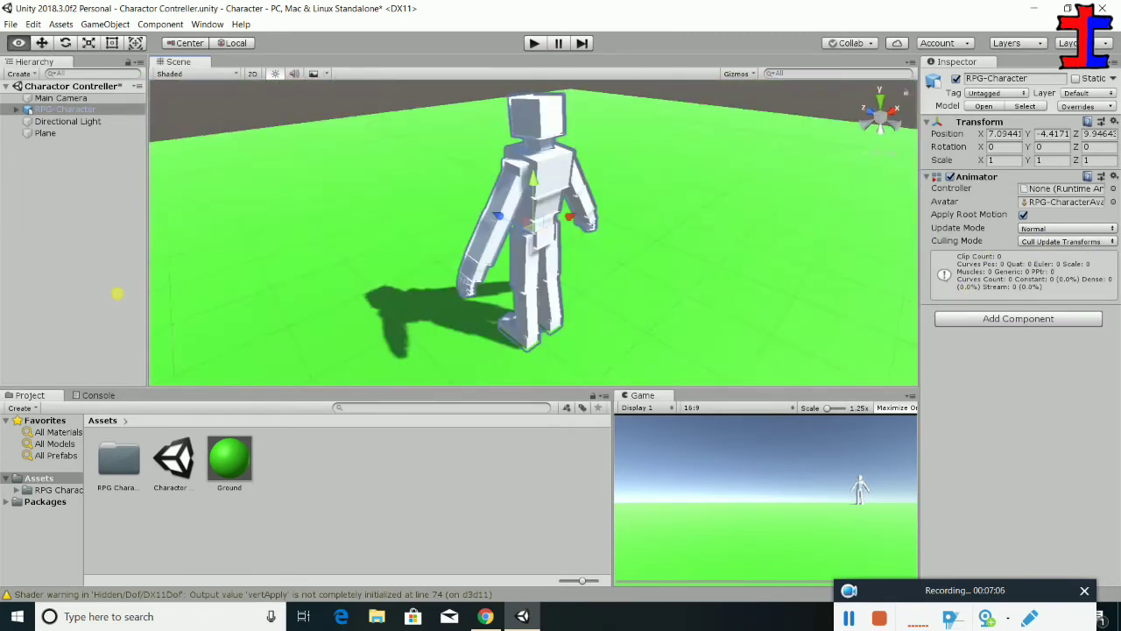
pyautogui.scroll(5, 517, 250)
pyautogui.moveTo(691, 333)
pyautogui.keyDown('alt'); pyautogui.mouseDown()
pyautogui.moveTo(316, 261)
pyautogui.moveTo(802, 329)
pyautogui.mouseUp(); pyautogui.keyUp('alt')
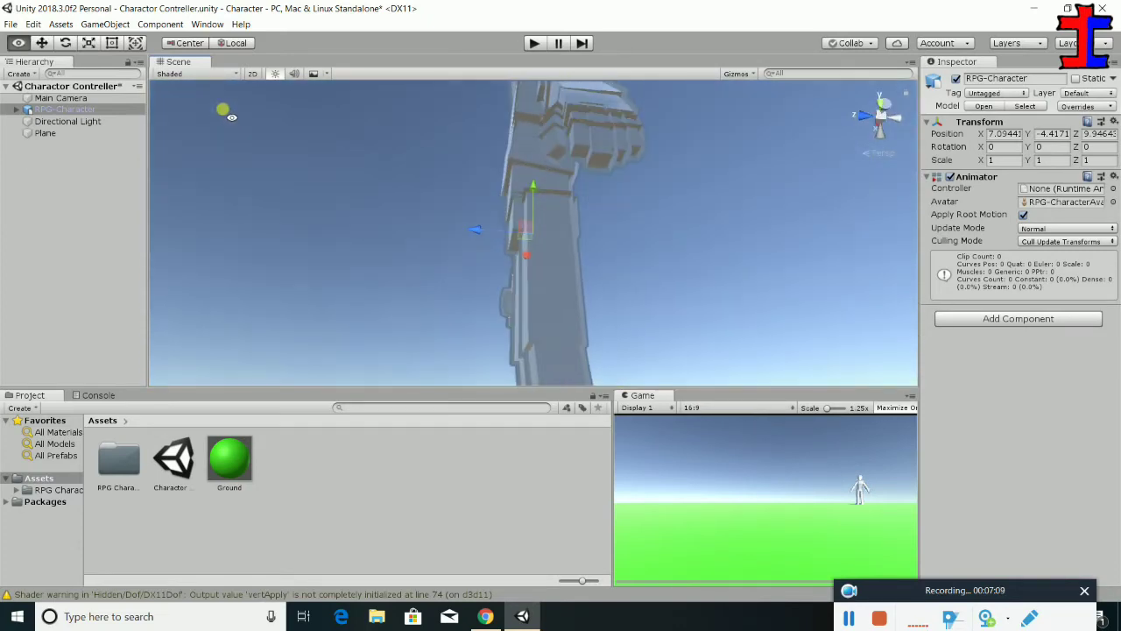
pyautogui.scroll(-5, 736, 331)
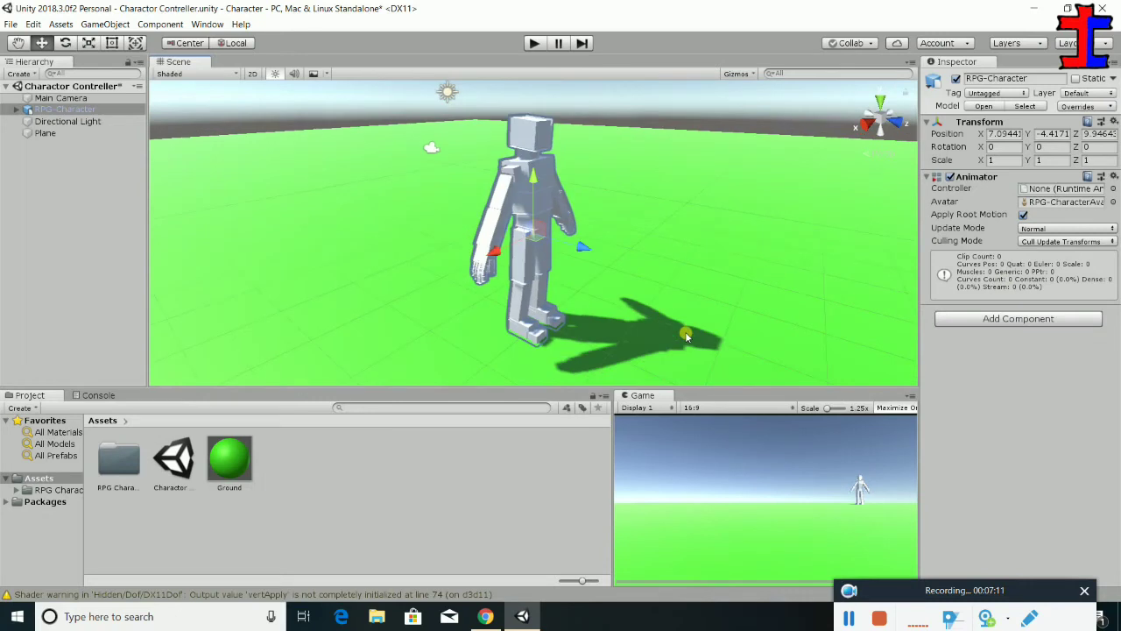
pyautogui.scroll(-2, 600, 318)
pyautogui.scroll(2, 600, 318)
pyautogui.scroll(2, 316, 253)
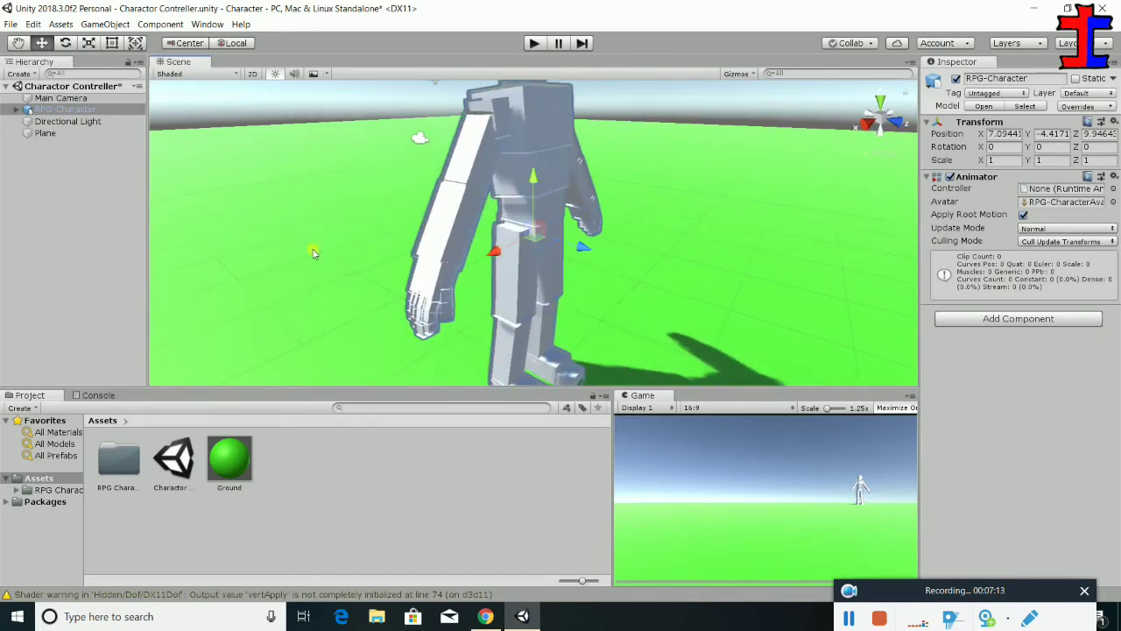
pyautogui.scroll(1, 297, 241)
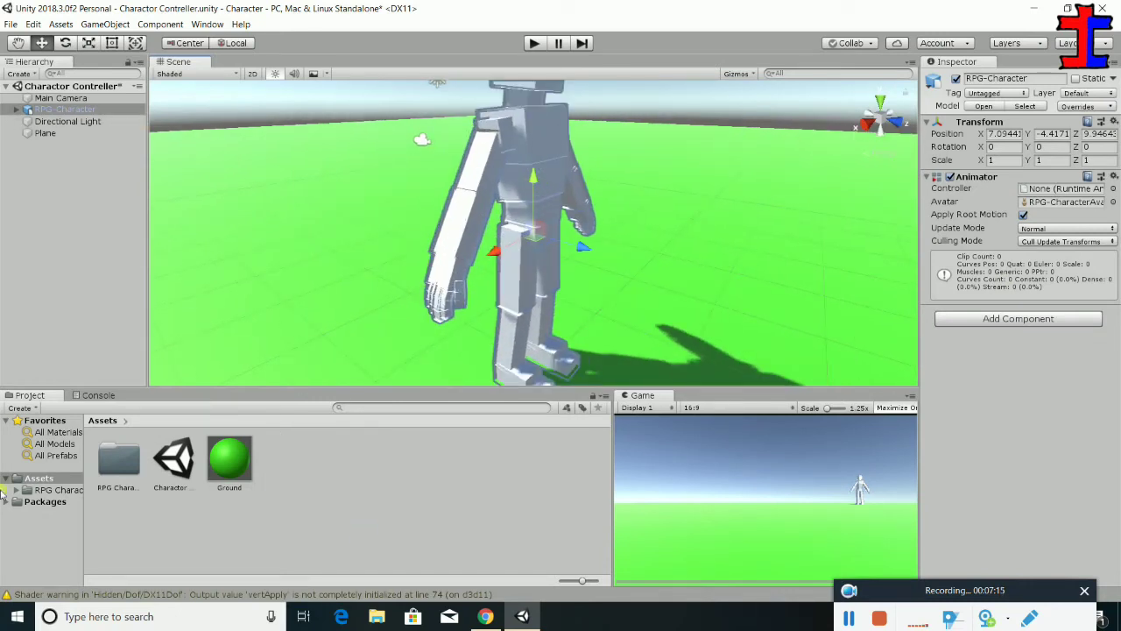
pyautogui.click(44, 490)
# Create an Animator Controller in Assets named Charactor and open it in the Animator window
pyautogui.click(39, 477)
pyautogui.rightClick(372, 499)
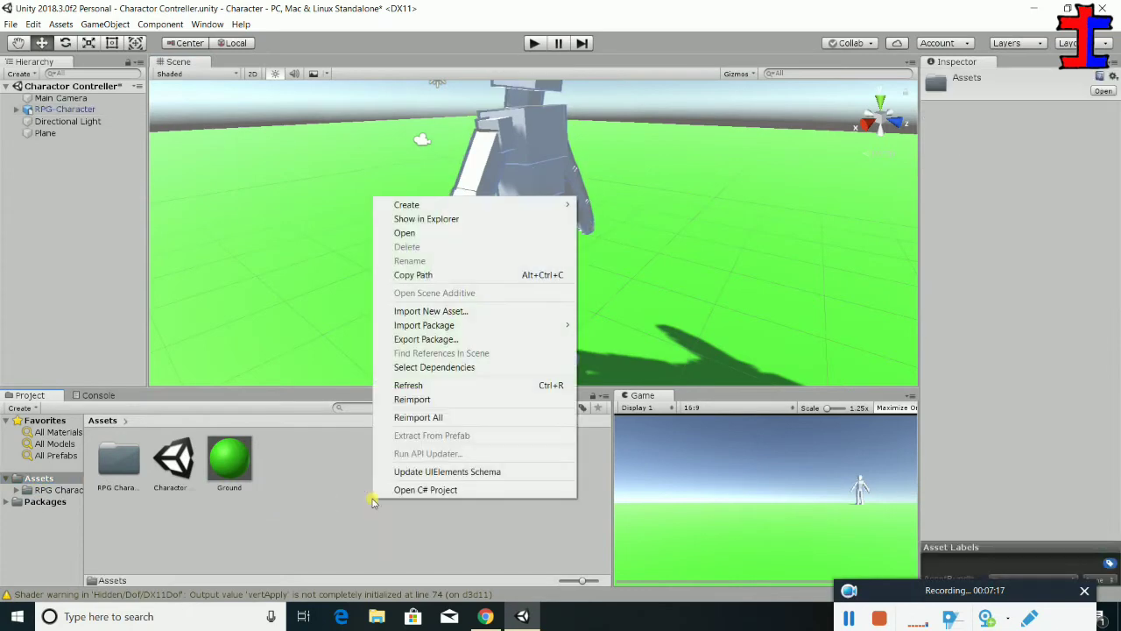
pyautogui.moveTo(526, 207)
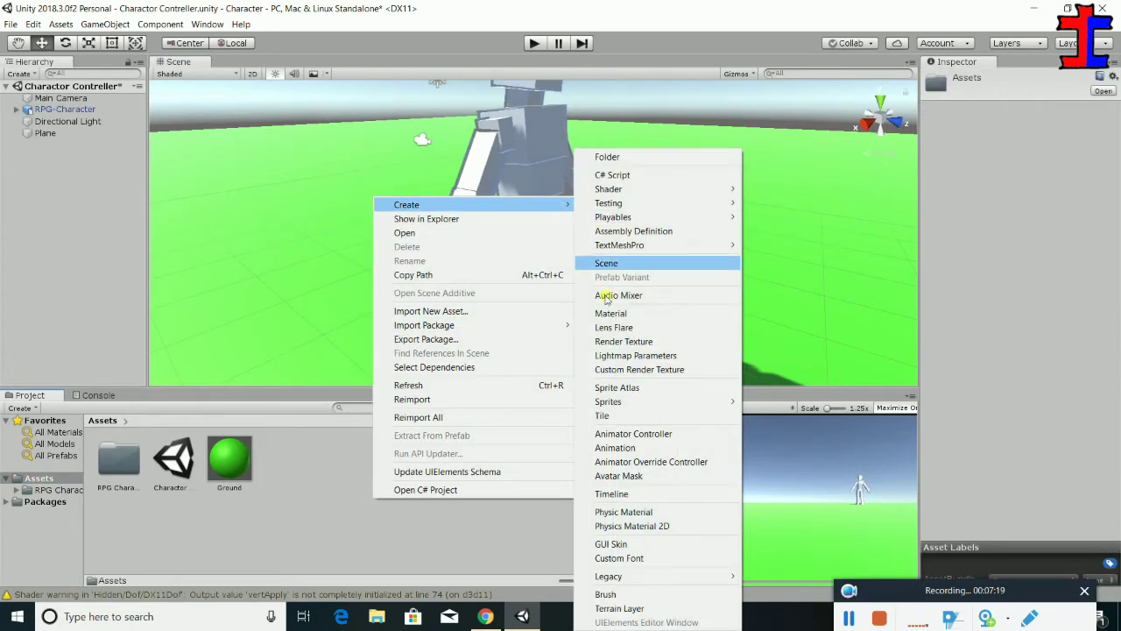
pyautogui.click(634, 434)
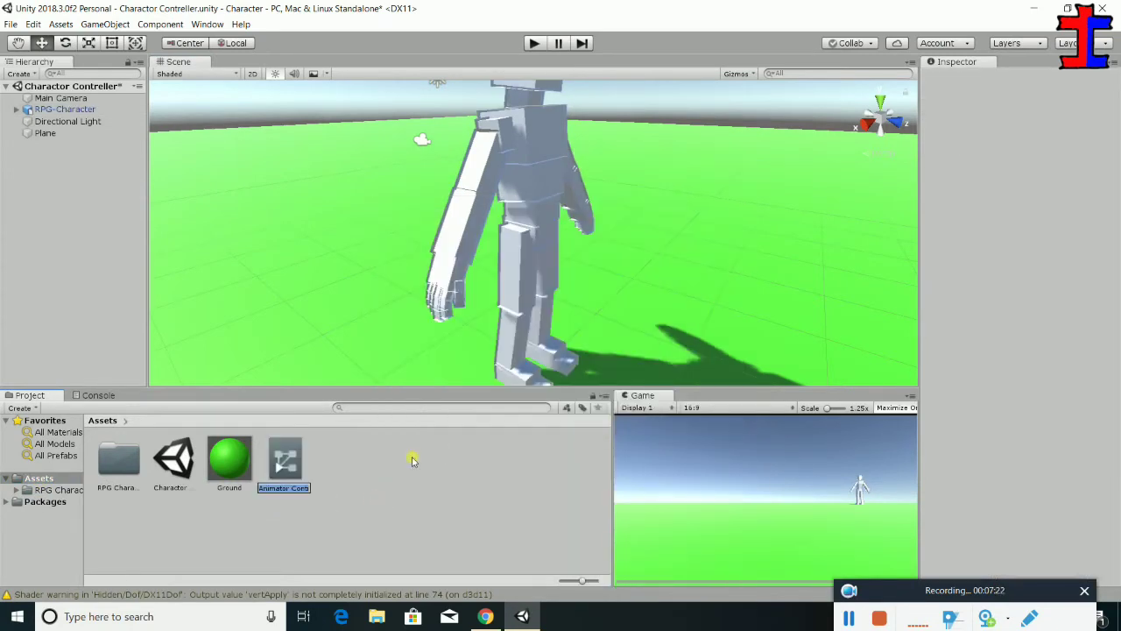
pyautogui.write('Charactor')
pyautogui.press('Return')
pyautogui.press('Return')
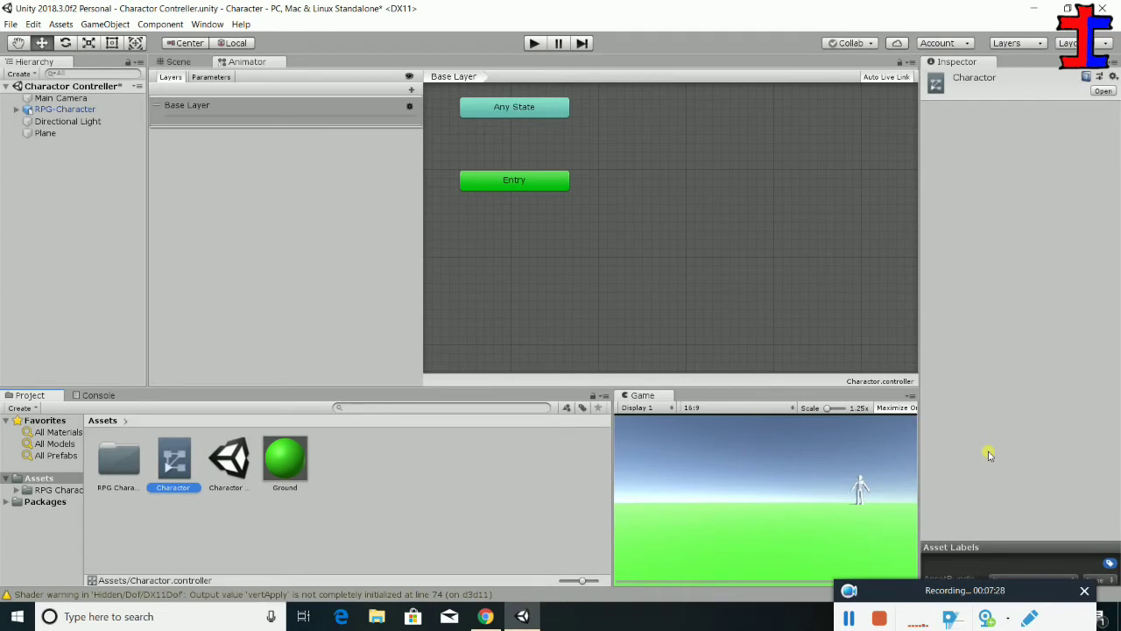
# Dock the Animator graph beside the Scene view and widen it
pyautogui.click(252, 67)
pyautogui.moveTo(251, 66)
pyautogui.mouseDown()
pyautogui.moveTo(764, 100)
pyautogui.moveTo(722, 172)
pyautogui.moveTo(726, 216)
pyautogui.mouseUp()
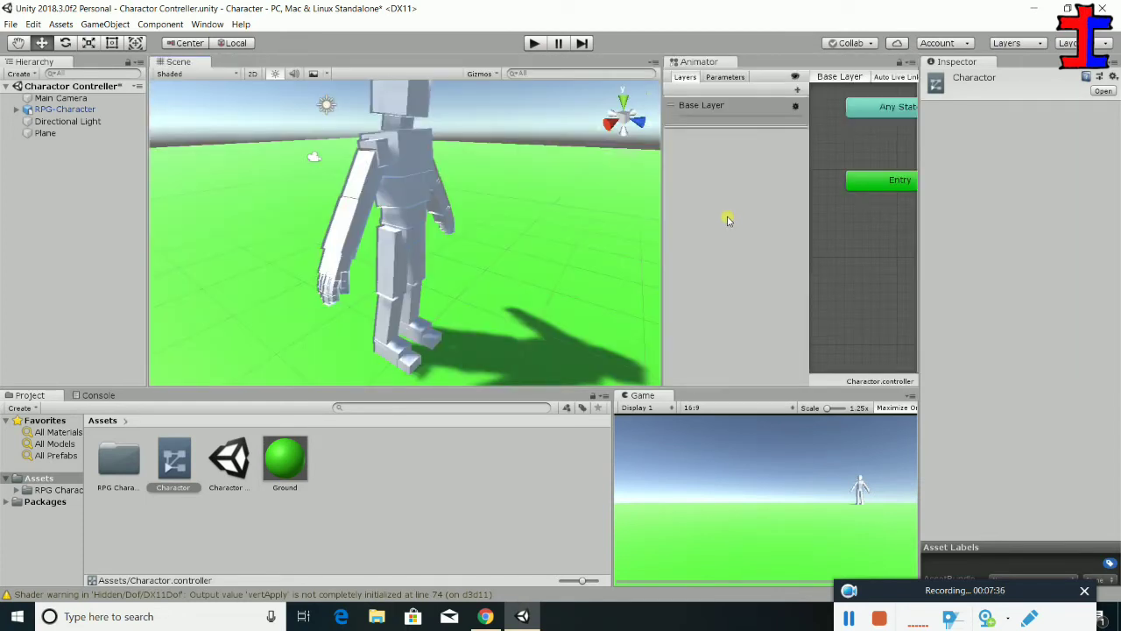
pyautogui.moveTo(666, 204); pyautogui.dragTo(465, 212)
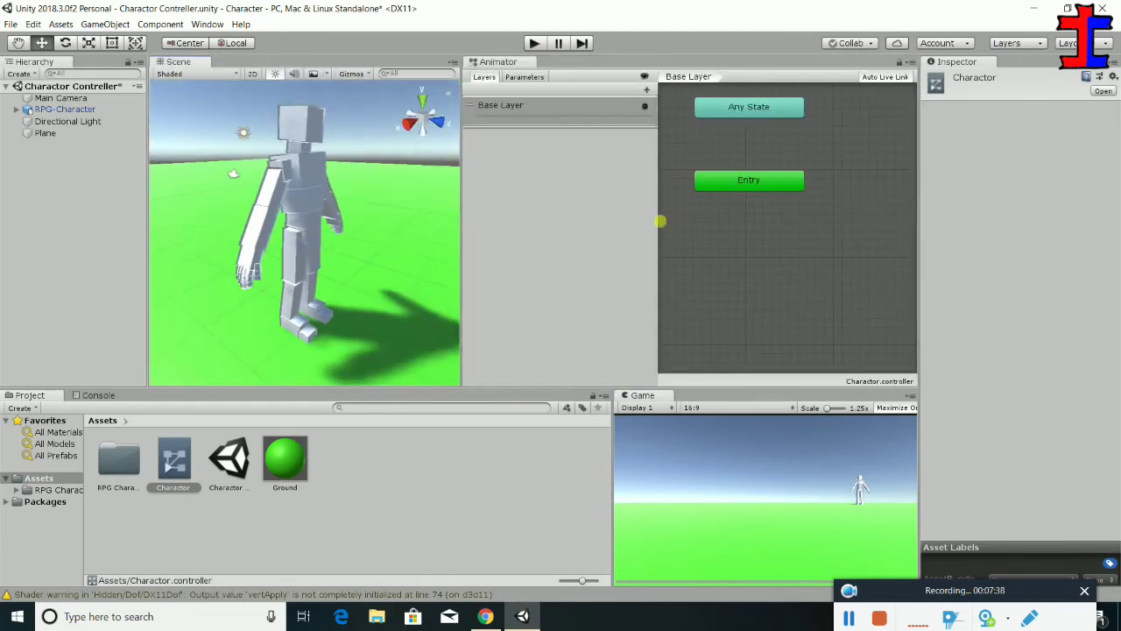
# Select RPG-Character and set its X and Y position to 0
pyautogui.click(66, 110)
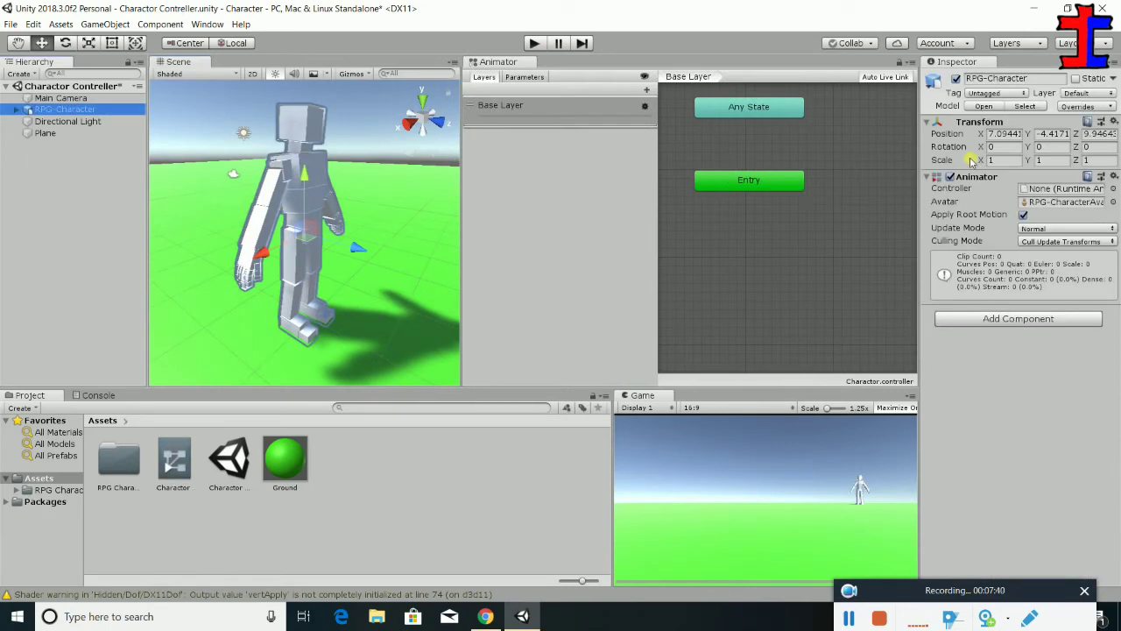
pyautogui.click(1004, 133)
pyautogui.write('0')
pyautogui.press('Tab')
pyautogui.write('0')
pyautogui.press('Tab')
# Set the character's Z position to 0 and orbit the Scene view to a higher angle
pyautogui.write('0')
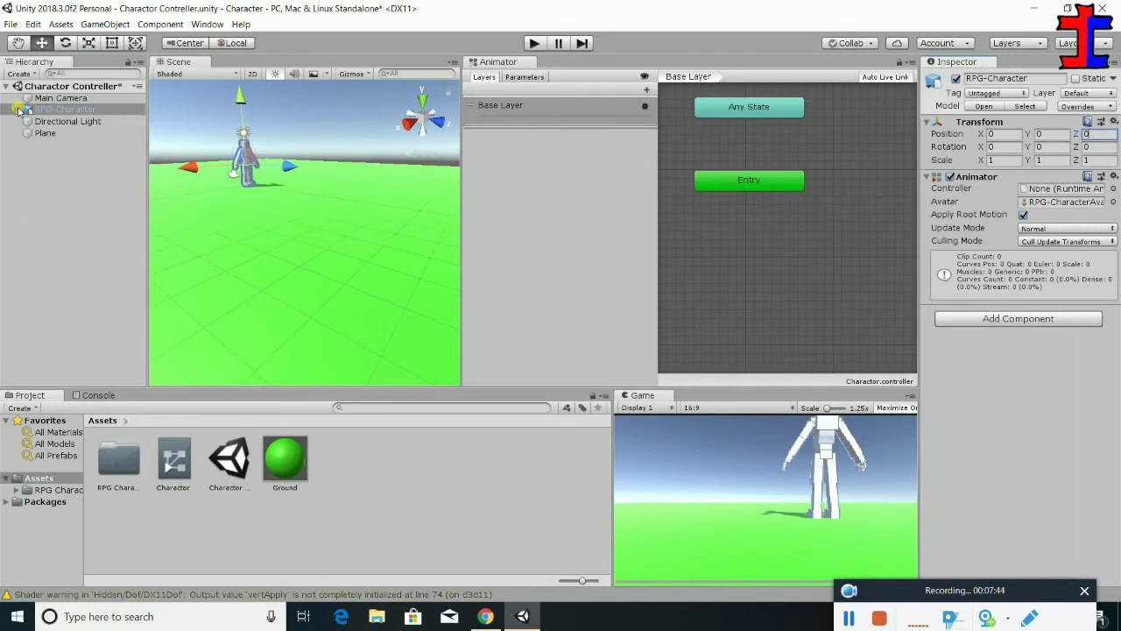
pyautogui.click(70, 85)
pyautogui.click(60, 98)
pyautogui.keyDown('alt'); pyautogui.moveTo(257, 226); pyautogui.dragTo(1099, 287); pyautogui.keyUp('alt')
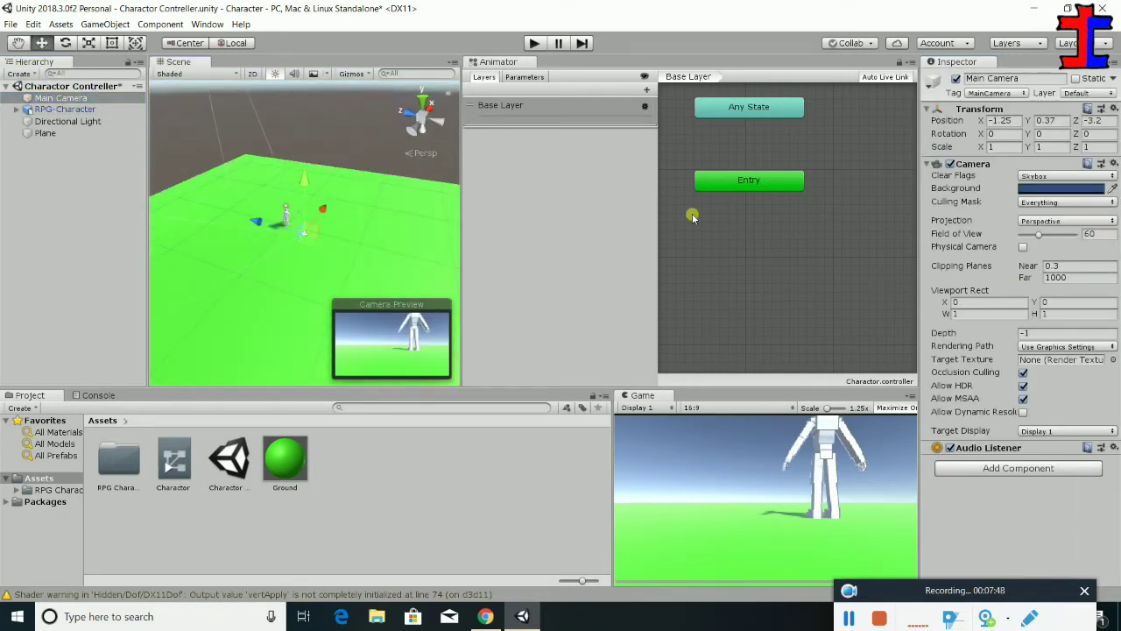
pyautogui.keyDown('alt'); pyautogui.moveTo(334, 216); pyautogui.dragTo(464, 220); pyautogui.keyUp('alt')
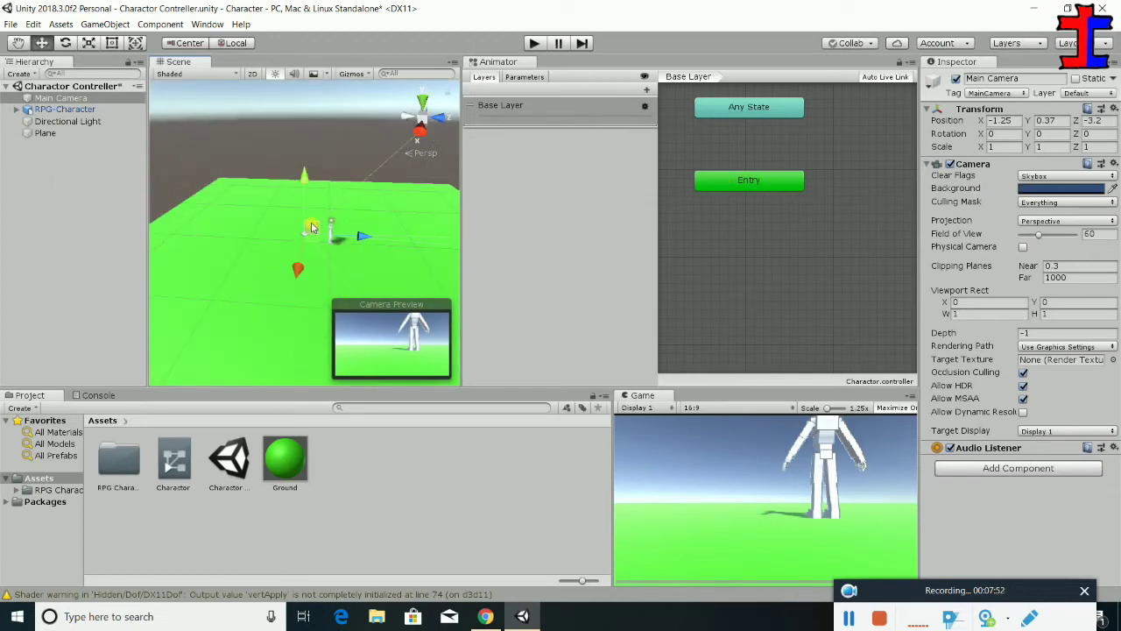
pyautogui.click(74, 109)
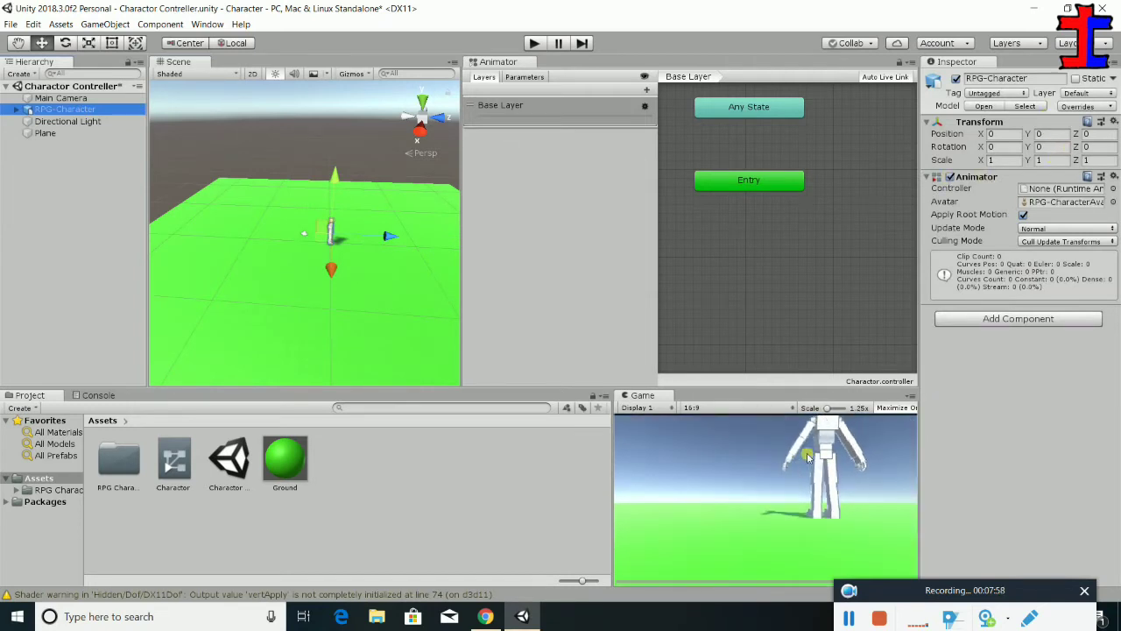
# Move the Main Camera to -0.24, 1.35, -3.2 so it frames the whole character
pyautogui.click(79, 99)
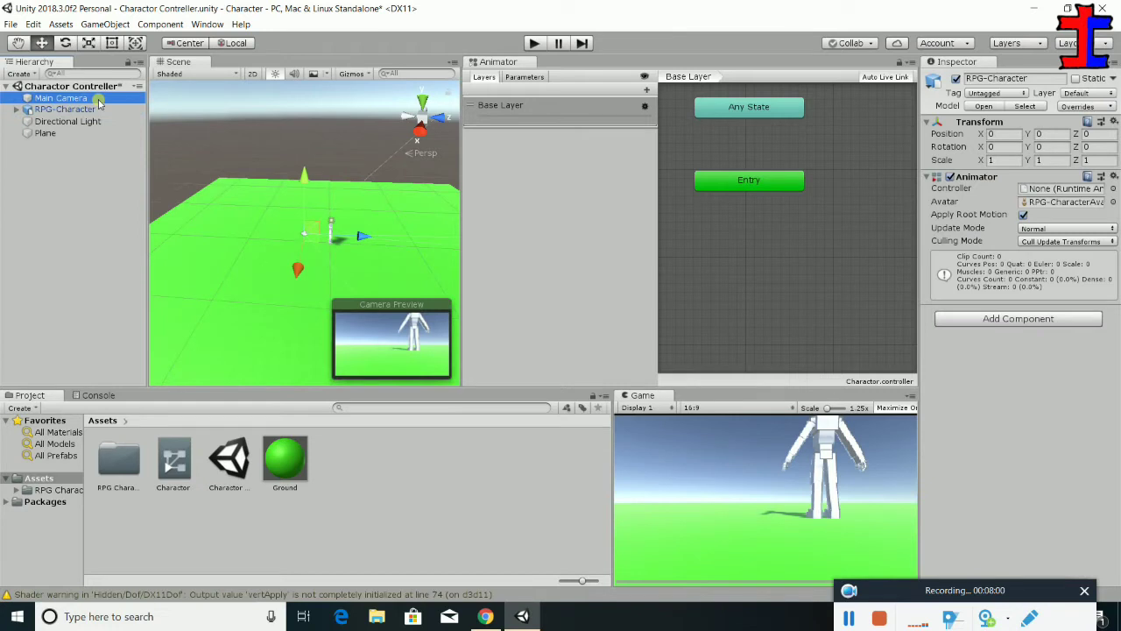
pyautogui.moveTo(301, 169); pyautogui.dragTo(302, 173)
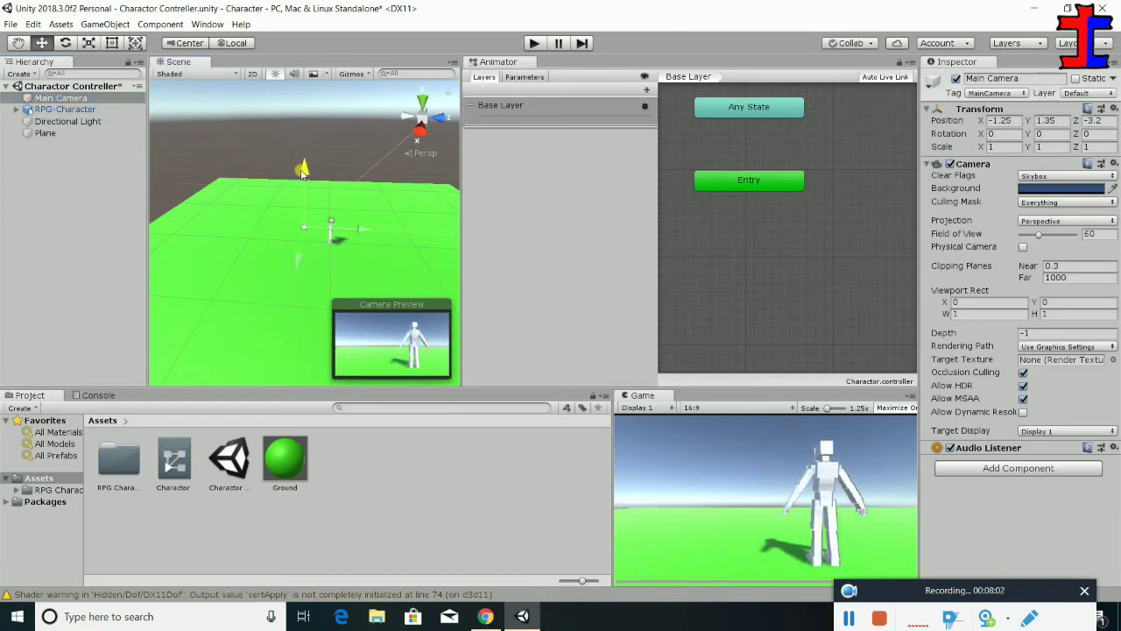
pyautogui.moveTo(352, 202); pyautogui.dragTo(302, 267)
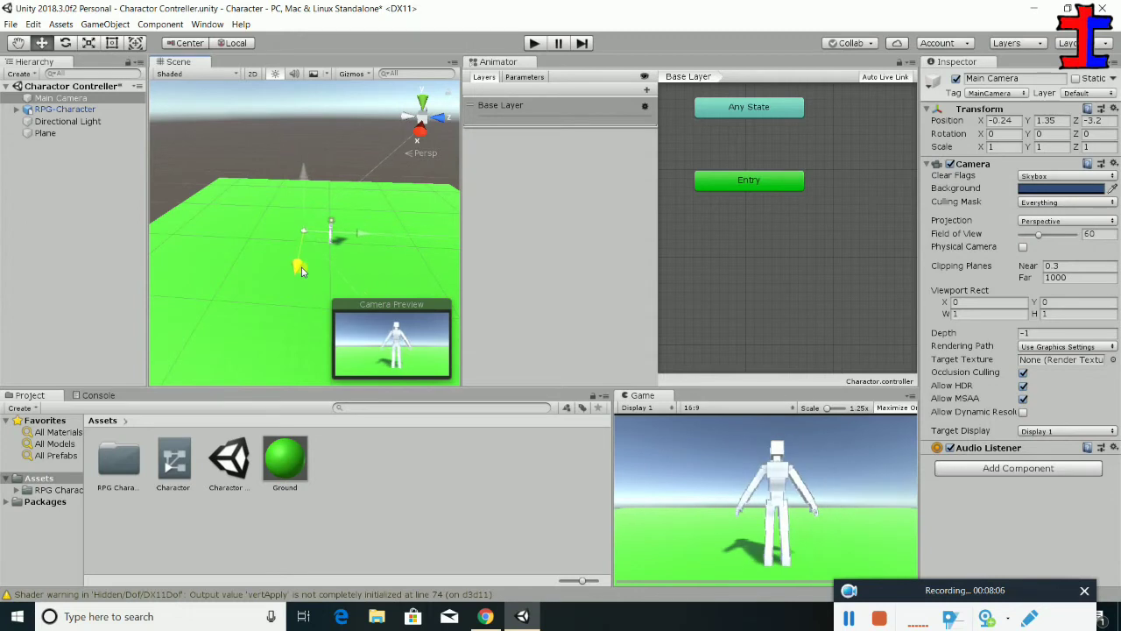
pyautogui.click(65, 110)
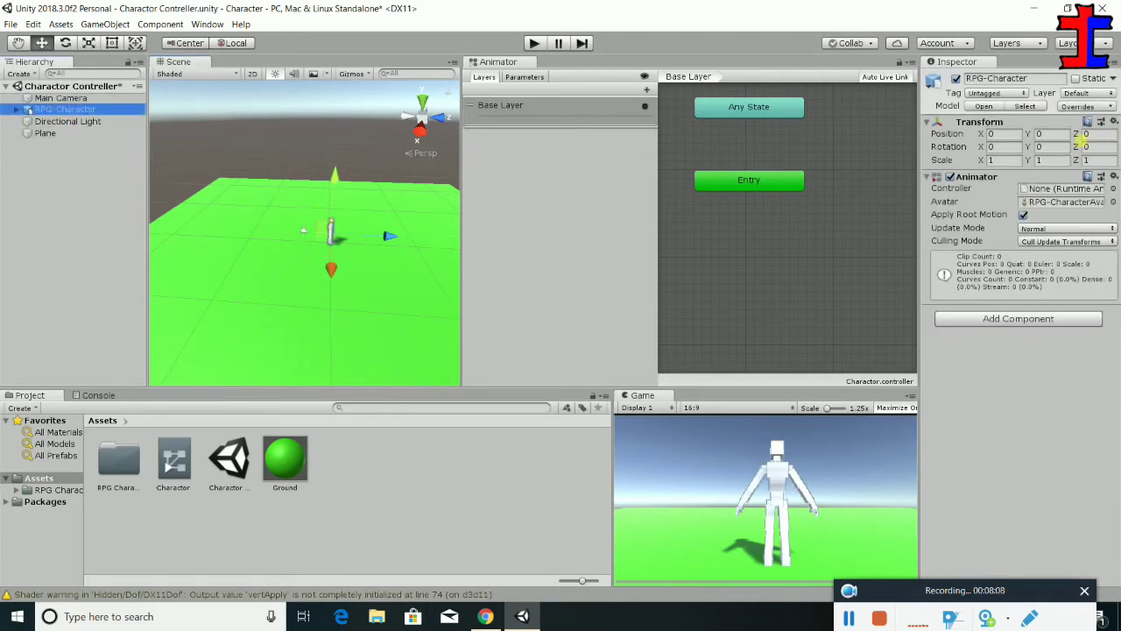
# Try rotation values until RPG-Character reads 0, 180, 0 and faces the camera
pyautogui.click(1091, 147)
pyautogui.write('-90')
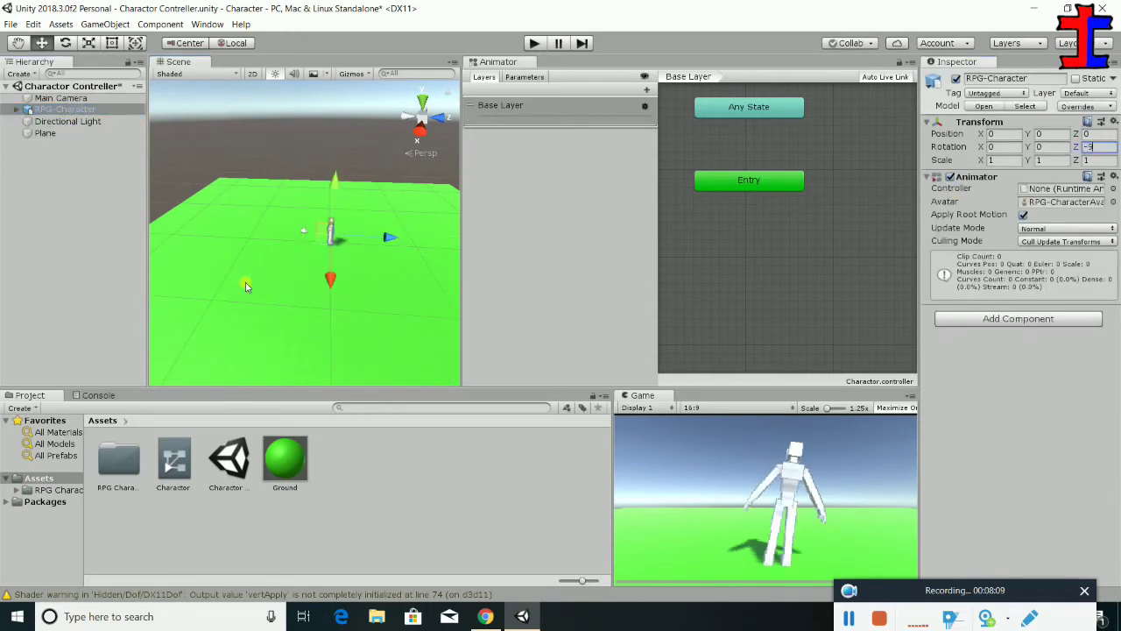
pyautogui.write('0')
pyautogui.hotkey('shift', 'Tab')
pyautogui.hotkey('shift', 'Tab')
pyautogui.write('90')
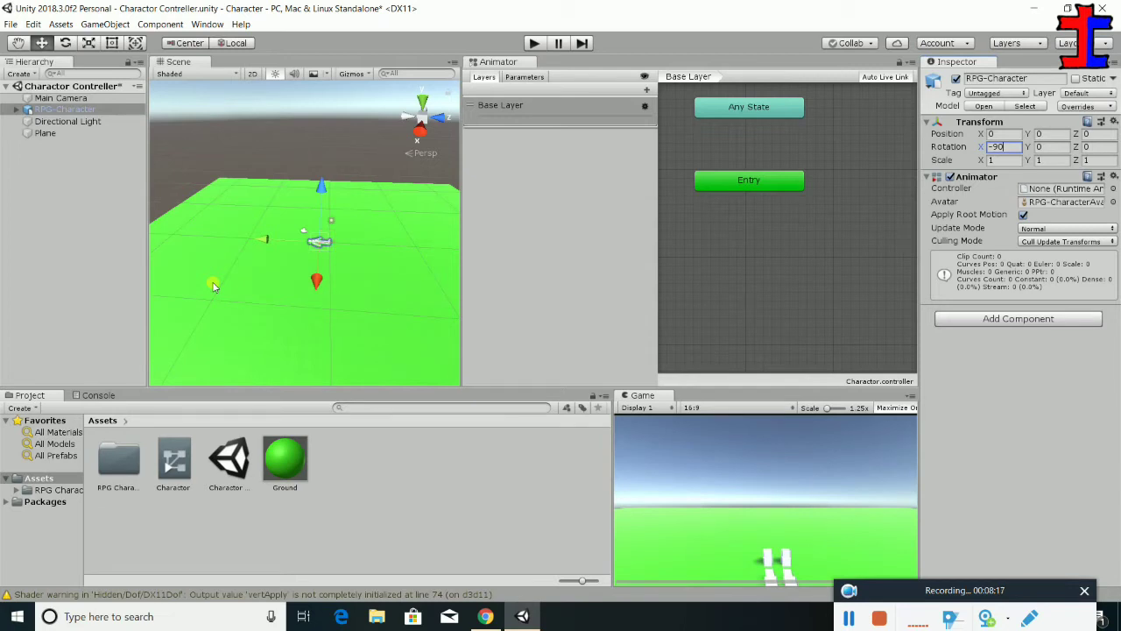
pyautogui.write('0')
pyautogui.press('Tab')
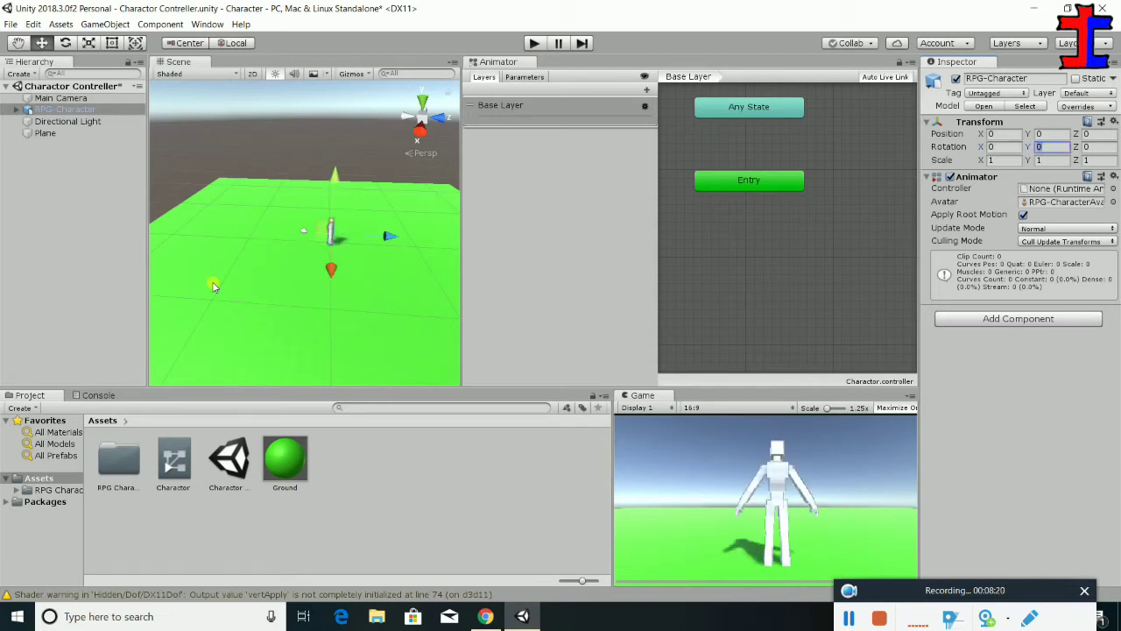
pyautogui.write('-90')
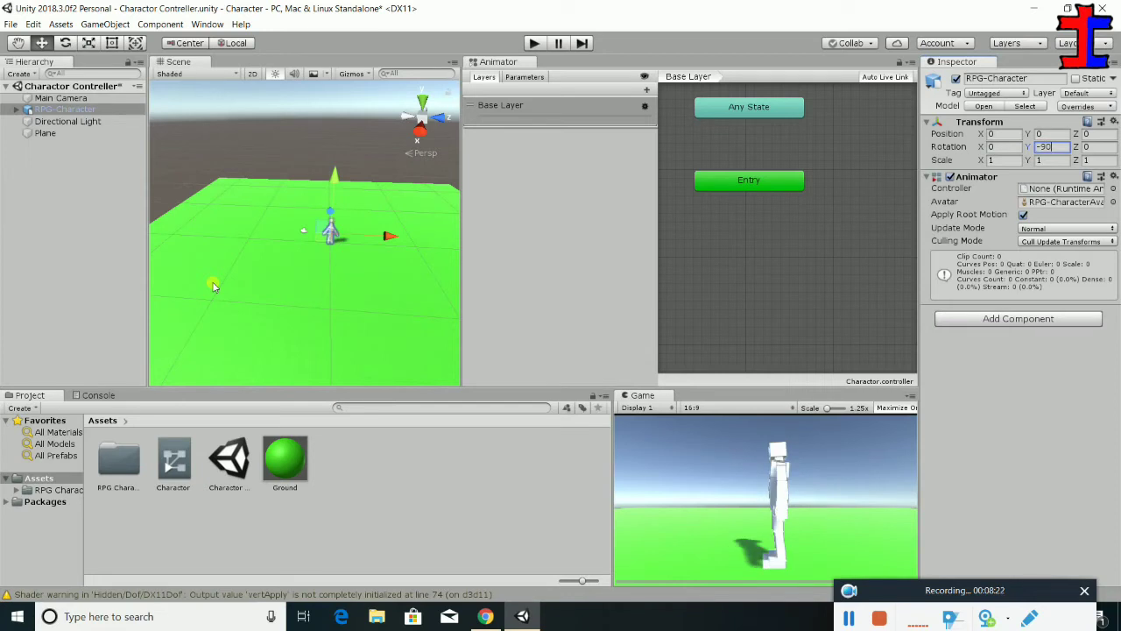
pyautogui.press('BackSpace')
pyautogui.press('BackSpace')
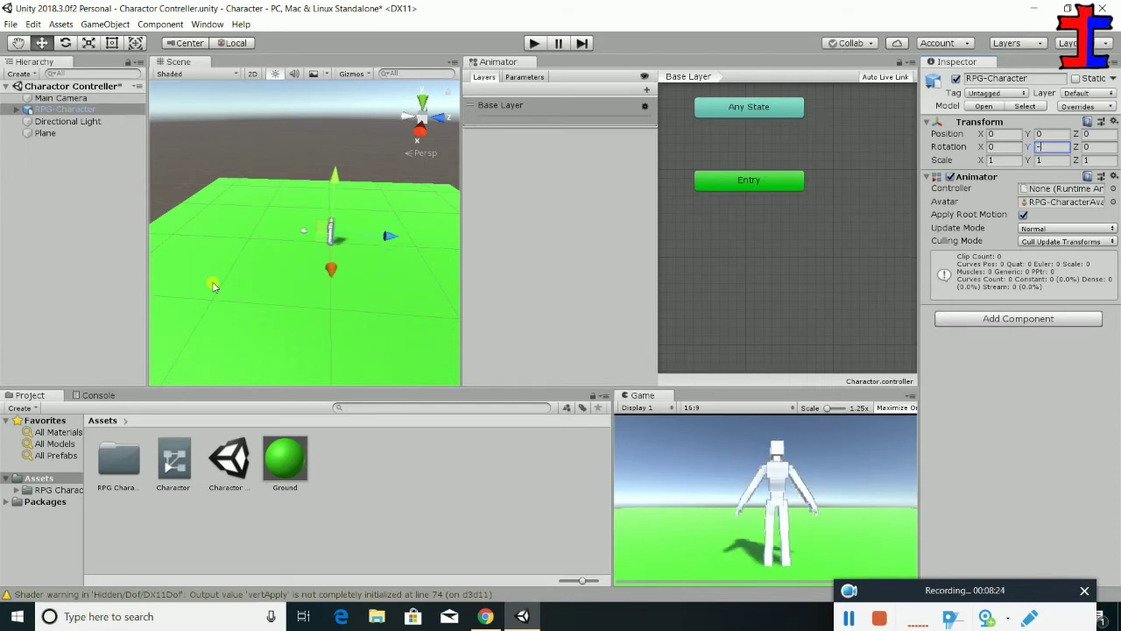
pyautogui.write('90')
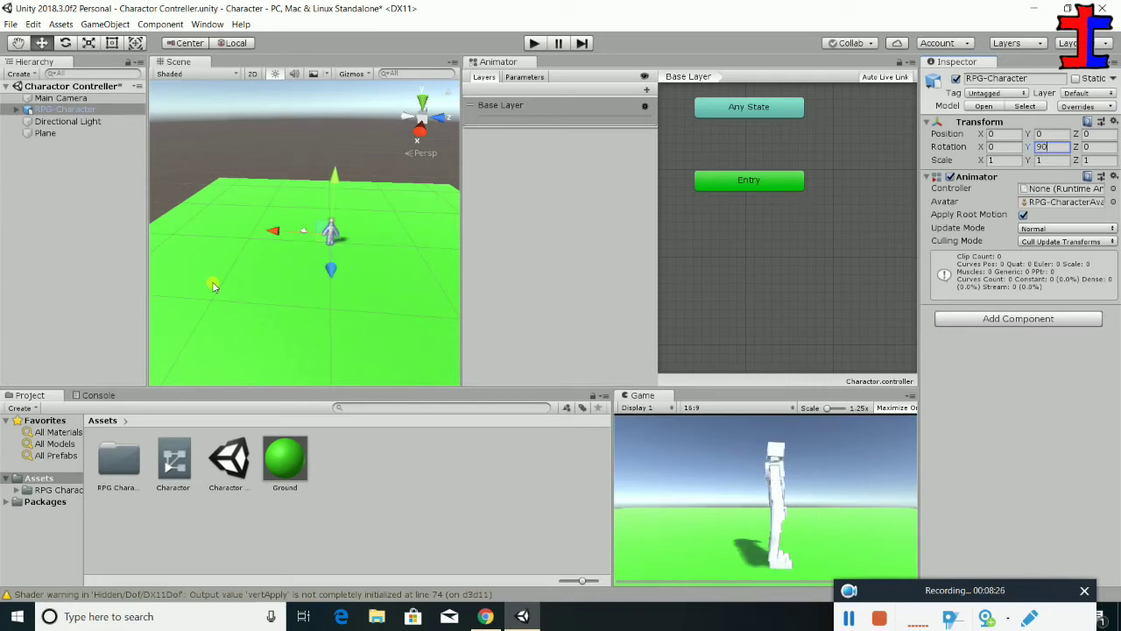
pyautogui.press('BackSpace')
pyautogui.press('BackSpace')
pyautogui.write('18')
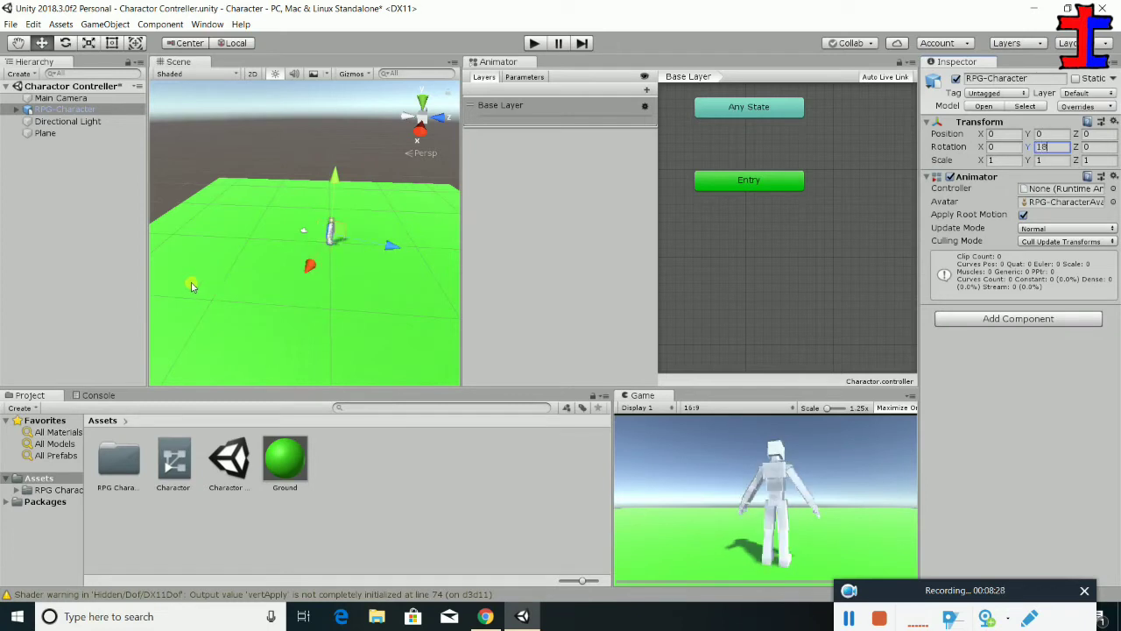
pyautogui.write('0')
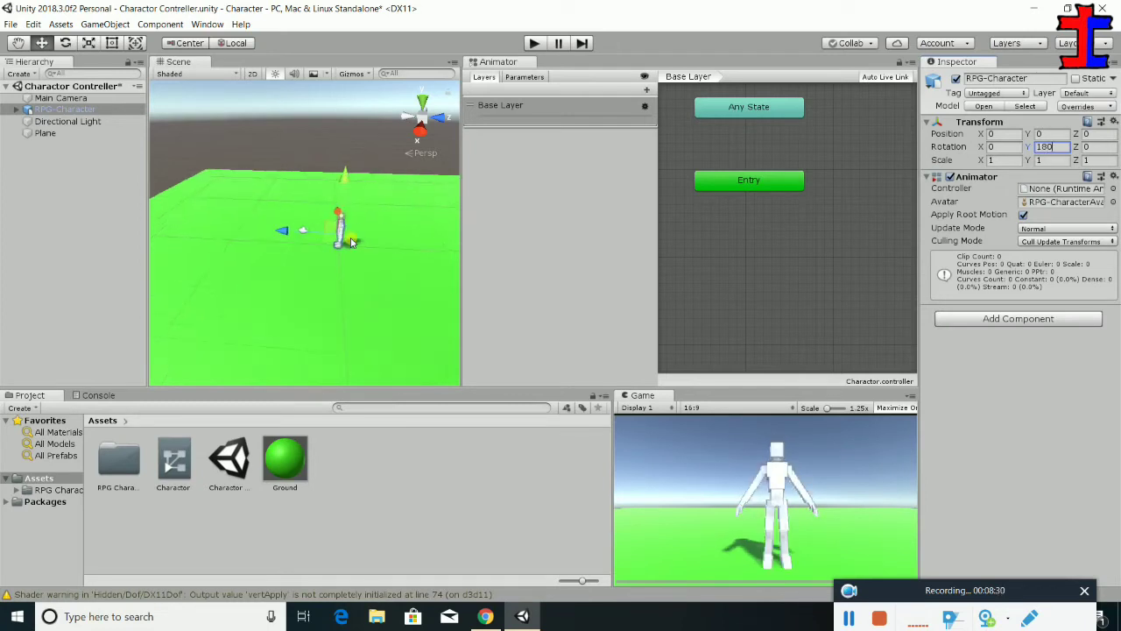
pyautogui.scroll(5, 373, 273)
pyautogui.moveTo(373, 272)
pyautogui.keyDown('alt'); pyautogui.mouseDown()
pyautogui.moveTo(277, 258)
pyautogui.moveTo(472, 224)
pyautogui.mouseUp(); pyautogui.keyUp('alt')
# Zoom in and out to frame the character from the side
pyautogui.scroll(-3, 713, 218)
pyautogui.scroll(3, 709, 225)
pyautogui.scroll(-3, 709, 231)
pyautogui.scroll(-2, 721, 201)
pyautogui.scroll(-2, 722, 201)
pyautogui.scroll(1, 851, 266)
pyautogui.scroll(-2, 730, 243)
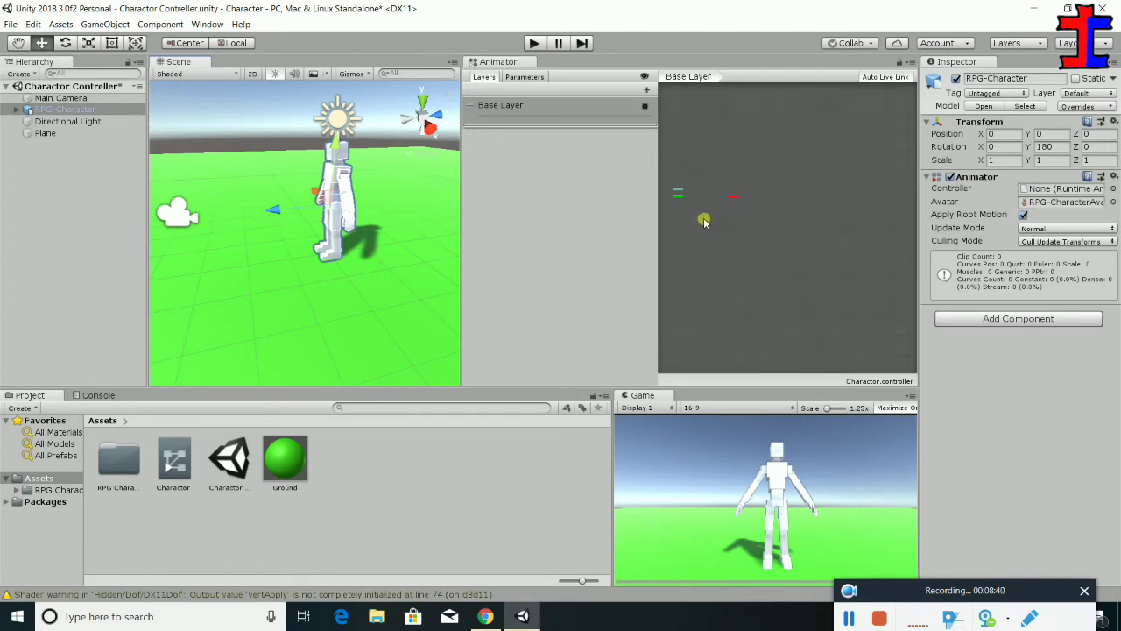
pyautogui.scroll(5, 754, 195)
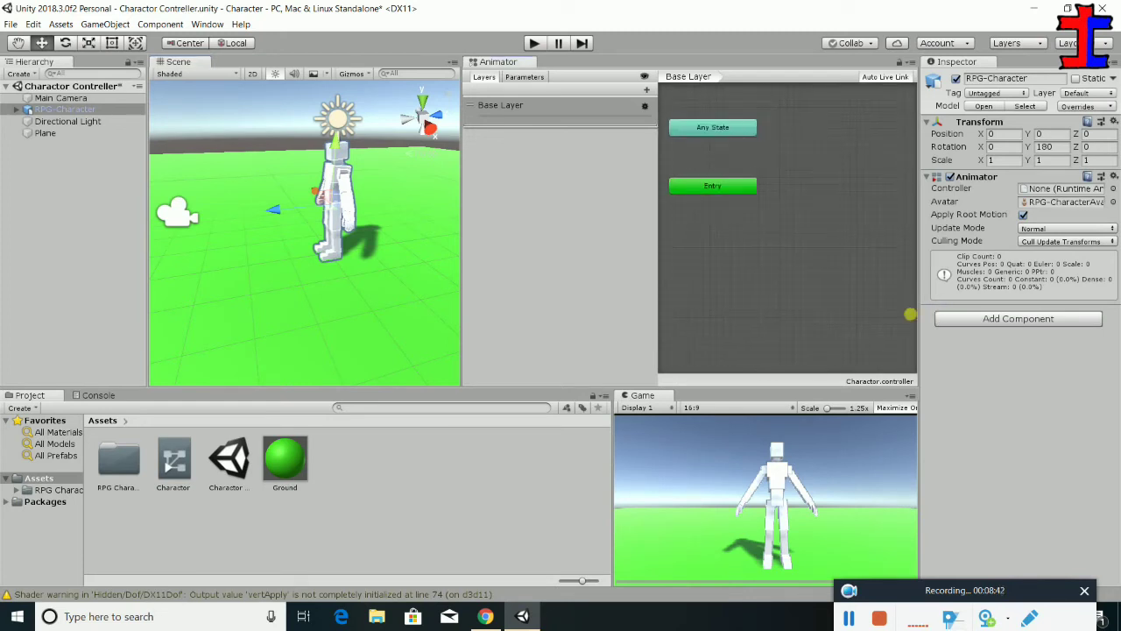
pyautogui.scroll(-2, 846, 230)
pyautogui.scroll(4, 846, 228)
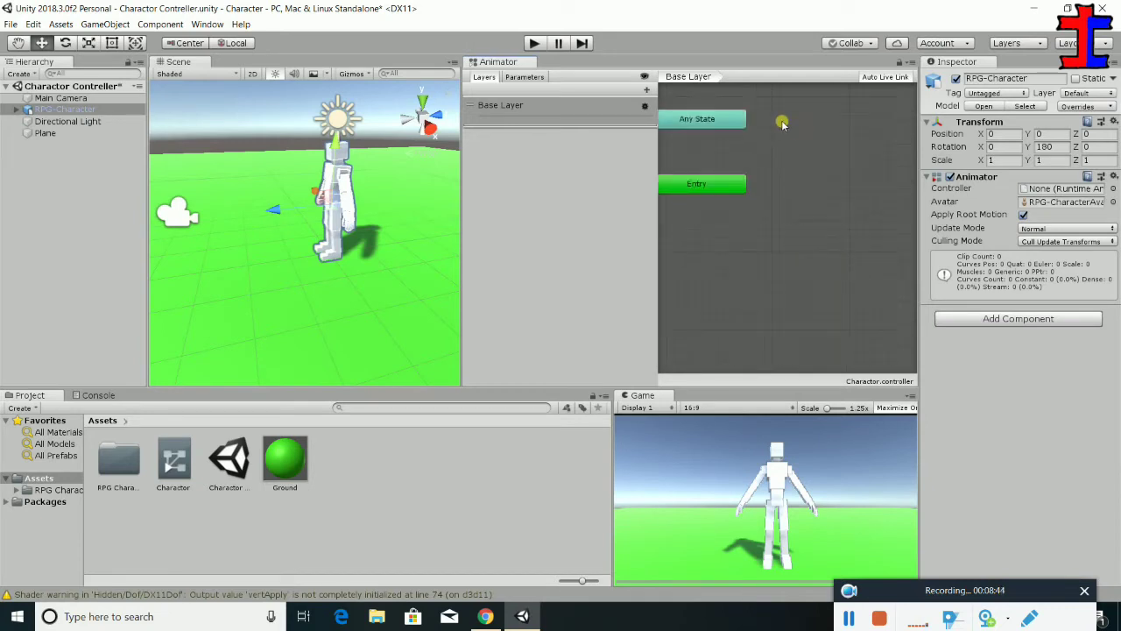
# Centre Any State and Entry in the Animator graph and open the RPG Character Animation Pack FREE folder
pyautogui.moveTo(781, 120); pyautogui.dragTo(837, 140, button='middle')
pyautogui.moveTo(771, 279)
pyautogui.mouseDown(button='middle')
pyautogui.moveTo(763, 254)
pyautogui.moveTo(771, 301)
pyautogui.mouseUp(button='middle')
pyautogui.scroll(1, 771, 257)
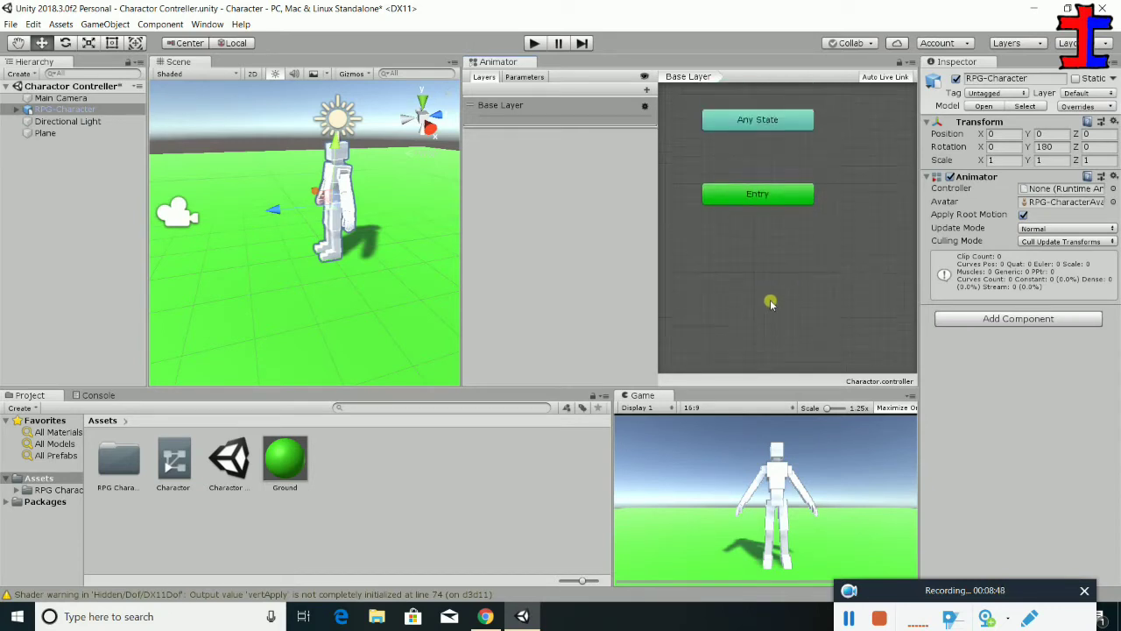
pyautogui.click(55, 490)
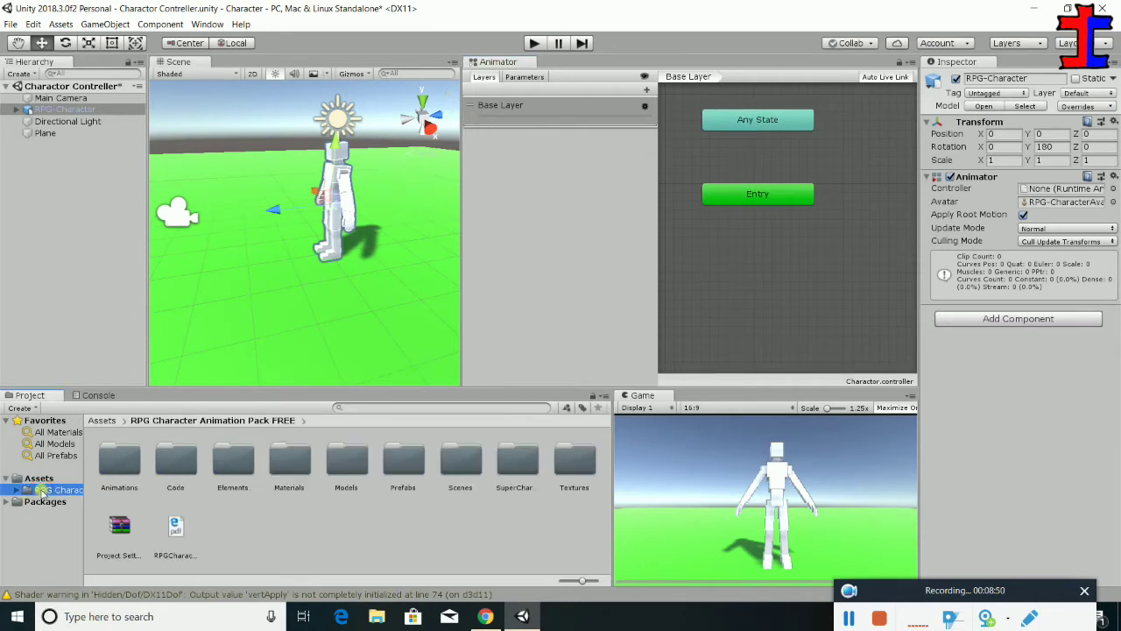
# Open Animations > Unarmed and inspect the Kick-L1 and Kick-R1 clips
pyautogui.doubleClick(115, 481)
pyautogui.doubleClick(114, 481)
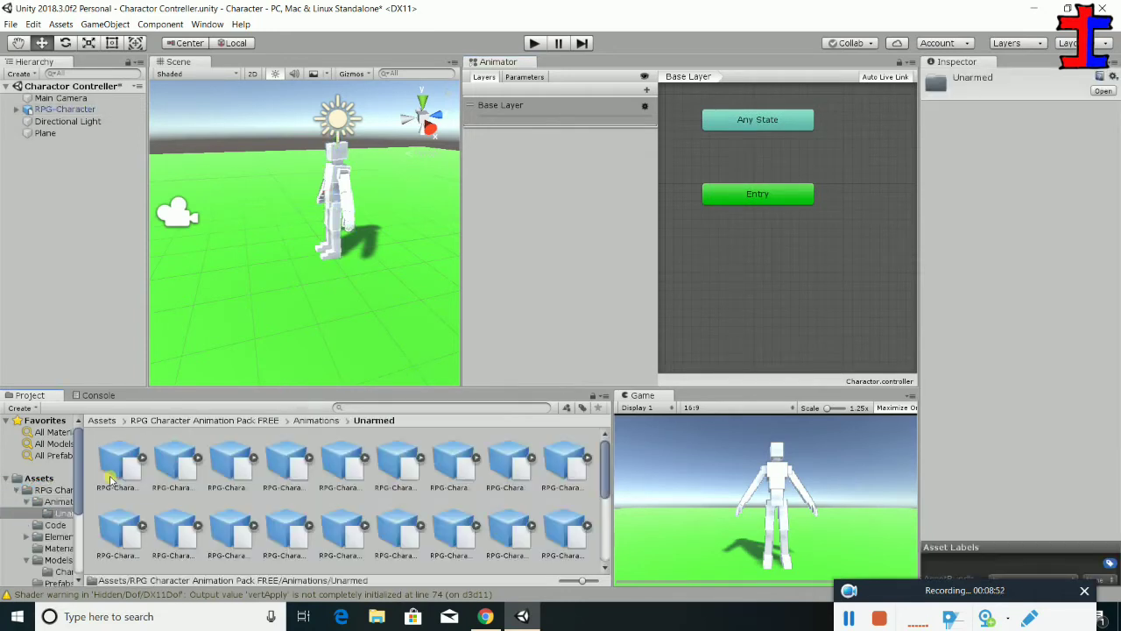
pyautogui.click(121, 476)
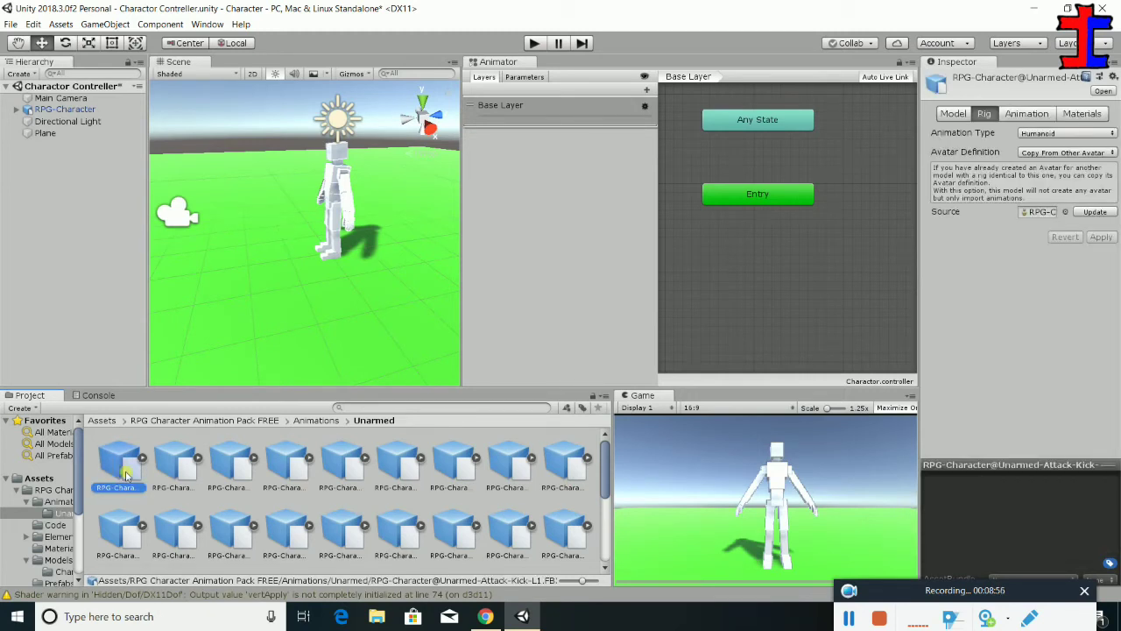
pyautogui.click(202, 472)
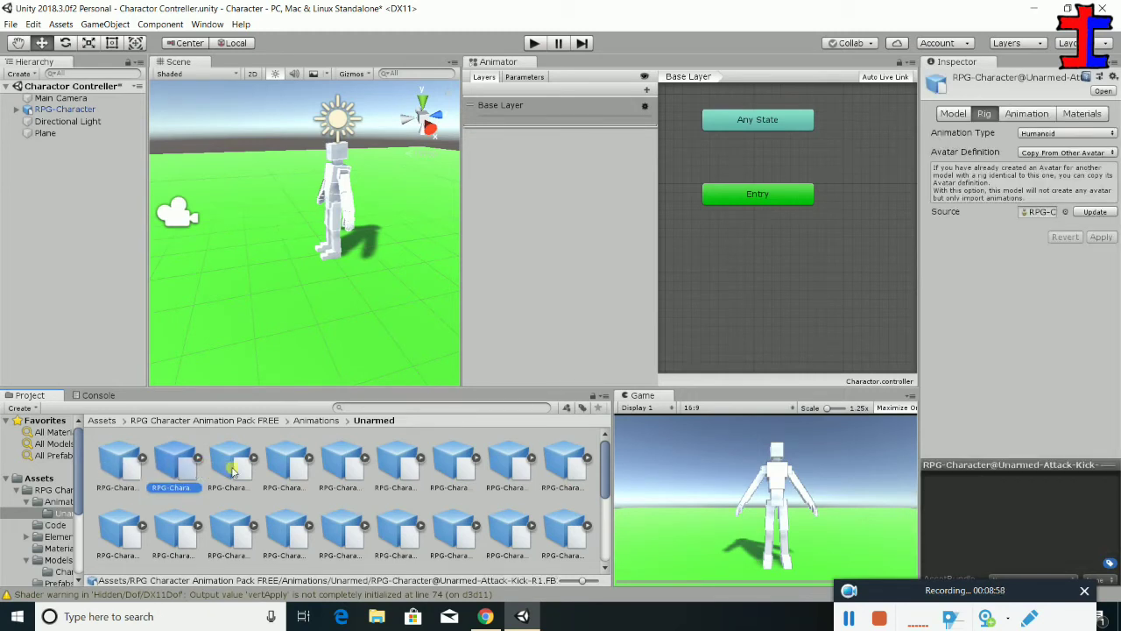
pyautogui.click(232, 472)
# Browse past Attack-L2 and Death1 to Unarmed-Idle and drag it into the Animator graph
pyautogui.click(282, 474)
pyautogui.click(343, 476)
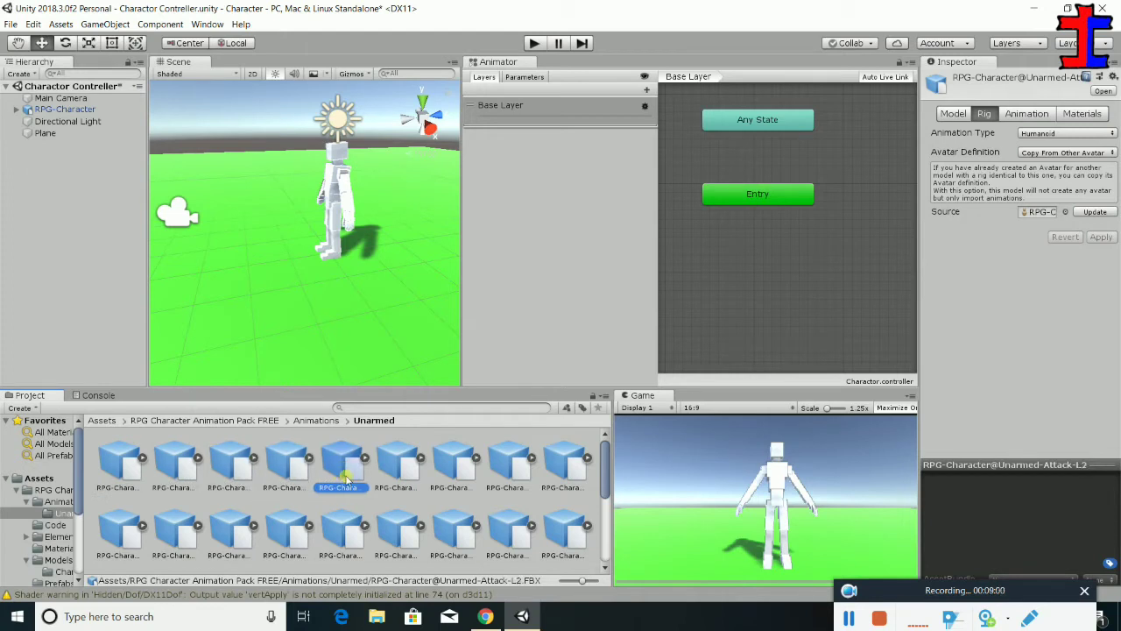
pyautogui.click(394, 473)
pyautogui.click(451, 472)
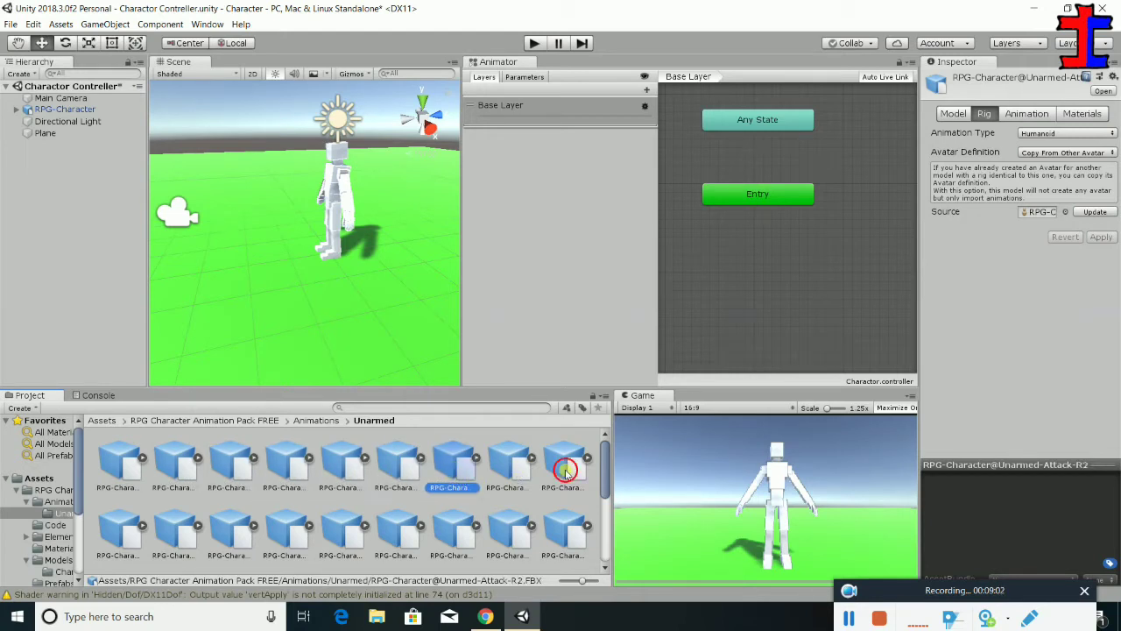
pyautogui.click(563, 470)
pyautogui.click(566, 543)
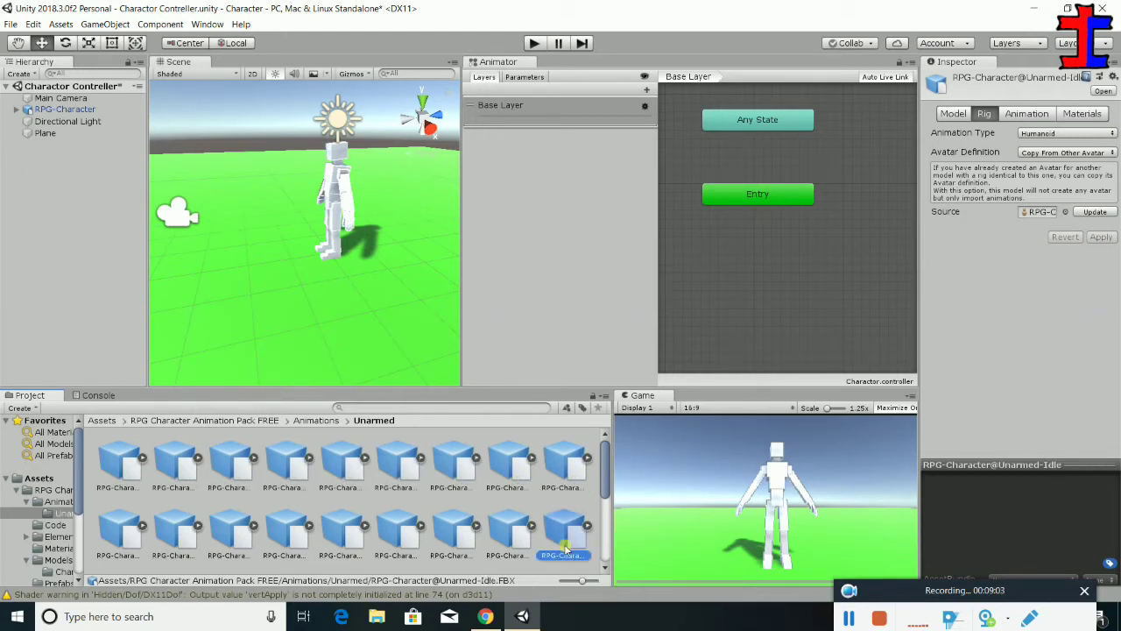
pyautogui.moveTo(571, 539); pyautogui.dragTo(760, 267)
# Drop Unarmed-Idle below Entry as the default state, try a transition, then add a new layer
pyautogui.moveTo(759, 266); pyautogui.dragTo(757, 267)
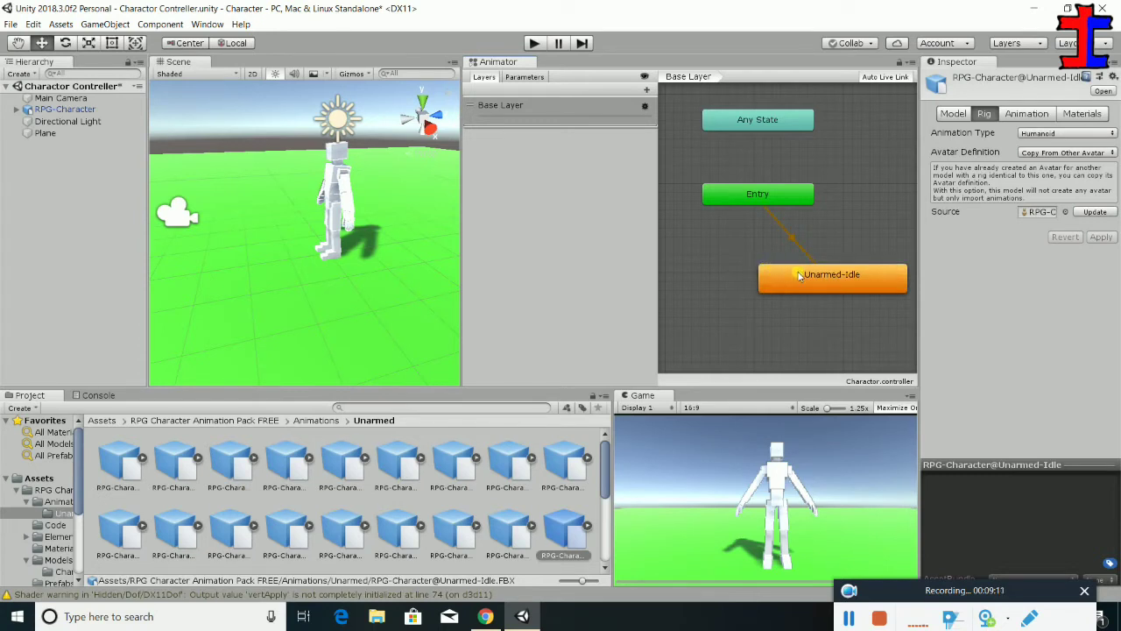
pyautogui.moveTo(799, 274); pyautogui.dragTo(725, 277)
pyautogui.rightClick(795, 276)
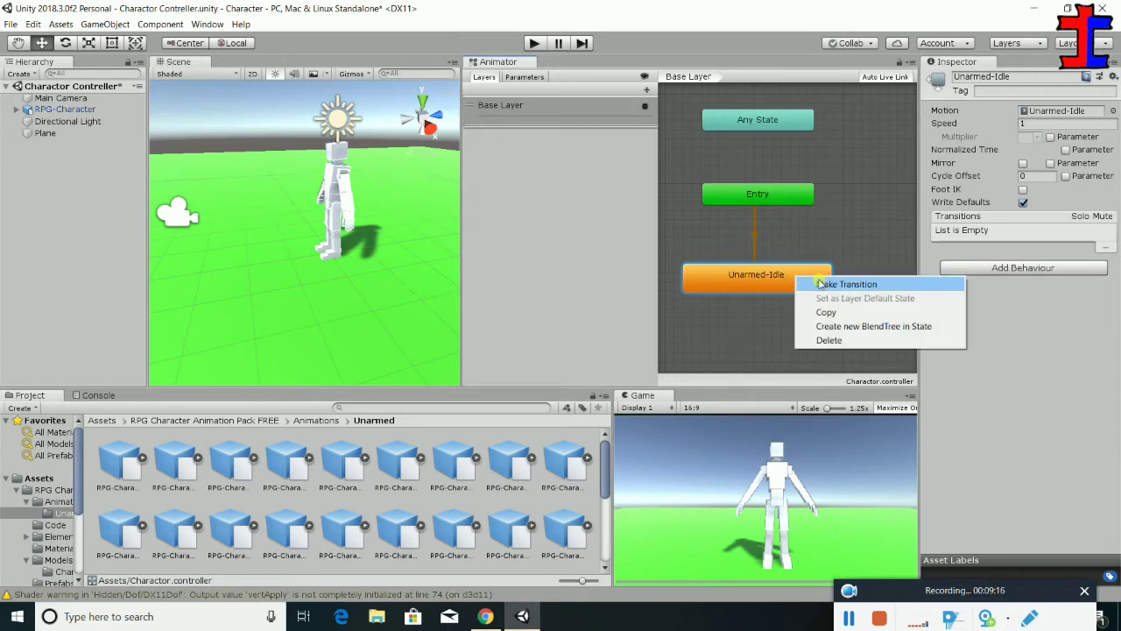
pyautogui.click(821, 284)
pyautogui.rightClick(786, 275)
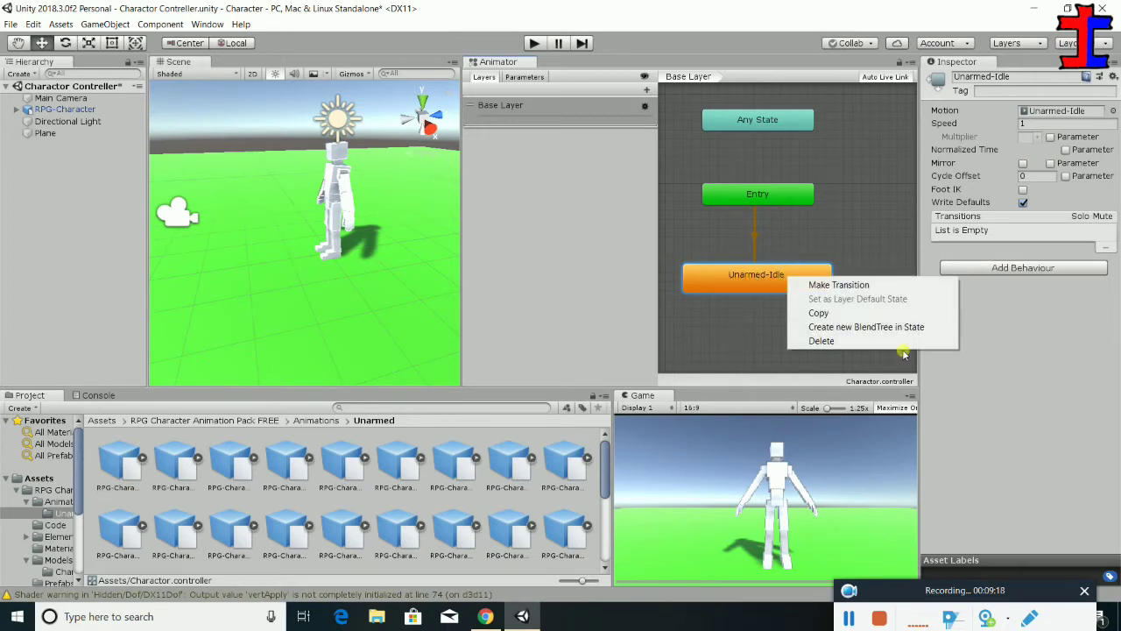
pyautogui.click(728, 313)
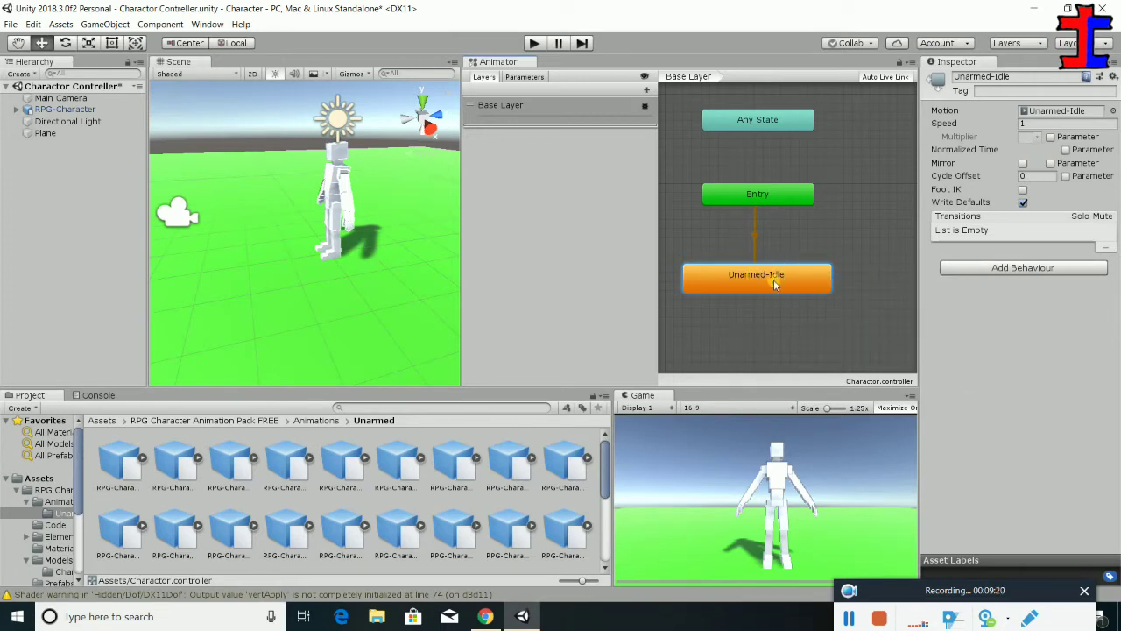
pyautogui.click(647, 91)
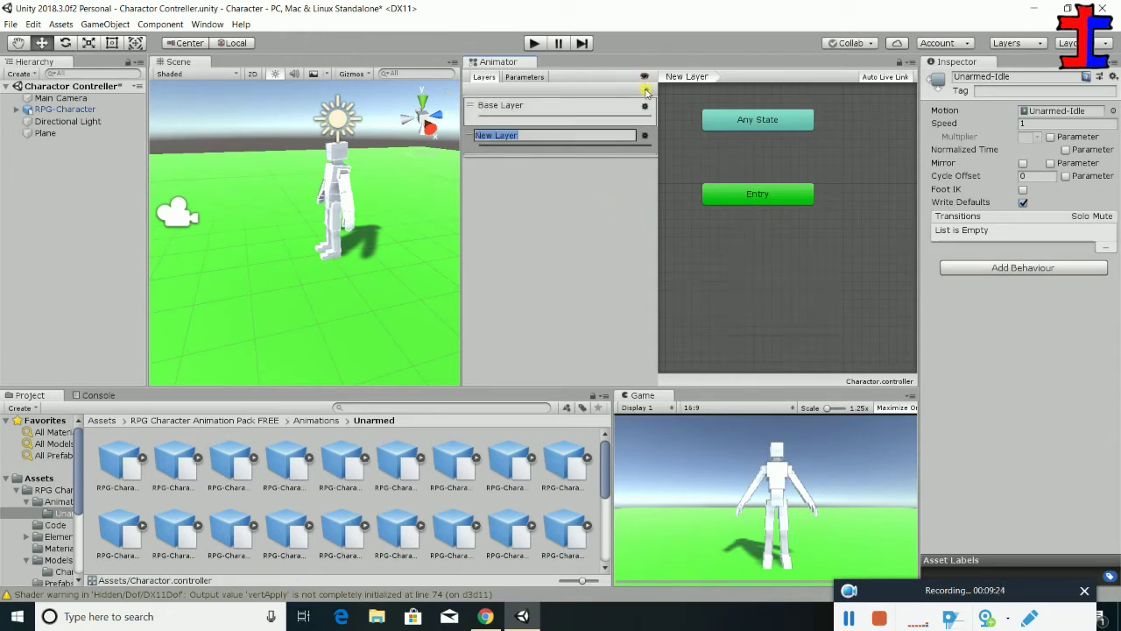
# Glance at the empty Parameters list and dismiss the parameter type menu
pyautogui.click(536, 79)
pyautogui.click(648, 90)
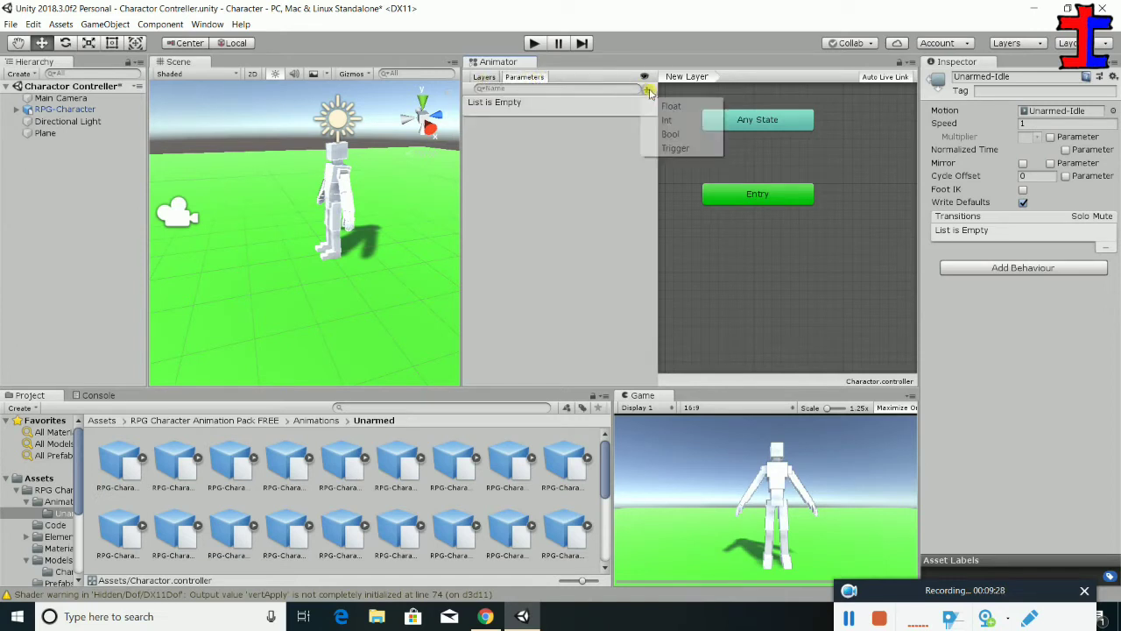
pyautogui.click(491, 77)
# Delete the extra New Layer from the Layers list after checking its settings
pyautogui.click(488, 78)
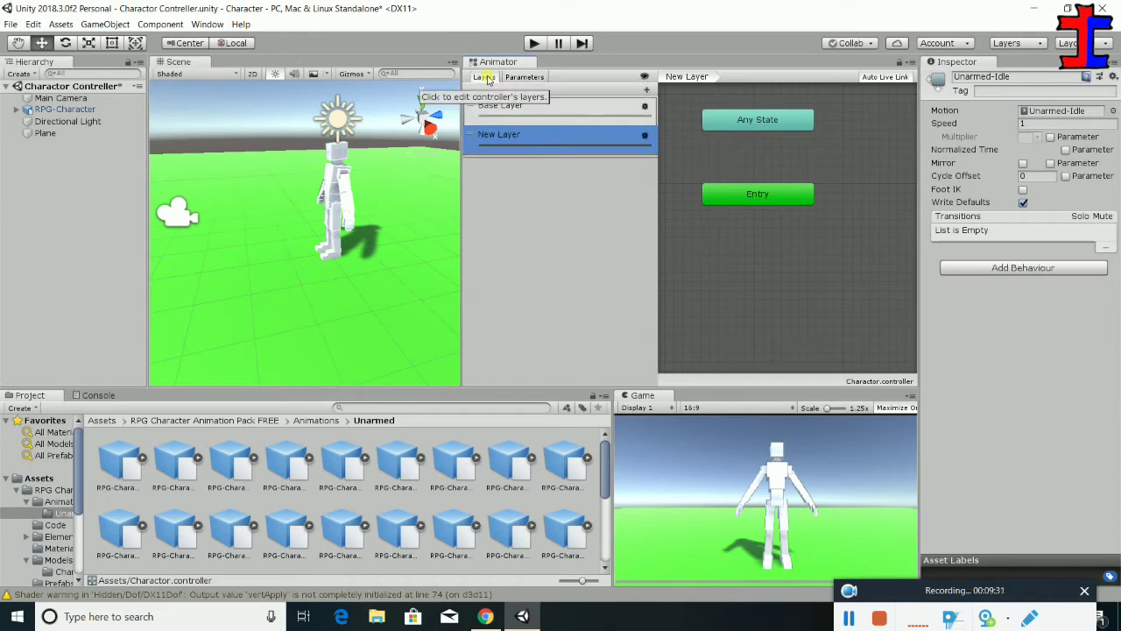
pyautogui.click(644, 138)
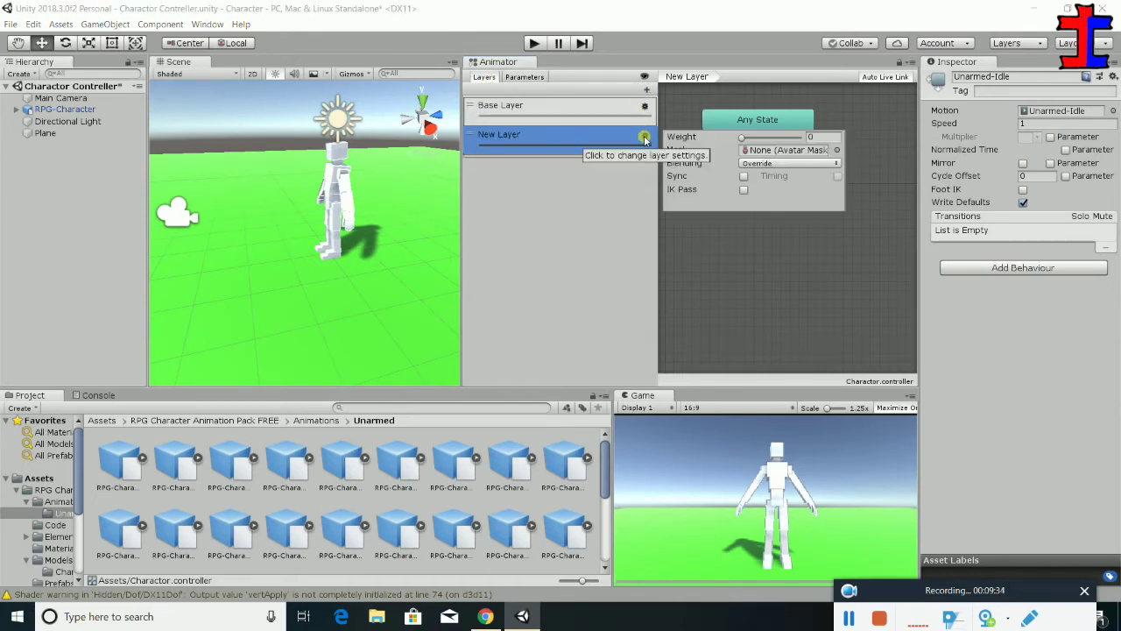
pyautogui.click(631, 142)
pyautogui.rightClick(631, 142)
pyautogui.click(650, 149)
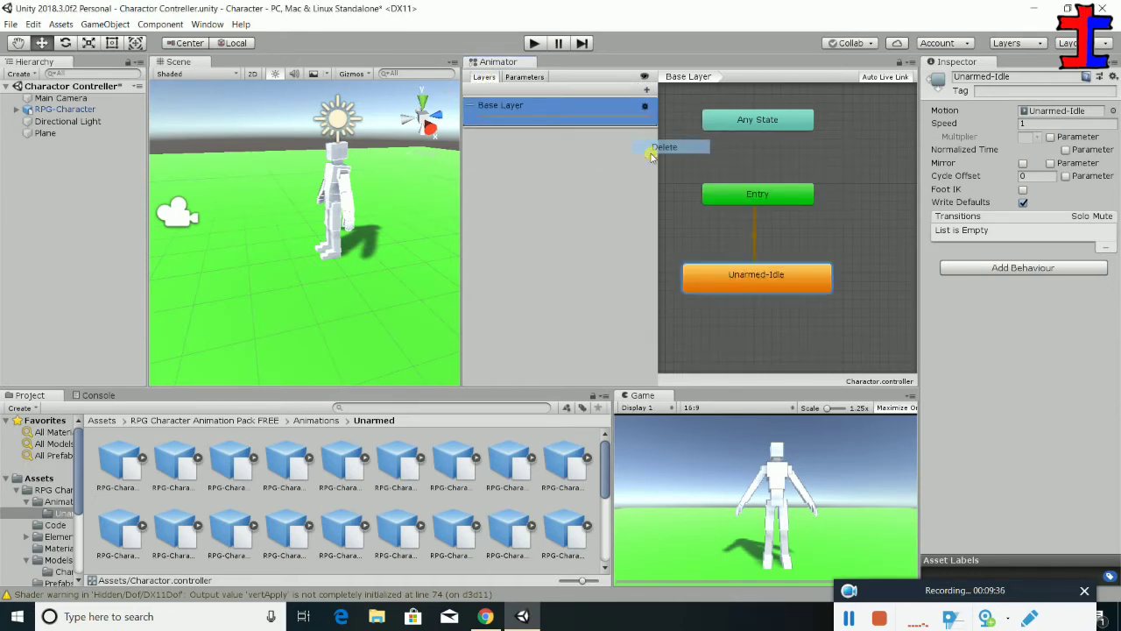
# Keep the Base Layer and return to the empty Parameters list
pyautogui.rightClick(577, 111)
pyautogui.click(516, 166)
pyautogui.click(523, 79)
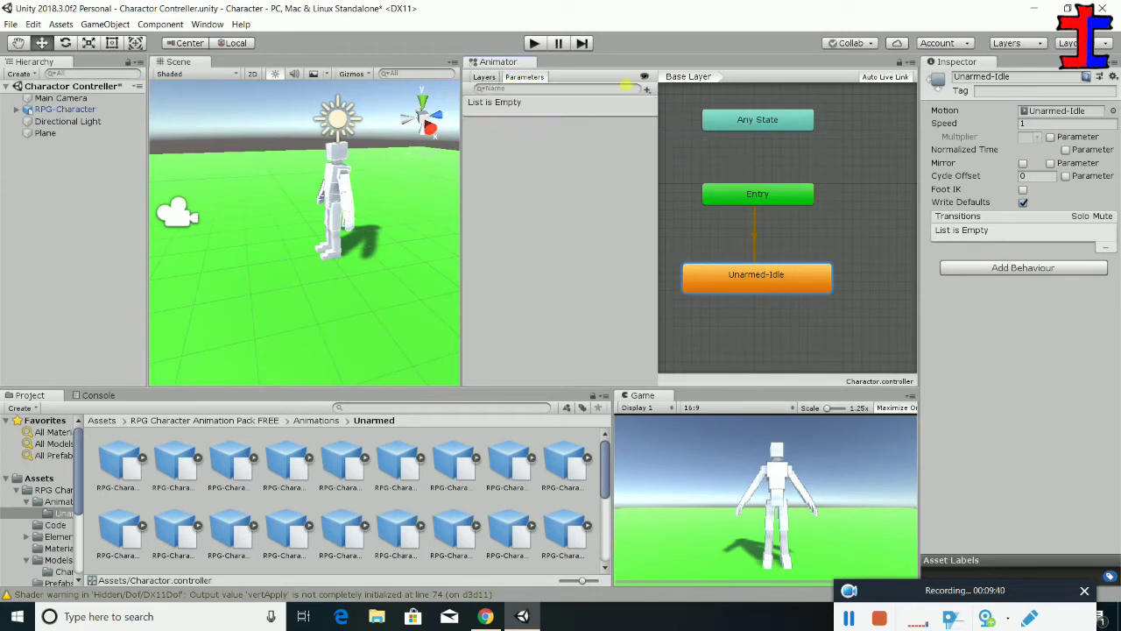
# Add an Int parameter named Condition and nudge the Unarmed-Idle state back into place
pyautogui.click(648, 91)
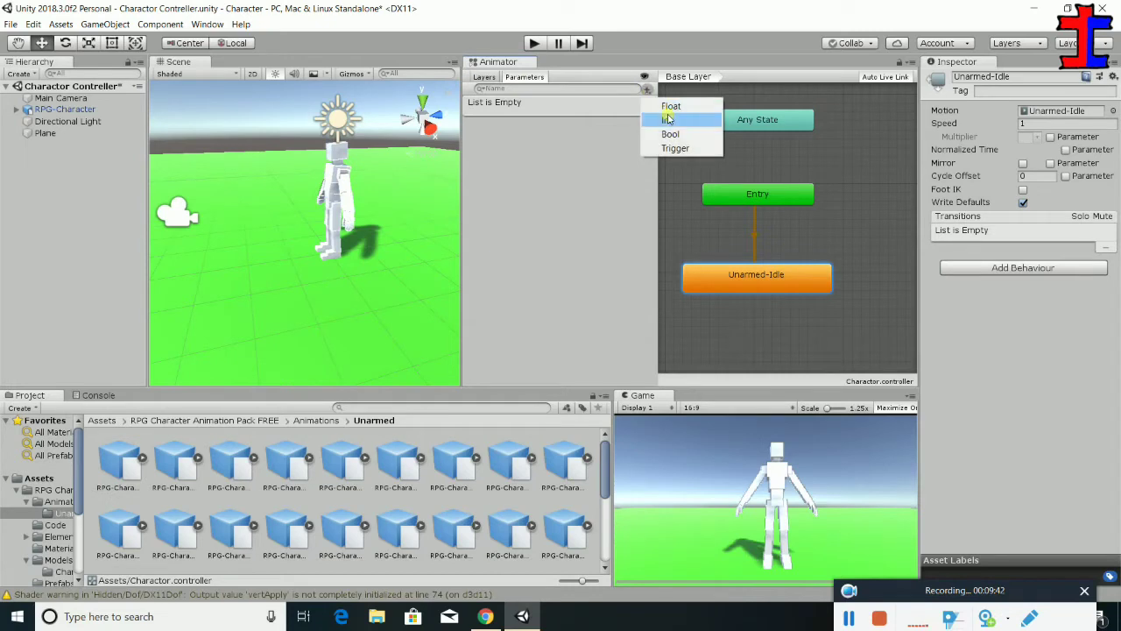
pyautogui.click(668, 116)
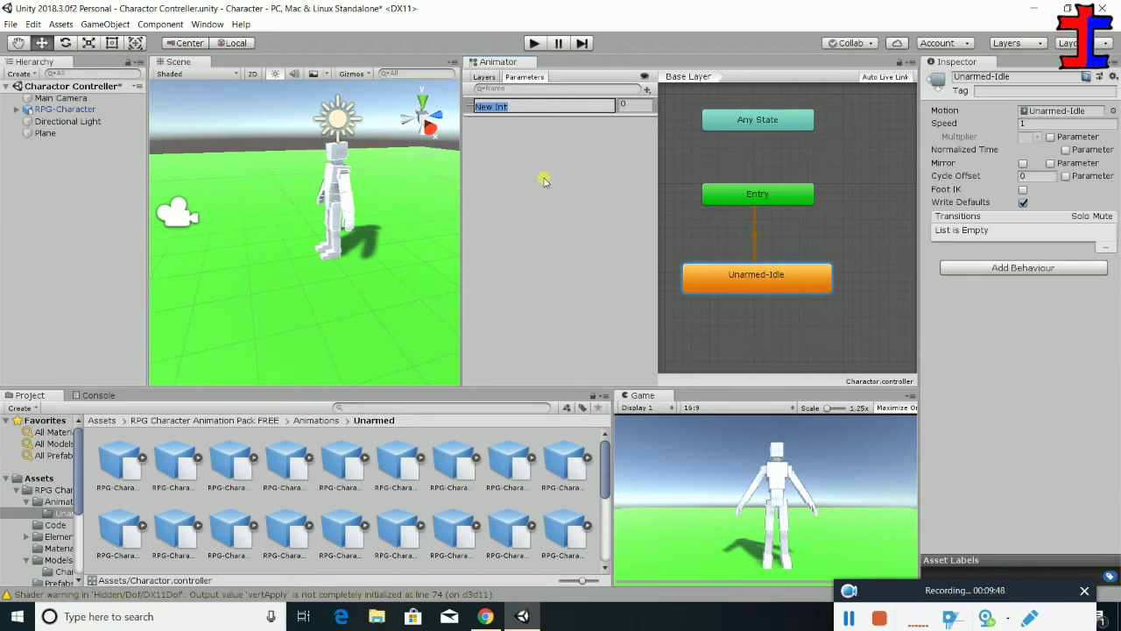
pyautogui.write('Condition')
pyautogui.press('Return')
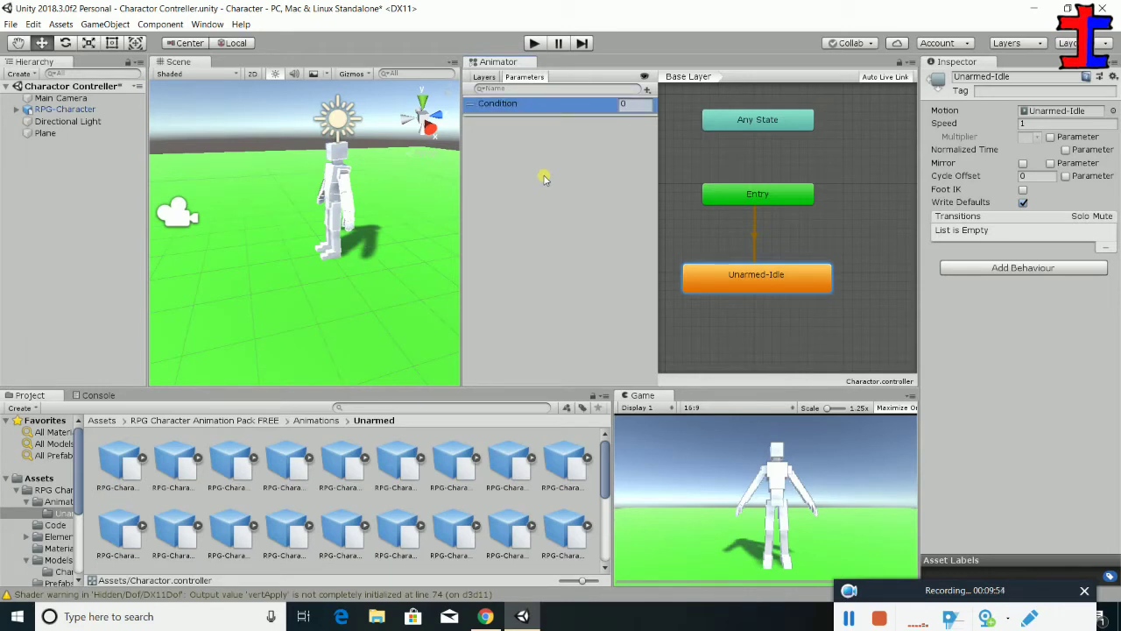
pyautogui.moveTo(775, 283)
pyautogui.mouseDown()
pyautogui.moveTo(797, 283)
pyautogui.moveTo(780, 273)
pyautogui.mouseUp()
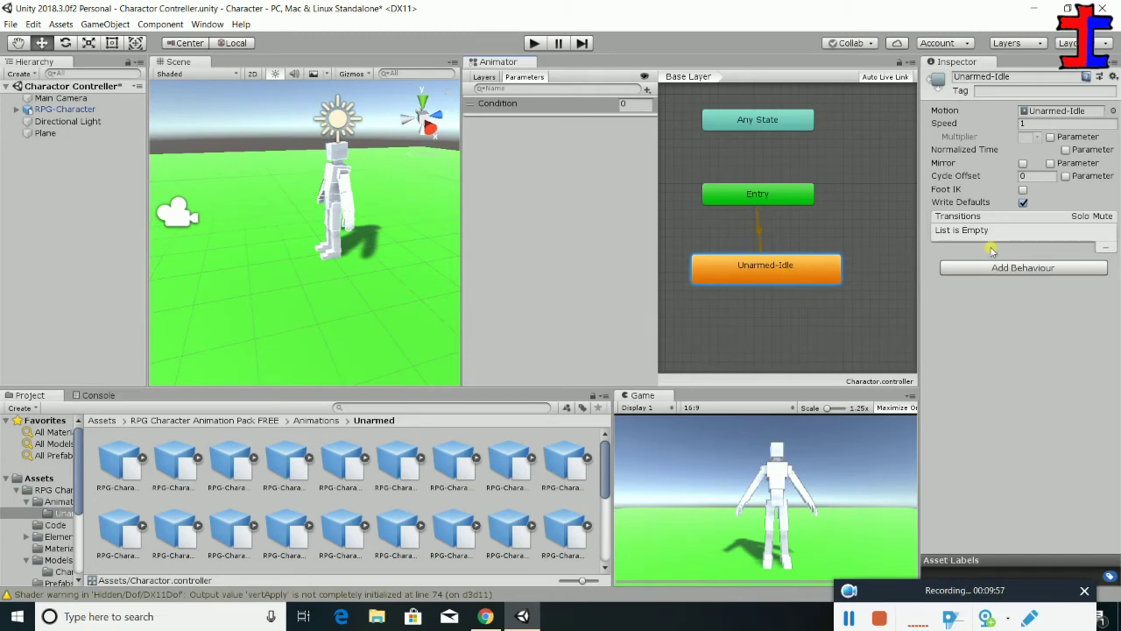
pyautogui.moveTo(797, 275); pyautogui.dragTo(788, 275)
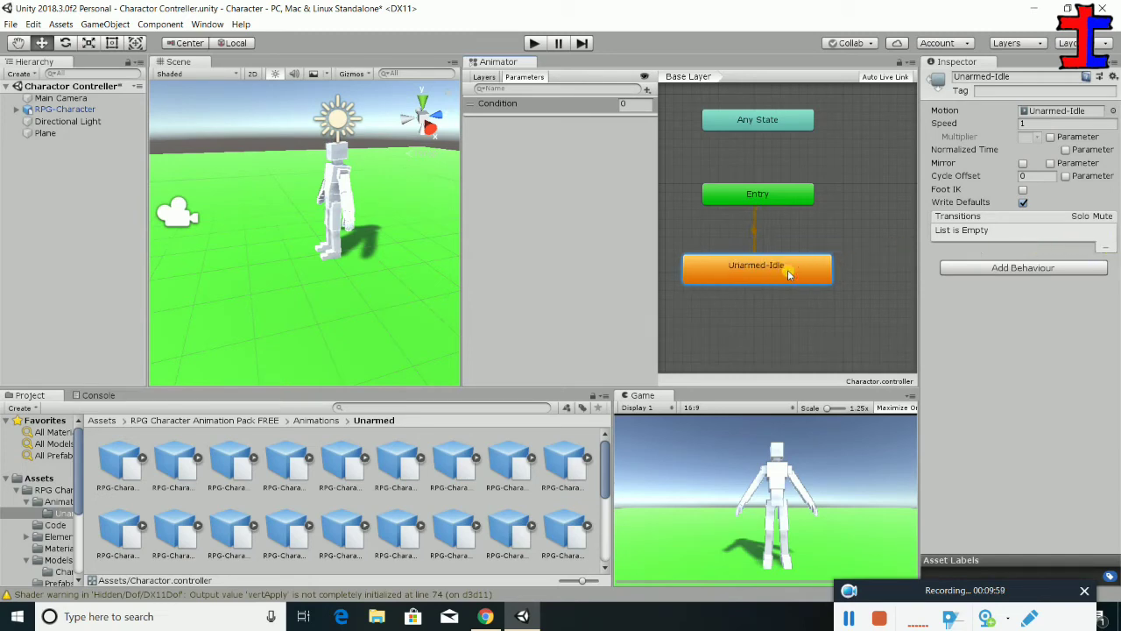
pyautogui.click(533, 43)
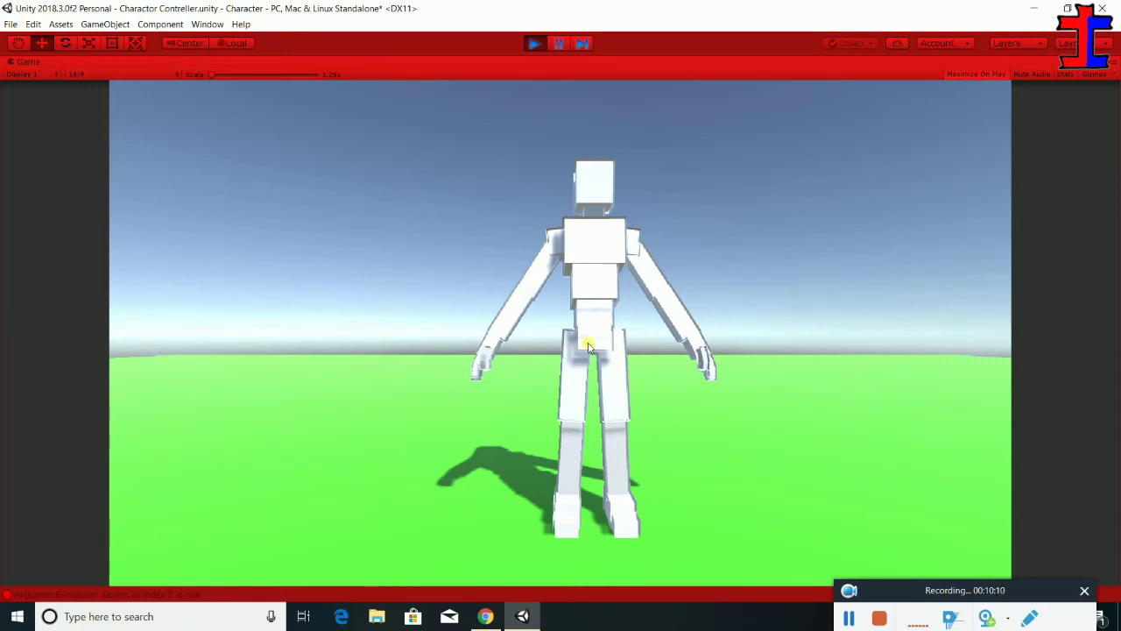
pyautogui.click(534, 43)
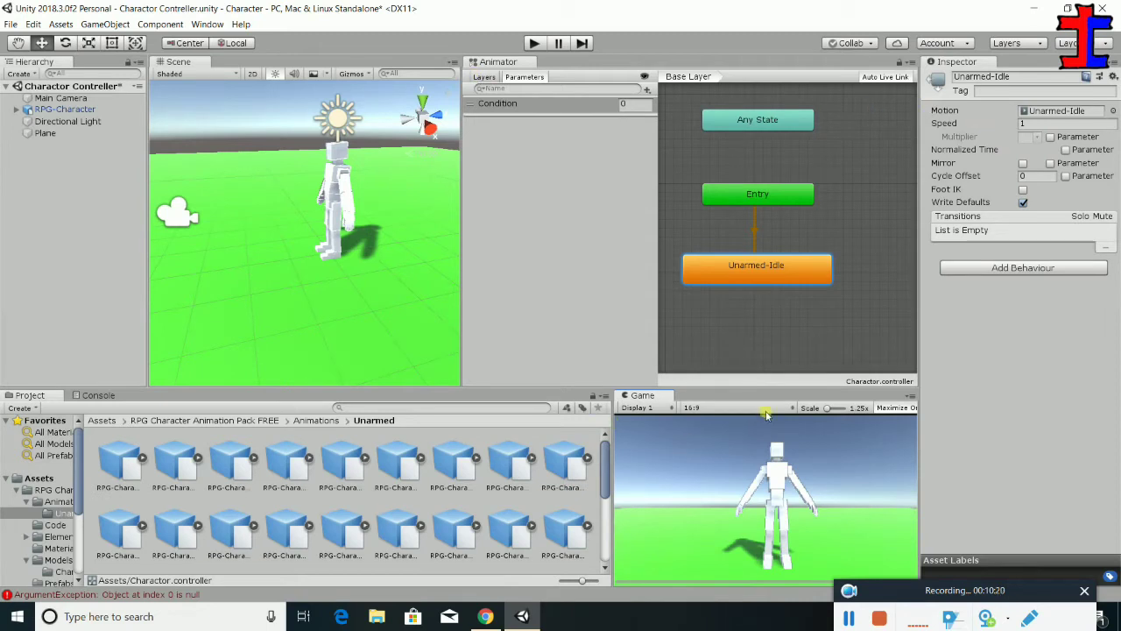
# Assign the Charactor controller asset to RPG-Character's Animator Controller field
pyautogui.click(53, 111)
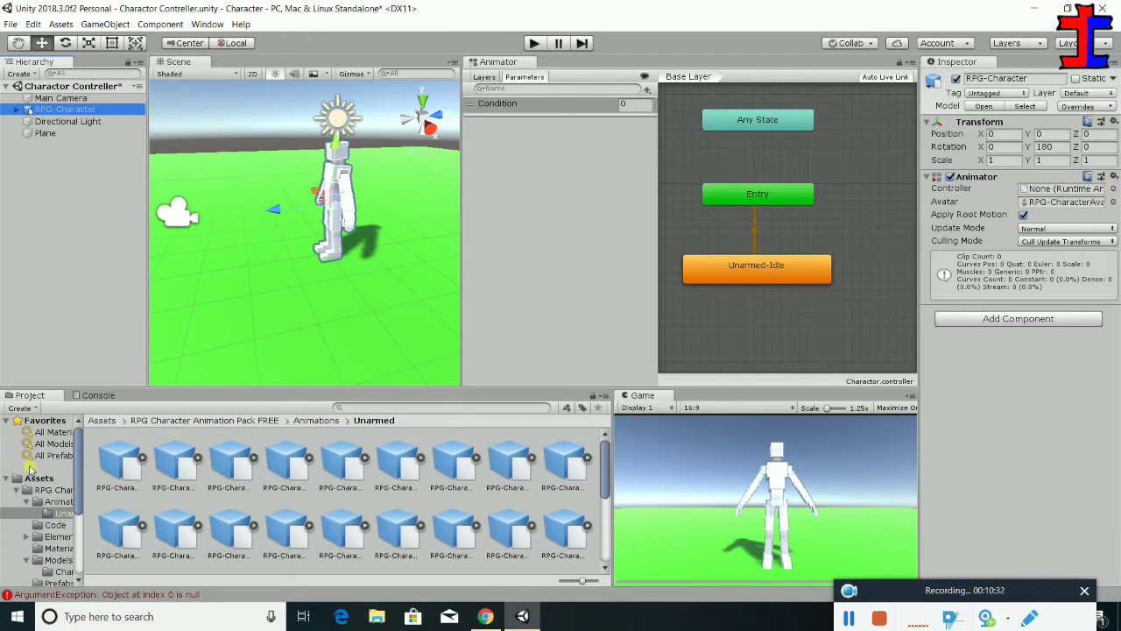
pyautogui.click(39, 478)
pyautogui.click(175, 458)
pyautogui.moveTo(175, 457); pyautogui.dragTo(1056, 191)
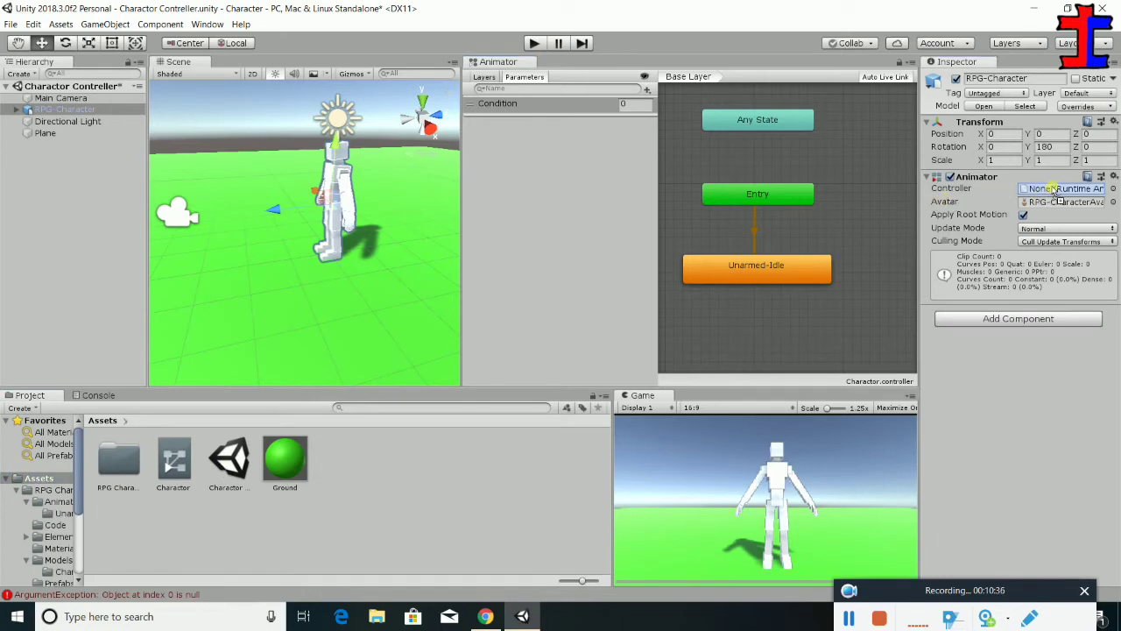
# Add a Rigidbody to RPG-Character and make it kinematic
pyautogui.click(1018, 319)
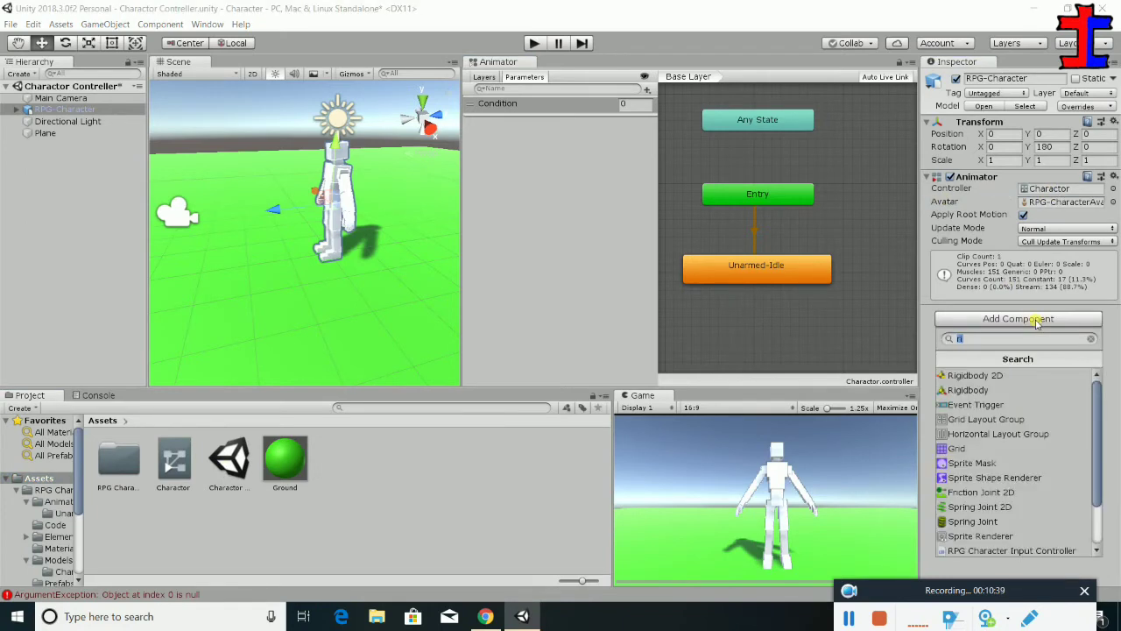
pyautogui.click(1014, 388)
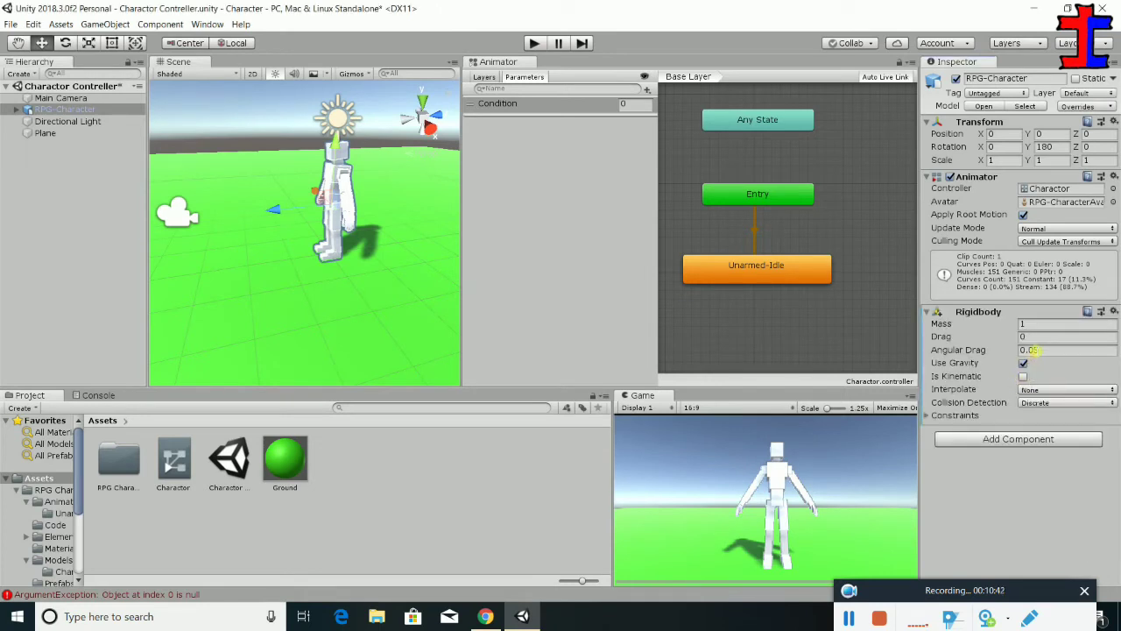
pyautogui.click(1024, 377)
# Search the component list and add a Character Controller to RPG-Character
pyautogui.click(1003, 439)
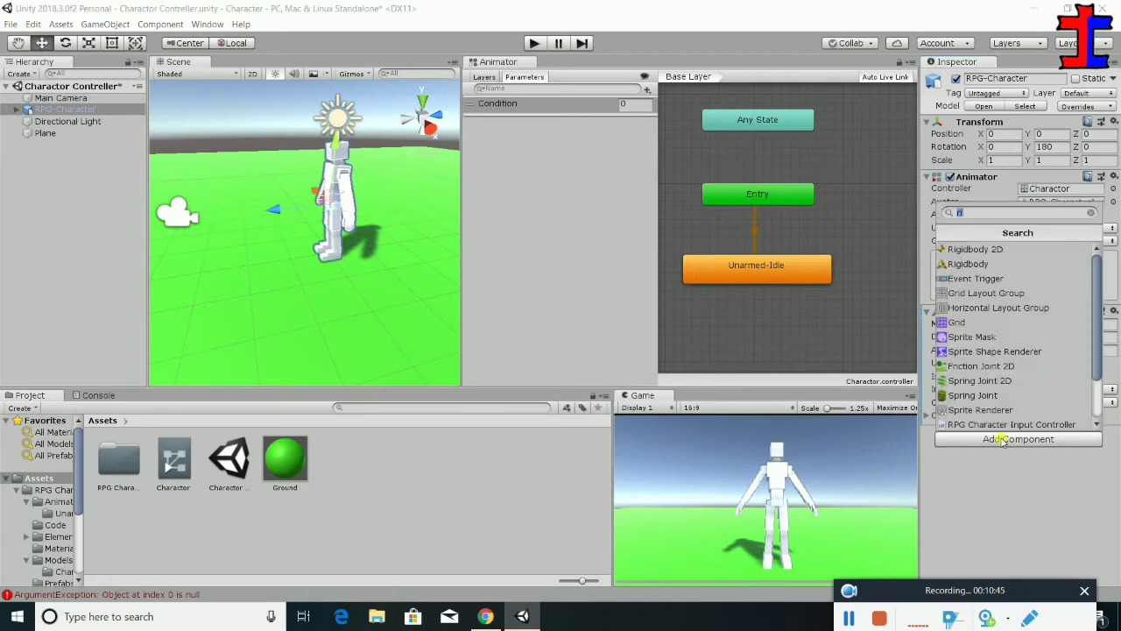
pyautogui.write('h')
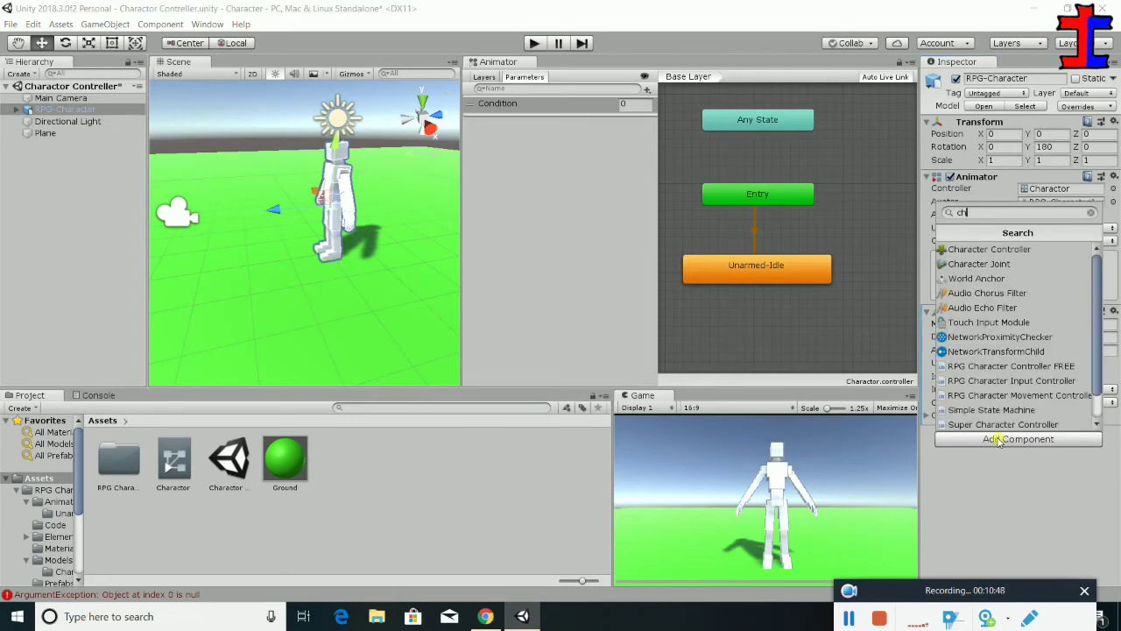
pyautogui.click(1030, 250)
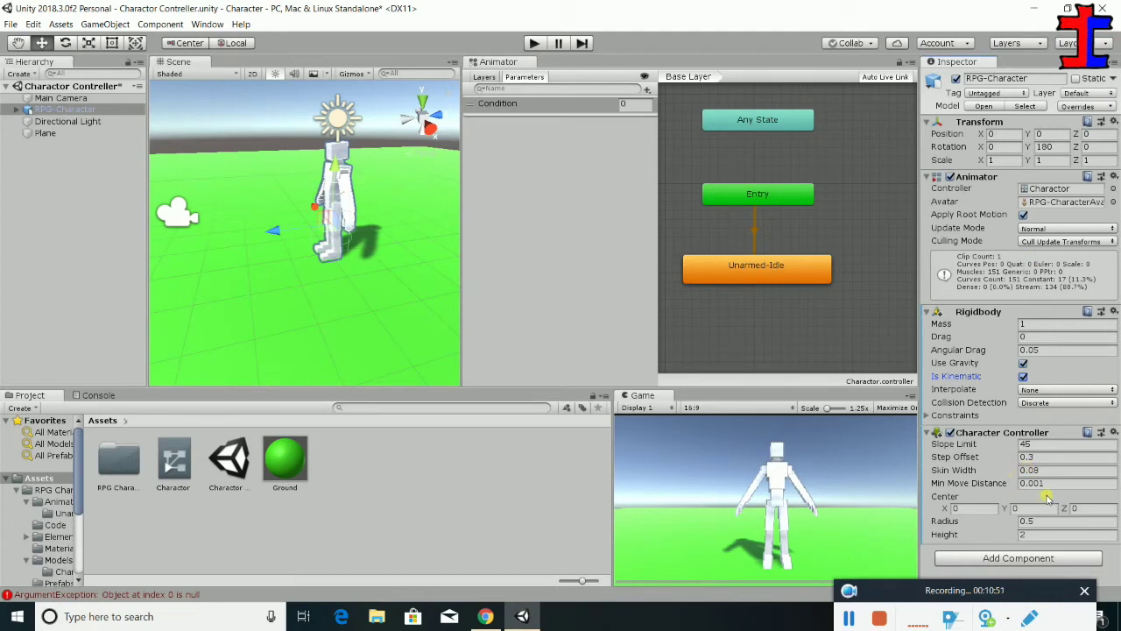
pyautogui.scroll(-2, 230, 283)
# Orbit to view the character and raise it slightly above the ground
pyautogui.scroll(5, 231, 287)
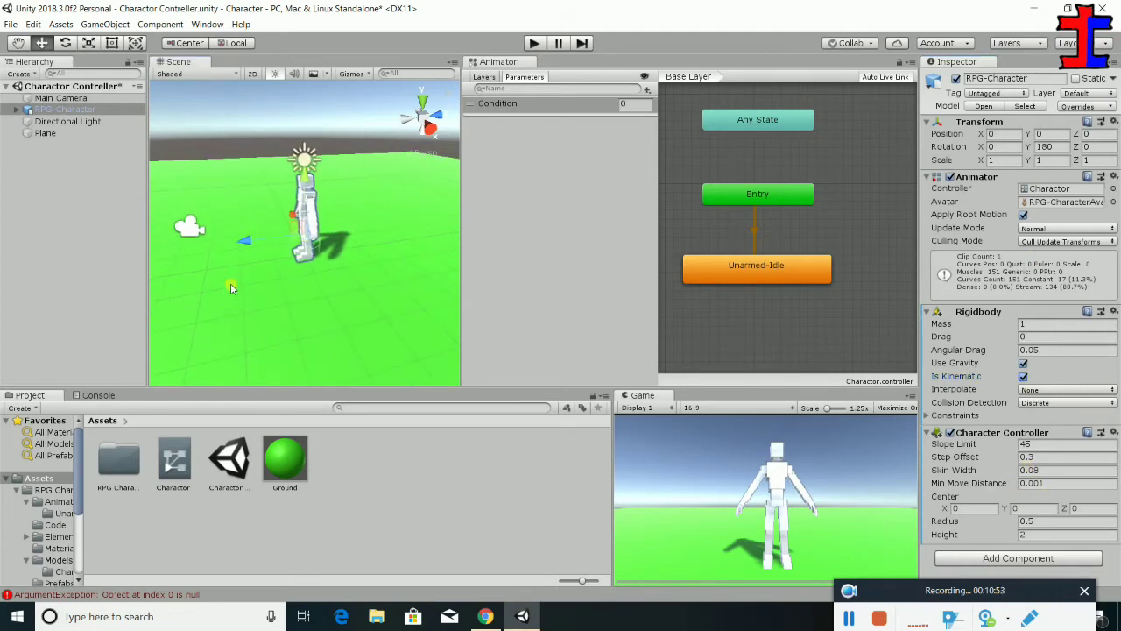
pyautogui.keyDown('alt'); pyautogui.moveTo(231, 287); pyautogui.dragTo(588, 75); pyautogui.keyUp('alt')
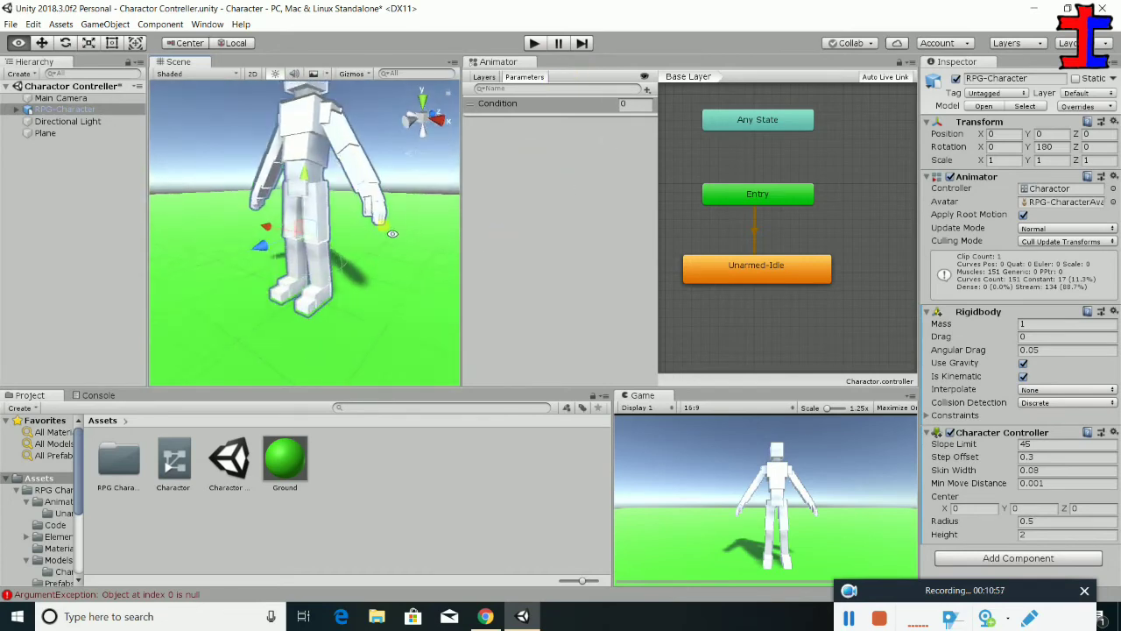
pyautogui.keyDown('alt'); pyautogui.moveTo(588, 75); pyautogui.dragTo(389, 273); pyautogui.keyUp('alt')
pyautogui.keyDown('alt'); pyautogui.moveTo(396, 112); pyautogui.dragTo(302, 368); pyautogui.keyUp('alt')
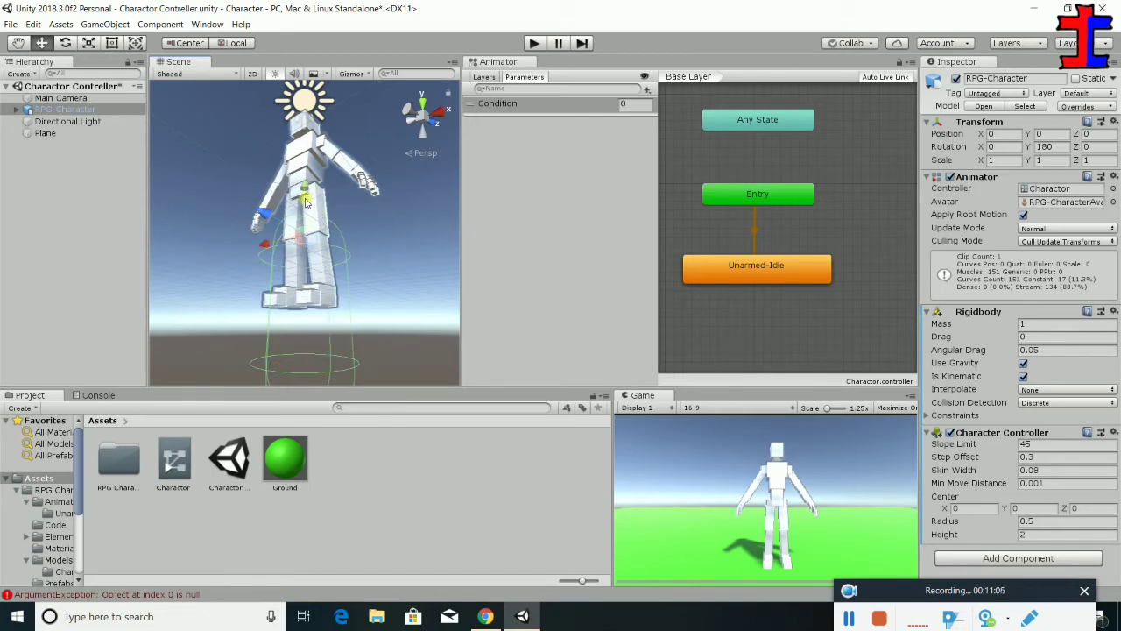
pyautogui.moveTo(305, 201)
pyautogui.mouseDown()
pyautogui.moveTo(305, 169)
pyautogui.moveTo(305, 193)
pyautogui.mouseUp()
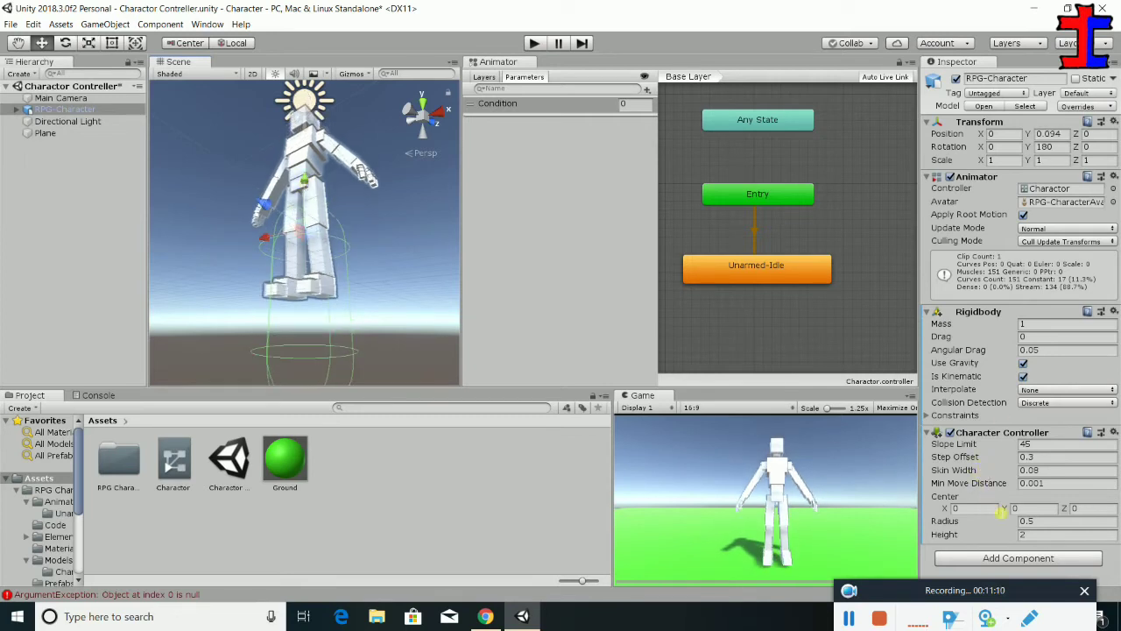
# Set the Character Controller Center Y to 1 and Height to 3.5 as a first fit
pyautogui.click(1016, 509)
pyautogui.write('1')
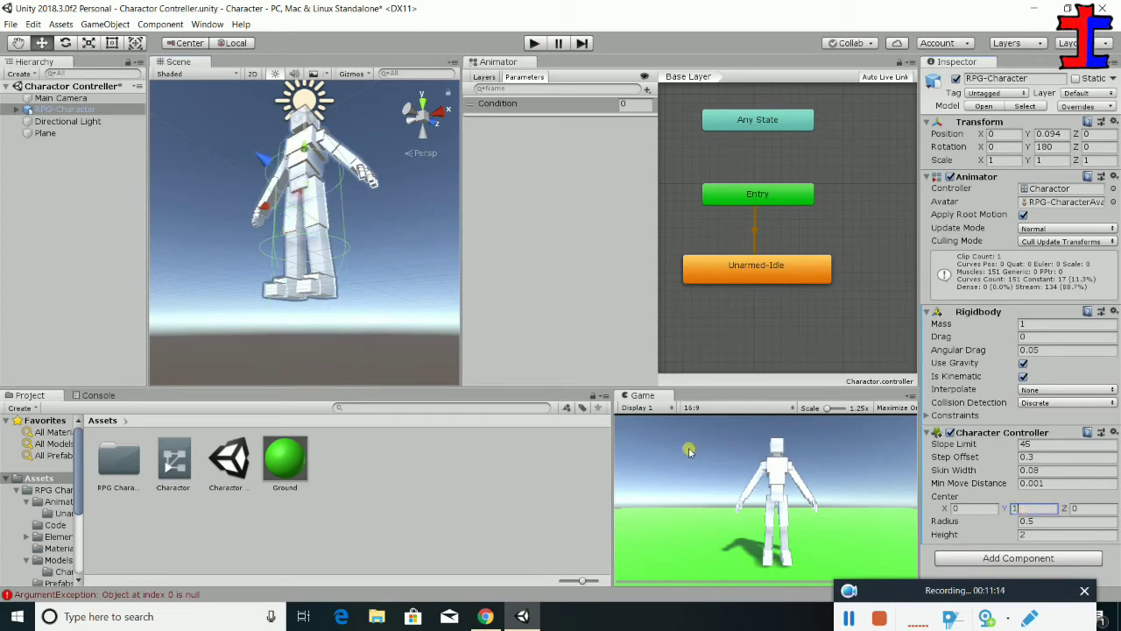
pyautogui.moveTo(354, 262)
pyautogui.keyDown('alt'); pyautogui.mouseDown()
pyautogui.moveTo(370, 341)
pyautogui.moveTo(889, 416)
pyautogui.mouseUp(); pyautogui.keyUp('alt')
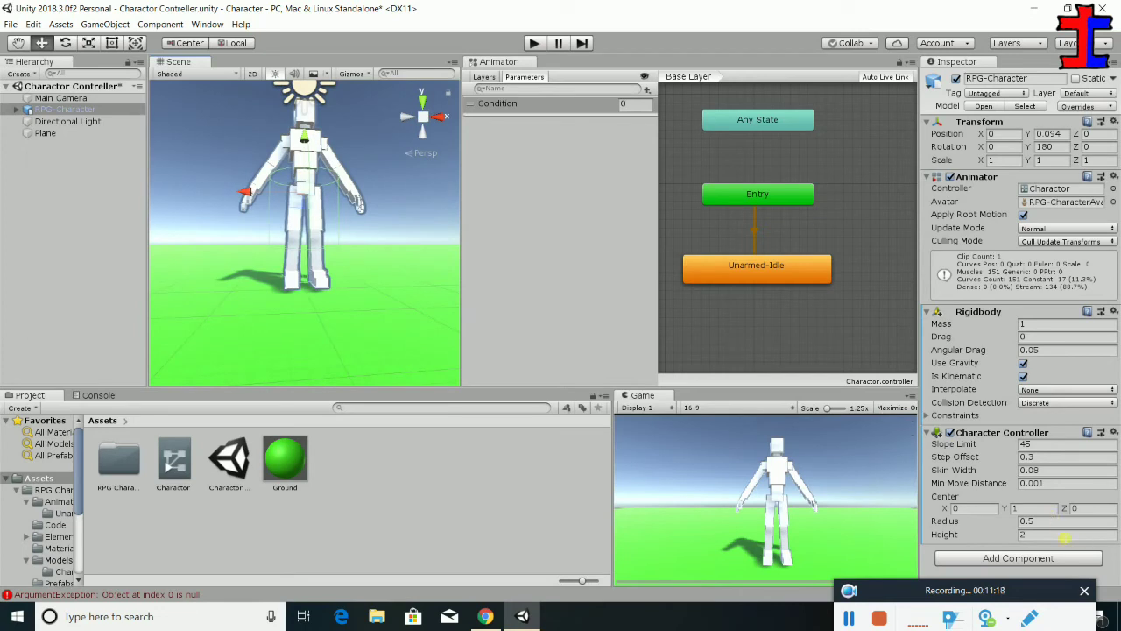
pyautogui.click(1051, 523)
pyautogui.click(1058, 536)
pyautogui.write('3')
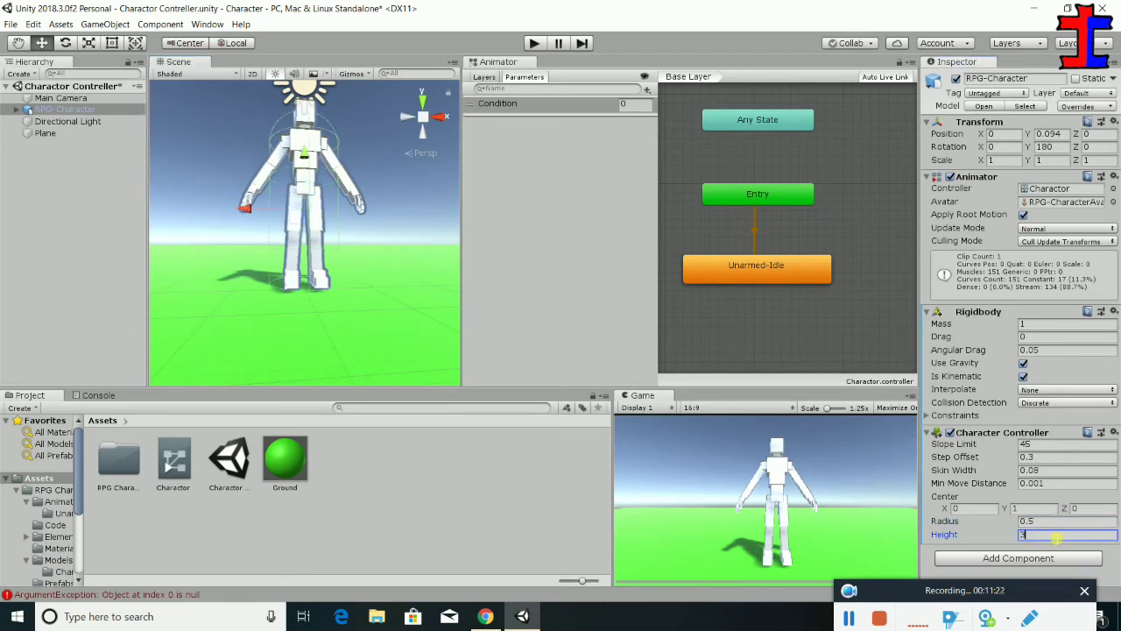
pyautogui.write('.5')
pyautogui.moveTo(363, 318)
pyautogui.keyDown('alt'); pyautogui.mouseDown()
pyautogui.moveTo(292, 291)
pyautogui.moveTo(364, 202)
pyautogui.mouseUp(); pyautogui.keyUp('alt')
# Refine the capsule to Height 3 and Center Y 1.3, then collapse the component
pyautogui.click(1048, 538)
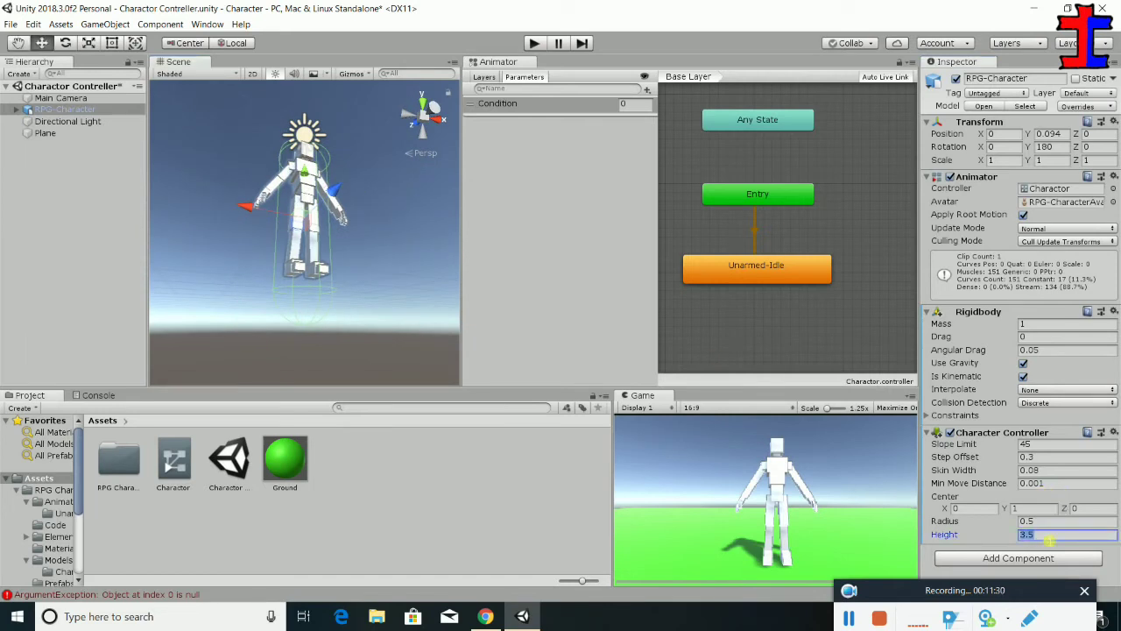
pyautogui.write('3')
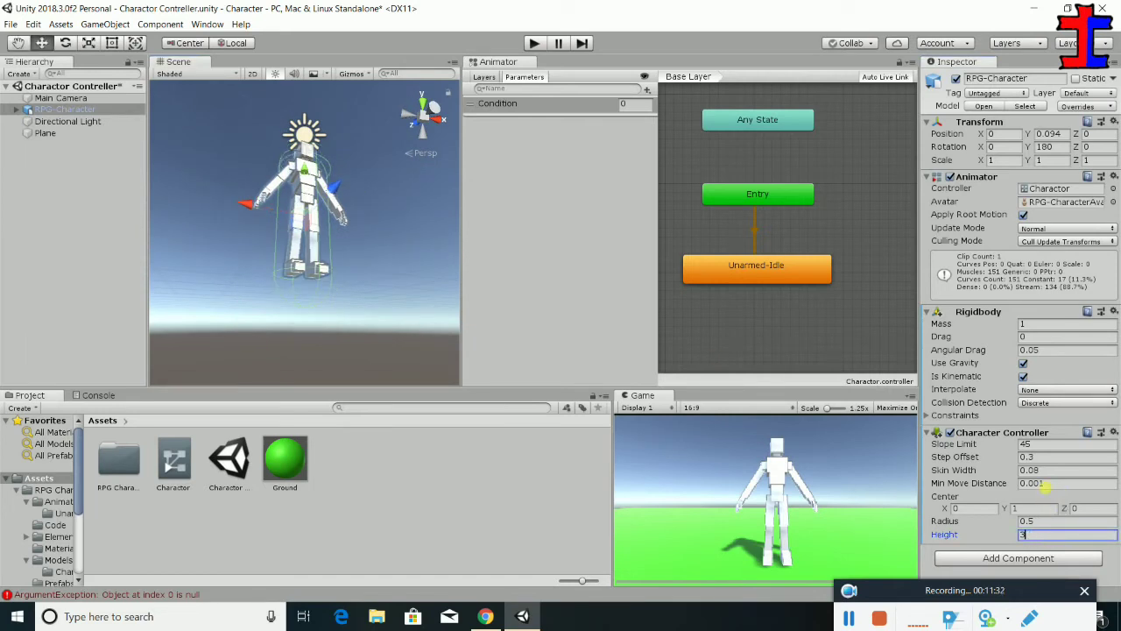
pyautogui.click(1036, 510)
pyautogui.write('.5')
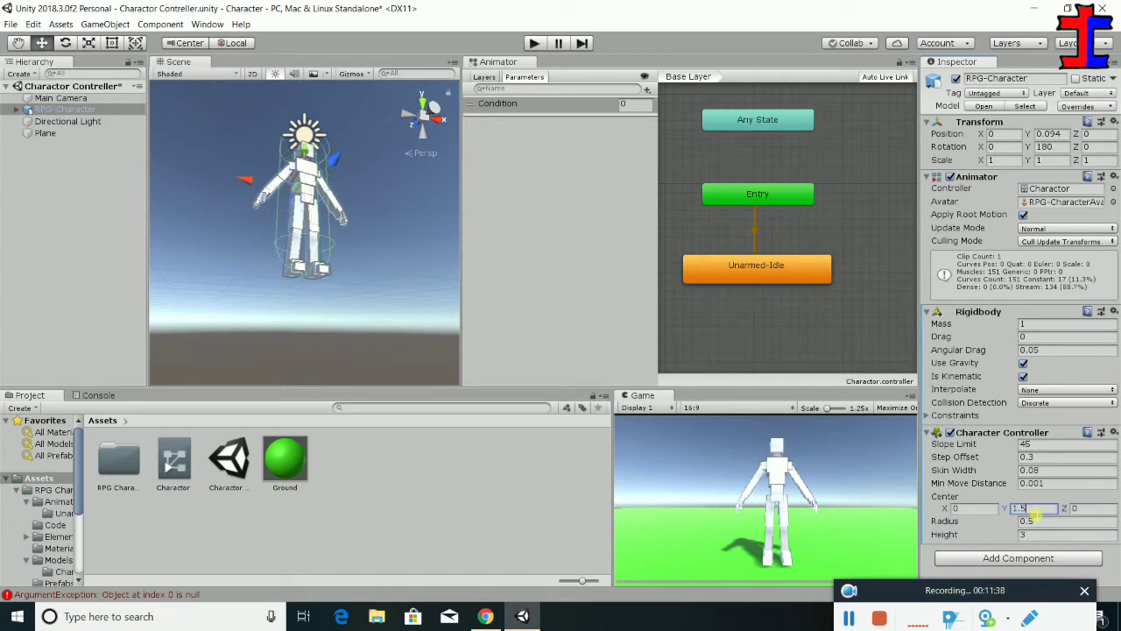
pyautogui.press('BackSpace')
pyautogui.write('3')
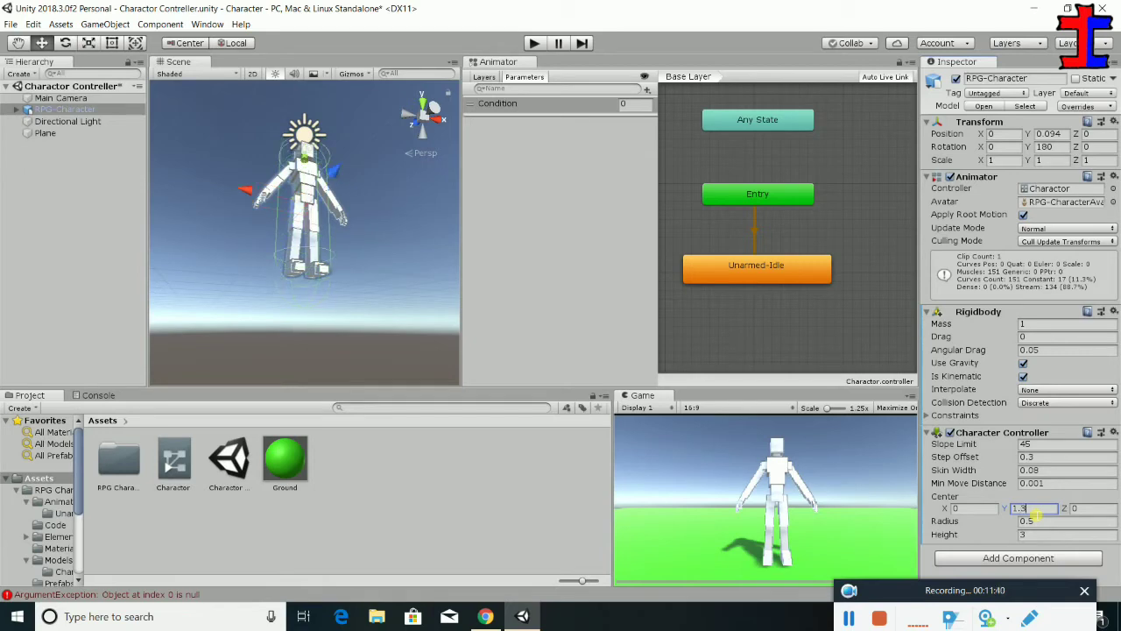
pyautogui.moveTo(354, 377)
pyautogui.keyDown('alt'); pyautogui.mouseDown()
pyautogui.moveTo(544, 403)
pyautogui.moveTo(313, 300)
pyautogui.moveTo(296, 316)
pyautogui.mouseUp(); pyautogui.keyUp('alt')
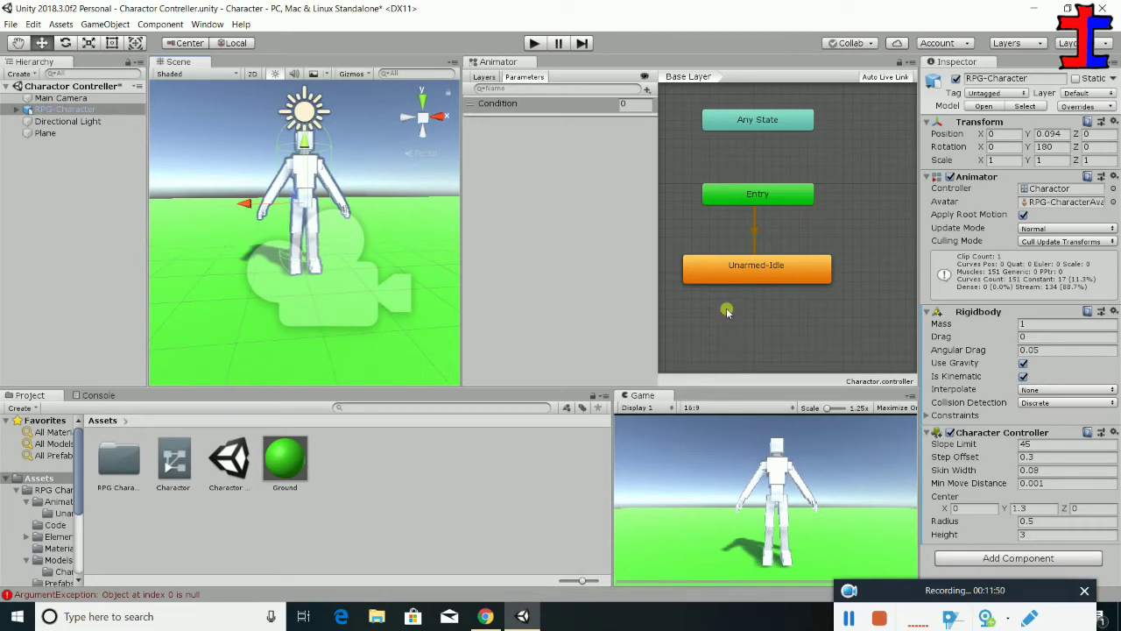
pyautogui.click(929, 438)
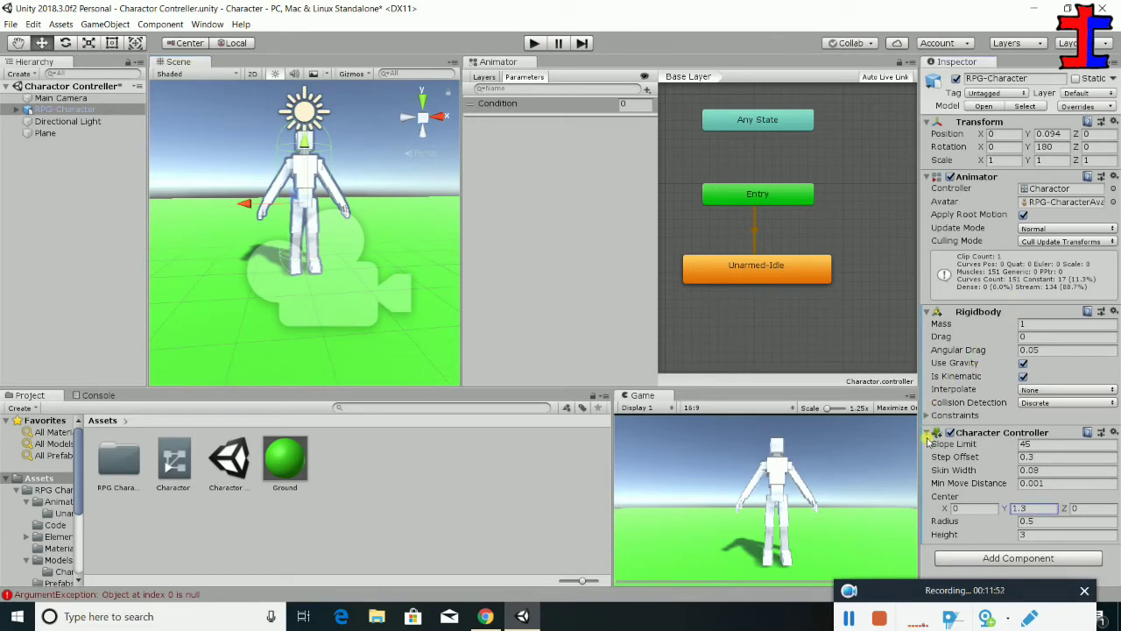
pyautogui.click(930, 434)
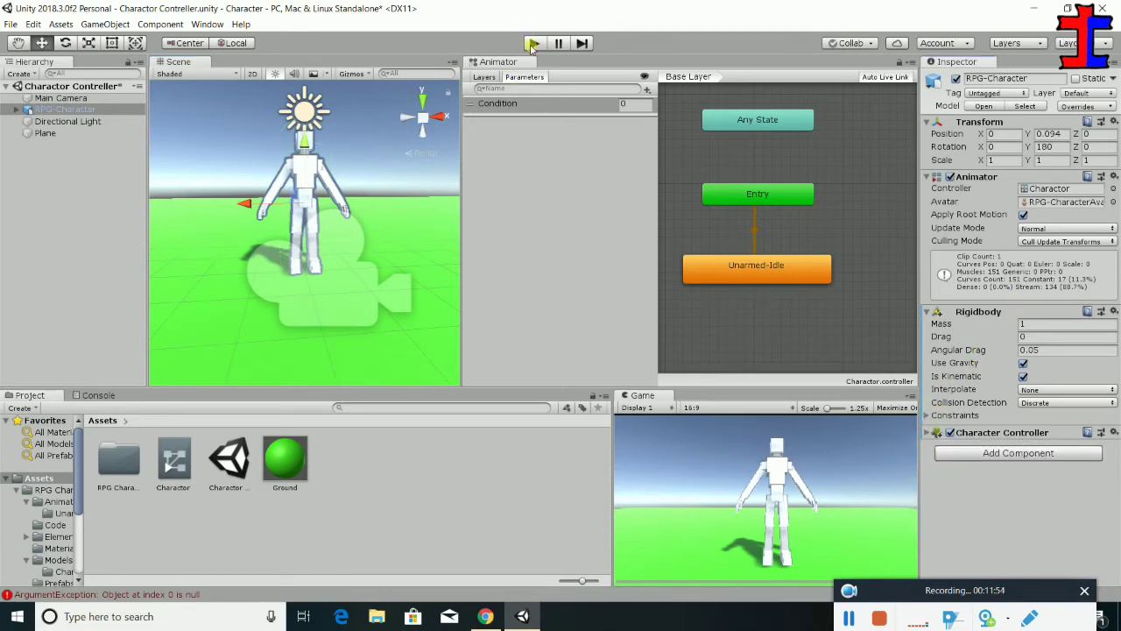
# Play-test with W pressed, orbit around the animating character, then stop Play mode
pyautogui.click(531, 45)
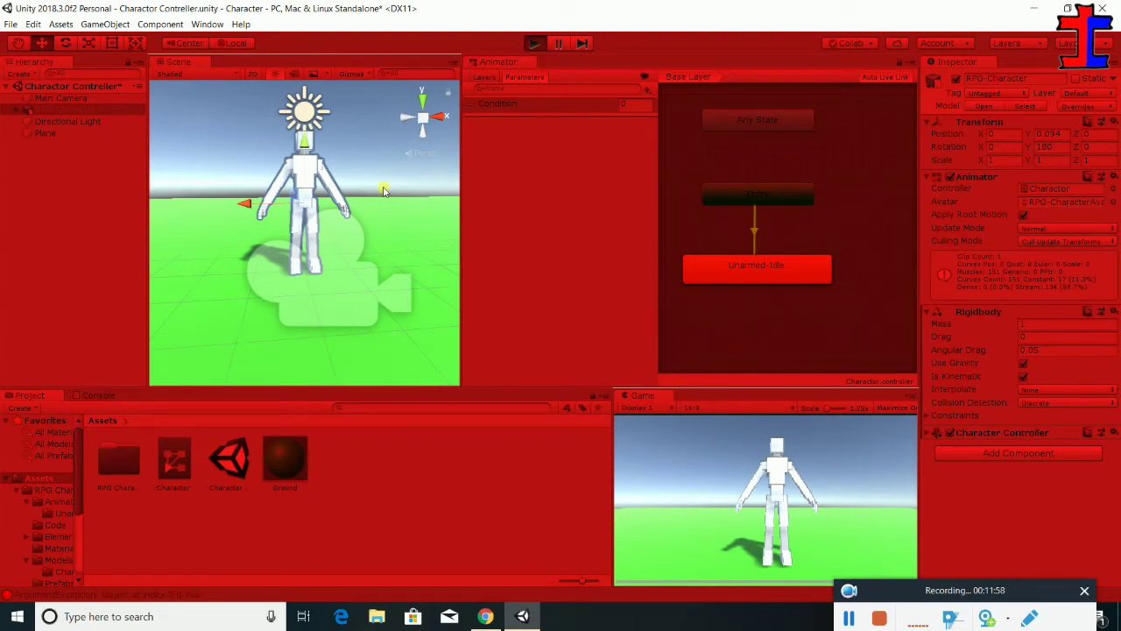
pyautogui.press('w')
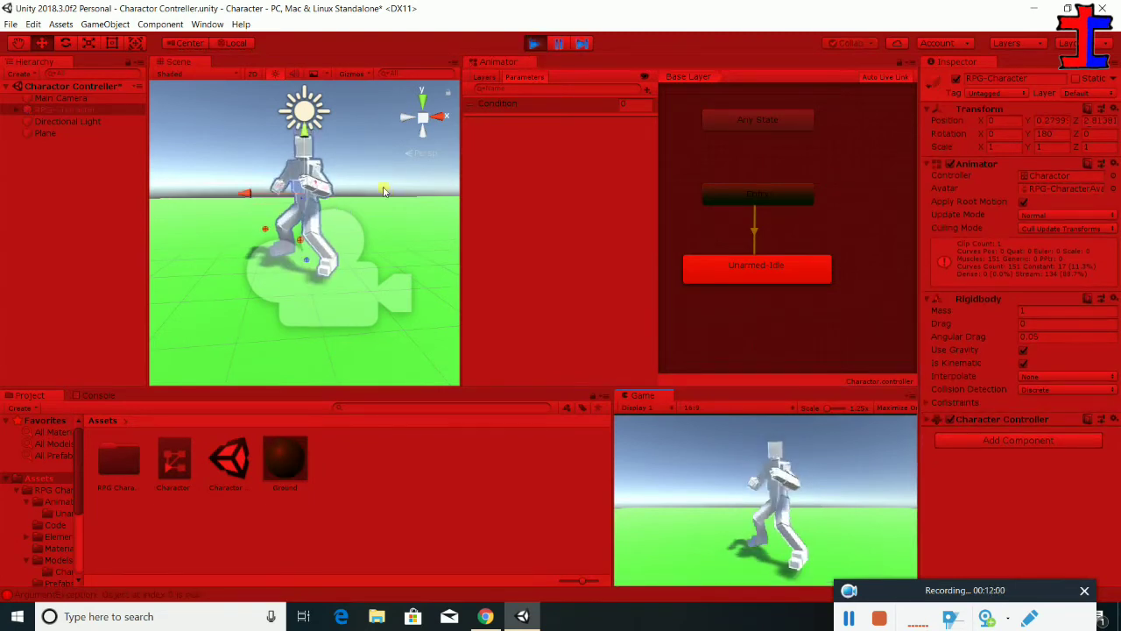
pyautogui.moveTo(298, 238)
pyautogui.keyDown('alt'); pyautogui.mouseDown()
pyautogui.moveTo(503, 220)
pyautogui.moveTo(370, 325)
pyautogui.mouseUp(); pyautogui.keyUp('alt')
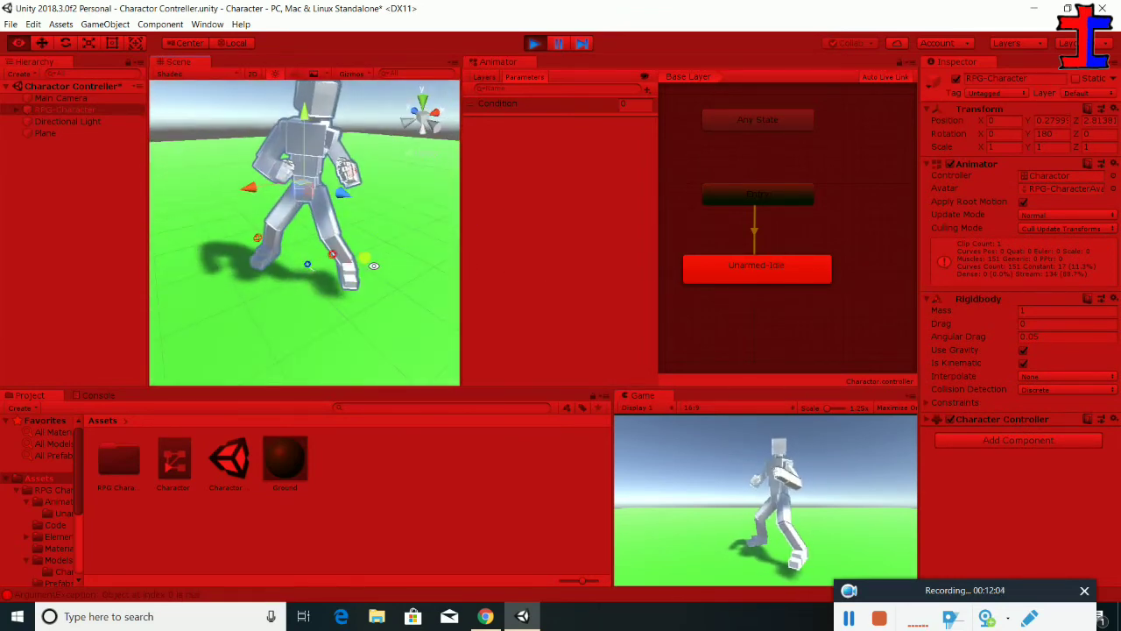
pyautogui.keyDown('alt'); pyautogui.moveTo(370, 324); pyautogui.dragTo(382, 301); pyautogui.keyUp('alt')
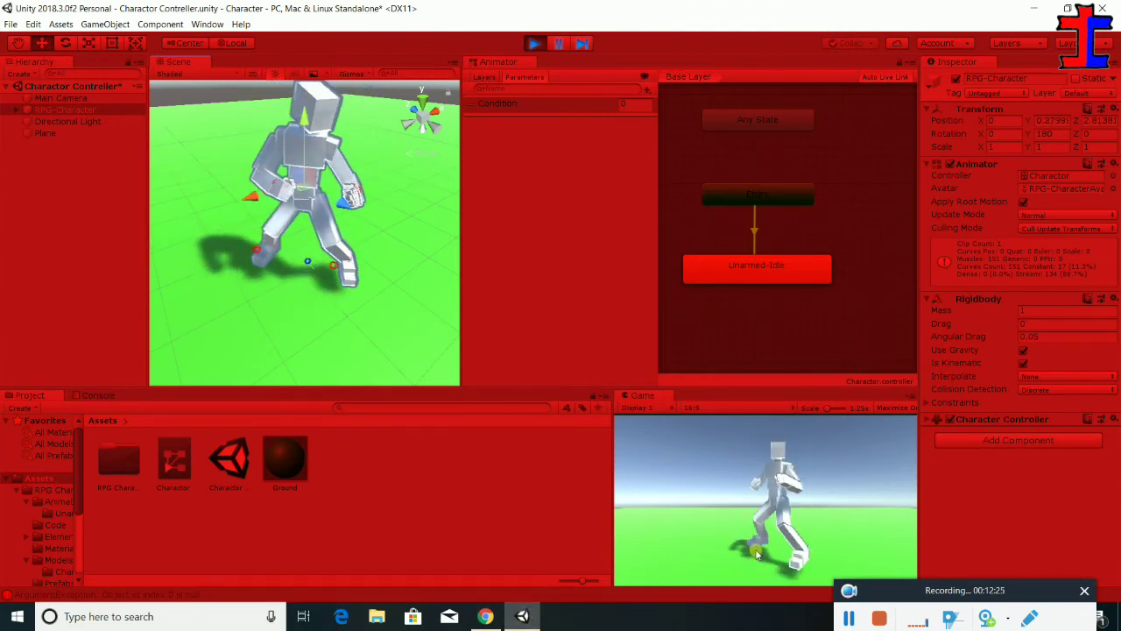
pyautogui.click(534, 43)
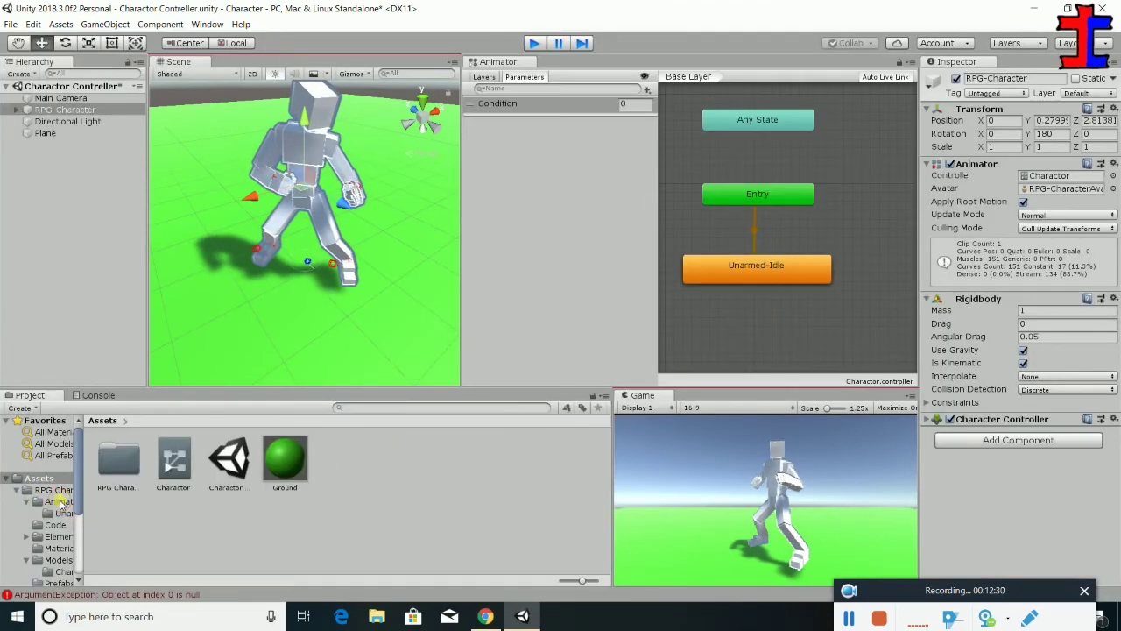
# Open the Unarmed animations folder in the Project window
pyautogui.click(61, 503)
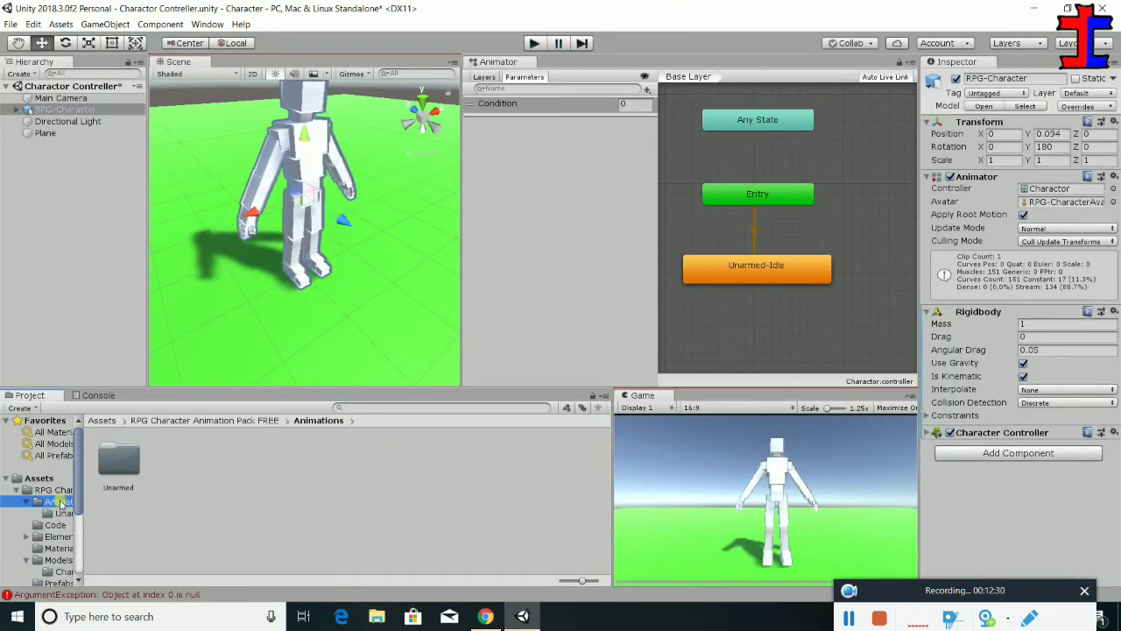
pyautogui.doubleClick(116, 465)
pyautogui.scroll(-2, 467, 538)
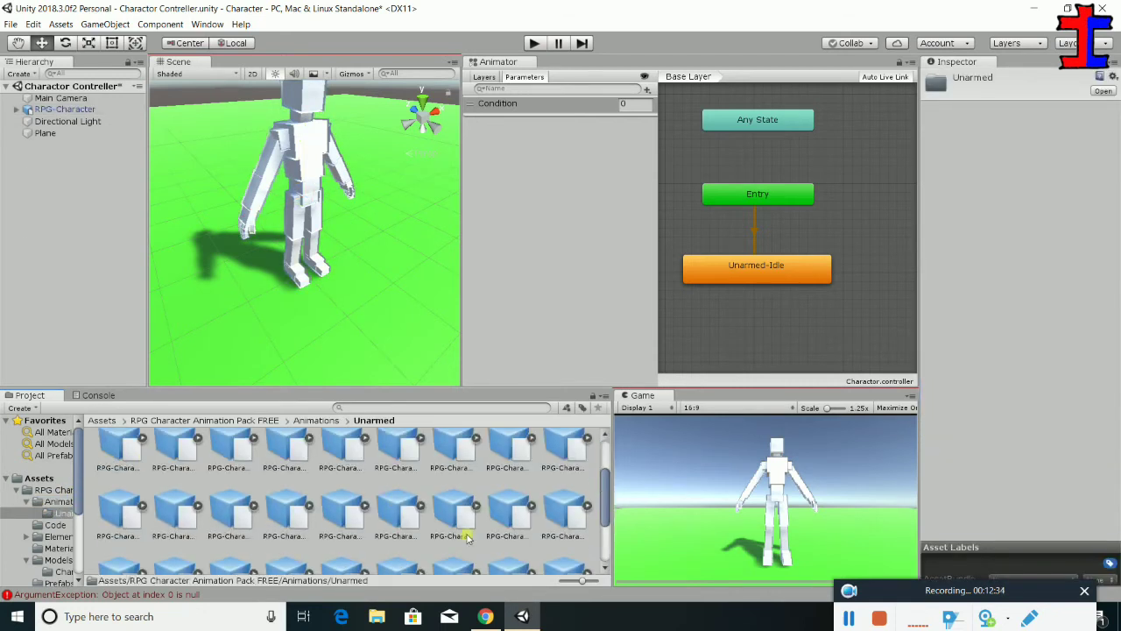
pyautogui.scroll(-1, 467, 538)
# Inspect clips such as Strafe-Backward, Turn-Left-Loop, Roll-Forward-Loop and GetHit-F2
pyautogui.click(382, 472)
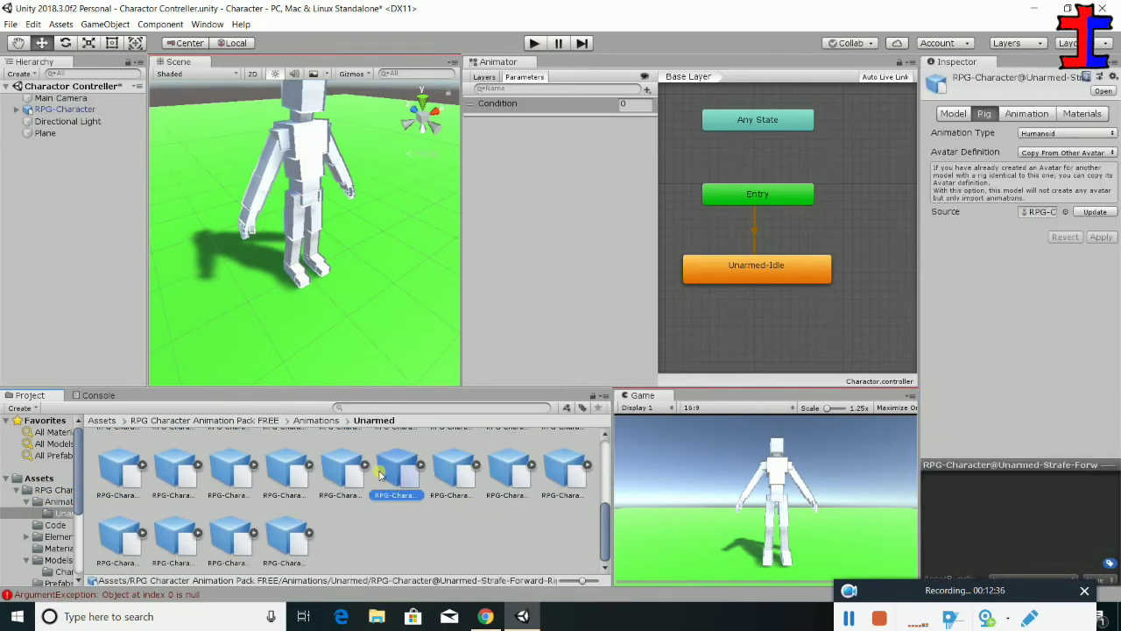
pyautogui.click(344, 473)
pyautogui.click(285, 473)
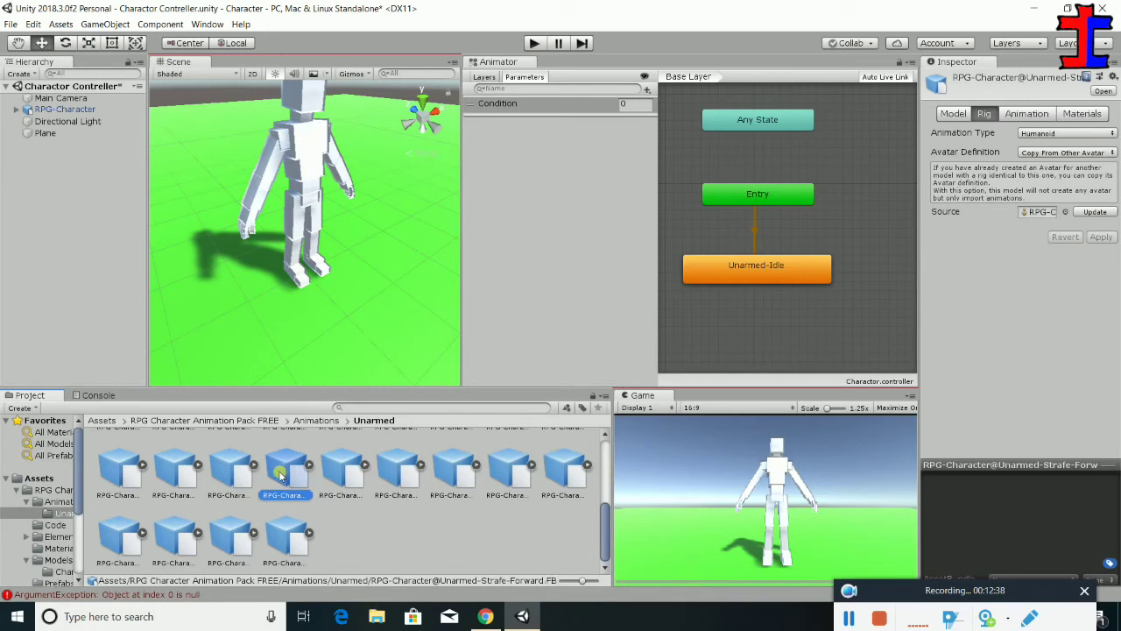
pyautogui.click(217, 466)
pyautogui.click(144, 463)
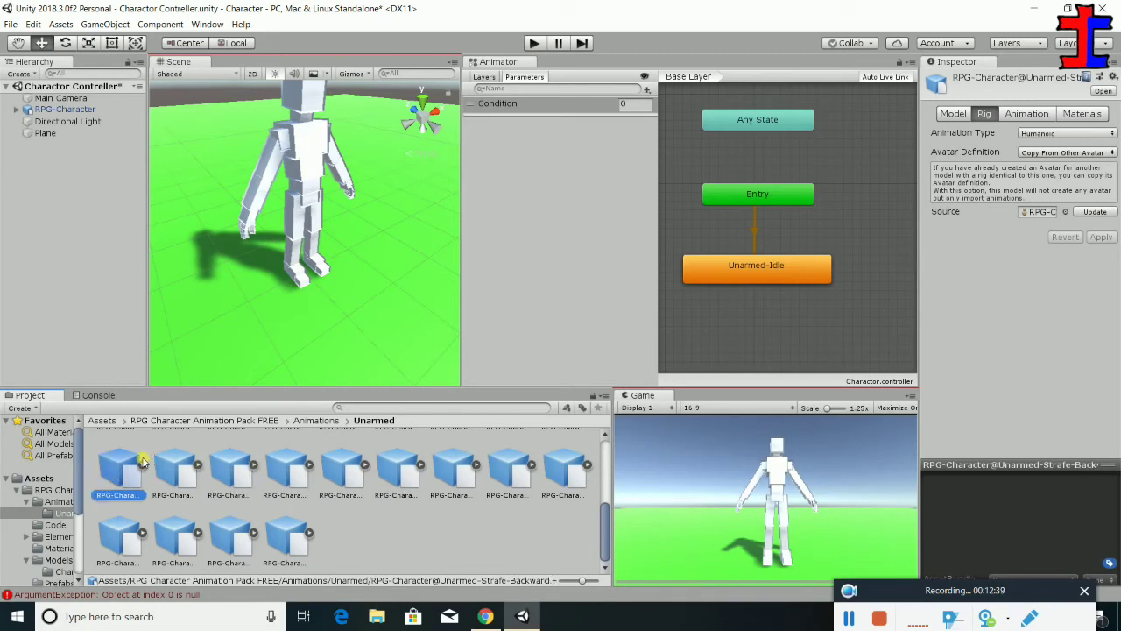
pyautogui.click(178, 544)
pyautogui.scroll(1, 263, 538)
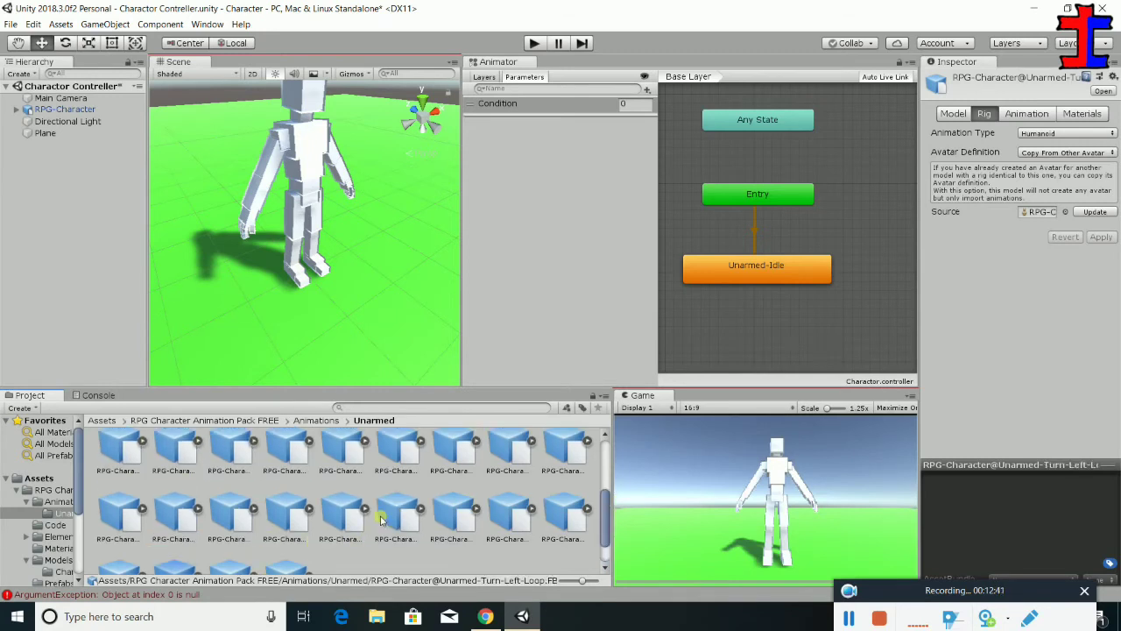
pyautogui.click(412, 459)
pyautogui.scroll(1, 373, 480)
pyautogui.scroll(1, 373, 480)
pyautogui.click(397, 460)
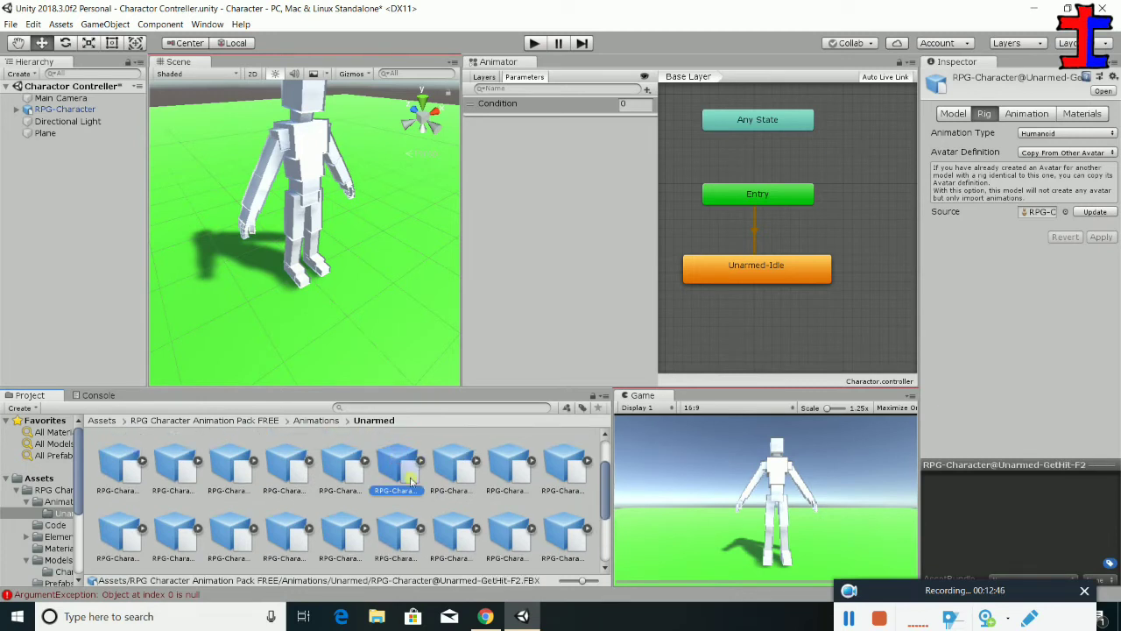
# Step through the Unarmed clips with arrow keys and settle on Unarmed-Run-Forward
pyautogui.press('Right')
pyautogui.press('Right')
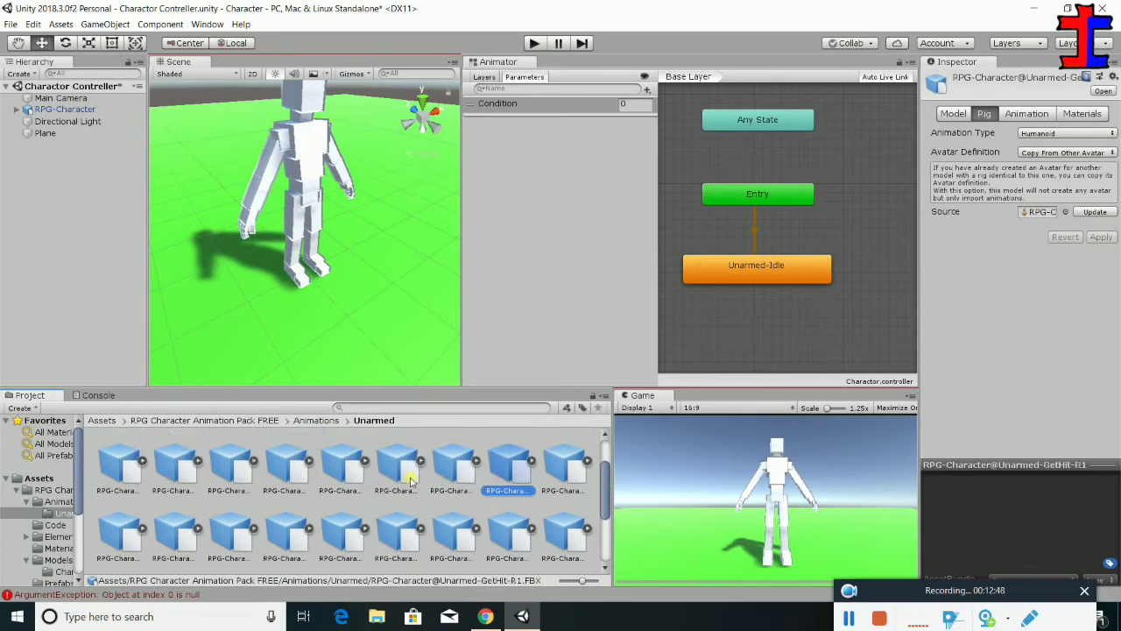
pyautogui.press('Right')
pyautogui.press('Right')
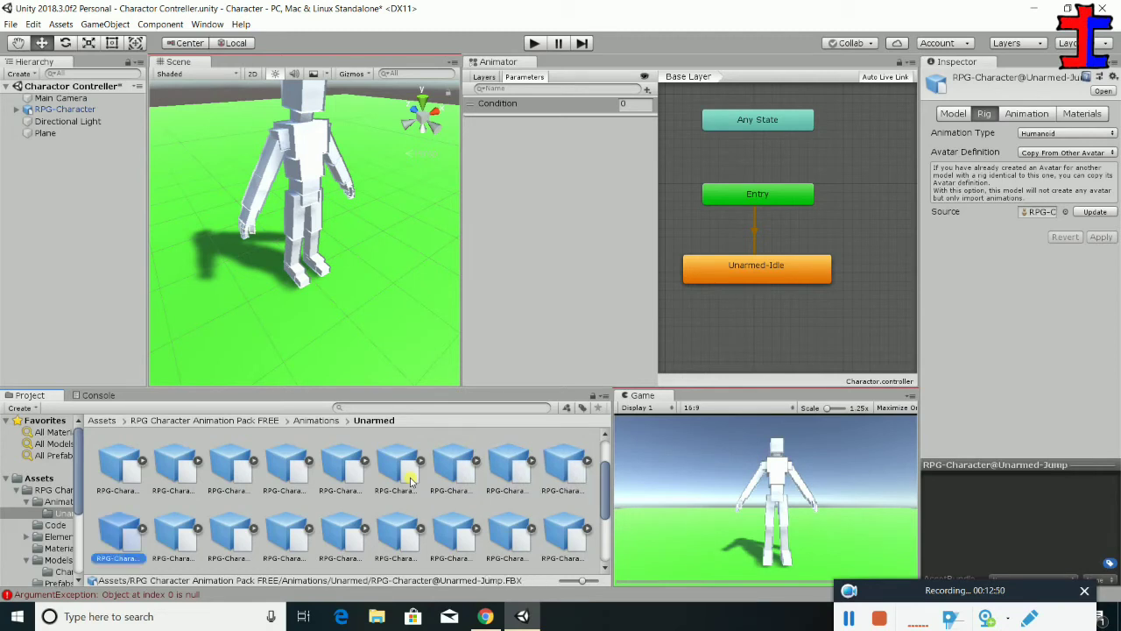
pyautogui.press('Right')
pyautogui.press('Right')
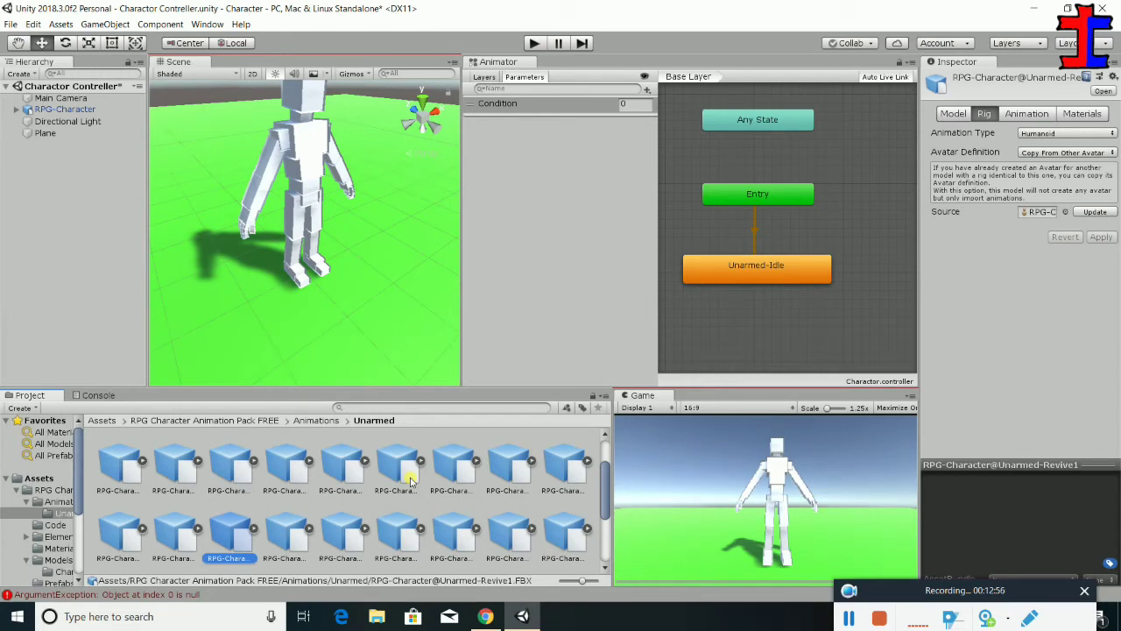
pyautogui.press('Right')
pyautogui.press('Right')
pyautogui.press('Right')
pyautogui.press('Right')
pyautogui.press('Right')
pyautogui.press('Right')
pyautogui.press('Right')
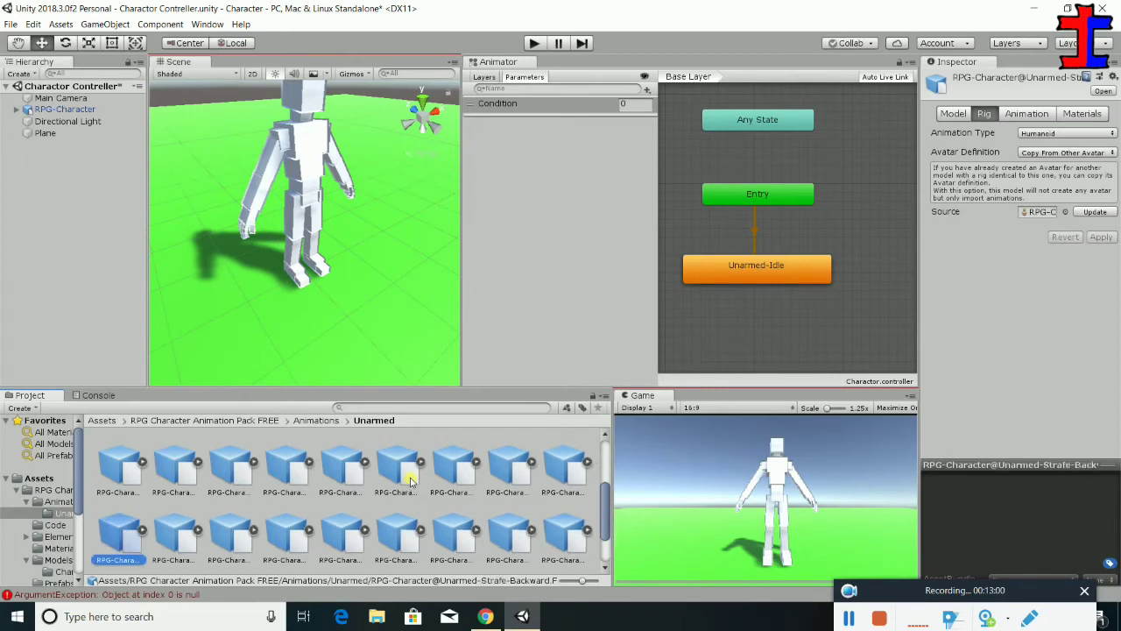
pyautogui.press('Right')
pyautogui.press('Right')
pyautogui.press('Right')
pyautogui.press('Right')
pyautogui.press('Right')
pyautogui.press('Right')
pyautogui.press('Right')
pyautogui.press('Right')
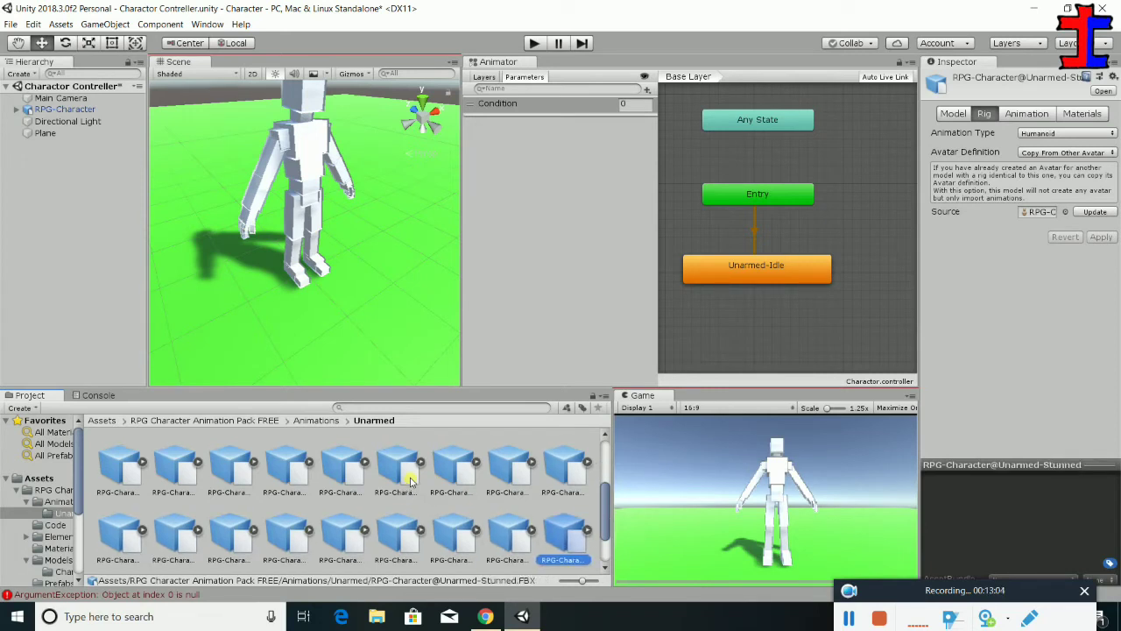
pyautogui.press('Right')
pyautogui.press('Right')
pyautogui.press('Right')
pyautogui.press('Right')
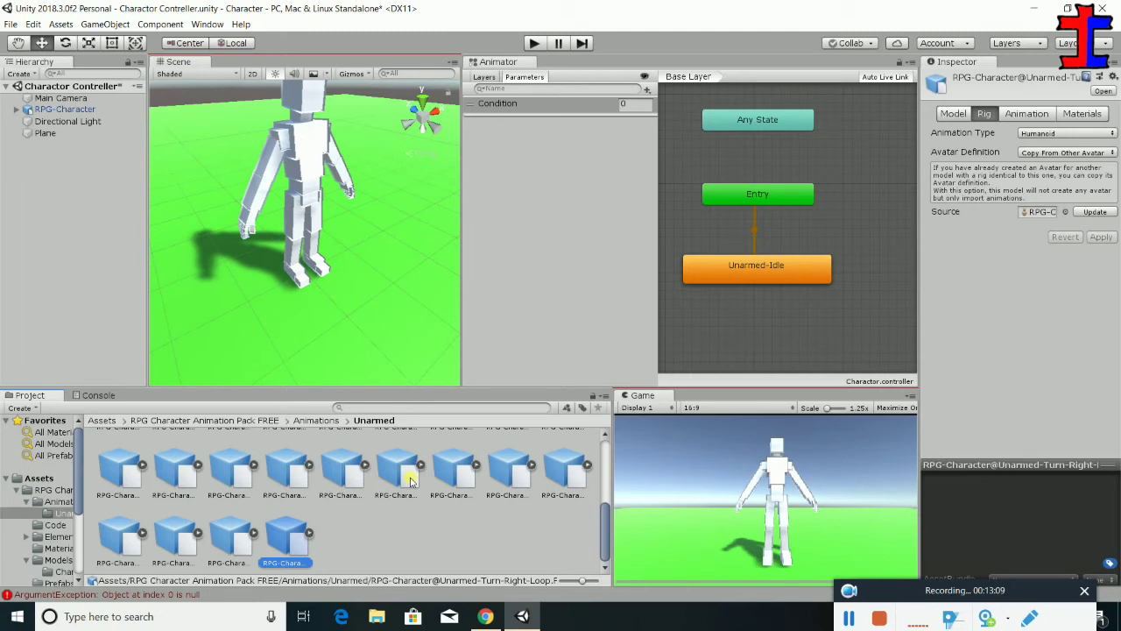
pyautogui.press('Up')
pyautogui.press('Up')
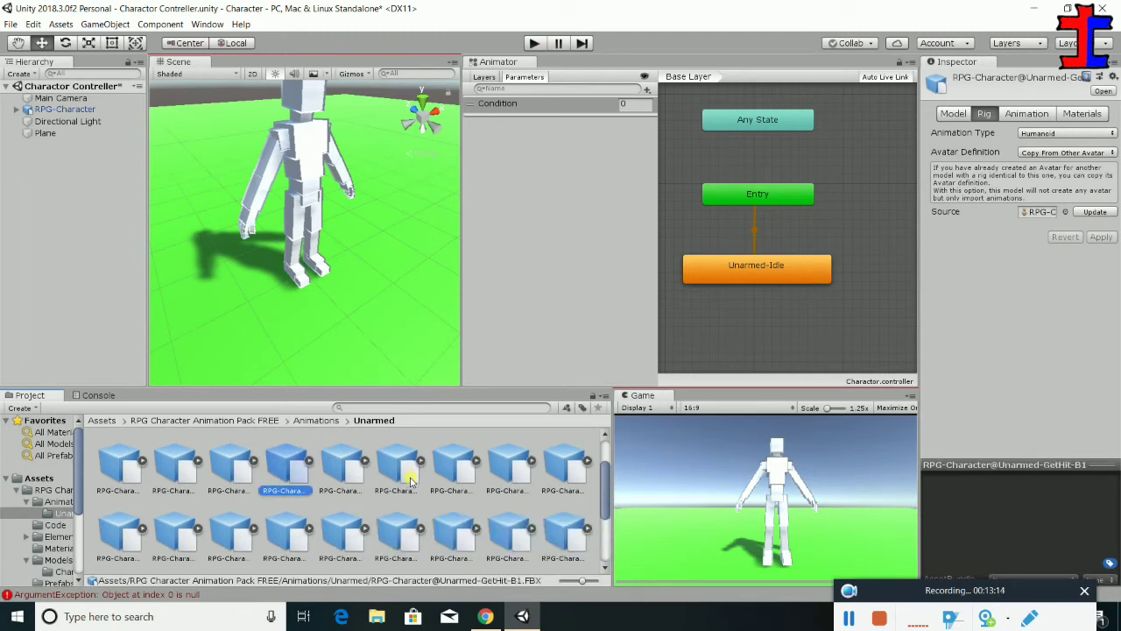
pyautogui.press('Right')
pyautogui.press('Right')
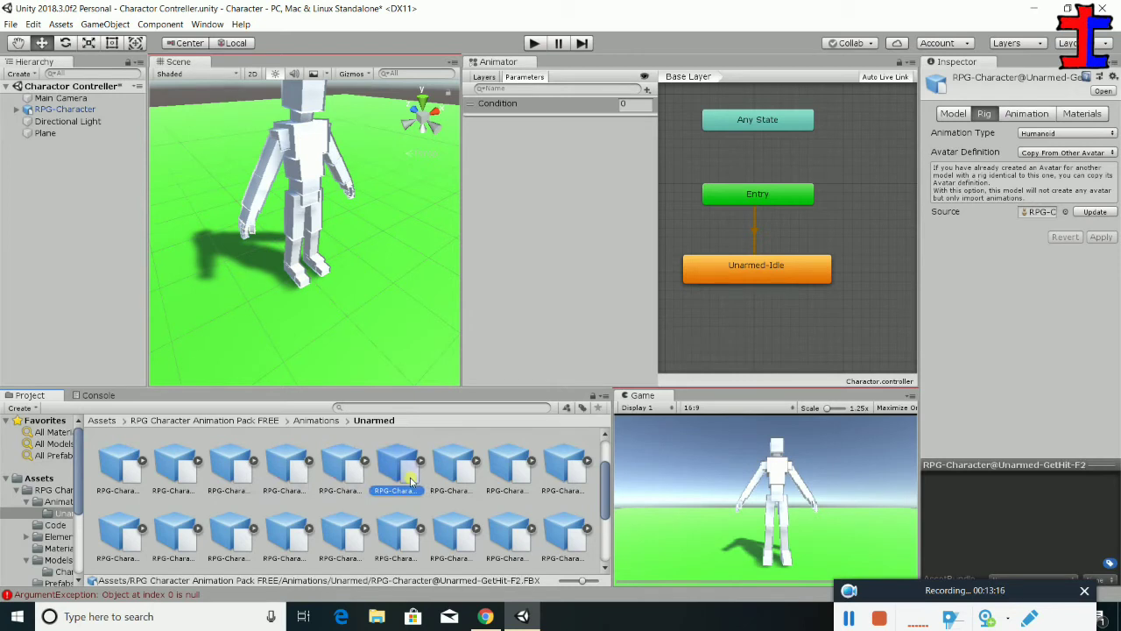
pyautogui.press('Right')
pyautogui.press('Right')
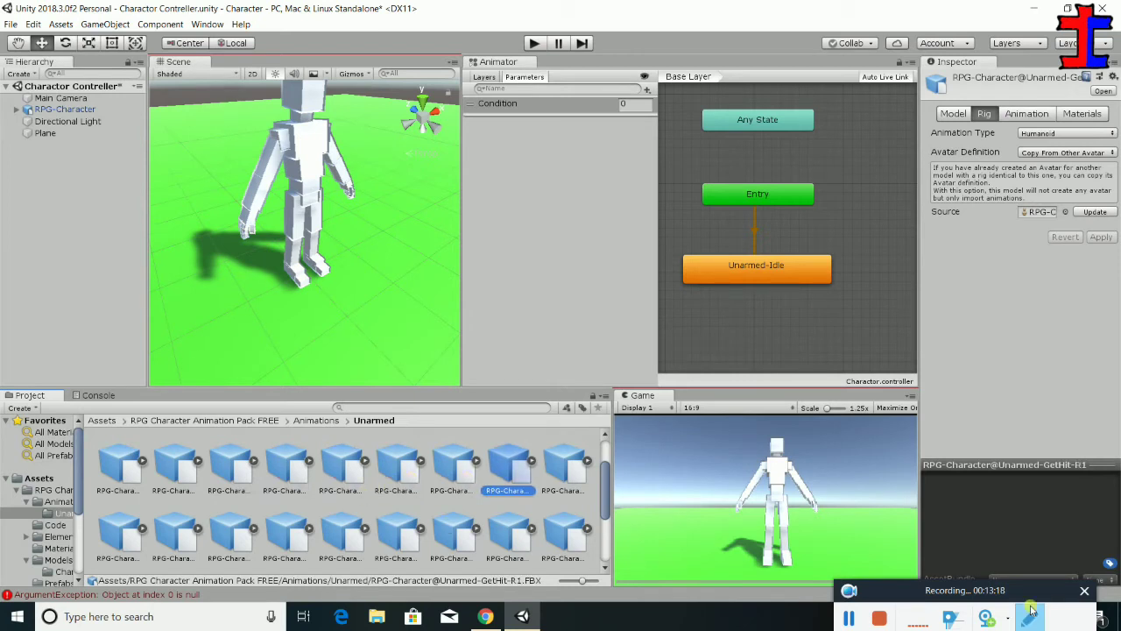
pyautogui.press('Right')
pyautogui.press('Right')
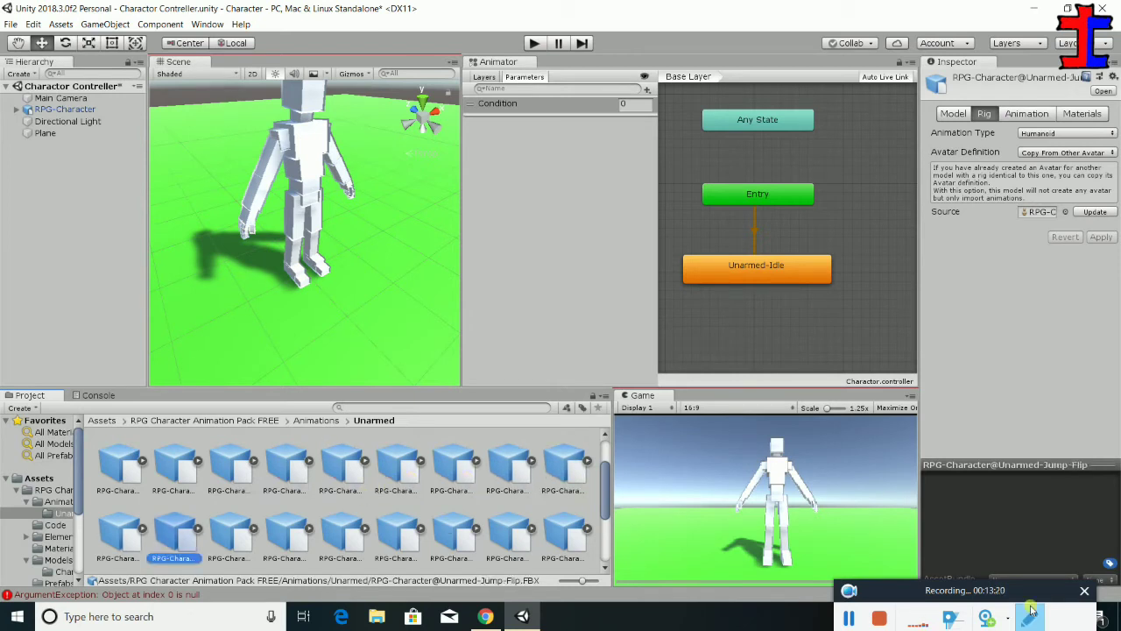
pyautogui.press('Left')
pyautogui.press('Up')
pyautogui.press('Up')
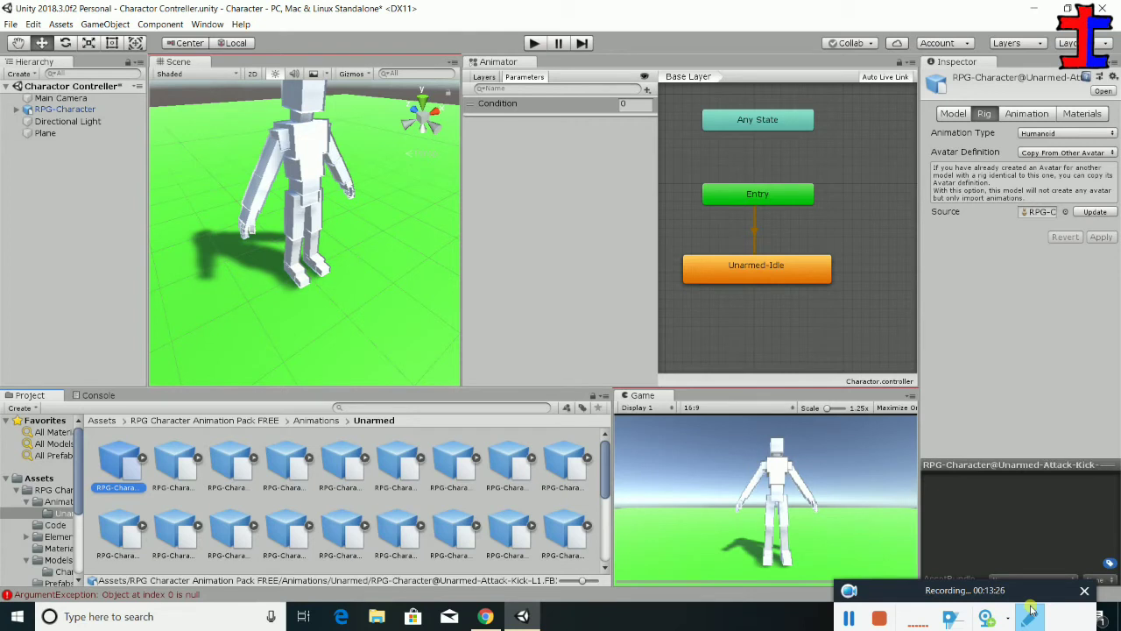
pyautogui.press('Right')
pyautogui.press('Right')
pyautogui.press('Right')
pyautogui.press('Right')
pyautogui.press('Right')
pyautogui.press('Right')
pyautogui.press('Right')
pyautogui.press('Right')
pyautogui.press('Right')
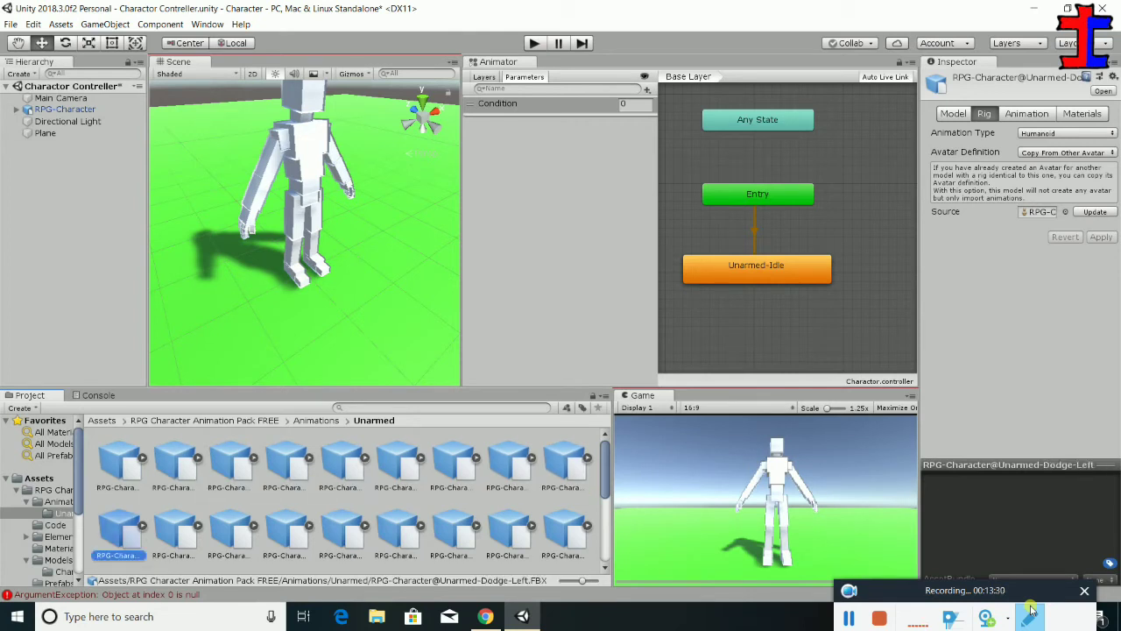
pyautogui.press('Right')
pyautogui.press('Right')
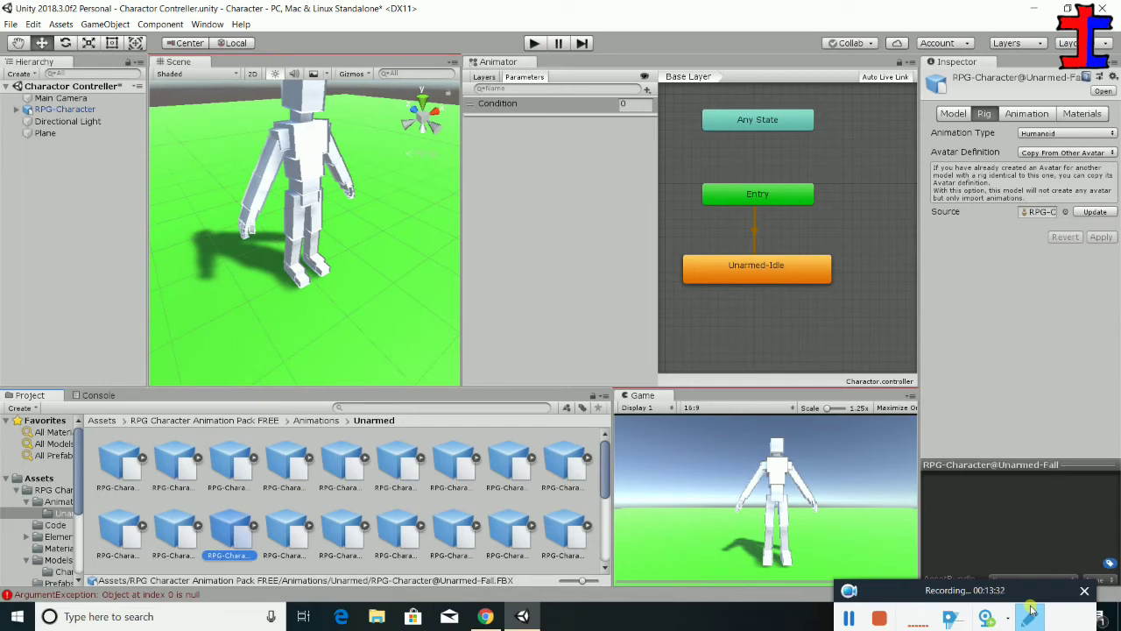
pyautogui.press('Right')
pyautogui.press('Right')
pyautogui.press('Right')
pyautogui.press('Right')
pyautogui.press('Right')
pyautogui.press('Right')
pyautogui.press('Right')
pyautogui.press('Right')
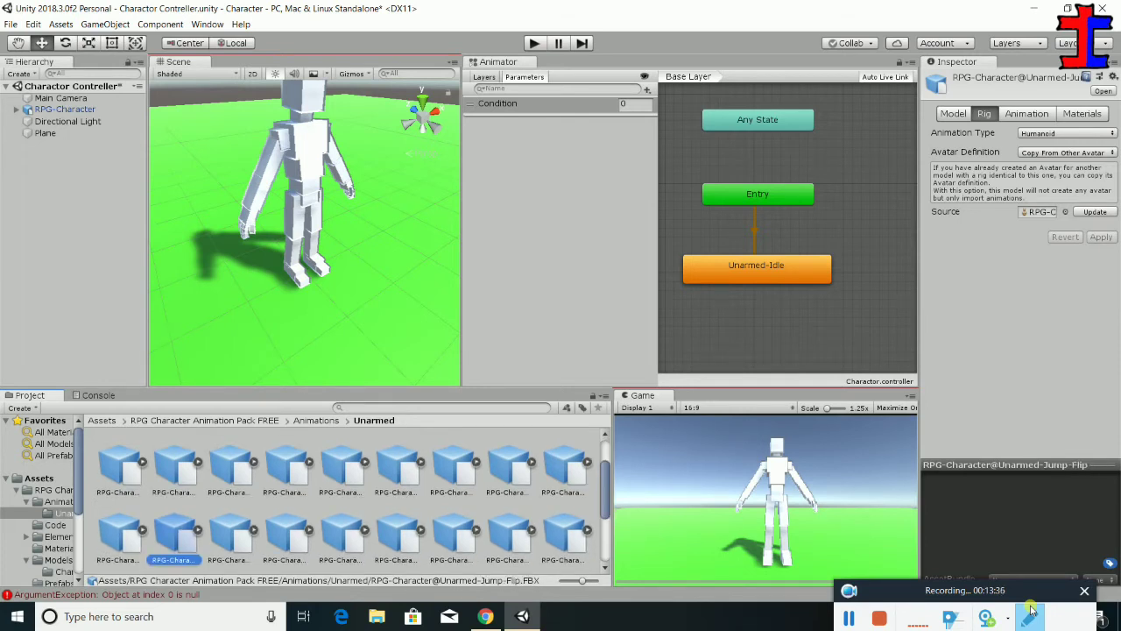
pyautogui.press('Right')
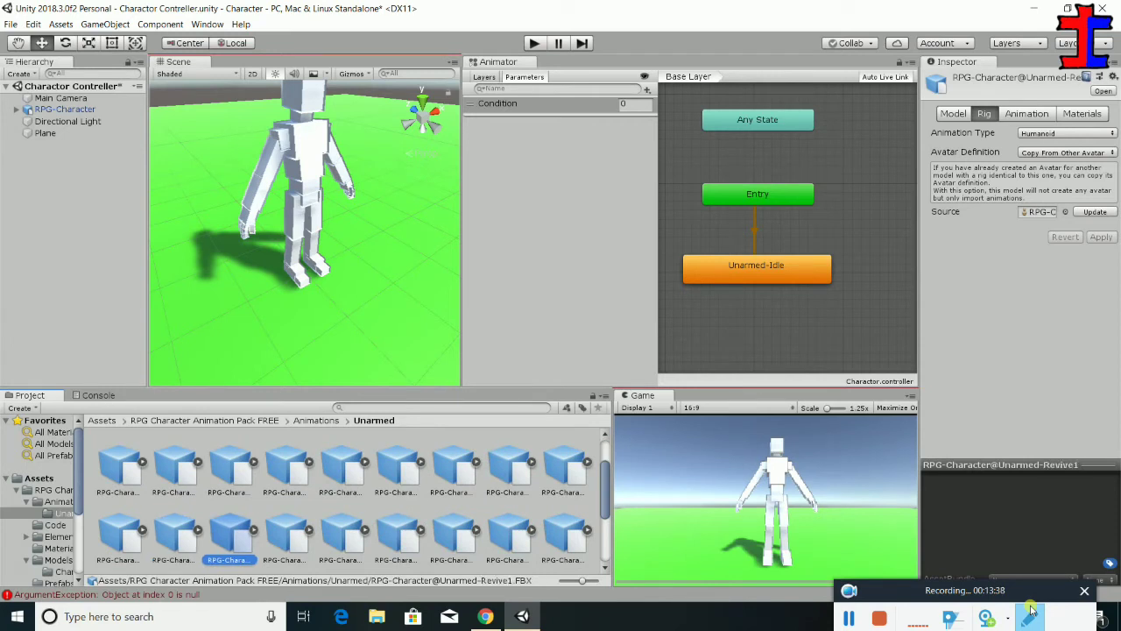
pyautogui.press('Right')
pyautogui.press('Right')
pyautogui.press('Left')
pyautogui.press('Left')
pyautogui.press('Right')
pyautogui.press('Right')
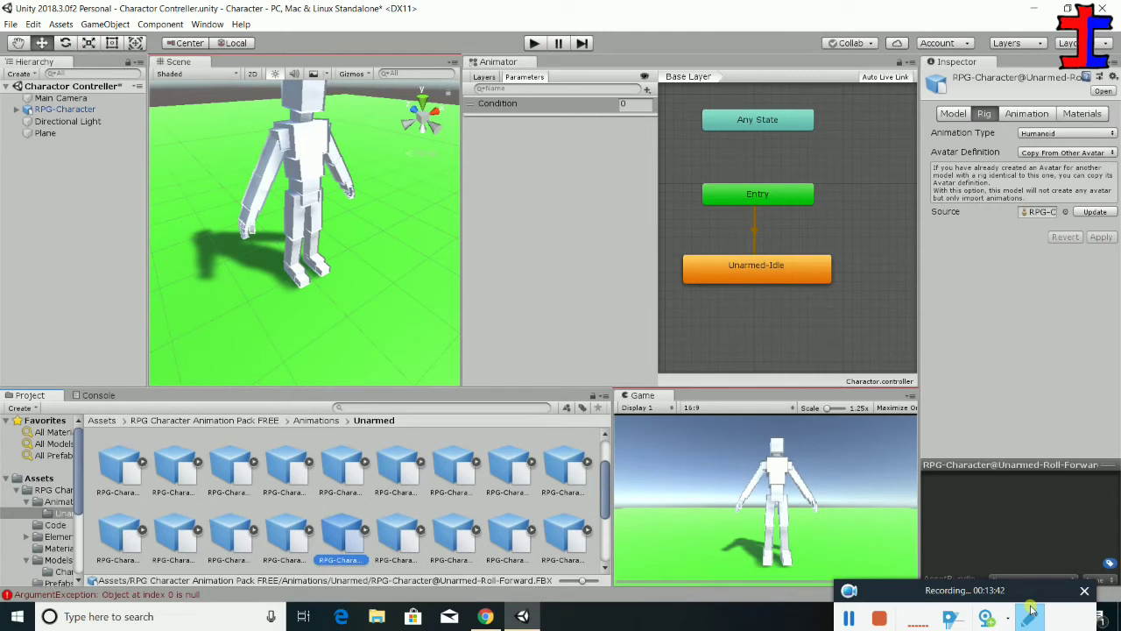
pyautogui.press('Right')
pyautogui.press('Right')
pyautogui.press('Right')
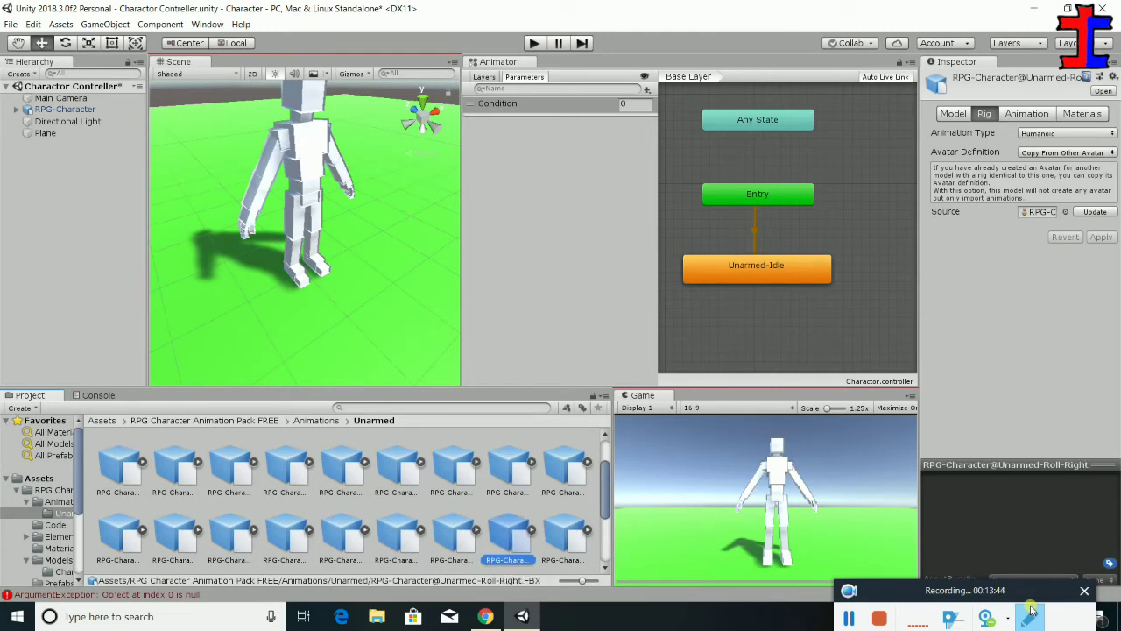
pyautogui.press('Right')
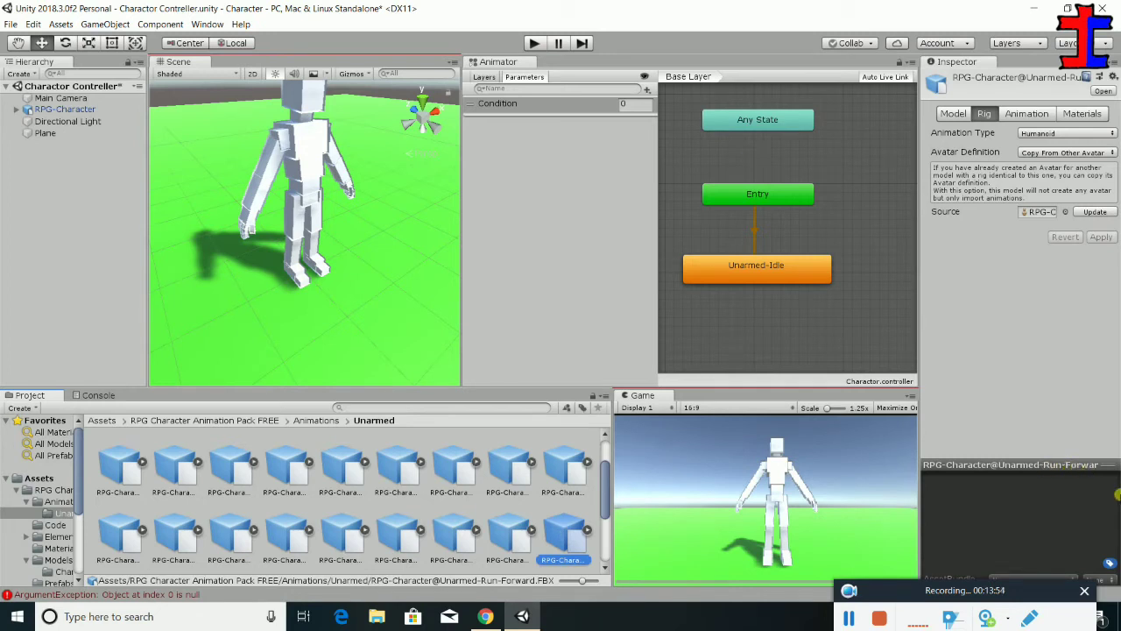
pyautogui.press('Right')
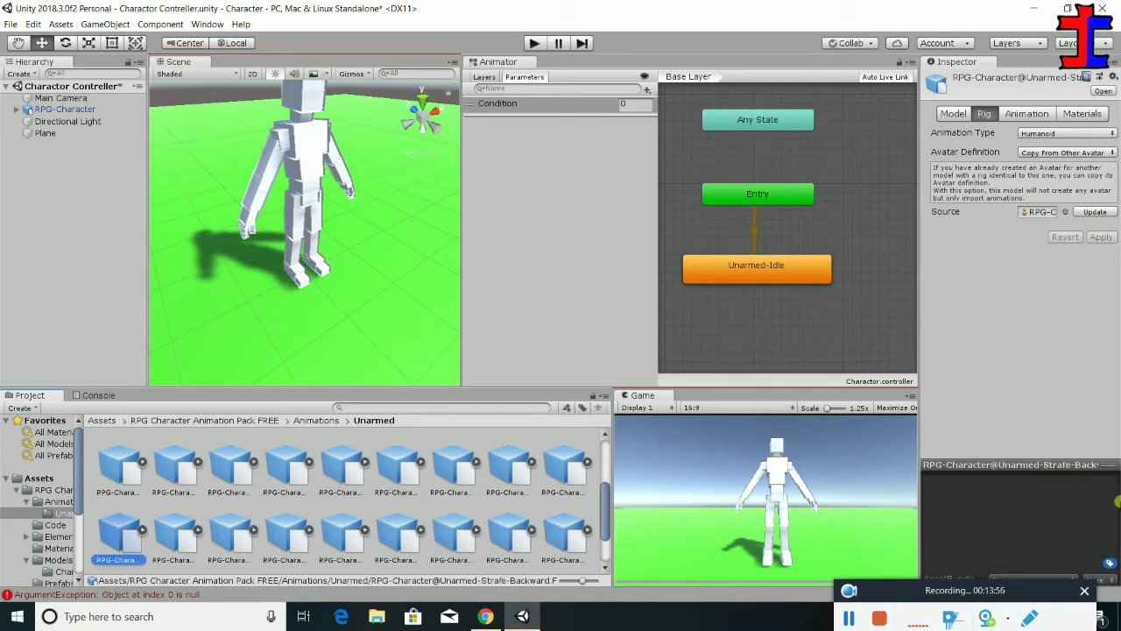
pyautogui.press('Left')
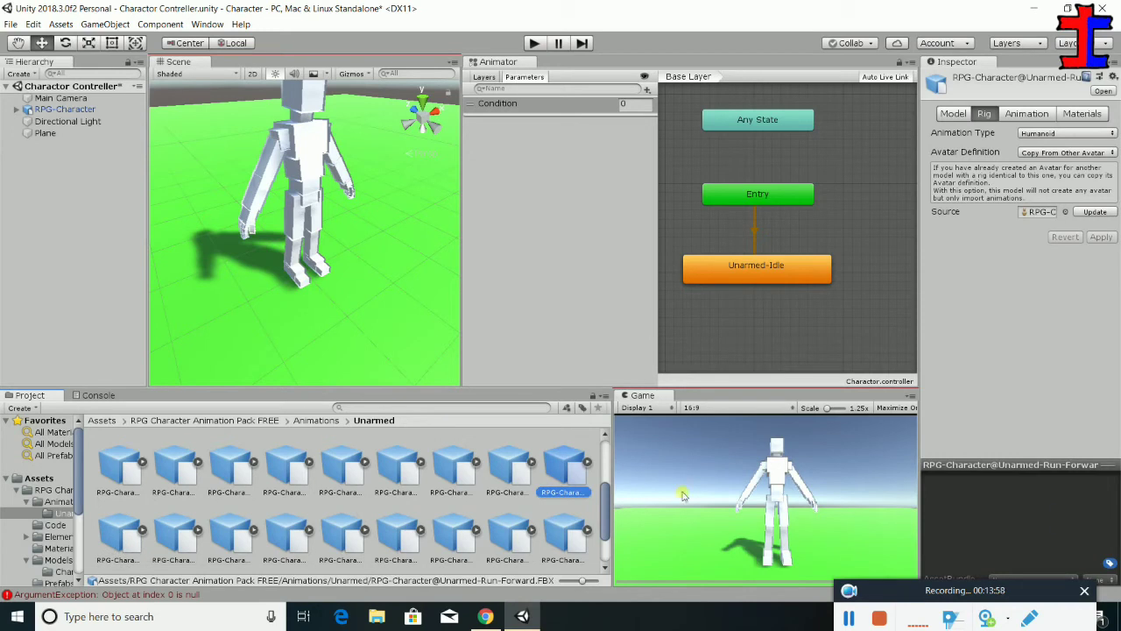
pyautogui.click(562, 473)
# Add an Unarmed-Run-Forward state and arrange it beneath Unarmed-Idle
pyautogui.moveTo(562, 473); pyautogui.dragTo(725, 332)
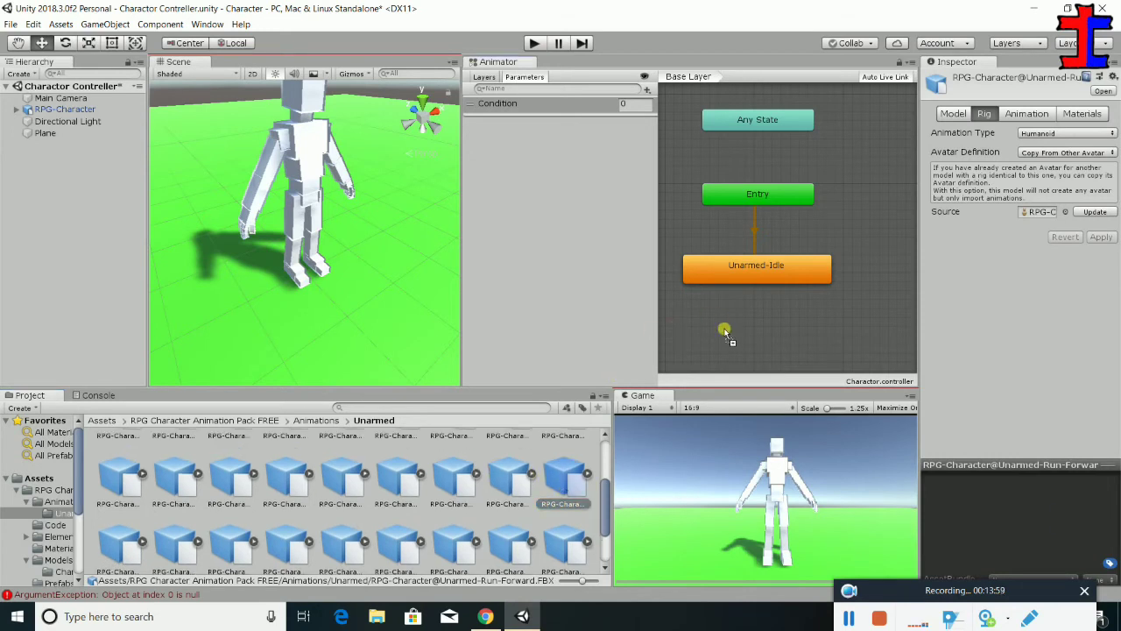
pyautogui.click(801, 332)
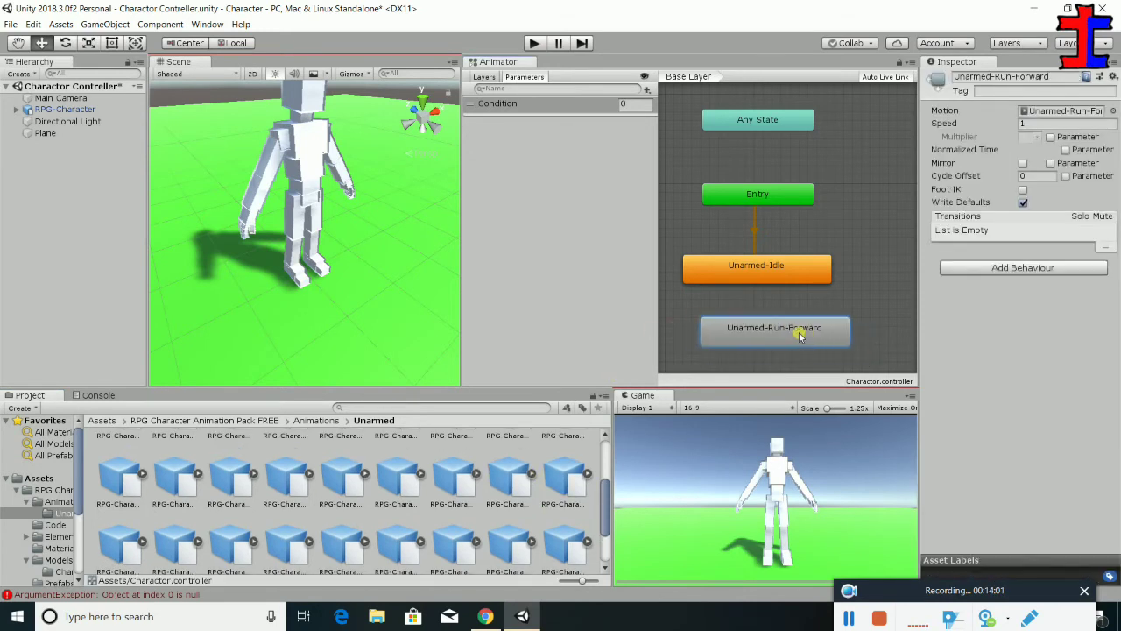
pyautogui.moveTo(774, 264); pyautogui.dragTo(778, 230)
pyautogui.click(782, 333)
pyautogui.moveTo(782, 333); pyautogui.dragTo(786, 314)
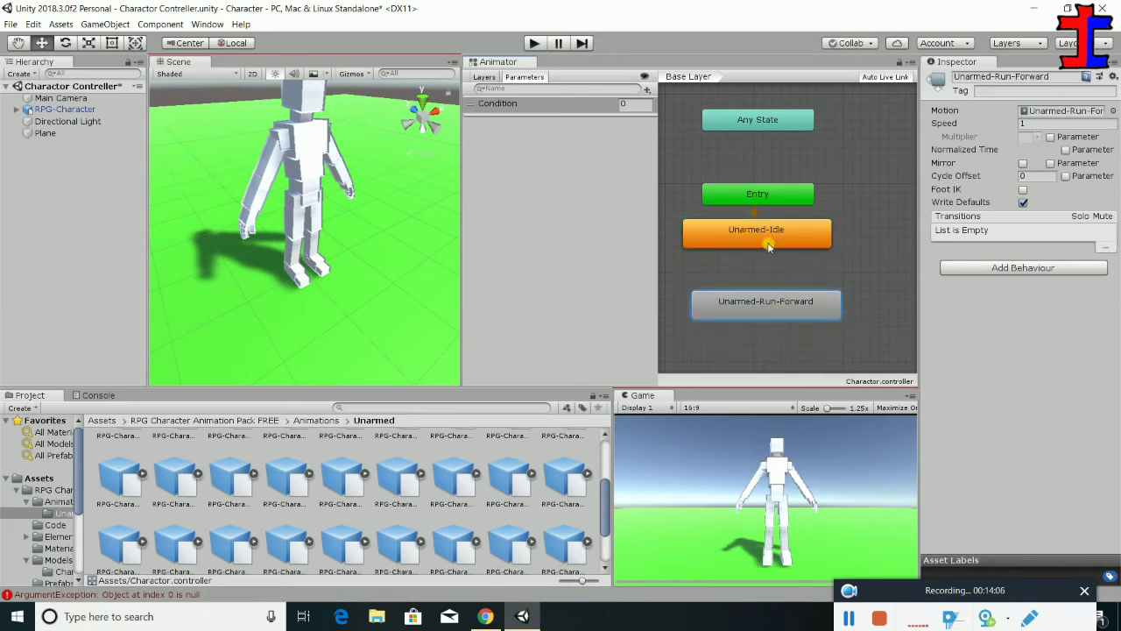
pyautogui.click(768, 245)
# Create transitions from Unarmed-Idle to Unarmed-Run-Forward and back
pyautogui.rightClick(755, 242)
pyautogui.click(793, 247)
pyautogui.click(756, 309)
pyautogui.rightClick(782, 306)
pyautogui.click(797, 316)
pyautogui.click(793, 244)
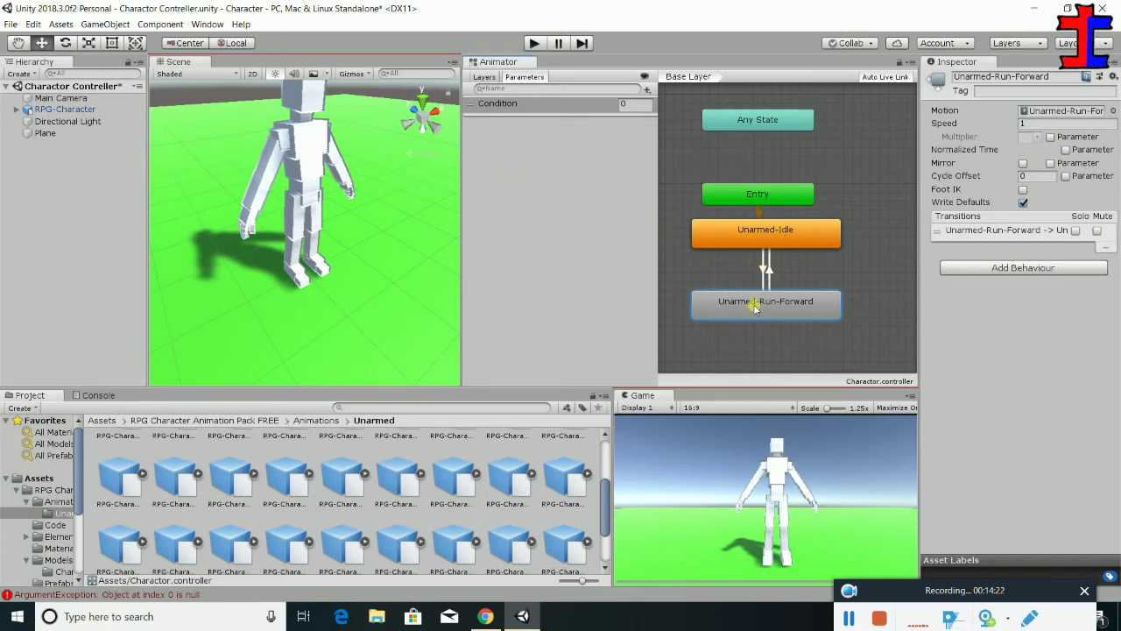
# Inspect the Idle and Run-Forward states and the transition between them
pyautogui.click(762, 268)
pyautogui.click(766, 245)
pyautogui.click(765, 268)
pyautogui.click(767, 233)
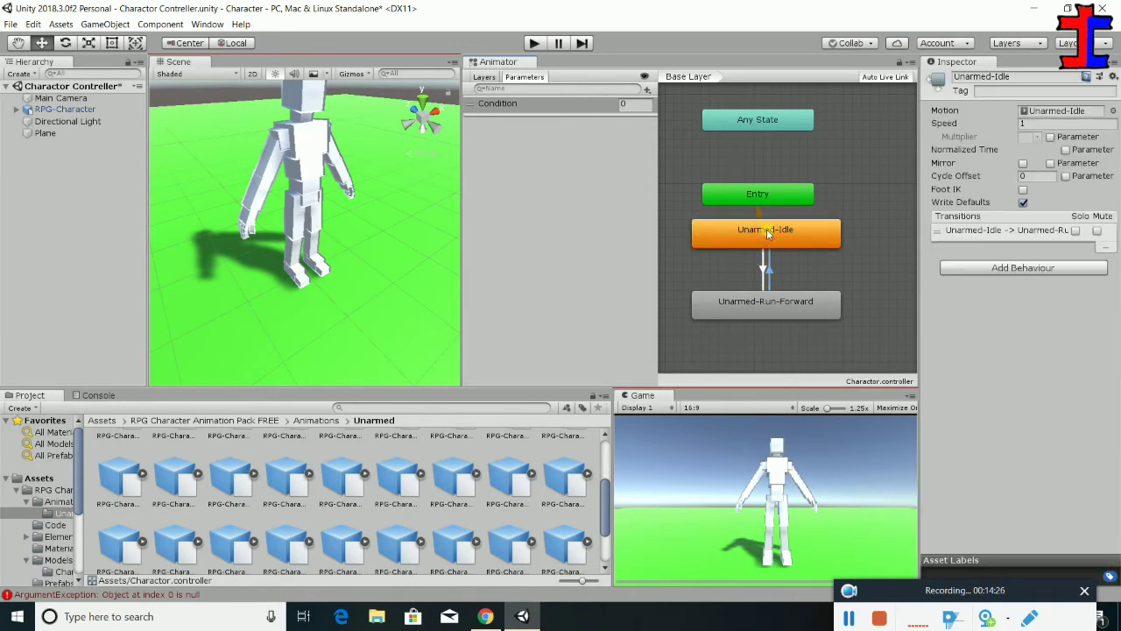
pyautogui.click(767, 308)
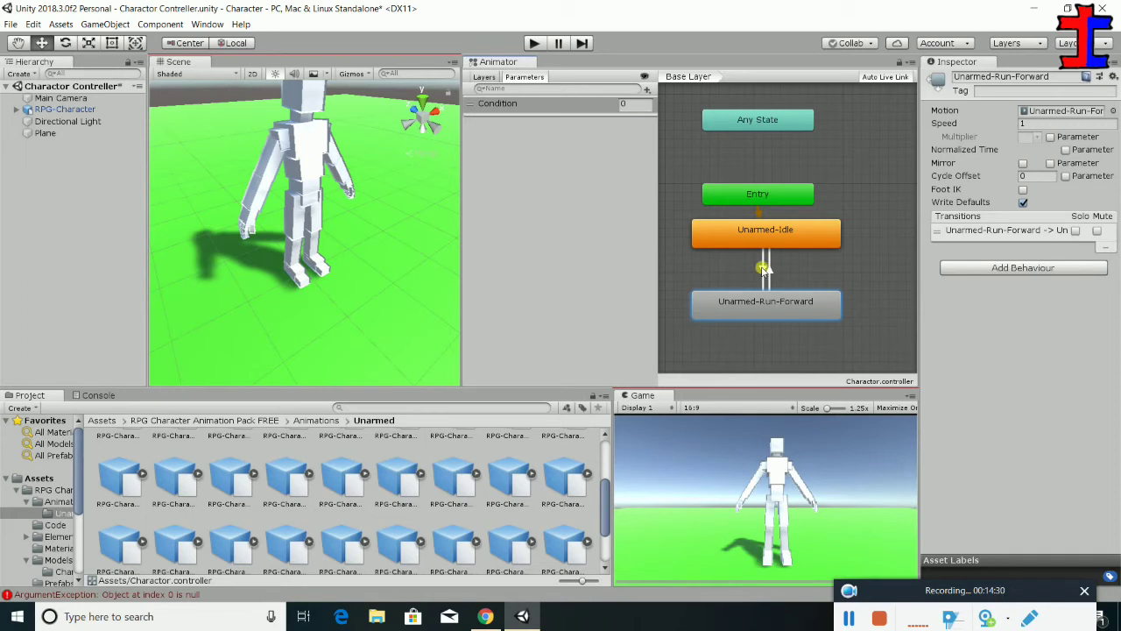
pyautogui.click(763, 269)
pyautogui.click(776, 311)
# Add an Int parameter named Cindition with a default value of 1
pyautogui.click(648, 90)
pyautogui.click(673, 107)
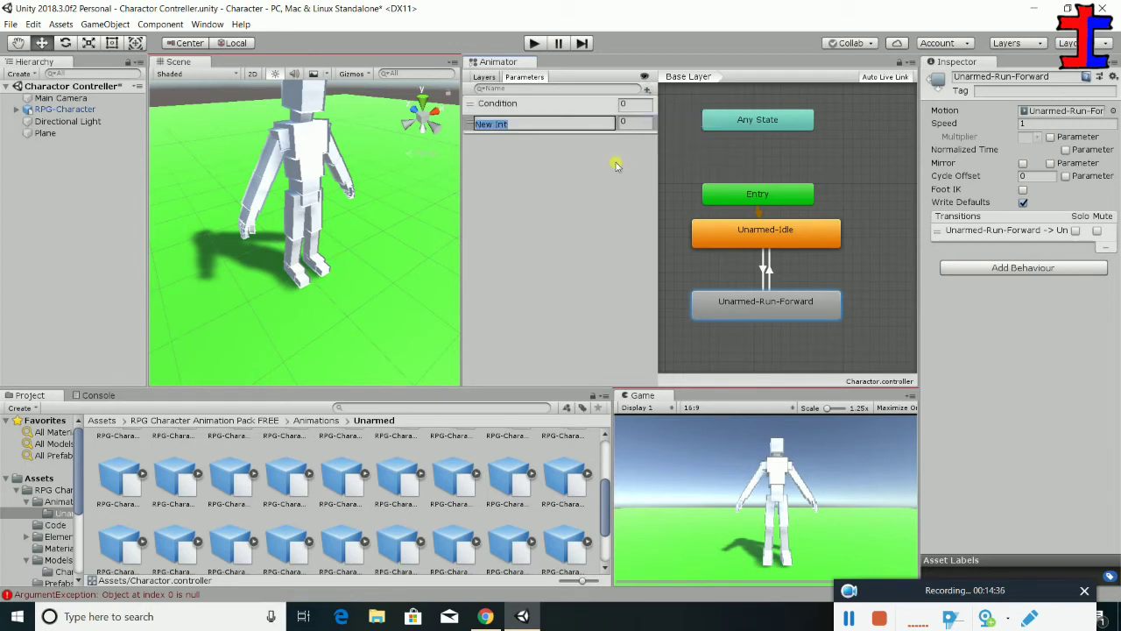
pyautogui.write('Cindition')
pyautogui.click(635, 122)
pyautogui.write('1')
pyautogui.click(628, 230)
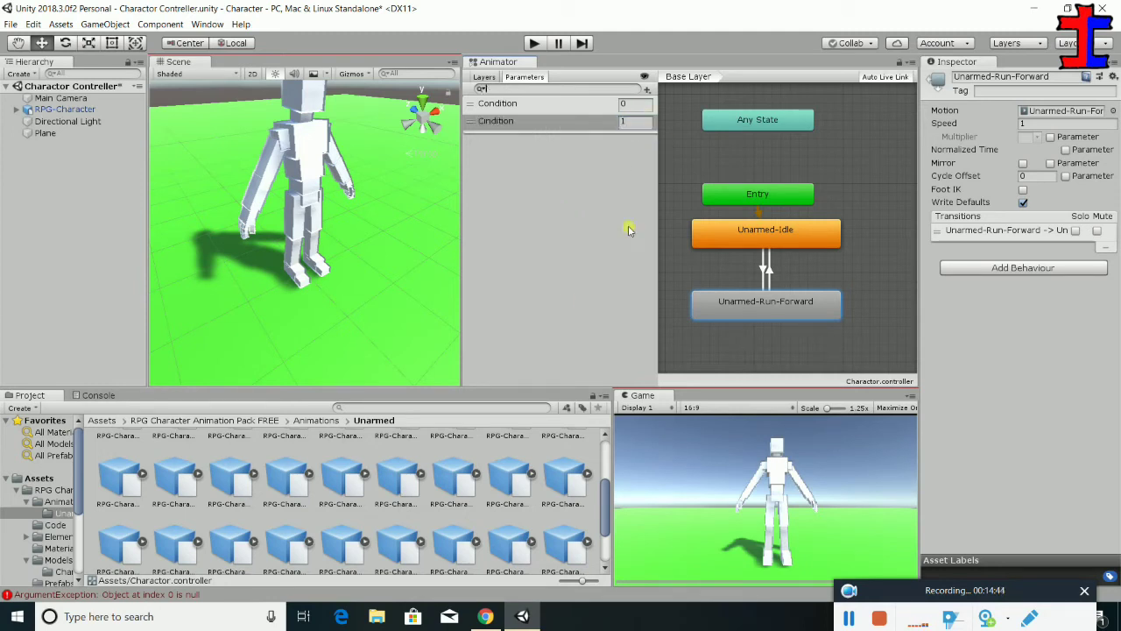
pyautogui.click(764, 304)
pyautogui.click(764, 270)
pyautogui.click(765, 296)
# Give the Idle to Run-Forward transition the condition Condition Equals 1
pyautogui.click(938, 232)
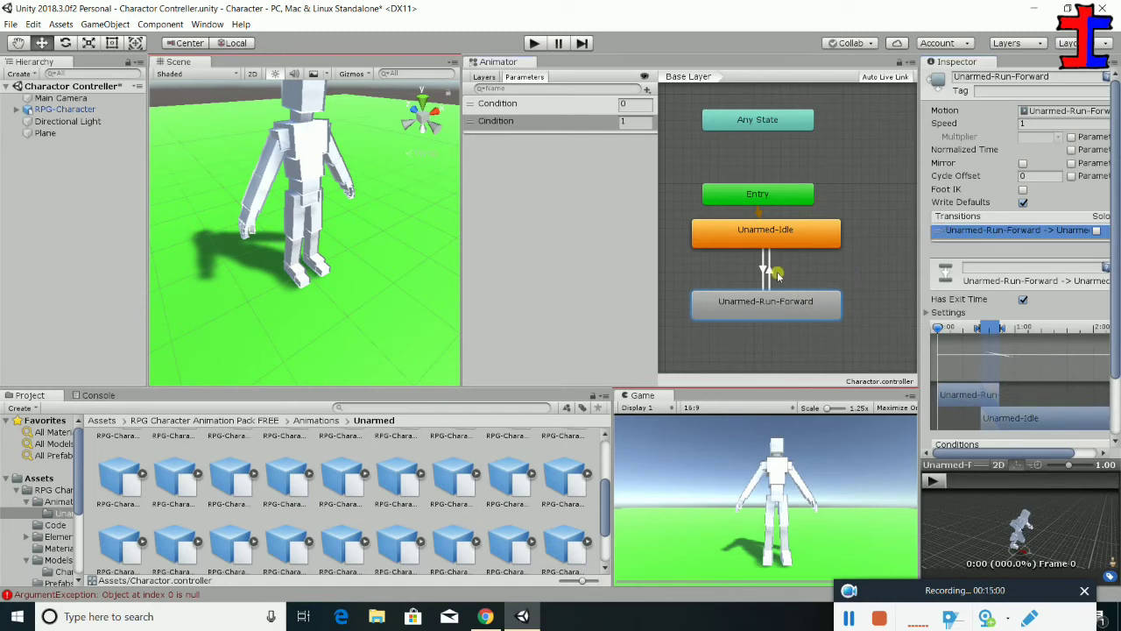
pyautogui.click(766, 271)
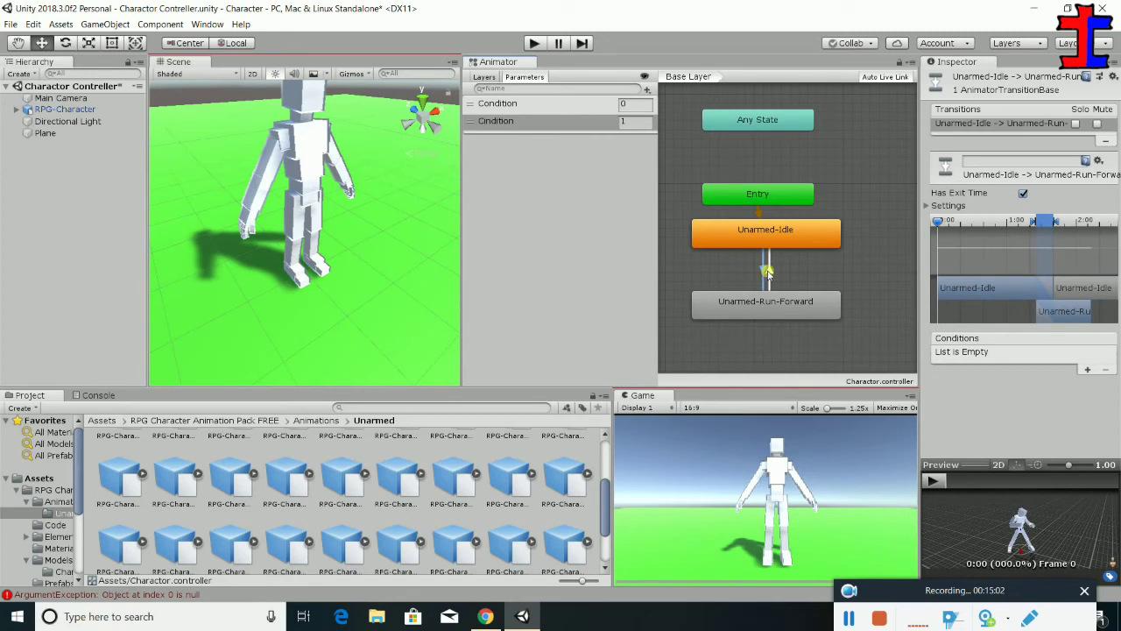
pyautogui.click(752, 231)
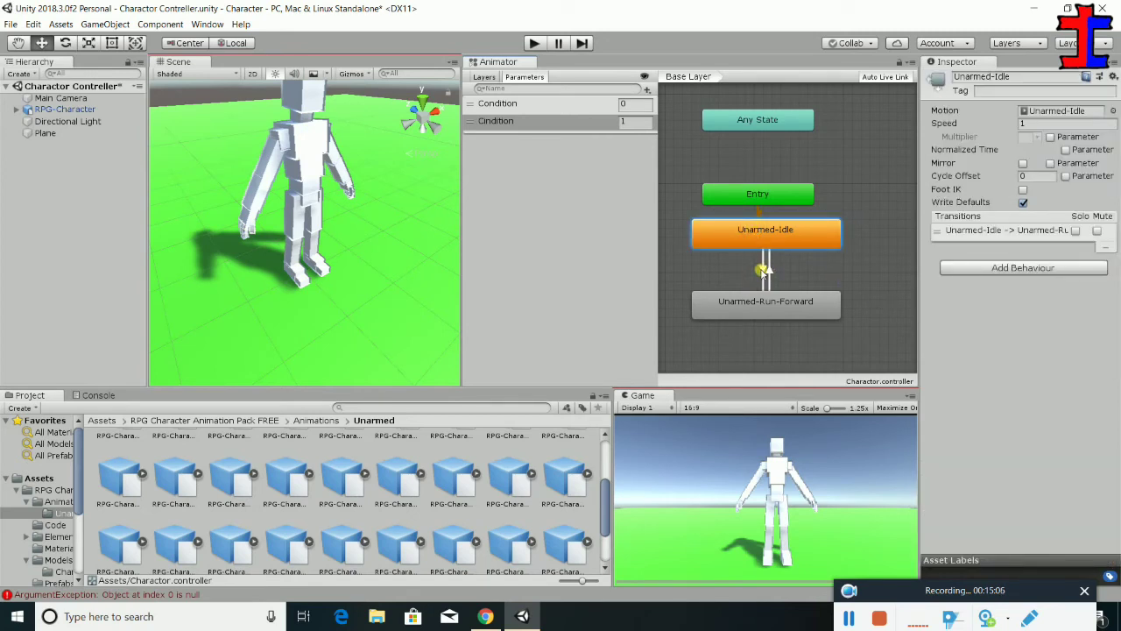
pyautogui.click(764, 271)
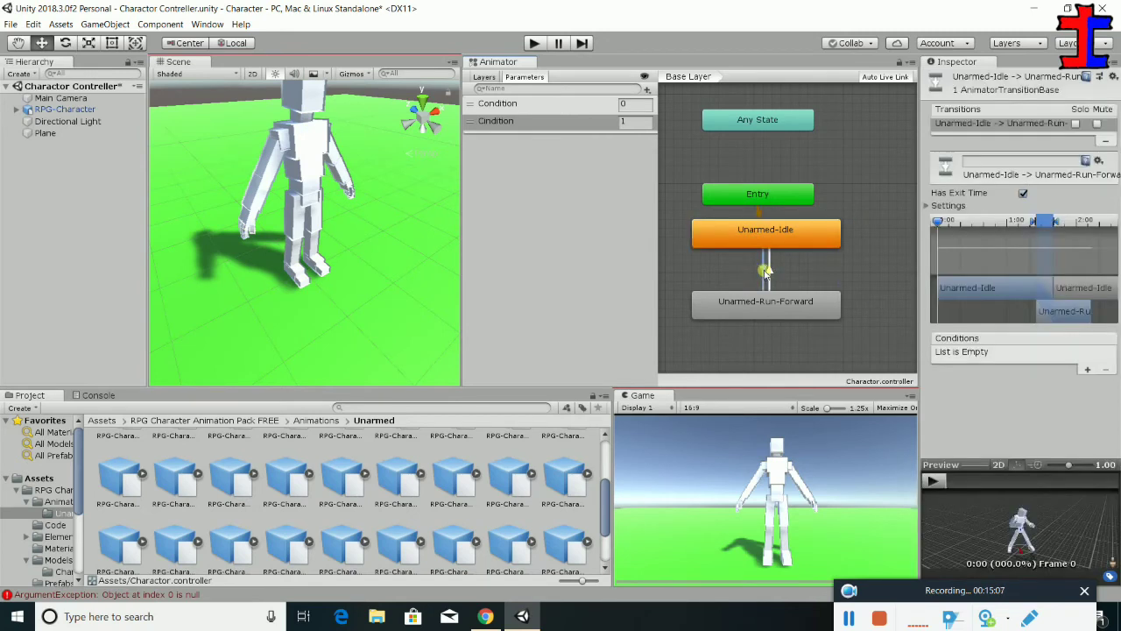
pyautogui.click(1088, 370)
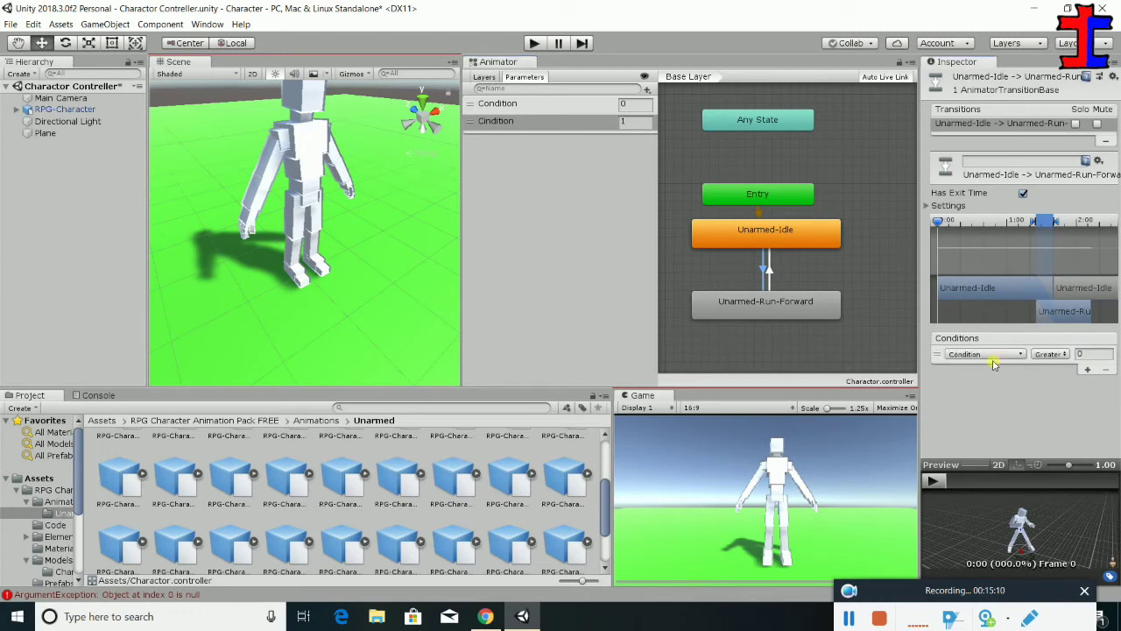
pyautogui.click(1046, 355)
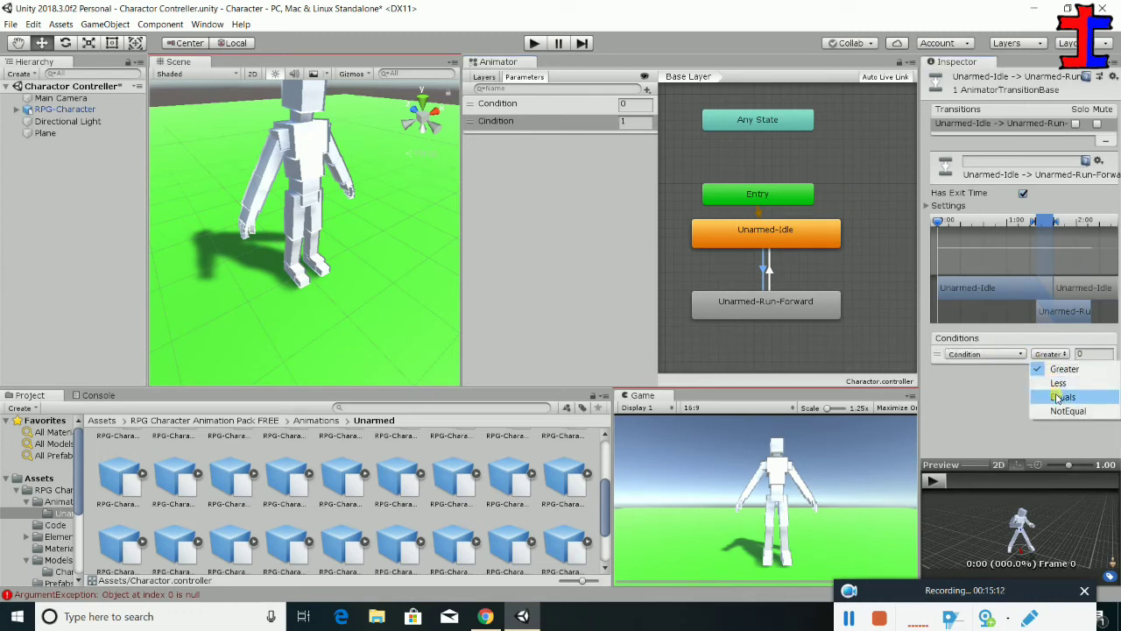
pyautogui.click(1059, 399)
pyautogui.click(1091, 354)
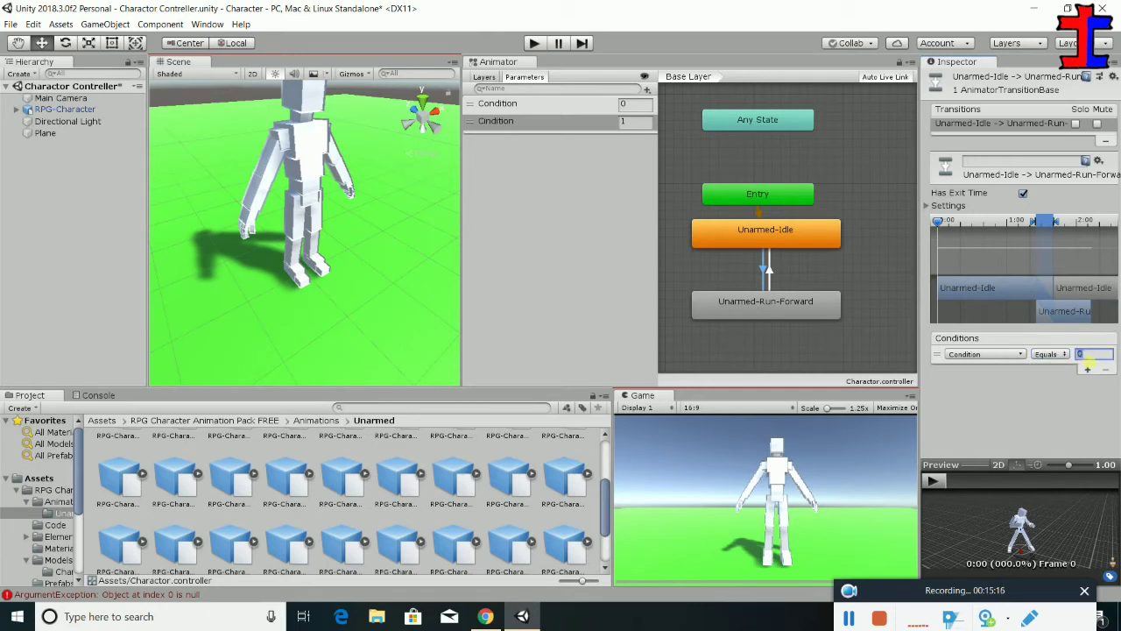
pyautogui.write('1')
# Set the Run-Forward to Idle transition to Condition NotEqual 1, then enter Play mode
pyautogui.click(776, 298)
pyautogui.click(770, 273)
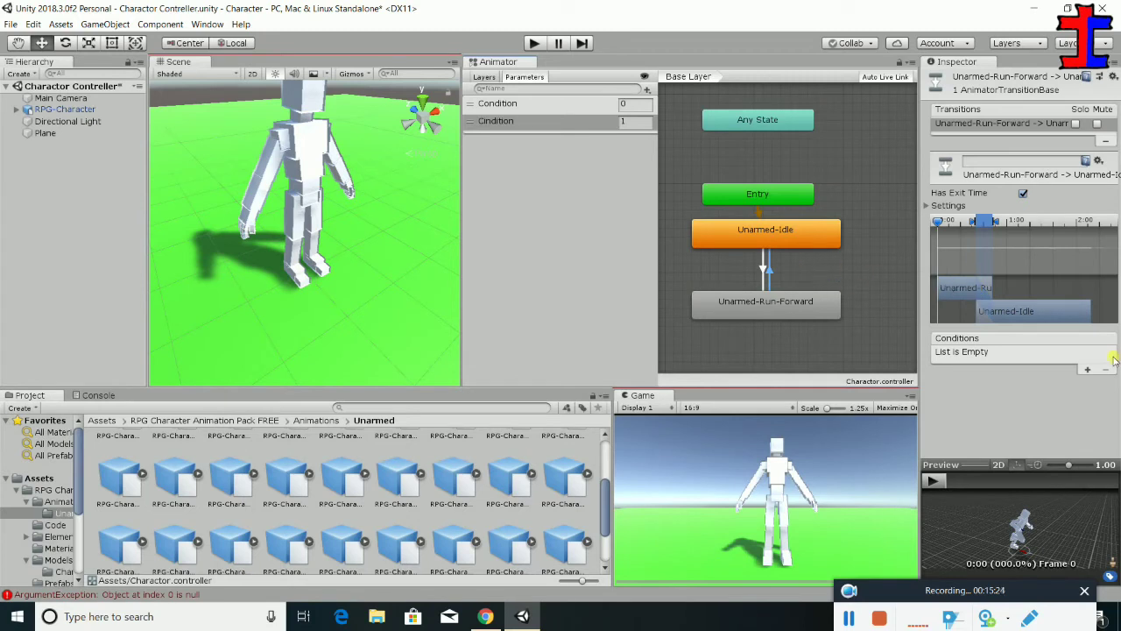
pyautogui.click(1086, 369)
pyautogui.click(1052, 354)
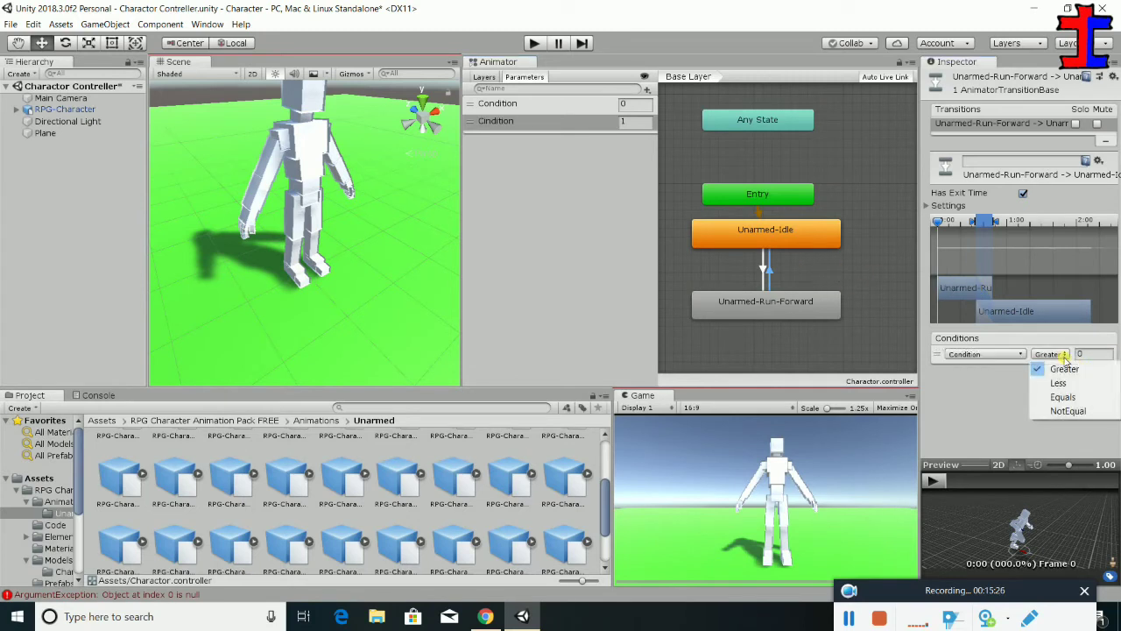
pyautogui.click(1069, 410)
pyautogui.click(1091, 354)
pyautogui.write('1')
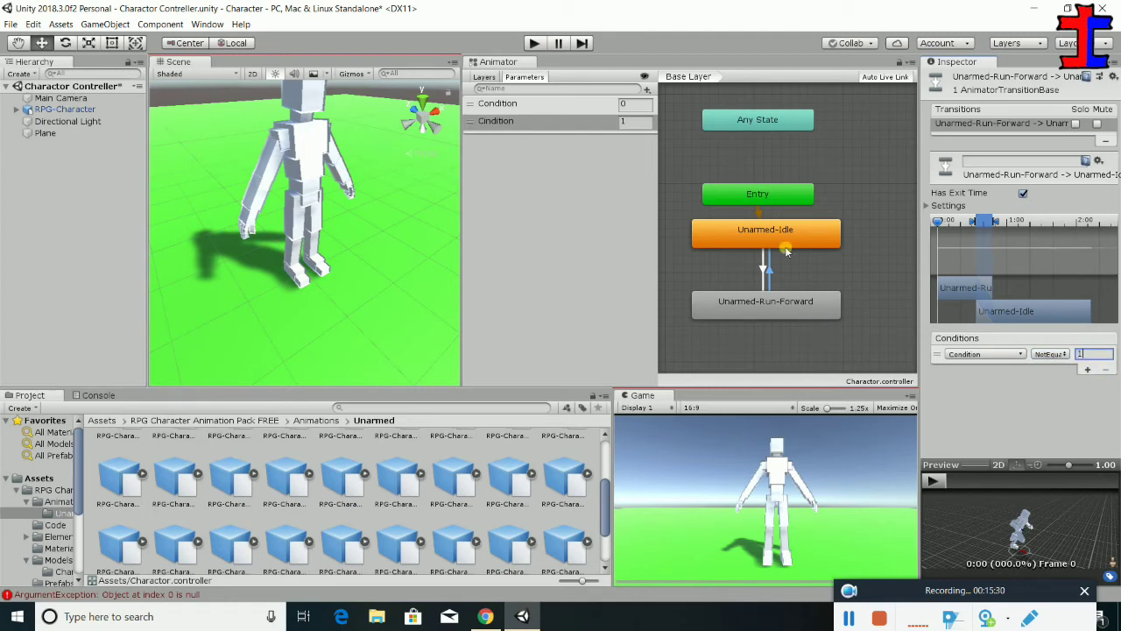
pyautogui.click(780, 262)
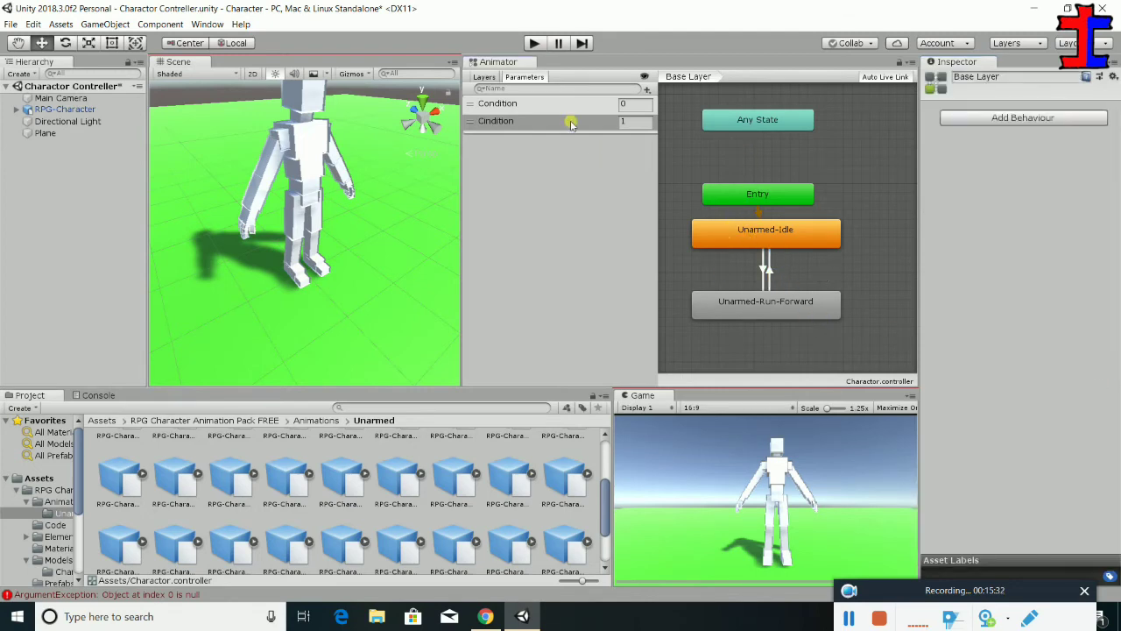
pyautogui.click(533, 43)
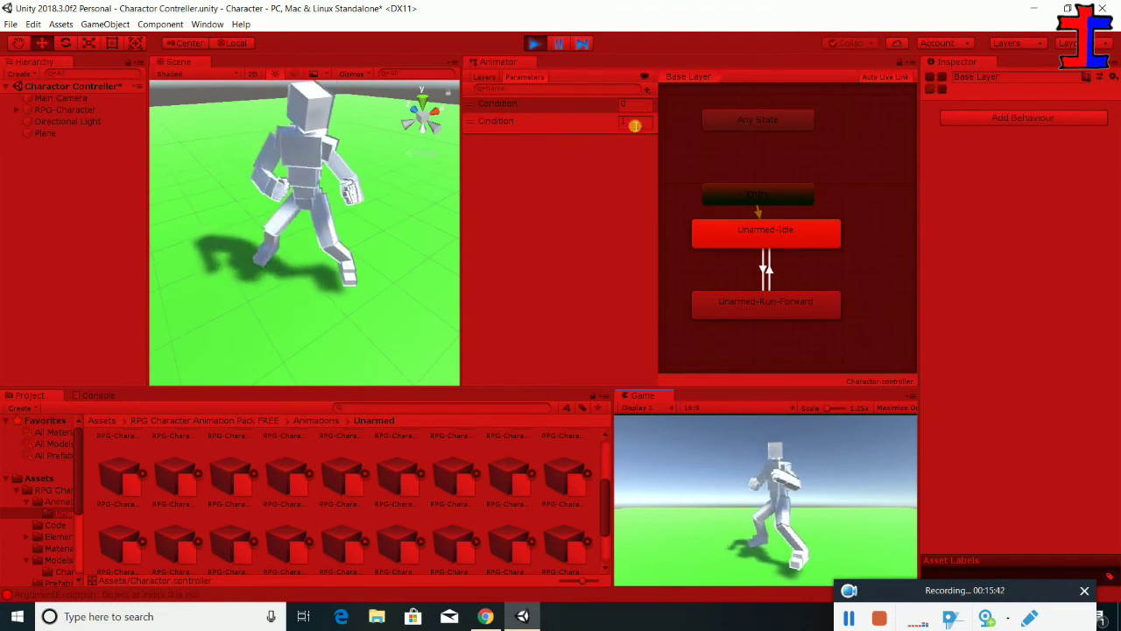
# Set the Condition parameter to 1 in the Animator while the game runs
pyautogui.click(589, 125)
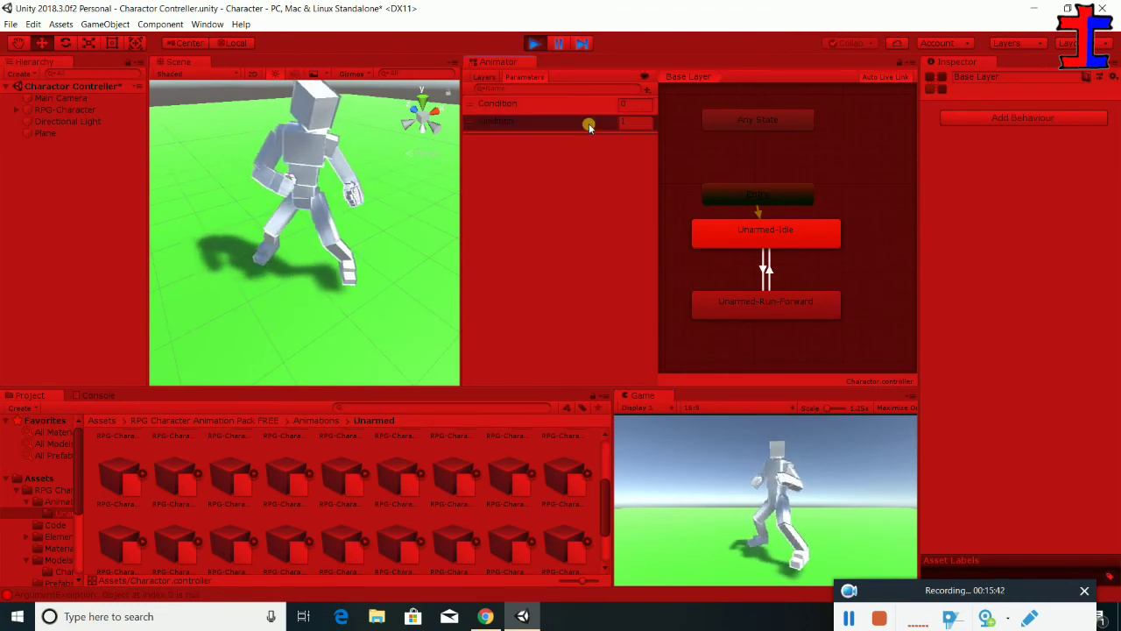
pyautogui.click(634, 105)
pyautogui.write('1')
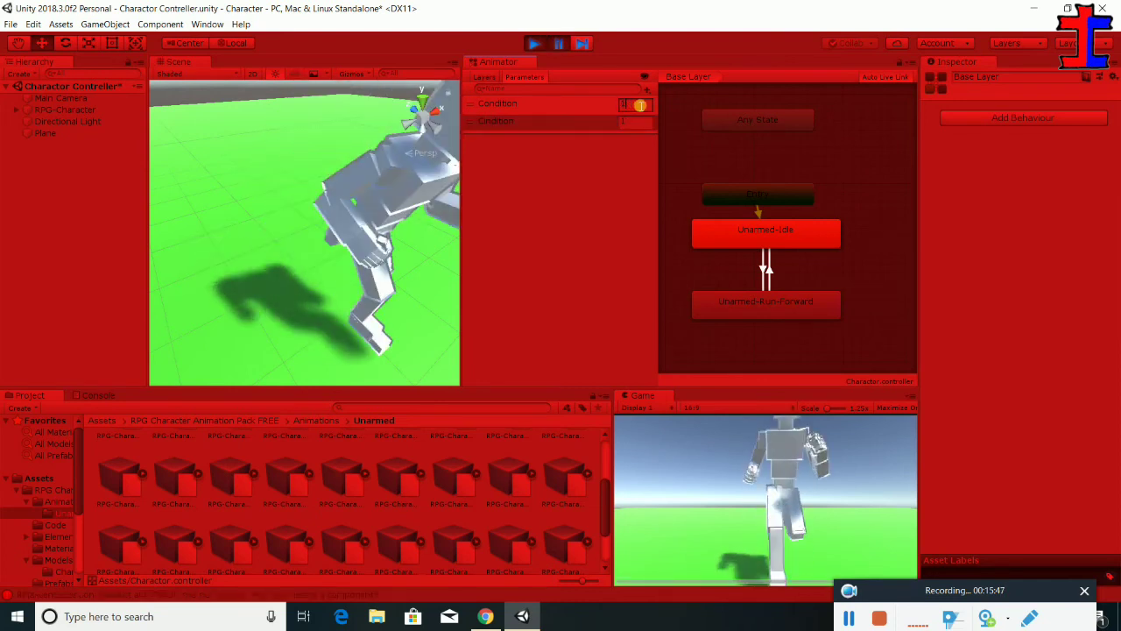
# View the scene at horizon level, edit the Cindition parameter's value, and pause the game
pyautogui.scroll(-3, 421, 251)
pyautogui.scroll(-2, 395, 251)
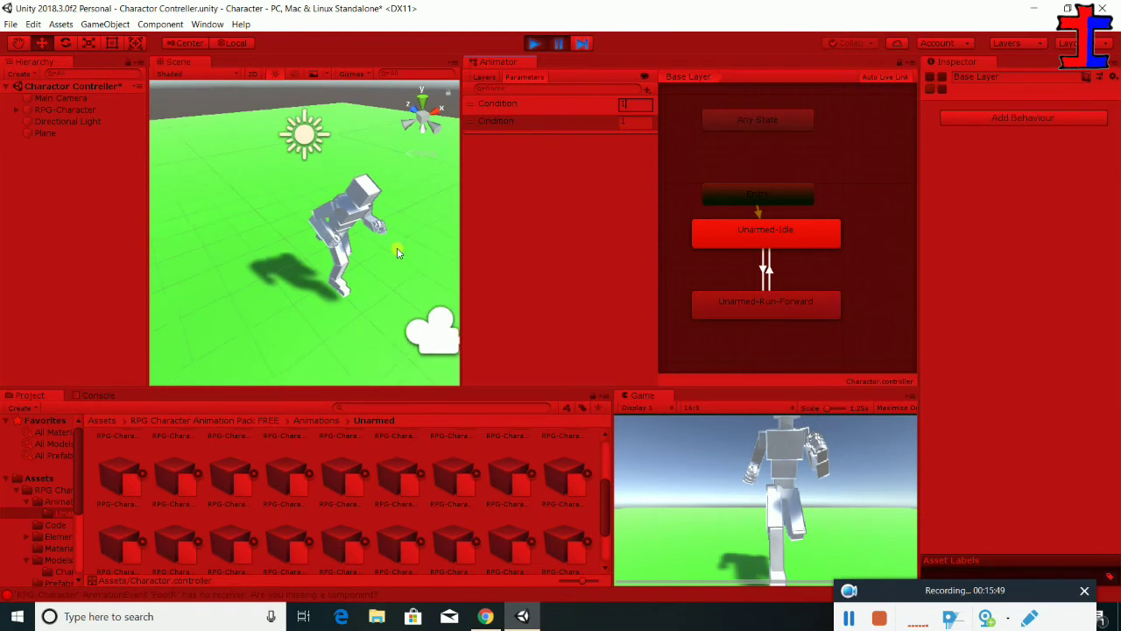
pyautogui.scroll(-2, 385, 252)
pyautogui.keyDown('alt'); pyautogui.moveTo(331, 260); pyautogui.dragTo(501, 198); pyautogui.keyUp('alt')
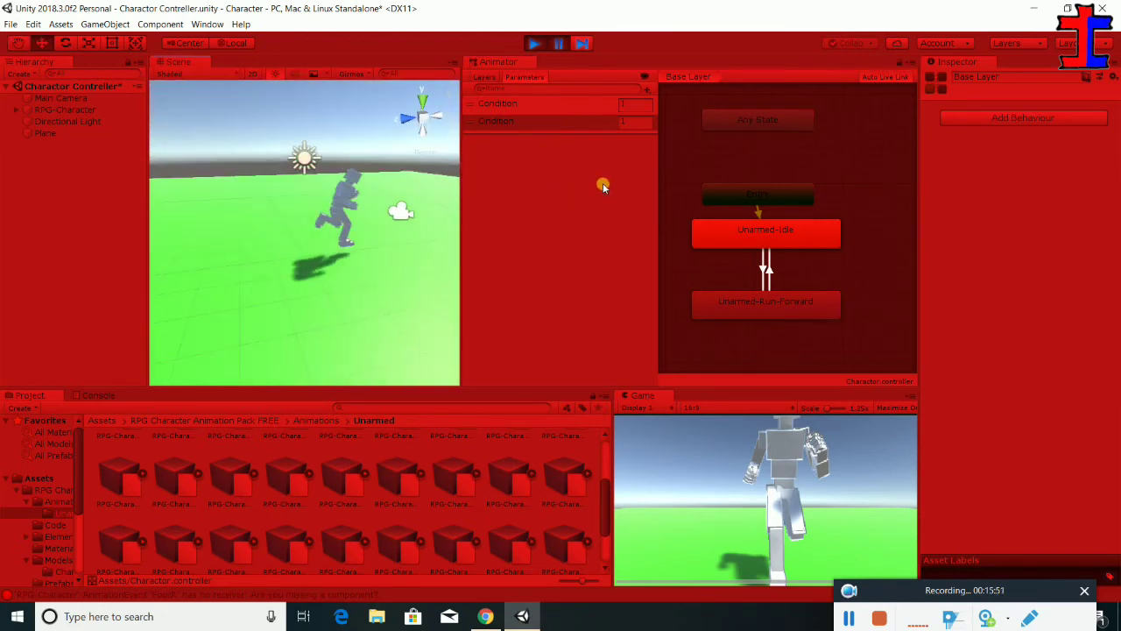
pyautogui.click(647, 125)
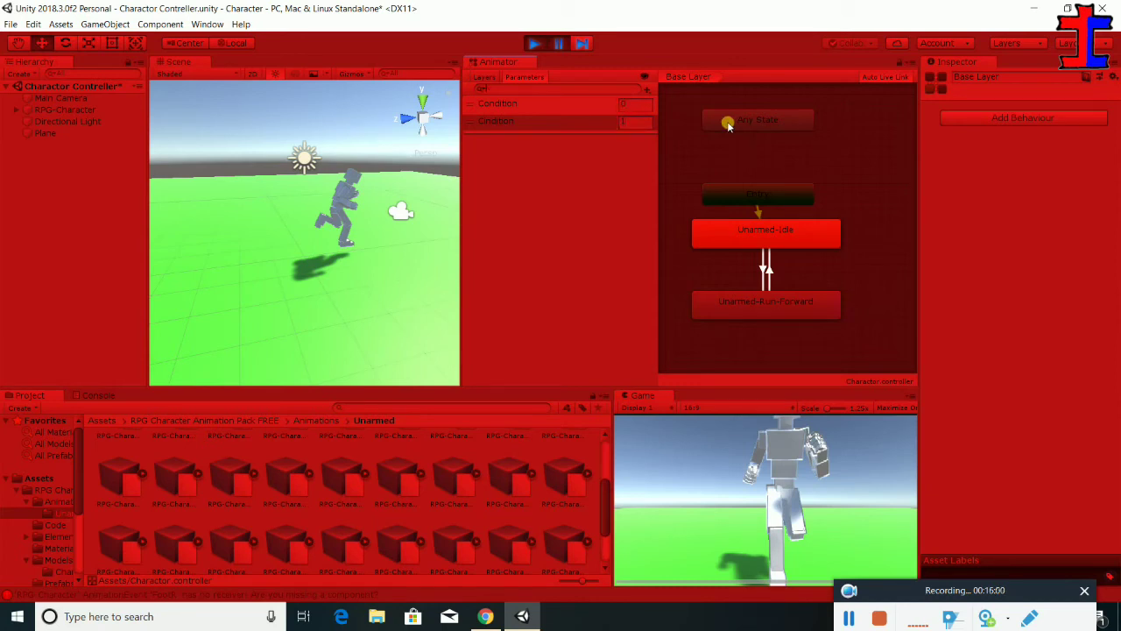
pyautogui.click(551, 44)
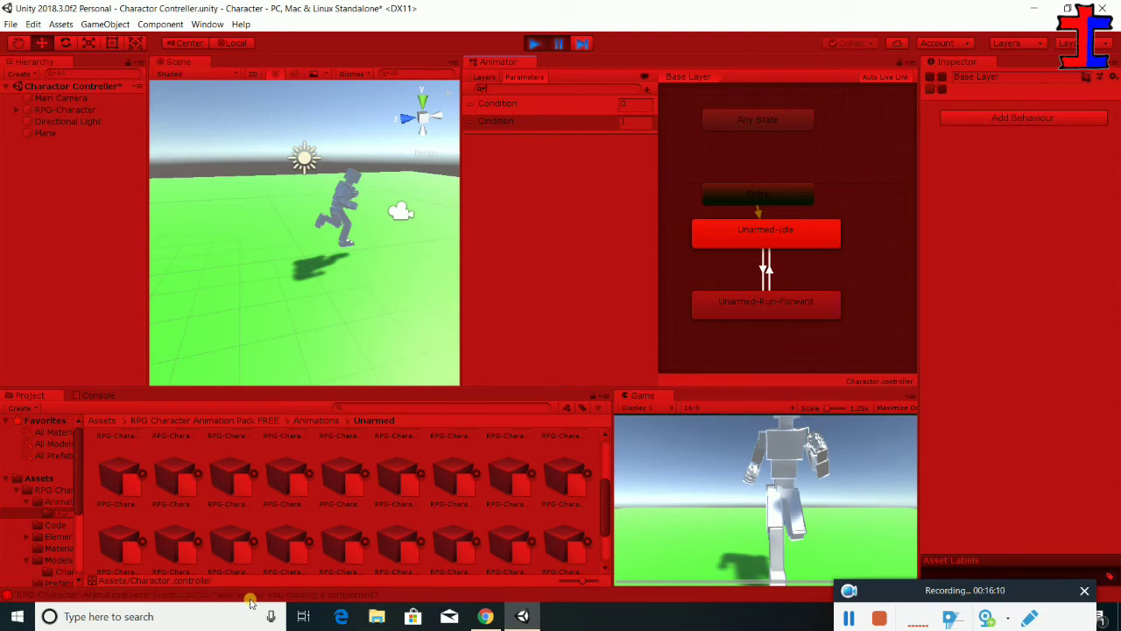
# Exit Play mode and inspect the Unarmed-Run-Forward state and its incoming transition from Idle
pyautogui.click(564, 47)
pyautogui.click(541, 46)
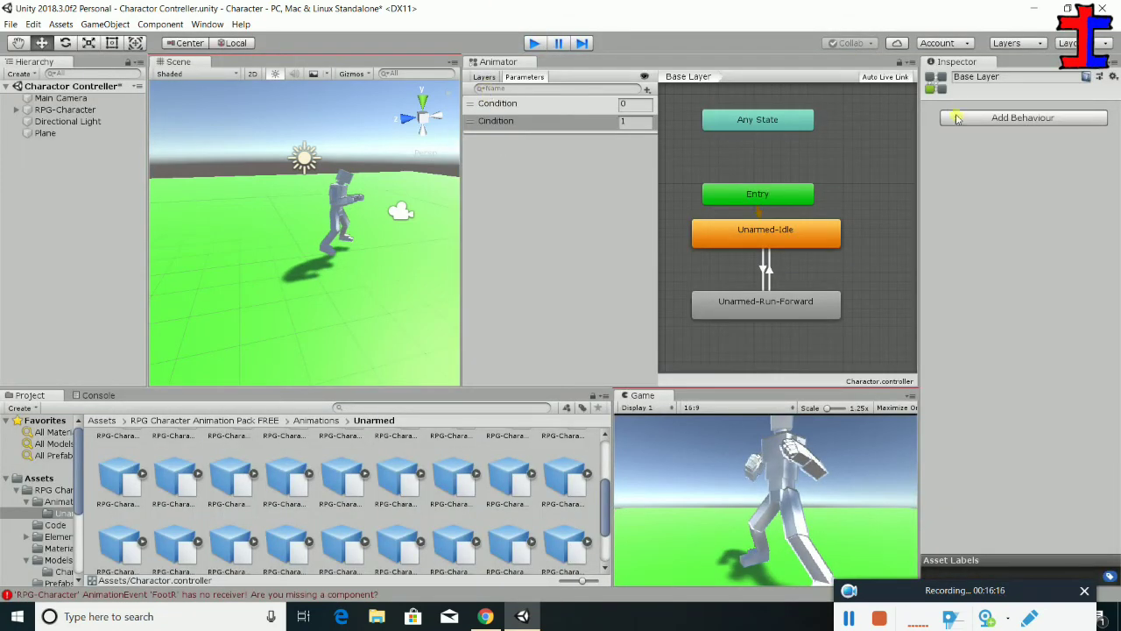
pyautogui.click(754, 303)
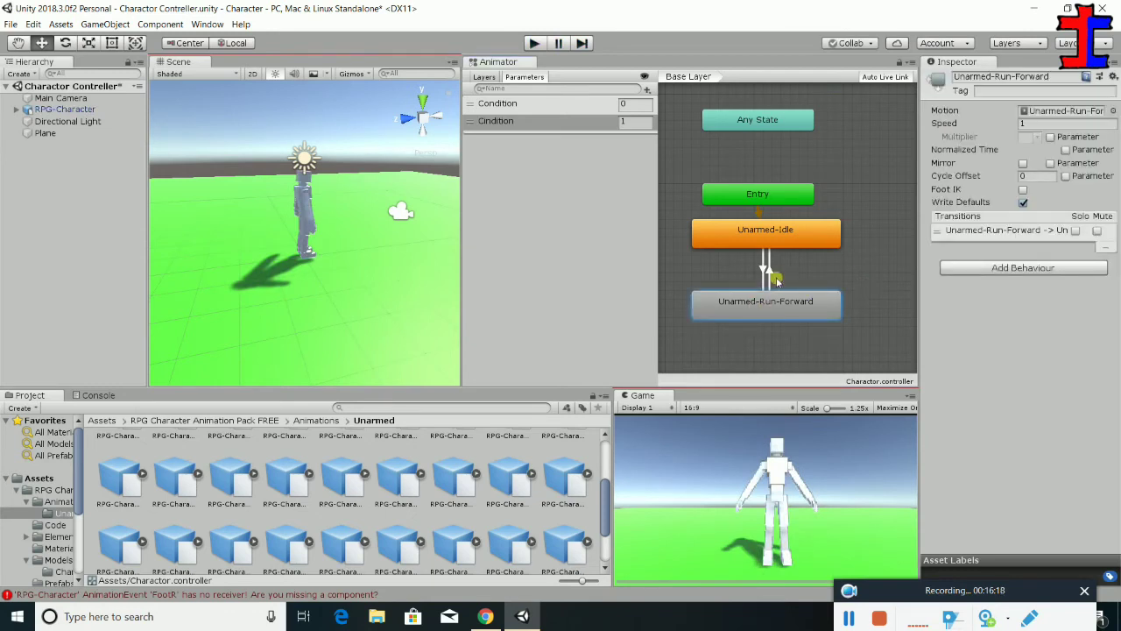
pyautogui.click(759, 266)
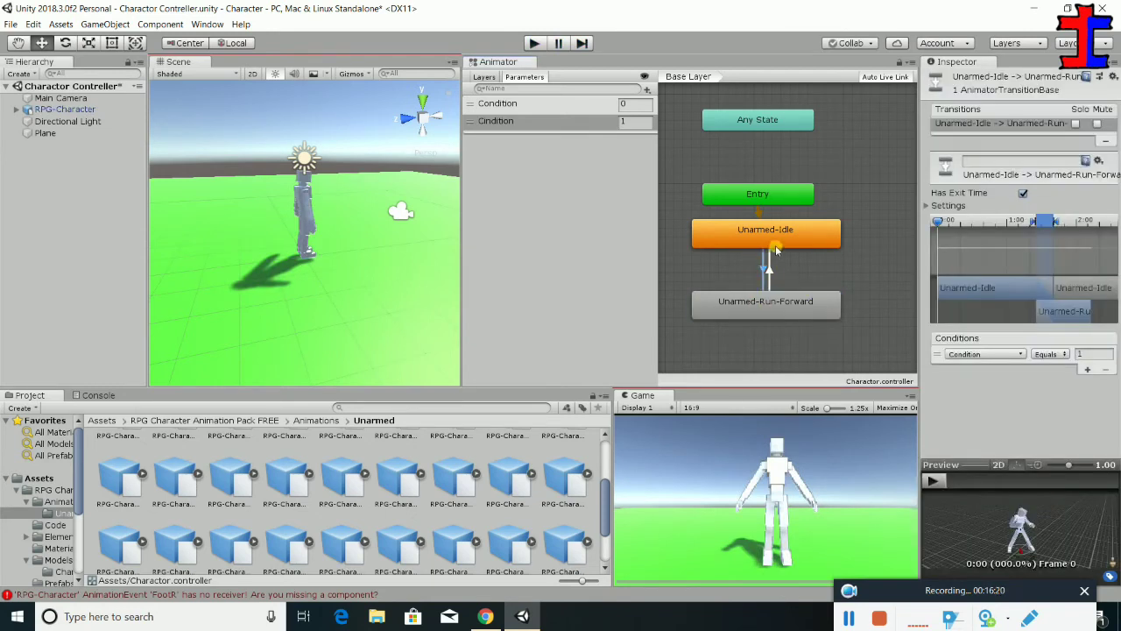
pyautogui.click(768, 296)
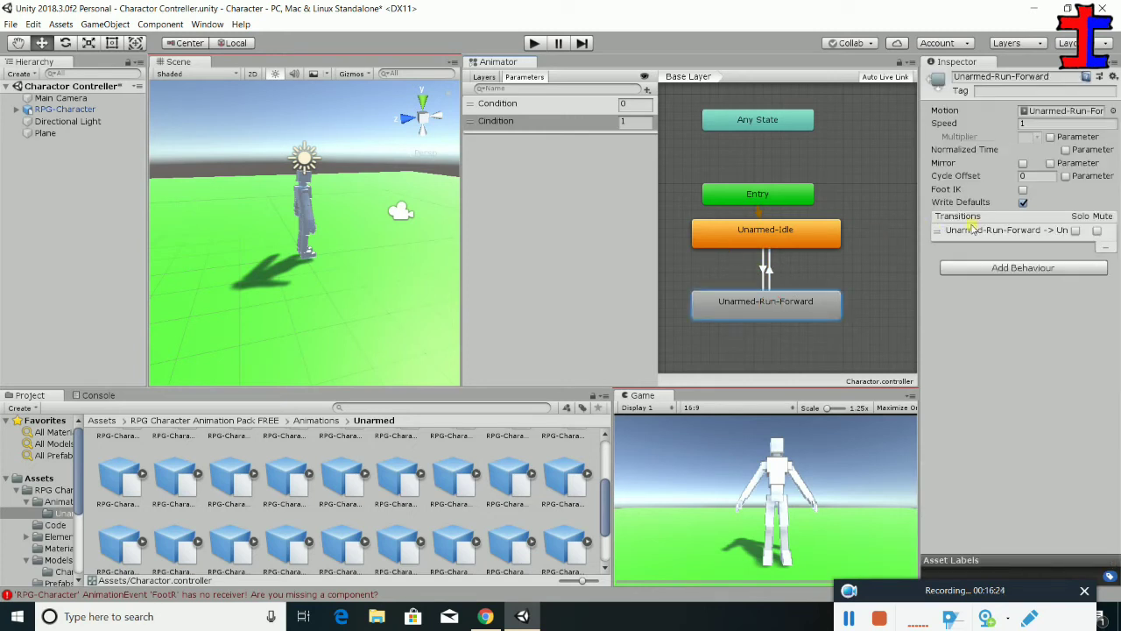
# Review the Run-Forward-to-Idle transition, Idle state and entry transition, then show Idle→Run-Forward and start Play
pyautogui.click(942, 233)
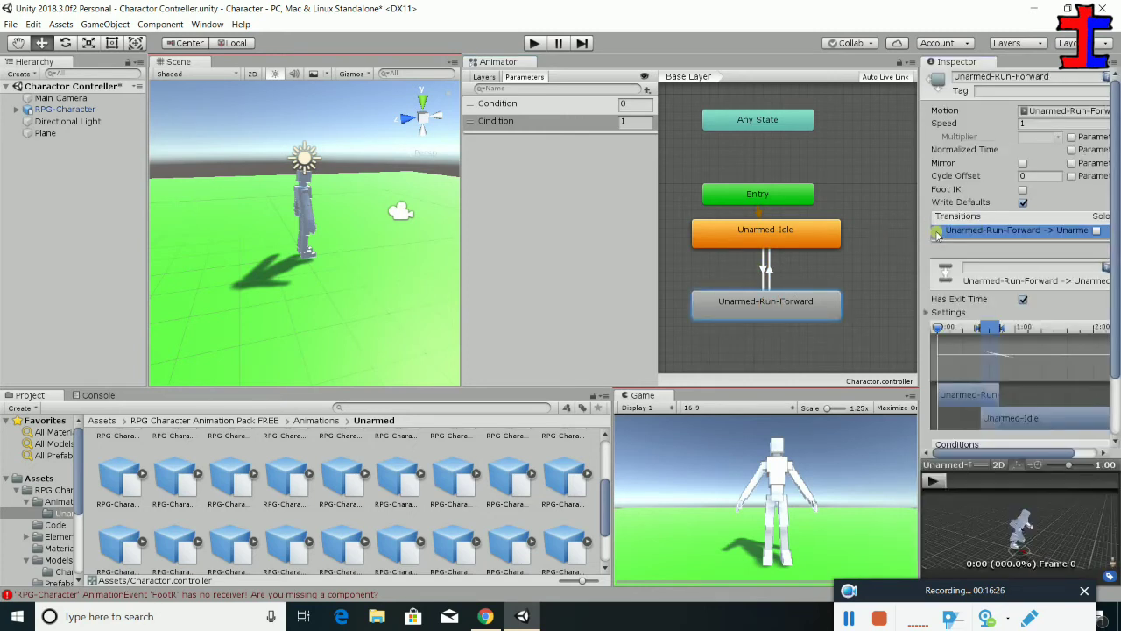
pyautogui.click(815, 237)
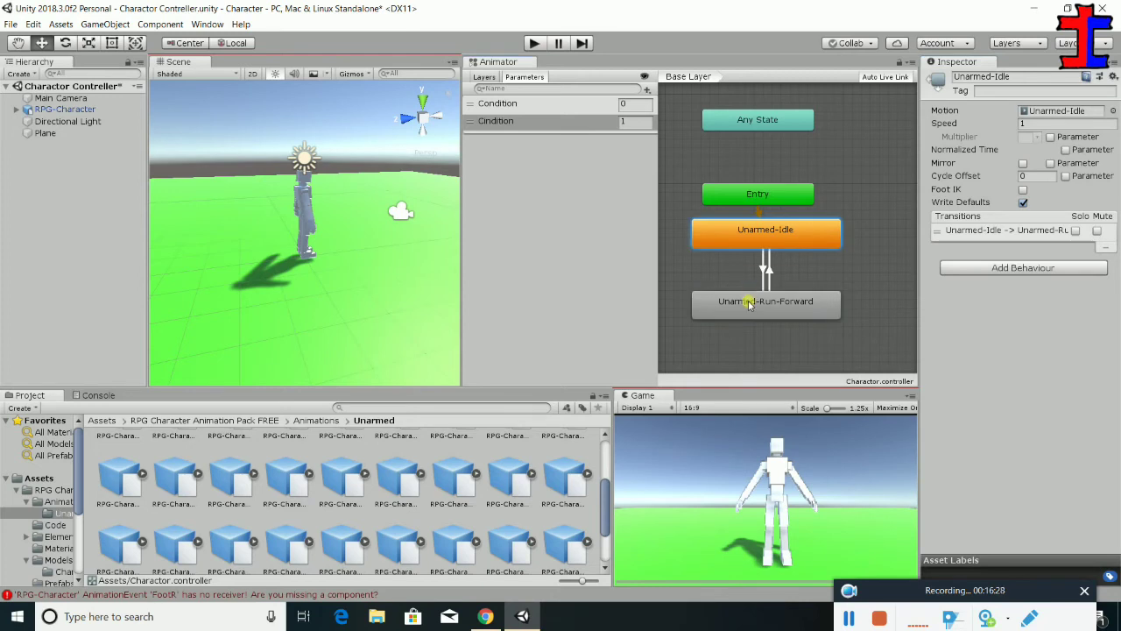
pyautogui.click(761, 213)
pyautogui.click(760, 235)
pyautogui.click(764, 270)
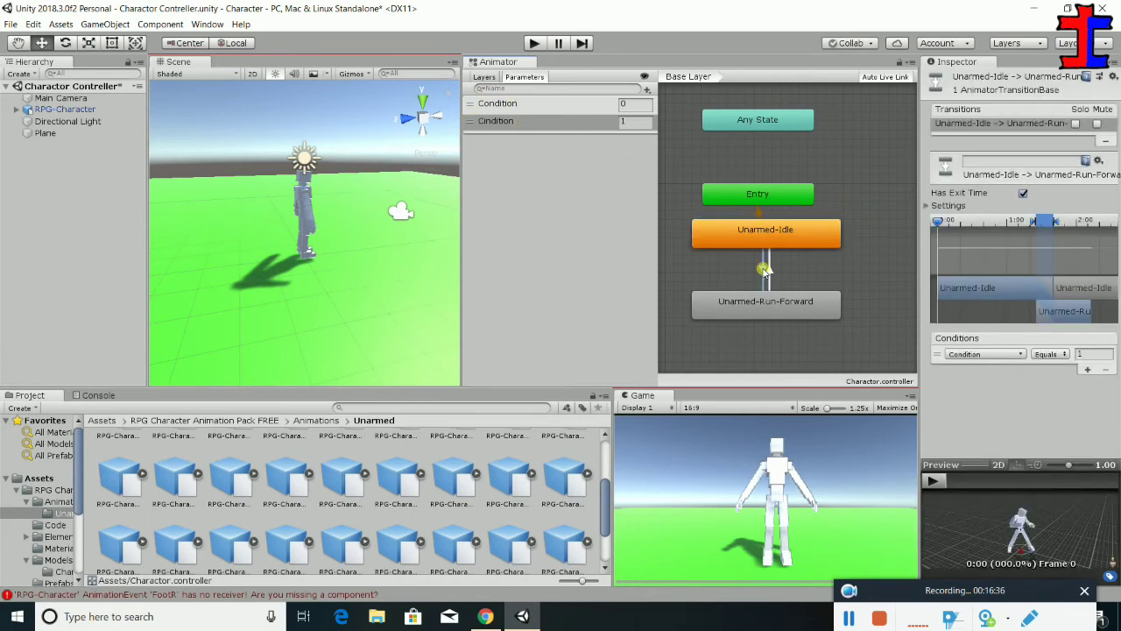
pyautogui.click(533, 43)
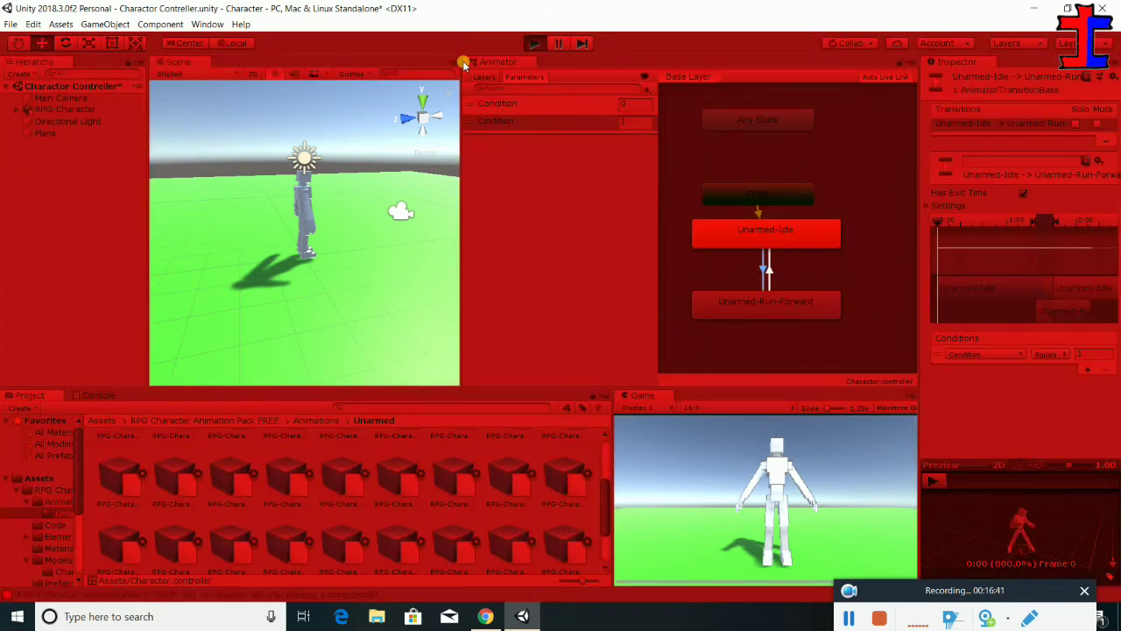
# Set the Condition parameter to 1 in Play mode, watch the character run, then stop the test
pyautogui.click(620, 105)
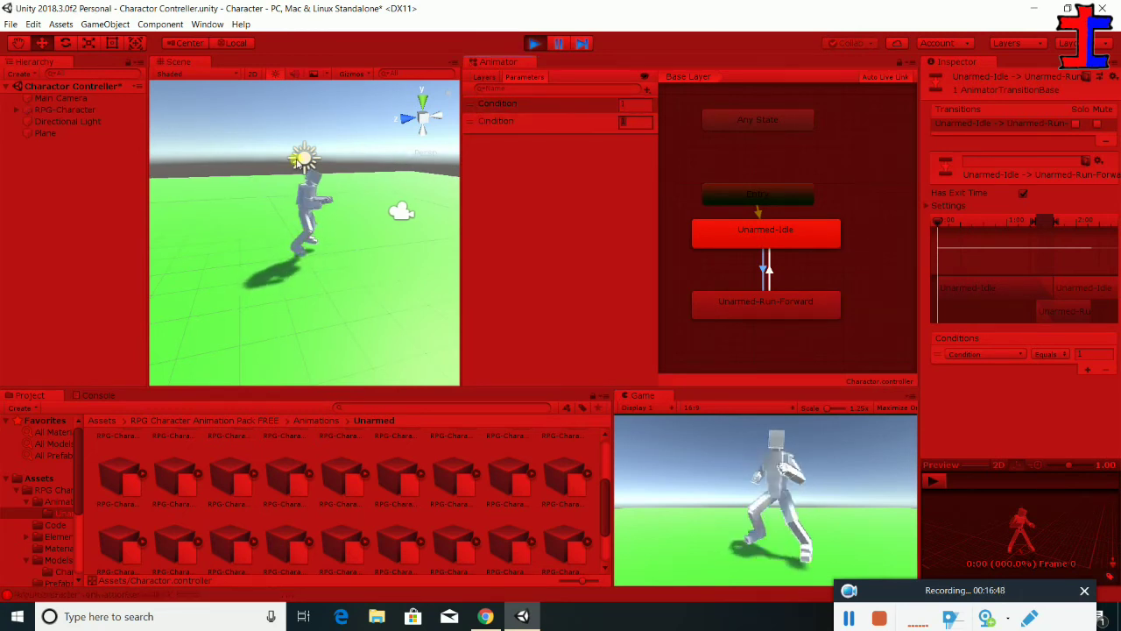
pyautogui.press('Tab')
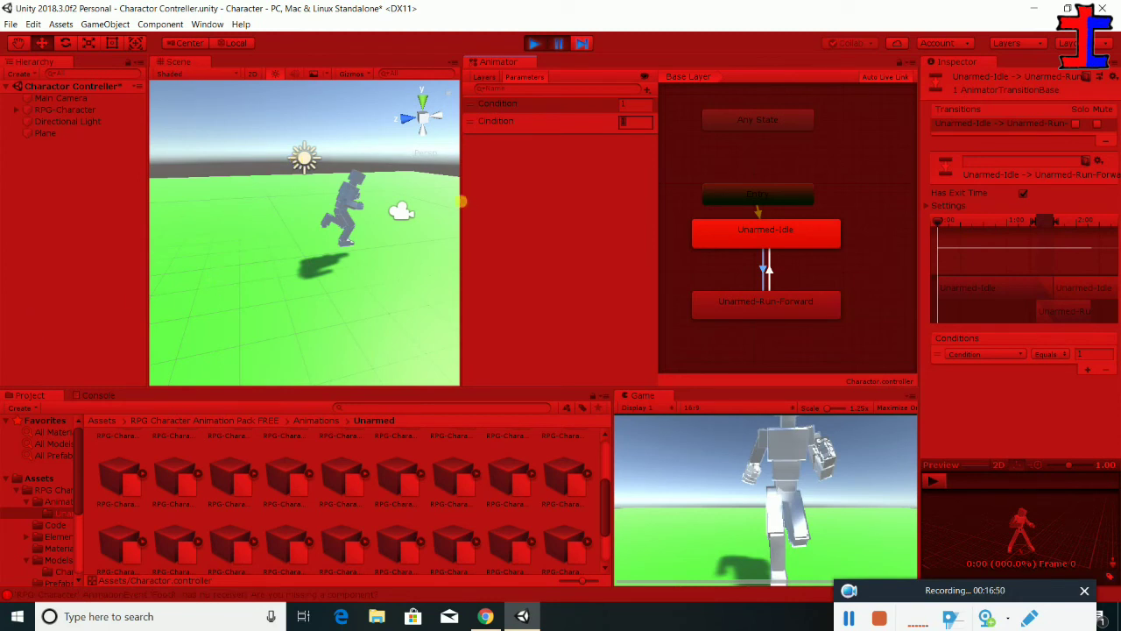
pyautogui.click(556, 46)
pyautogui.click(557, 47)
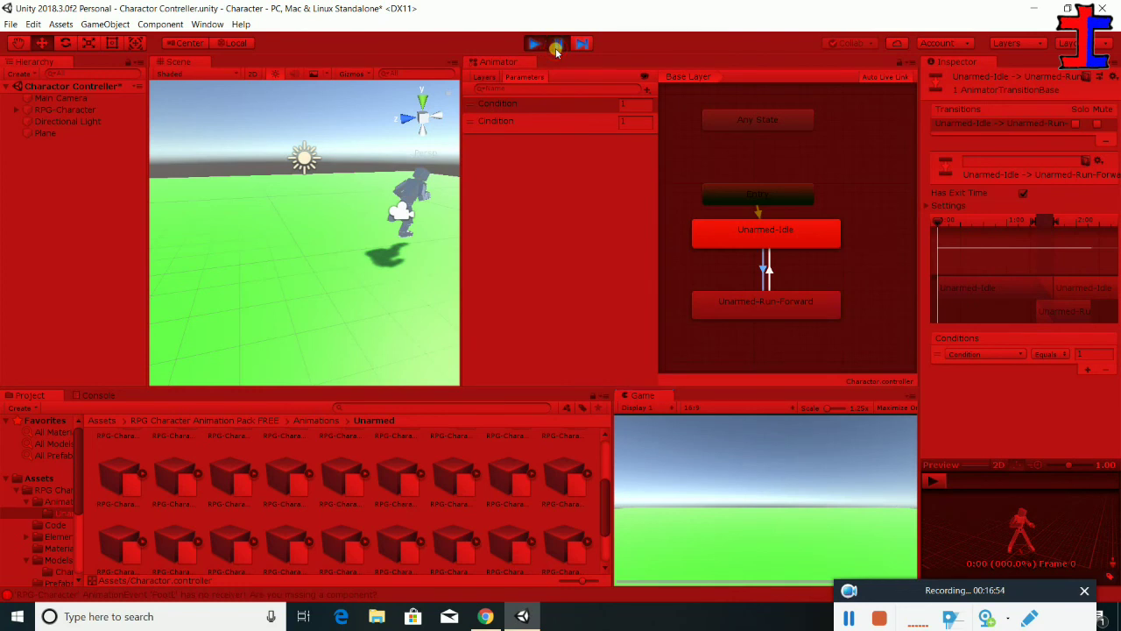
pyautogui.scroll(-5, 368, 286)
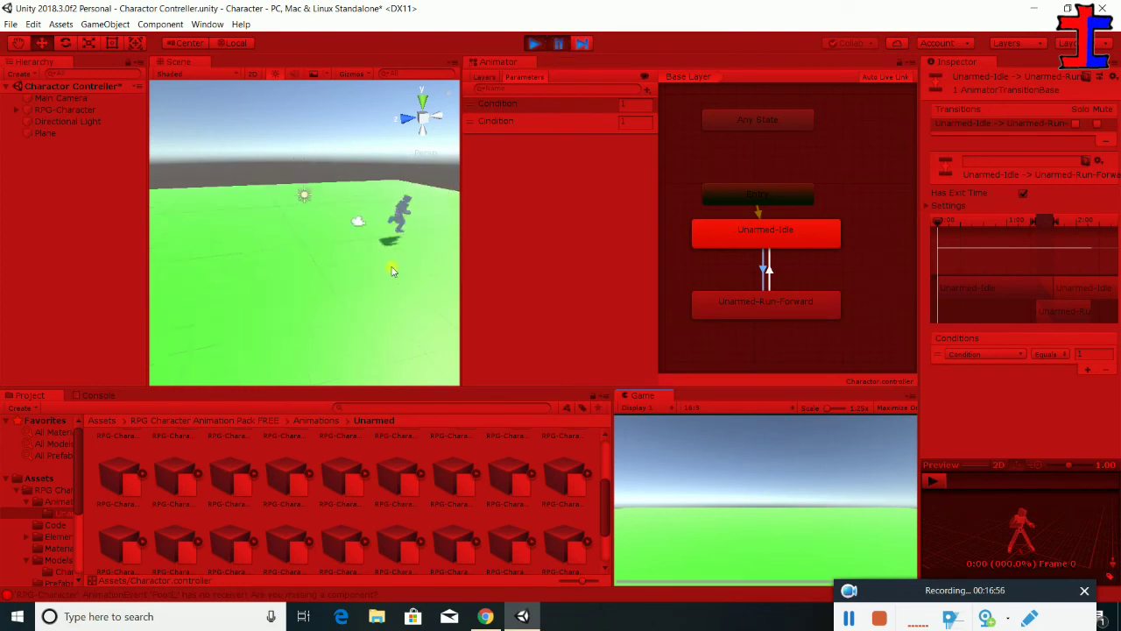
pyautogui.click(557, 43)
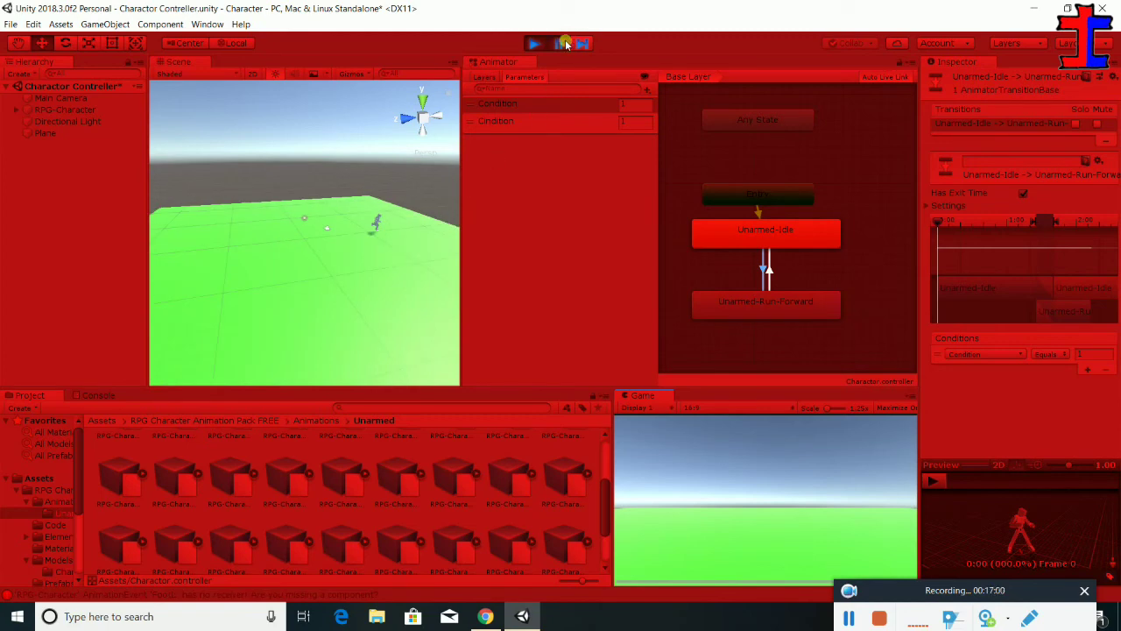
pyautogui.click(558, 45)
pyautogui.click(557, 44)
pyautogui.click(533, 43)
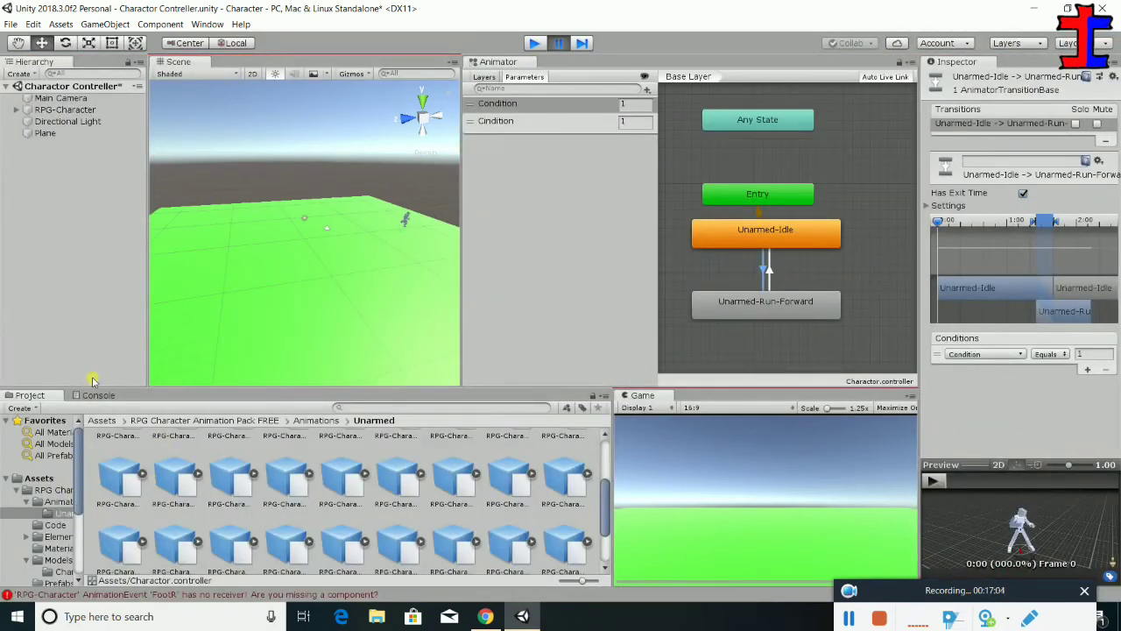
# Toggle Error Pause and clear the FootR/FootL errors from the Console, then return to Project
pyautogui.click(96, 396)
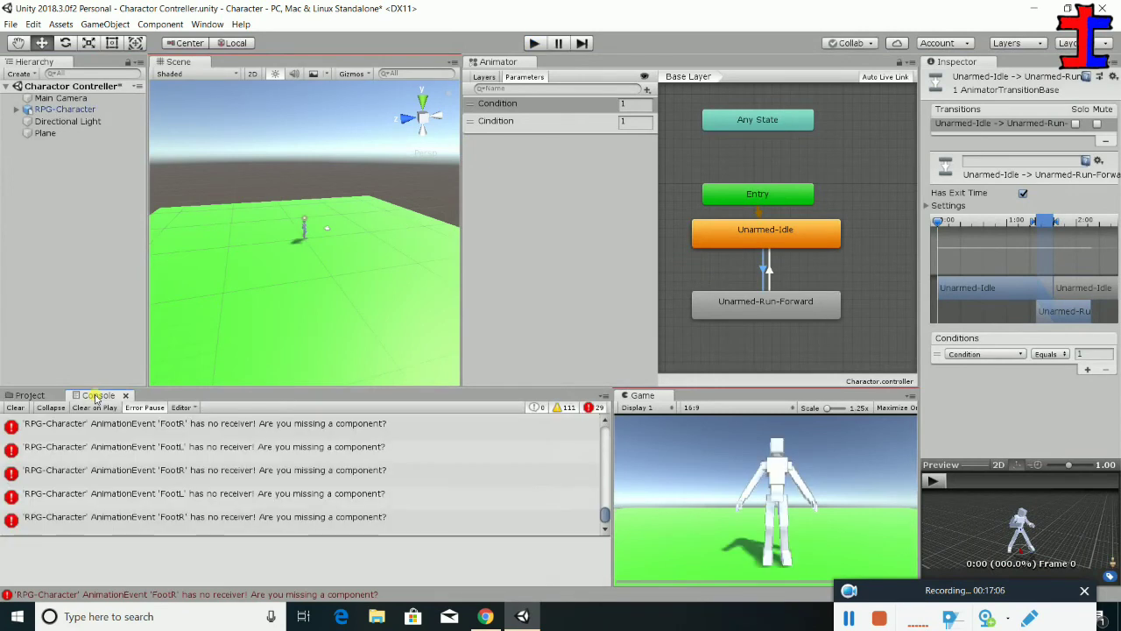
pyautogui.click(146, 410)
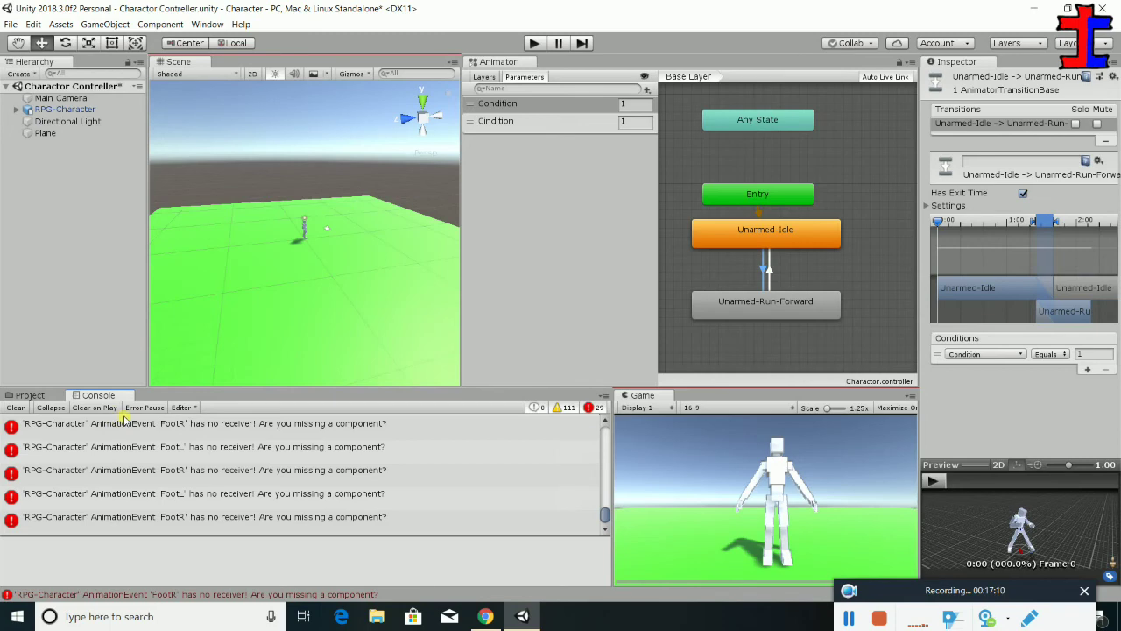
pyautogui.click(10, 407)
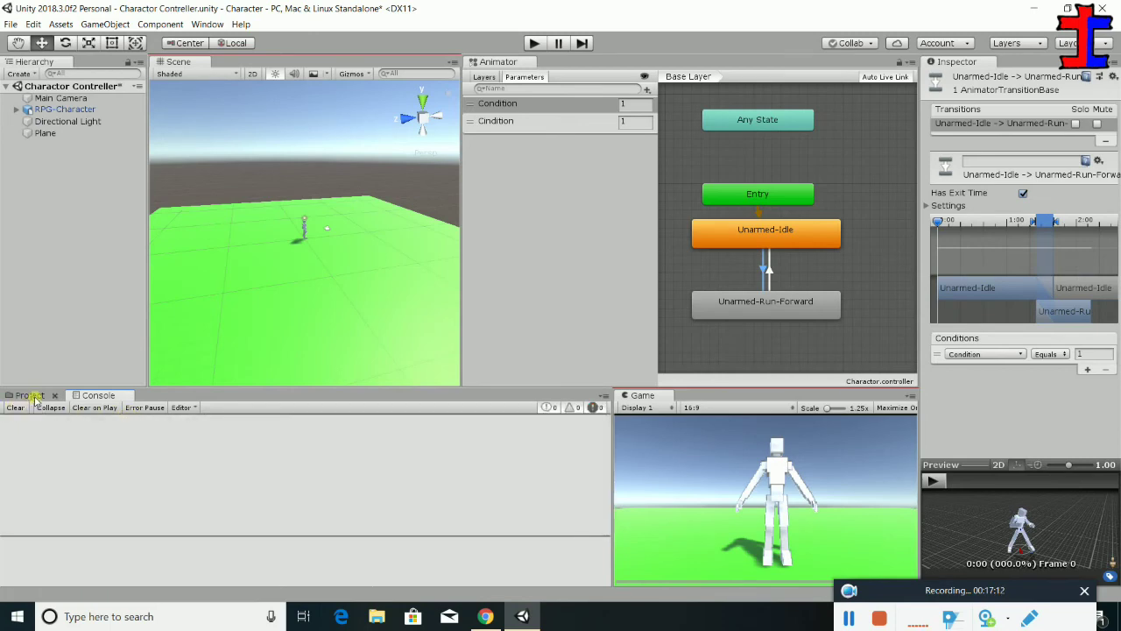
pyautogui.click(32, 396)
# Run another brief Play-mode test pressing W, stop it, and select the Condition value
pyautogui.click(534, 43)
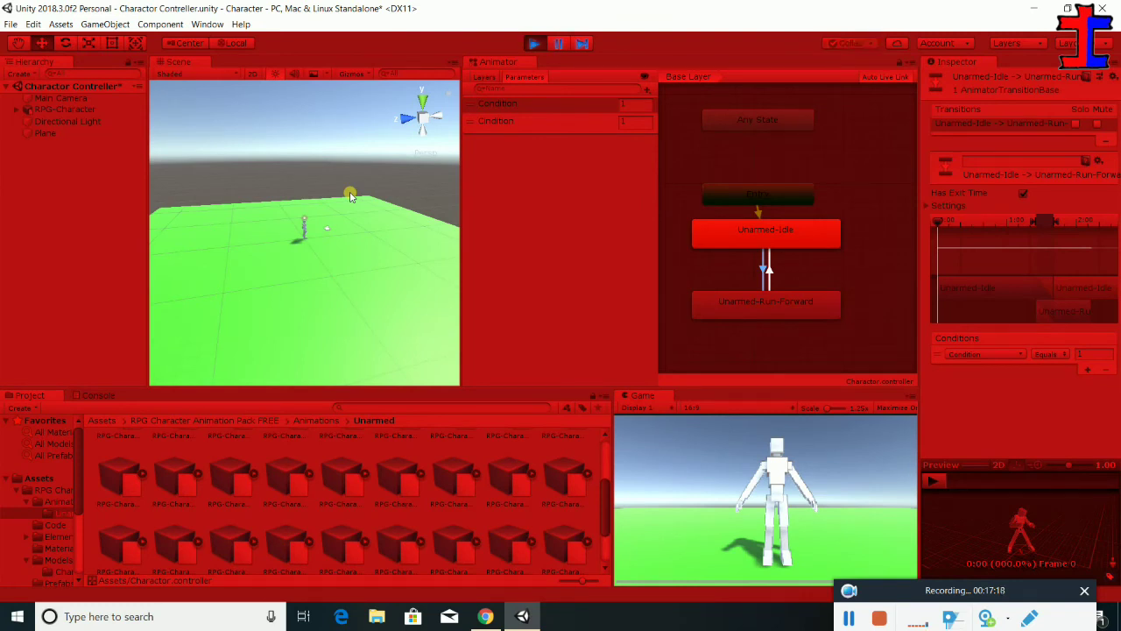
pyautogui.press('w')
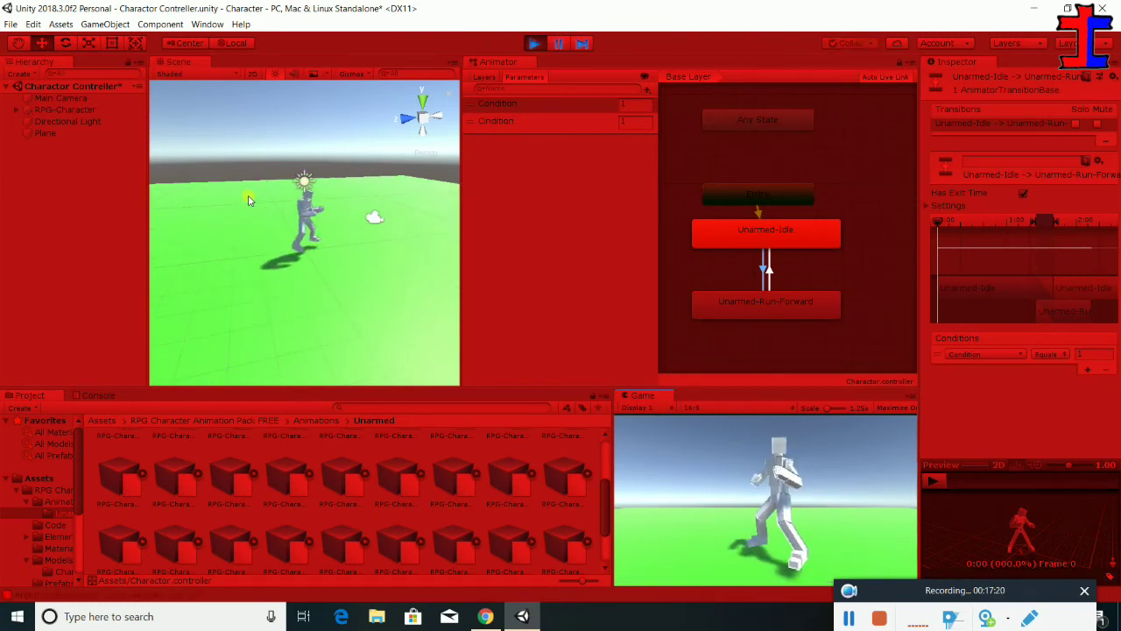
pyautogui.click(535, 43)
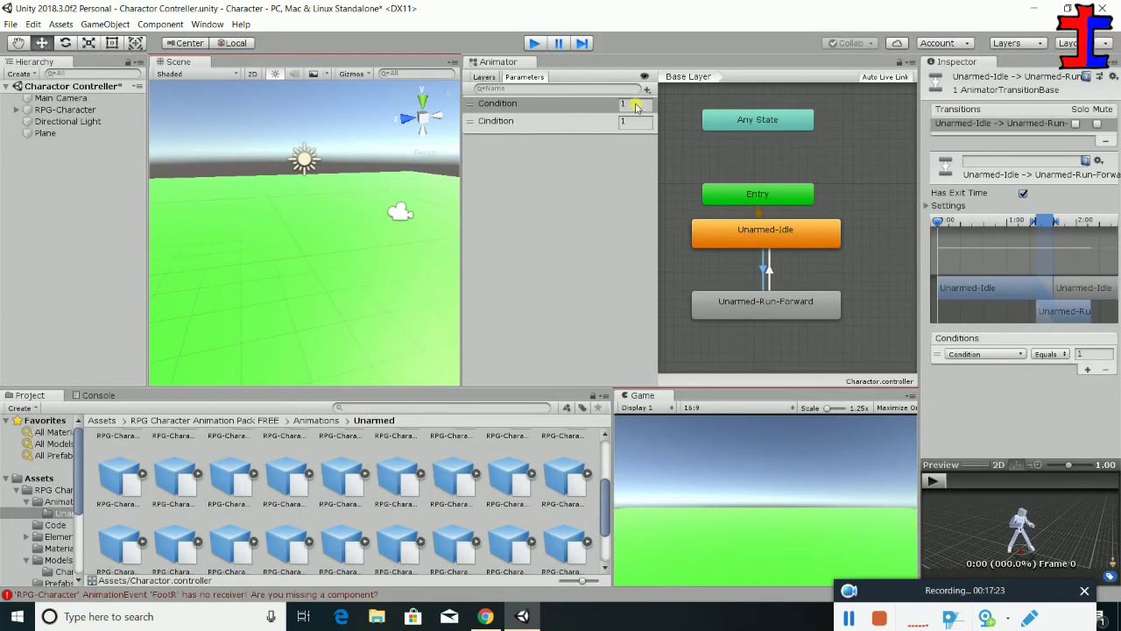
pyautogui.click(637, 105)
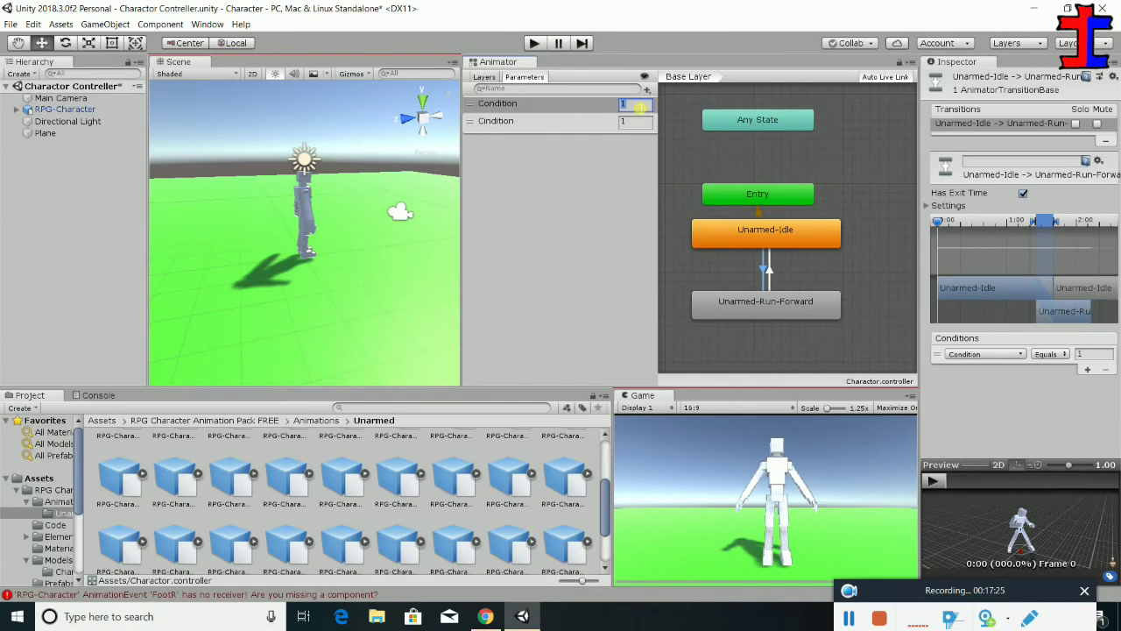
# Enter Play mode and set the Condition parameter to 0
pyautogui.click(60, 97)
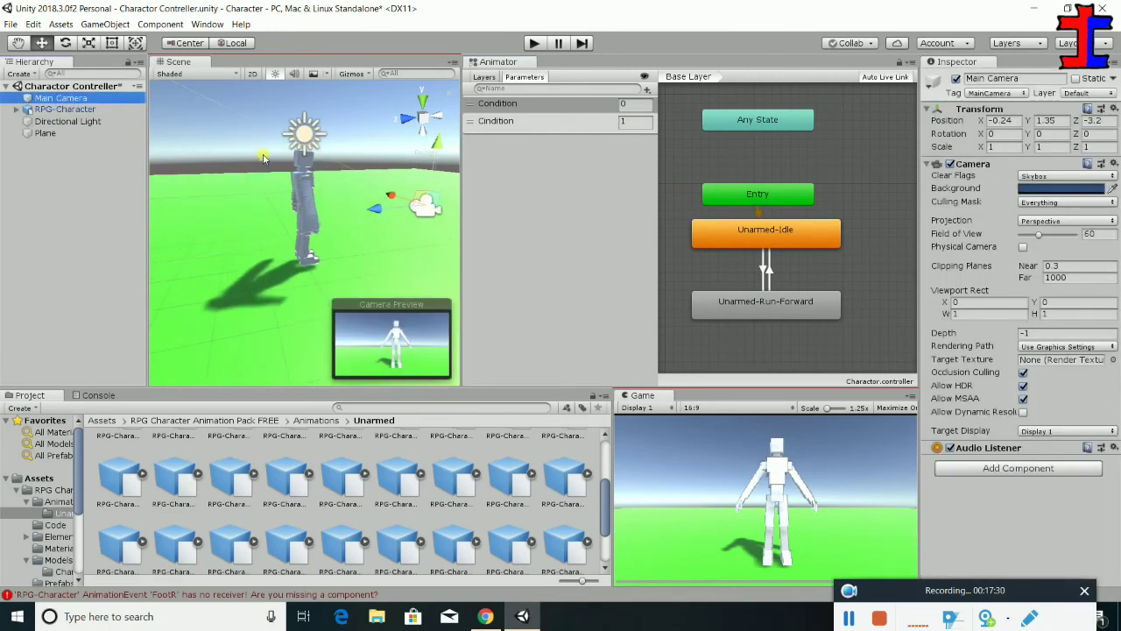
pyautogui.keyDown('alt'); pyautogui.moveTo(304, 204); pyautogui.dragTo(231, 225); pyautogui.keyUp('alt')
pyautogui.moveTo(246, 219); pyautogui.dragTo(372, 217, button='middle')
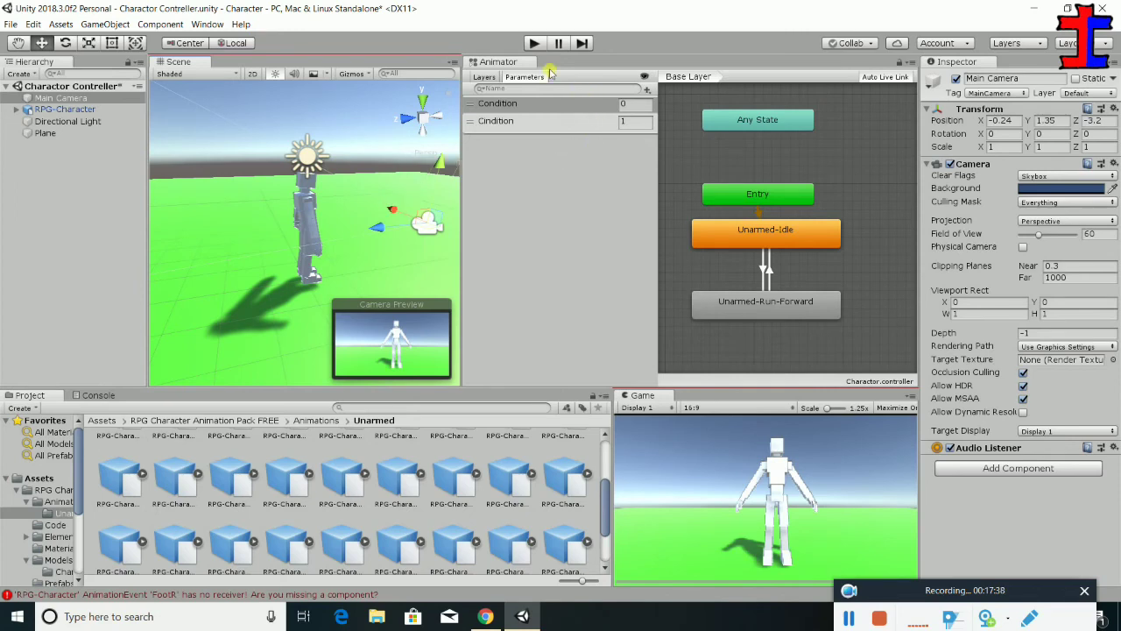
pyautogui.click(536, 43)
pyautogui.click(628, 108)
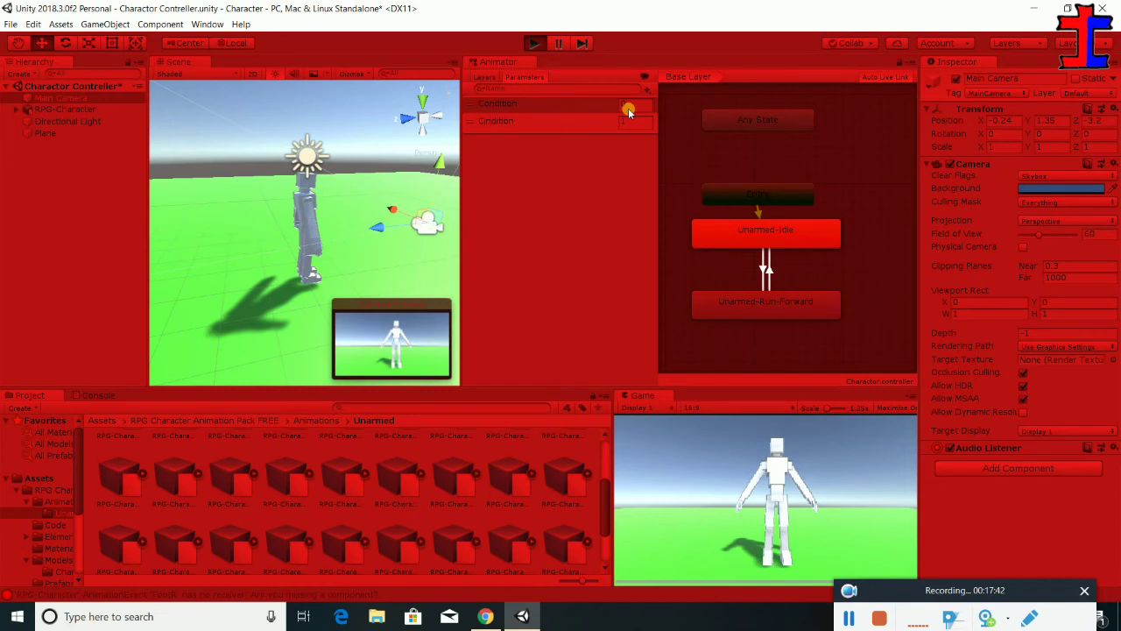
pyautogui.write('0')
pyautogui.press('Return')
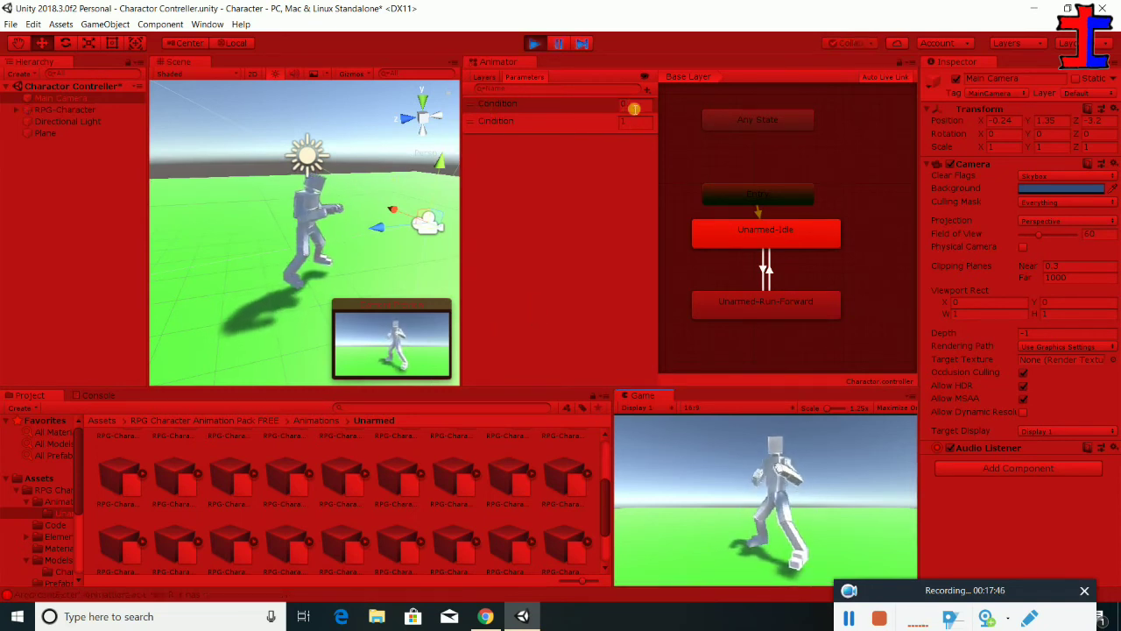
# Change Condition to 1, watch the character run off, then stop Play mode
pyautogui.write('1')
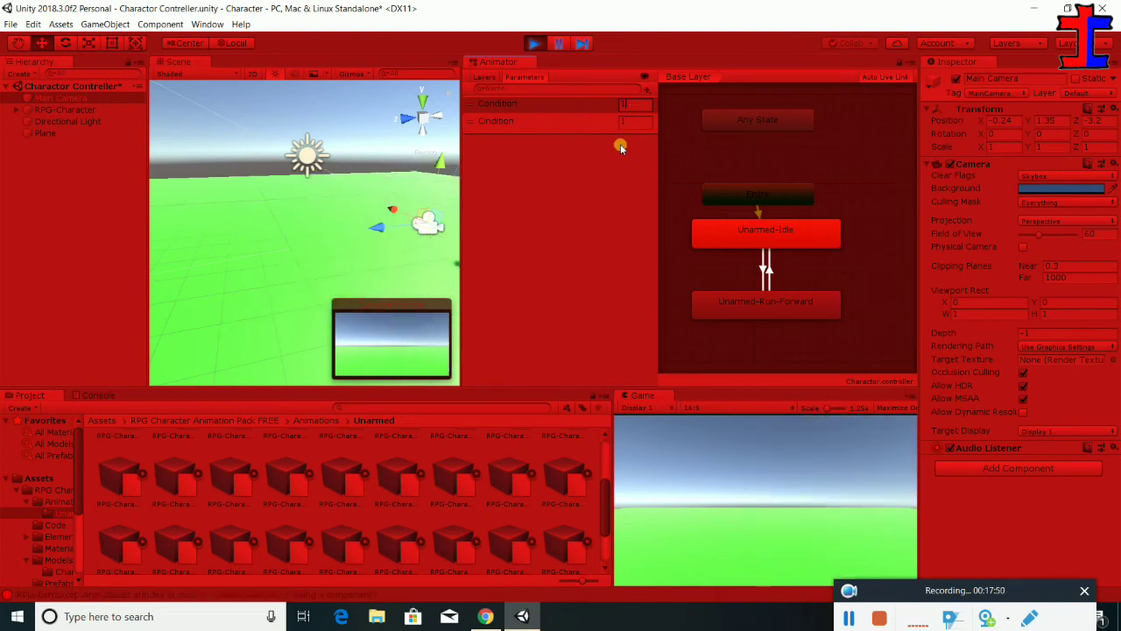
pyautogui.scroll(-2, 422, 176)
pyautogui.scroll(-2, 420, 192)
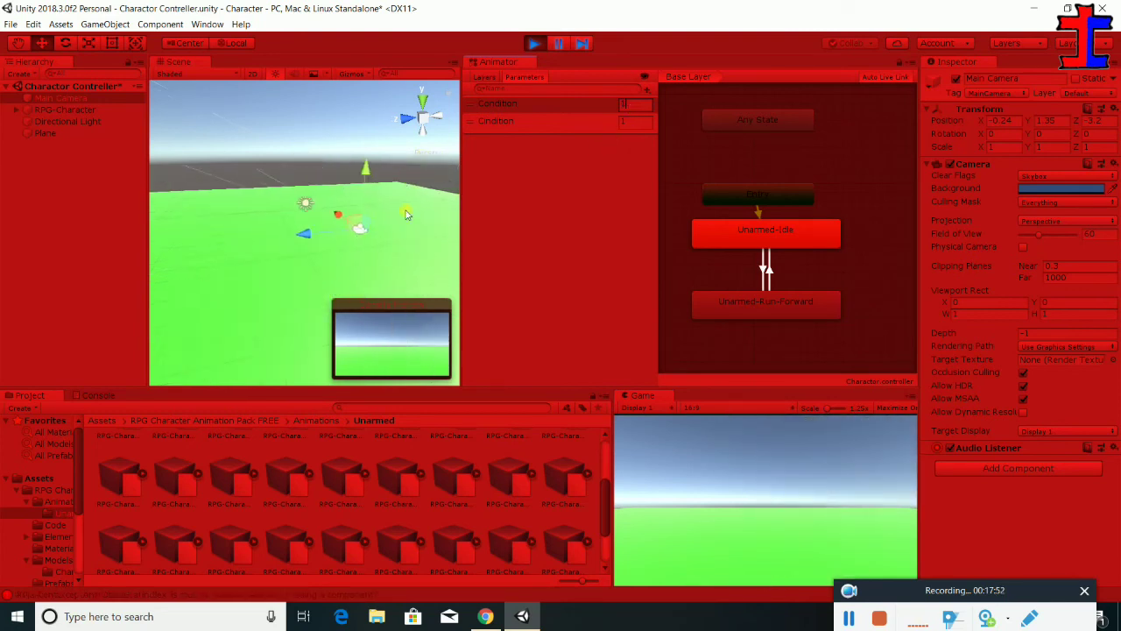
pyautogui.scroll(-2, 417, 208)
pyautogui.scroll(-2, 415, 225)
pyautogui.scroll(-2, 434, 267)
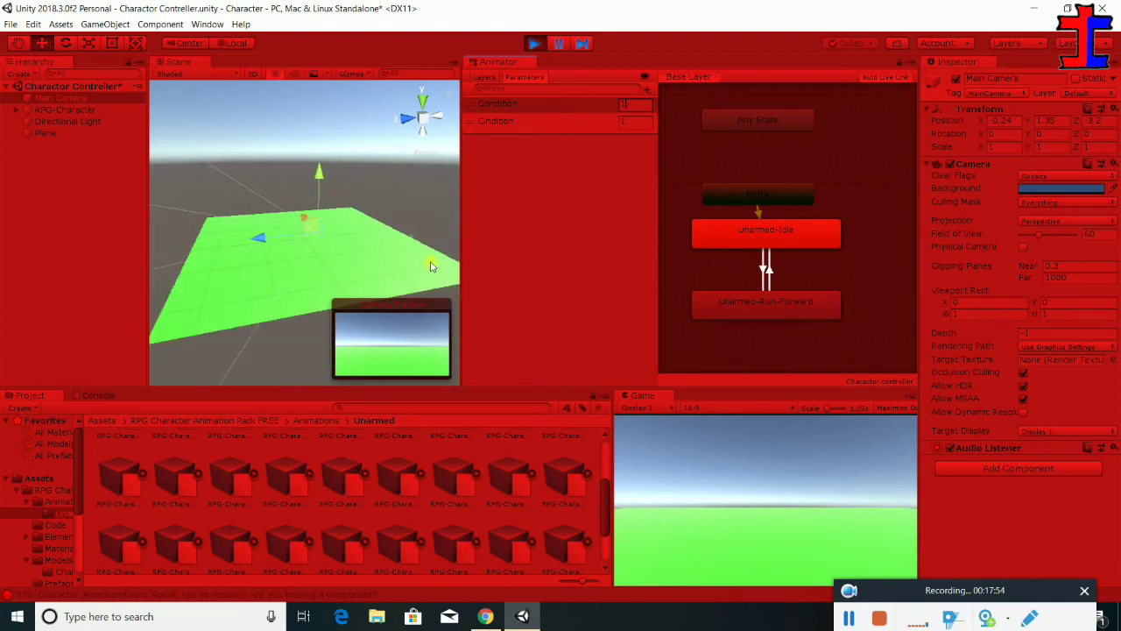
pyautogui.scroll(-2, 431, 268)
pyautogui.click(532, 43)
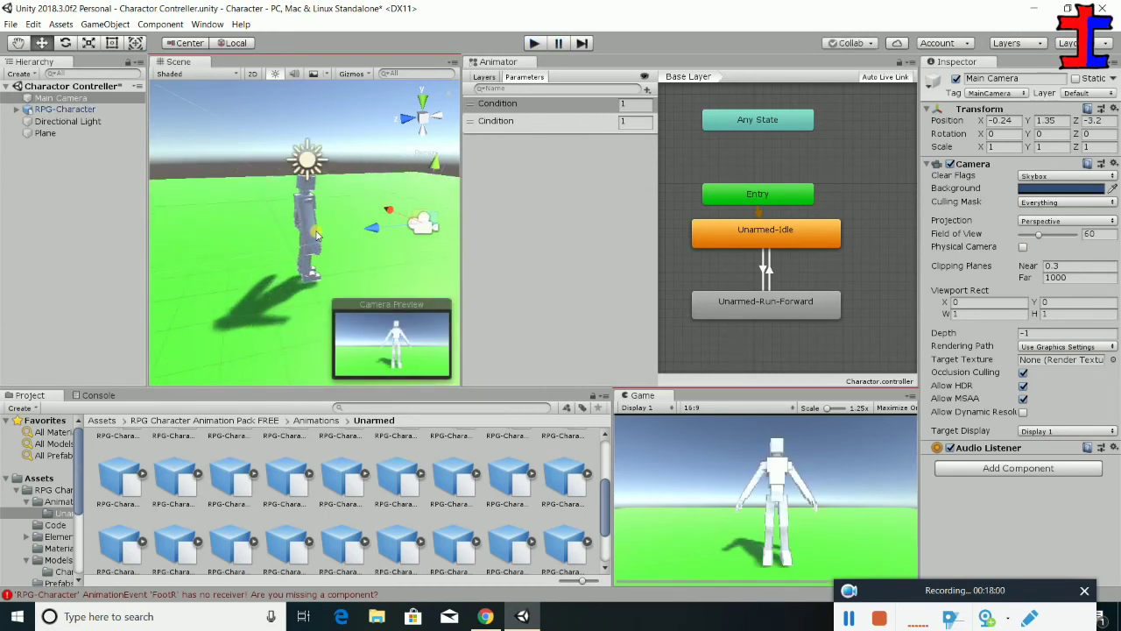
# Select the Unarmed-Run-Forward FBX and step through the assets to the Strafe clips' import settings
pyautogui.scroll(2, 317, 235)
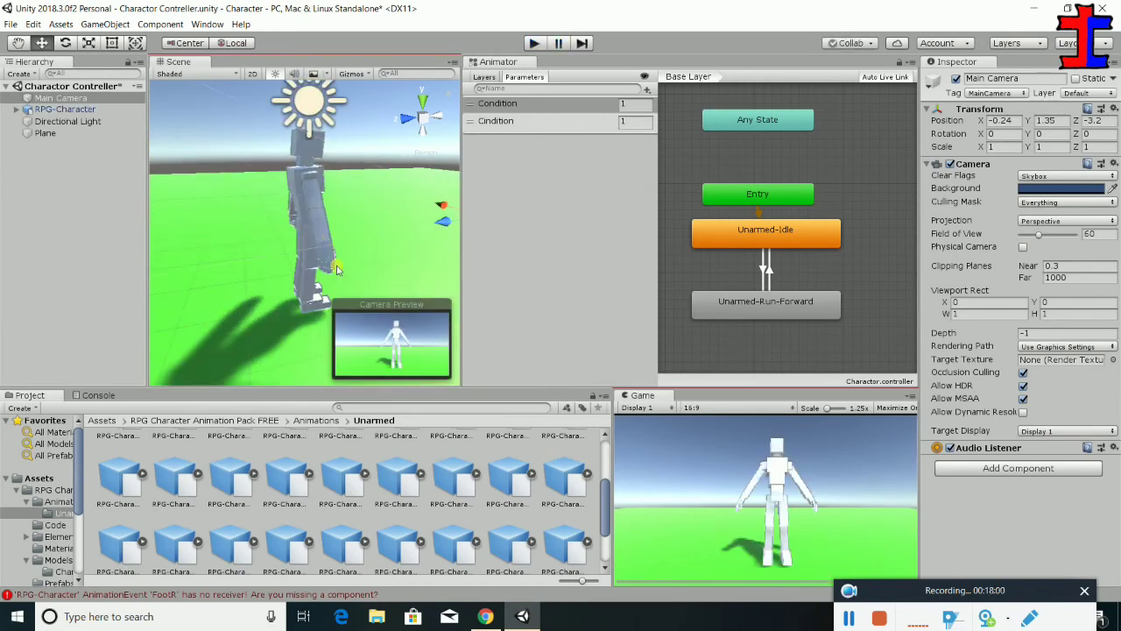
pyautogui.click(556, 479)
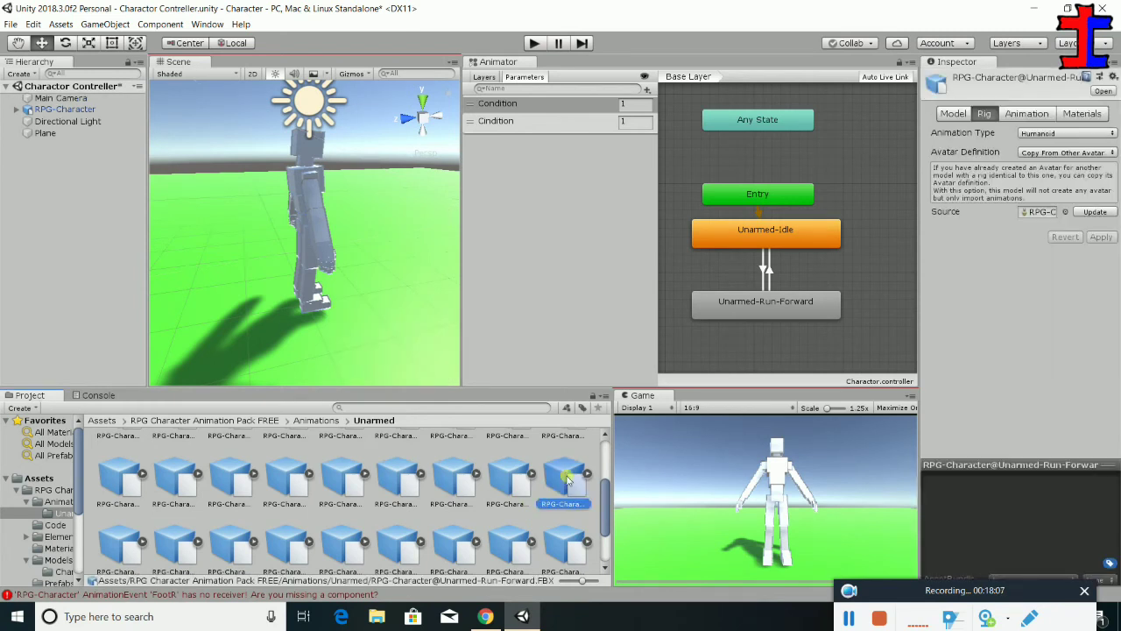
pyautogui.press('Right')
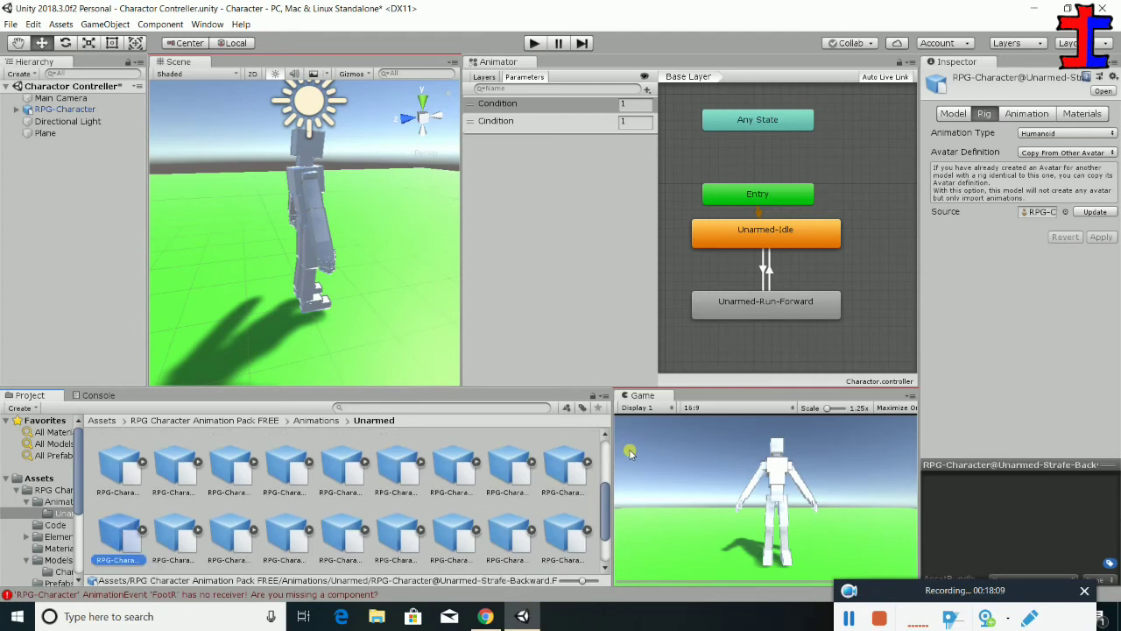
pyautogui.press('Right')
pyautogui.press('Right')
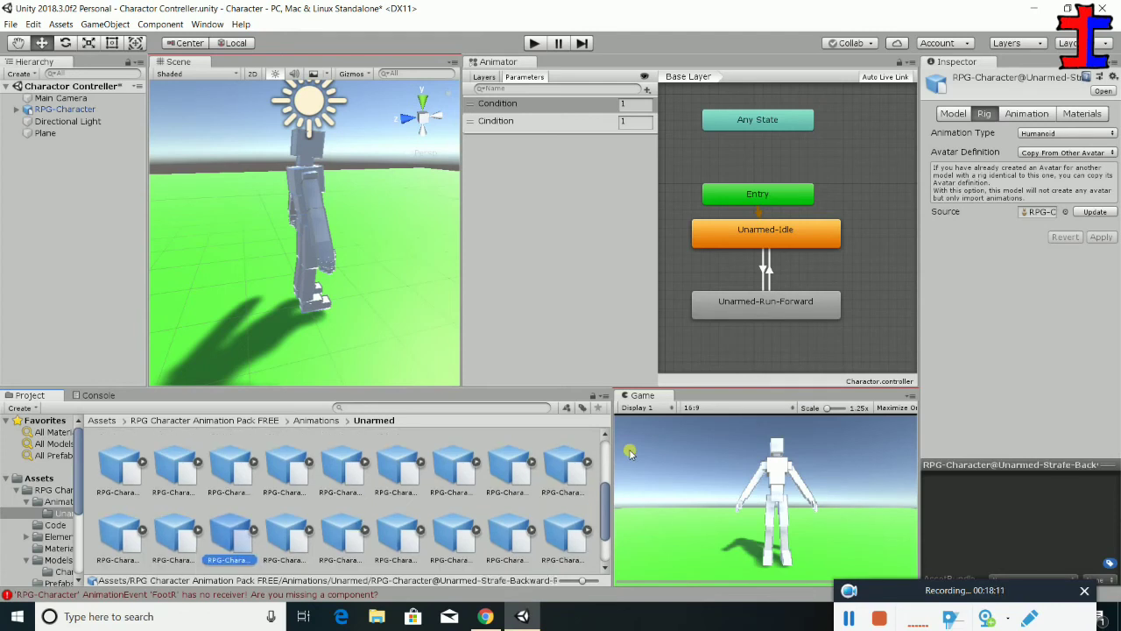
pyautogui.press('Right')
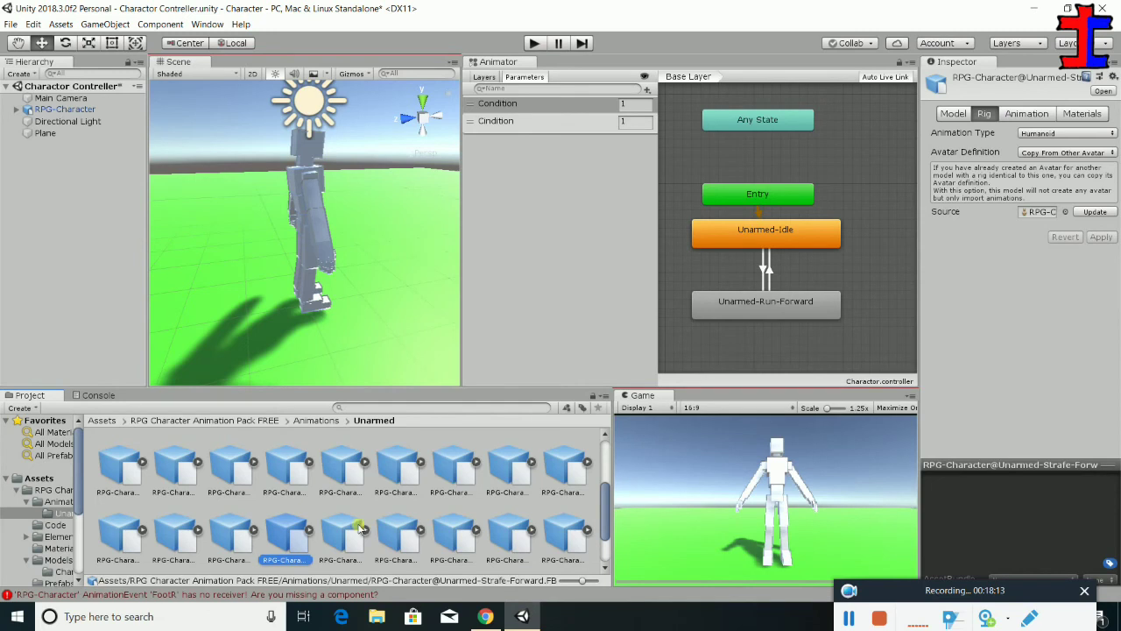
# Delete the Unarmed-Run-Forward state and drag the Unarmed-Strafe-Forward clip into the graph as a new state
pyautogui.rightClick(825, 314)
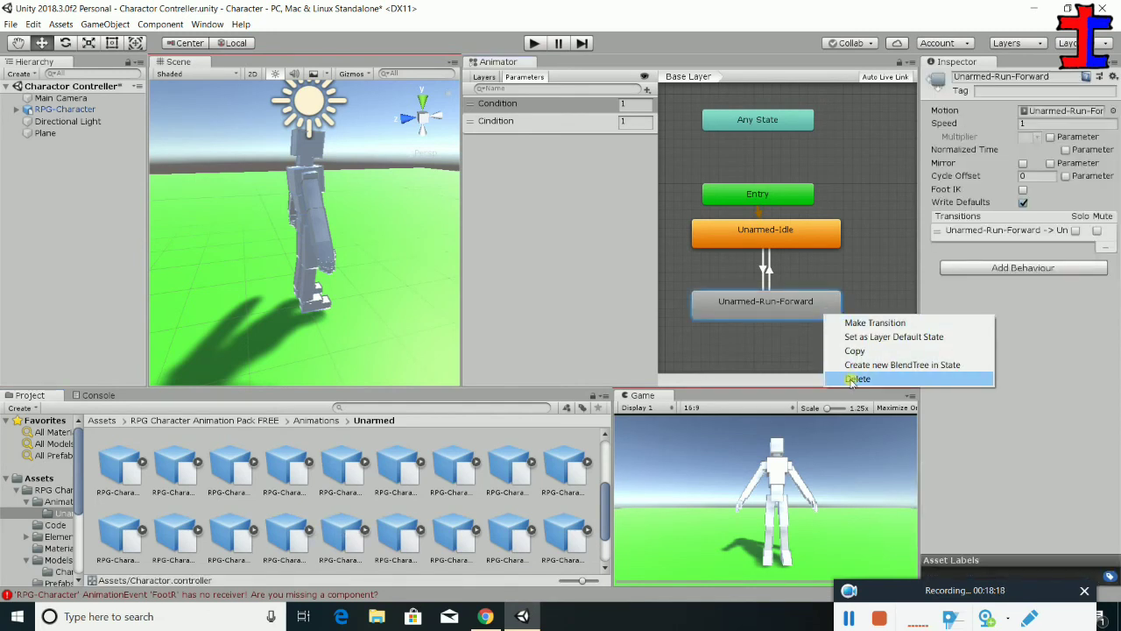
pyautogui.click(852, 379)
pyautogui.click(190, 536)
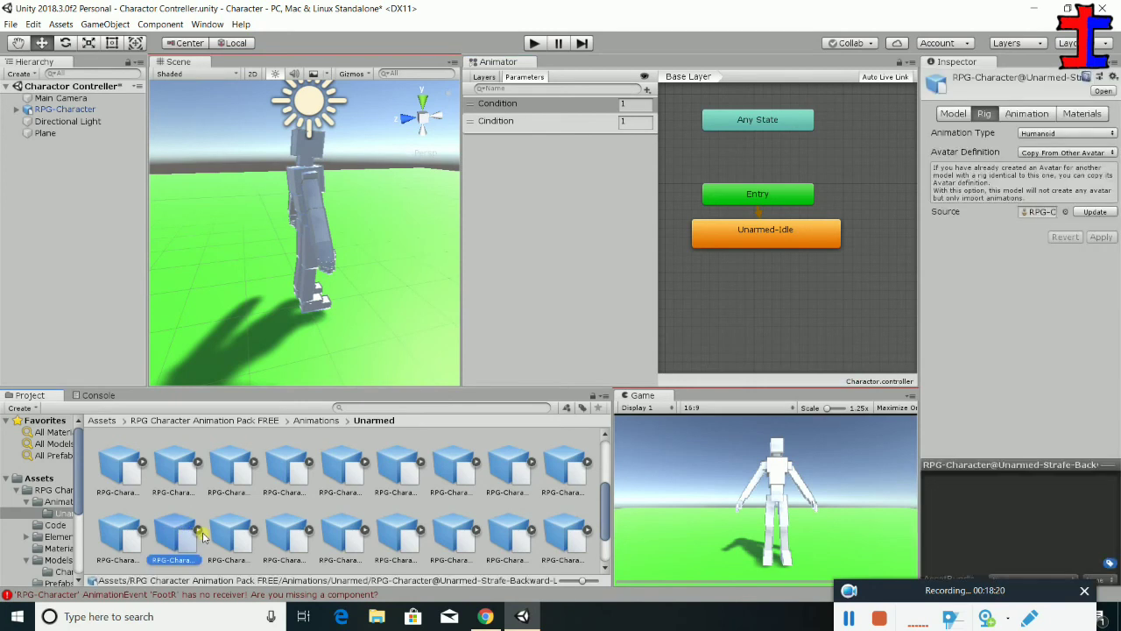
pyautogui.click(222, 538)
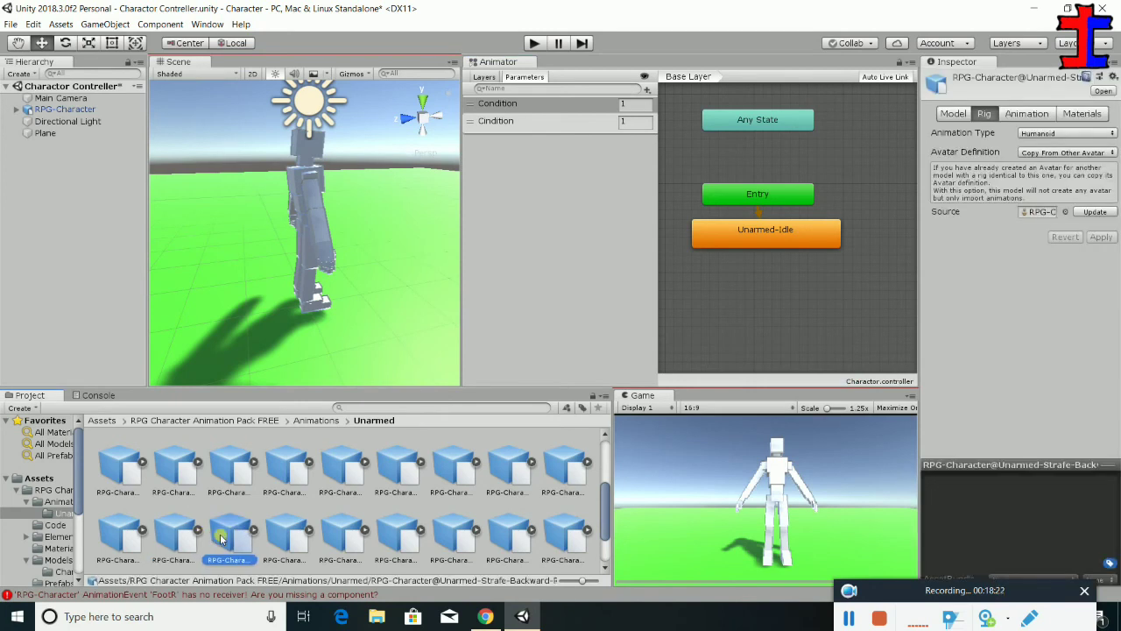
pyautogui.click(291, 537)
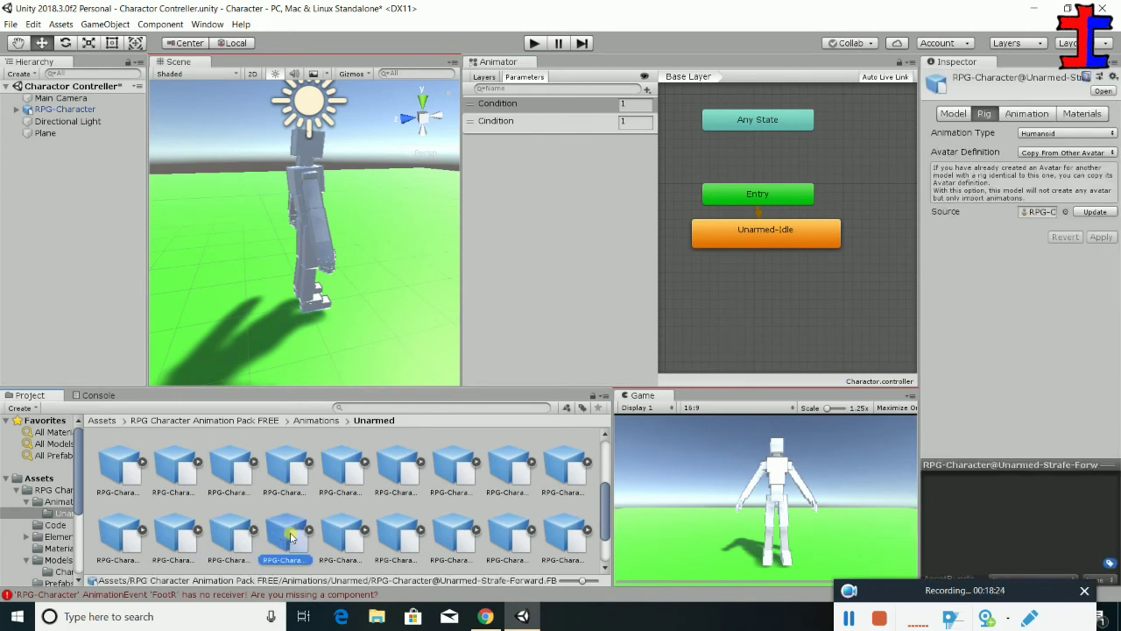
pyautogui.moveTo(291, 536); pyautogui.dragTo(770, 295)
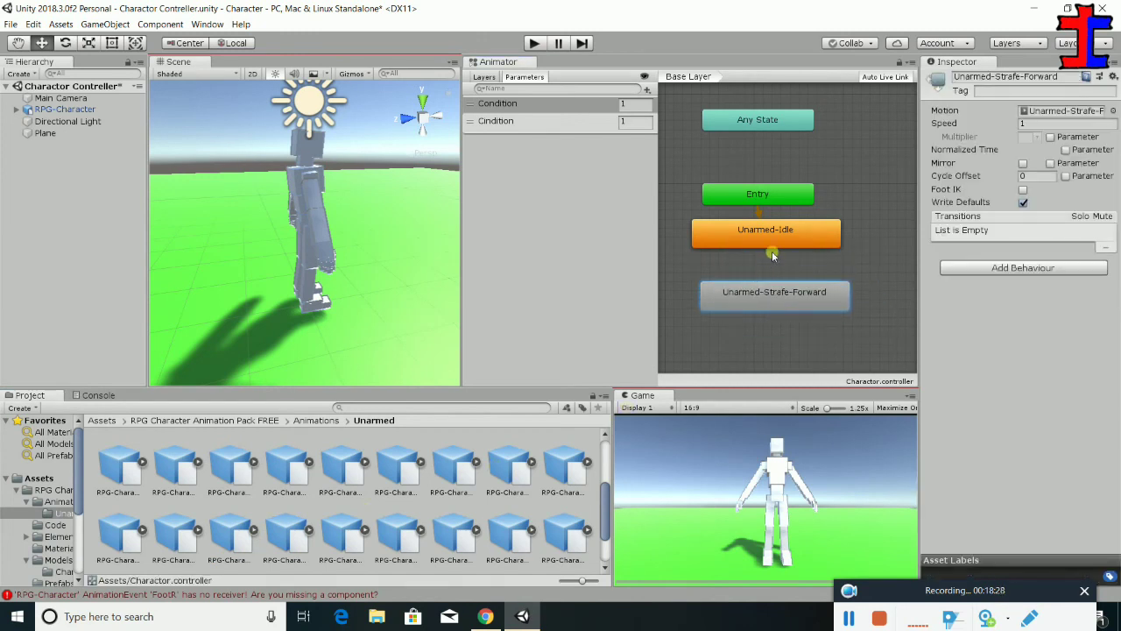
# Create a transition from Unarmed-Idle to Unarmed-Strafe-Forward
pyautogui.rightClick(776, 248)
pyautogui.click(797, 242)
pyautogui.click(778, 292)
# Restore Unarmed-Idle as the default state and delete the stray New StateMachine node
pyautogui.rightClick(779, 294)
pyautogui.click(819, 308)
pyautogui.rightClick(794, 299)
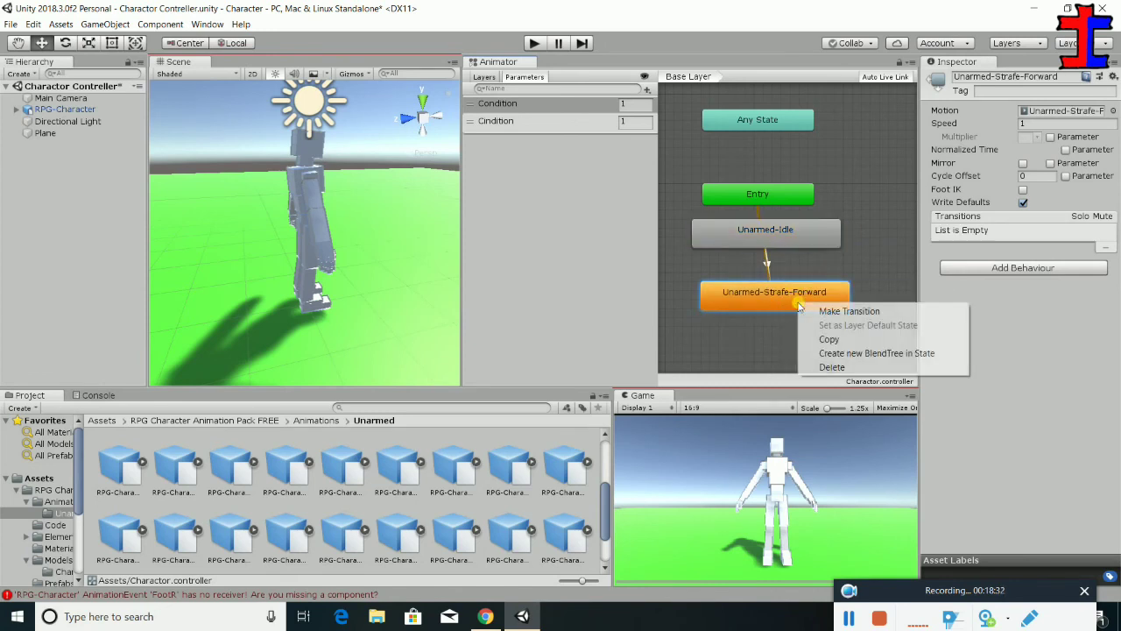
pyautogui.rightClick(791, 237)
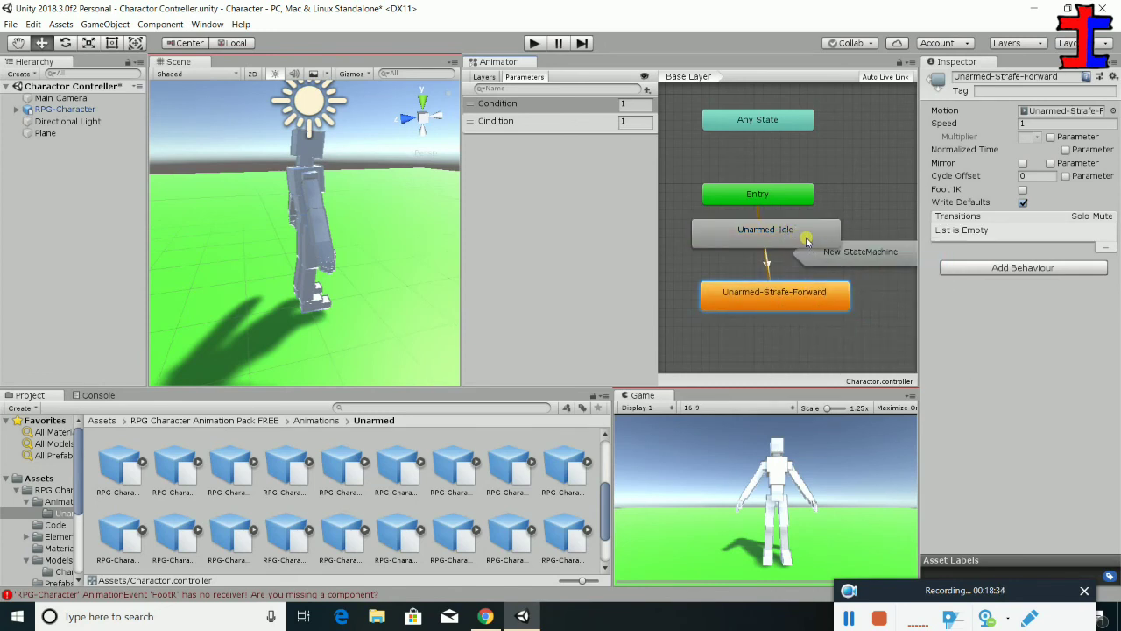
pyautogui.rightClick(794, 238)
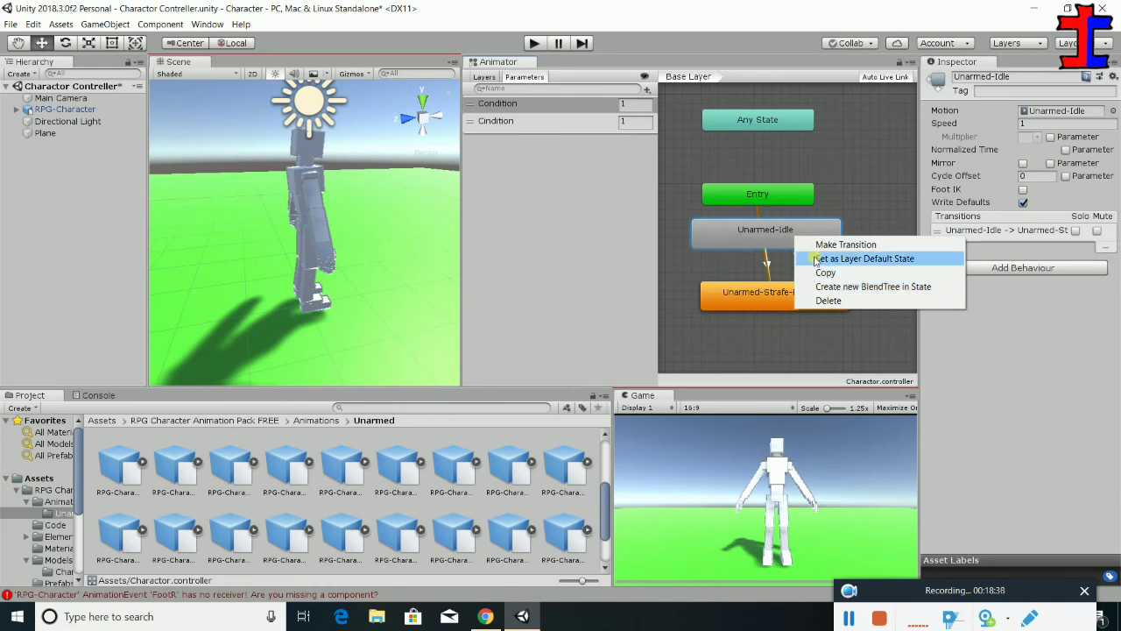
pyautogui.click(814, 260)
pyautogui.click(868, 256)
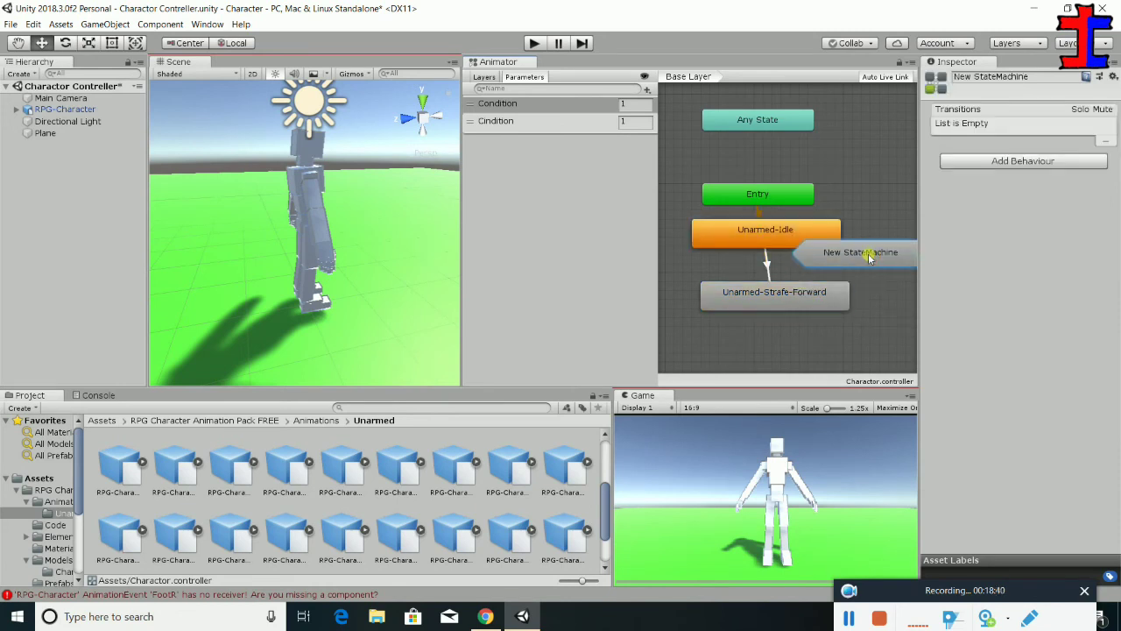
pyautogui.press('Delete')
# Add the return transition from Unarmed-Strafe-Forward to Unarmed-Idle and select the Idle-to-Strafe arrow
pyautogui.rightClick(794, 246)
pyautogui.click(776, 292)
pyautogui.rightClick(774, 292)
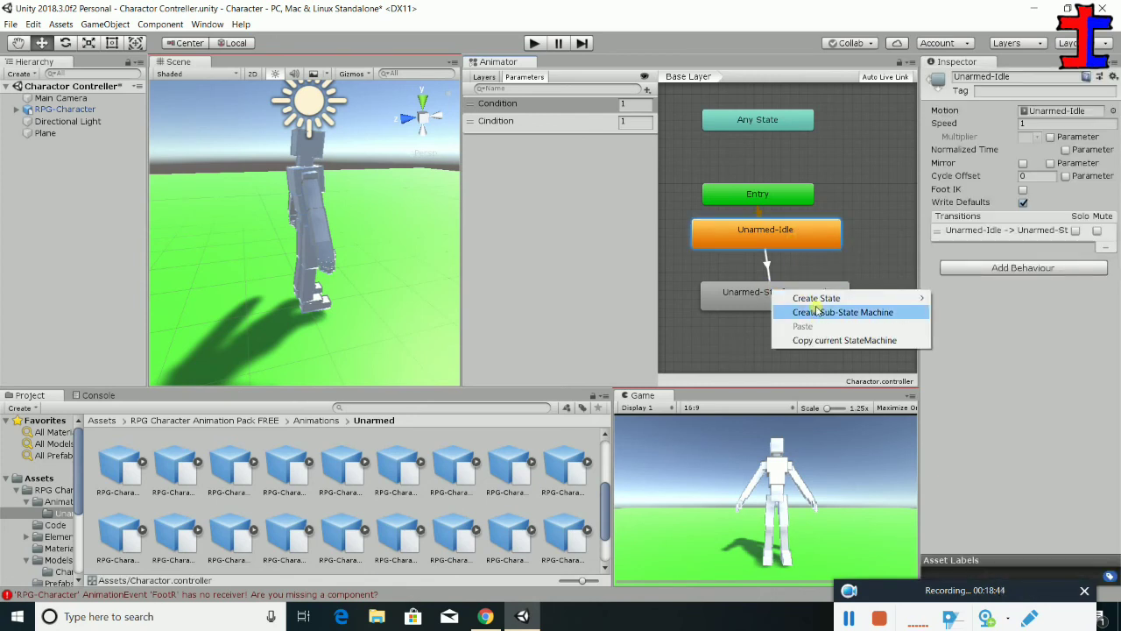
pyautogui.click(726, 296)
pyautogui.click(771, 301)
pyautogui.rightClick(785, 302)
pyautogui.click(810, 302)
pyautogui.click(800, 231)
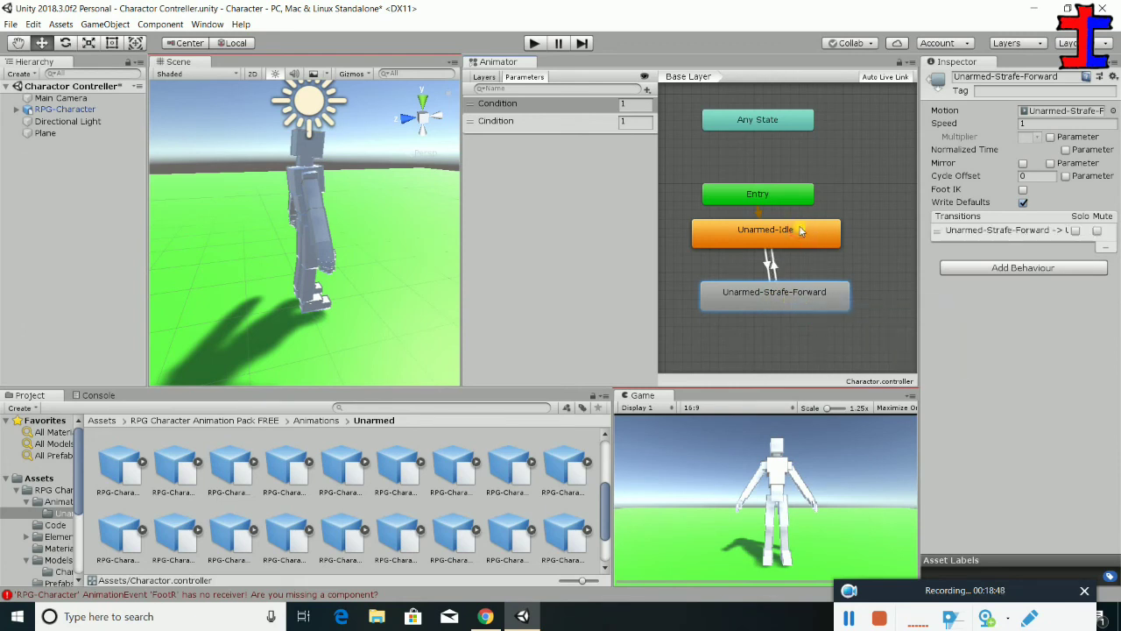
pyautogui.click(769, 263)
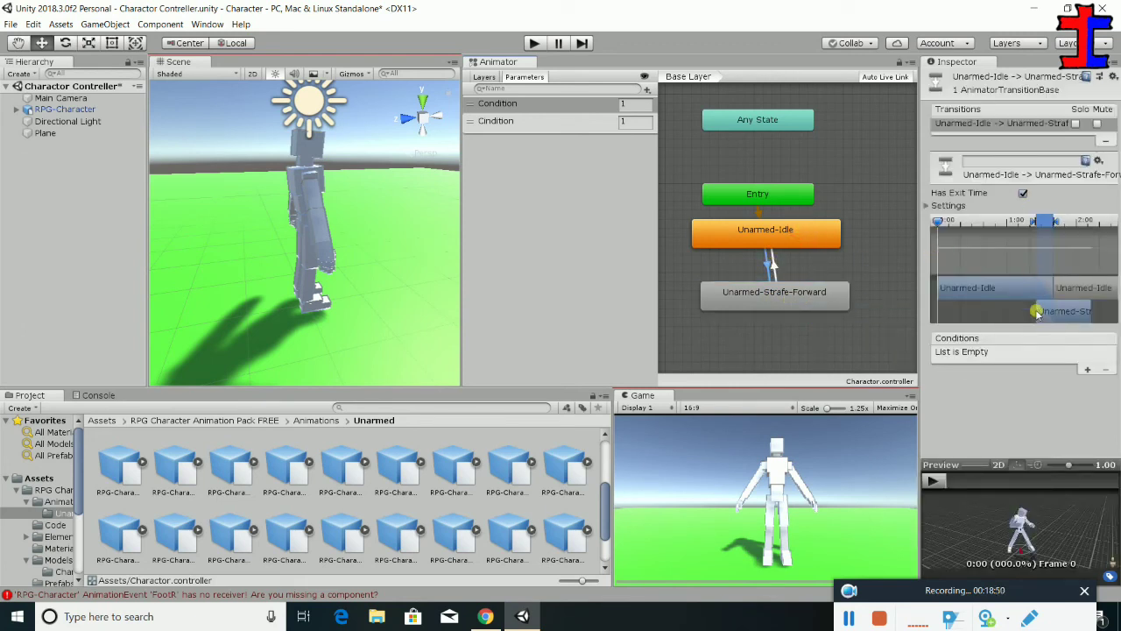
# Add a Condition Equals condition to the Idle-to-Strafe-Forward transition
pyautogui.click(1089, 371)
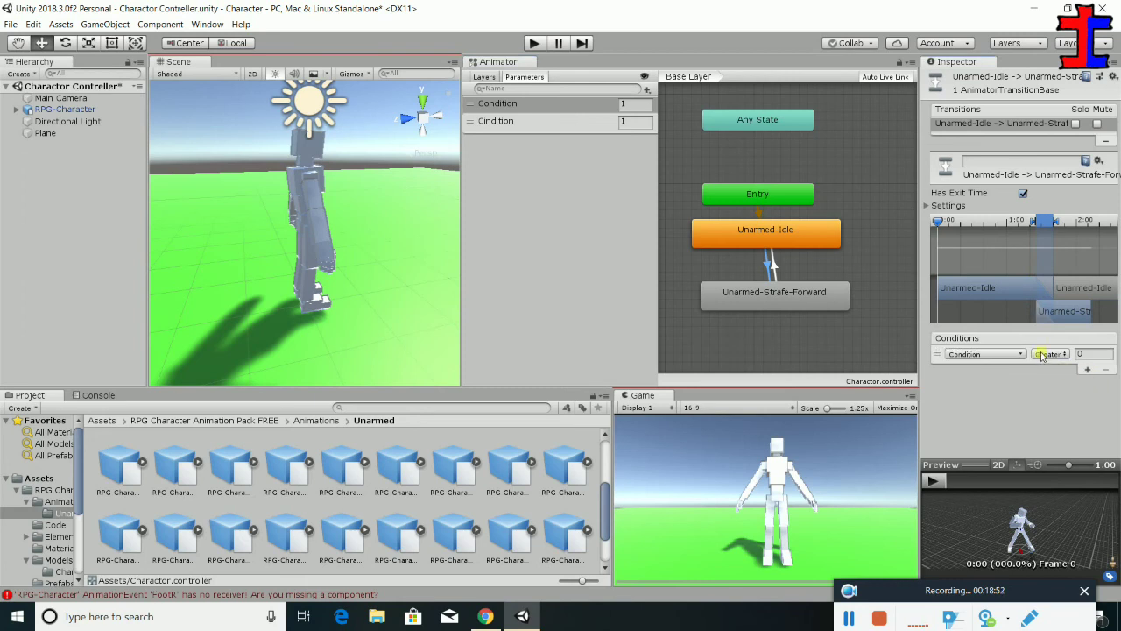
pyautogui.click(1042, 355)
pyautogui.click(1056, 396)
# Give the Strafe-Forward-to-Idle transition a Condition NotEqual 0 condition
pyautogui.click(773, 266)
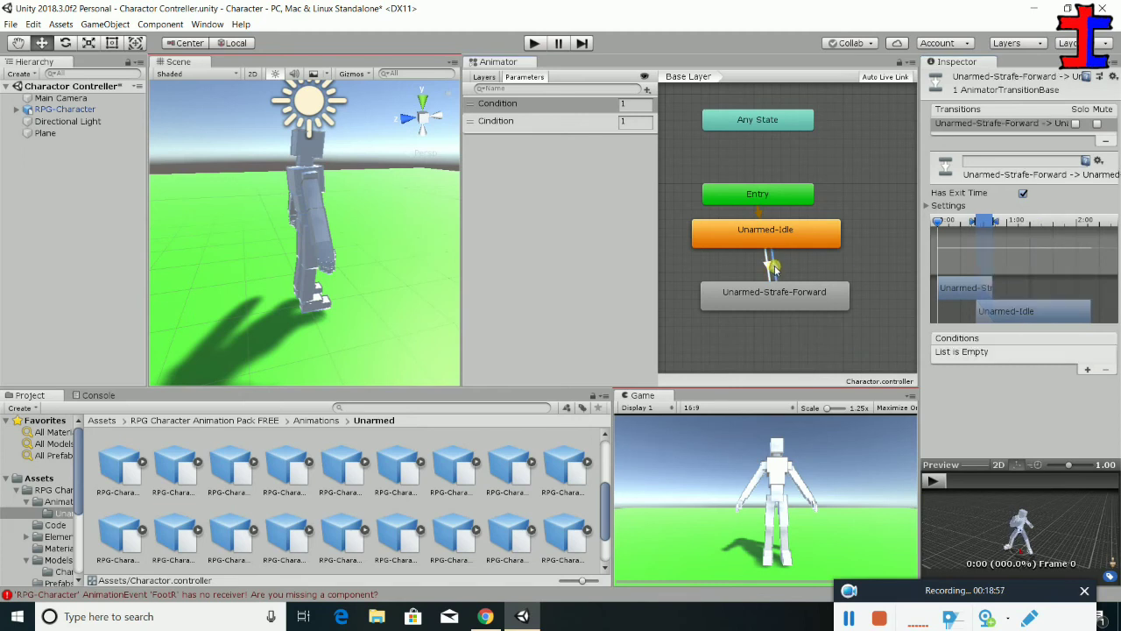
pyautogui.click(1091, 369)
pyautogui.click(1051, 354)
pyautogui.click(1062, 396)
pyautogui.click(1052, 354)
pyautogui.click(1056, 411)
pyautogui.click(1094, 359)
pyautogui.click(491, 289)
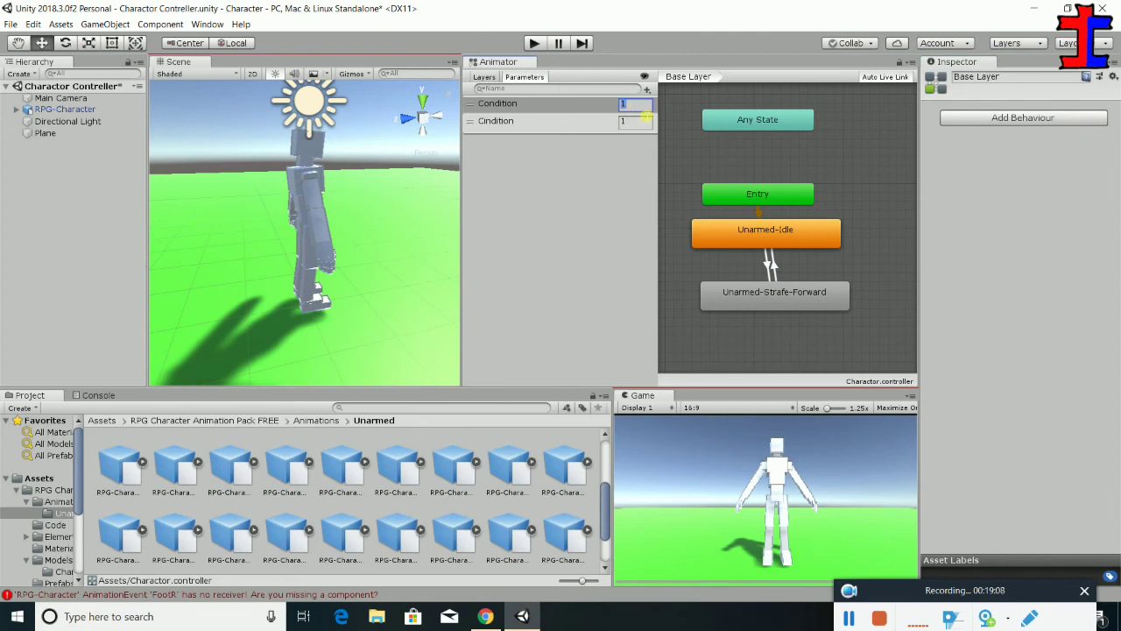
pyautogui.write('0')
pyautogui.click(529, 48)
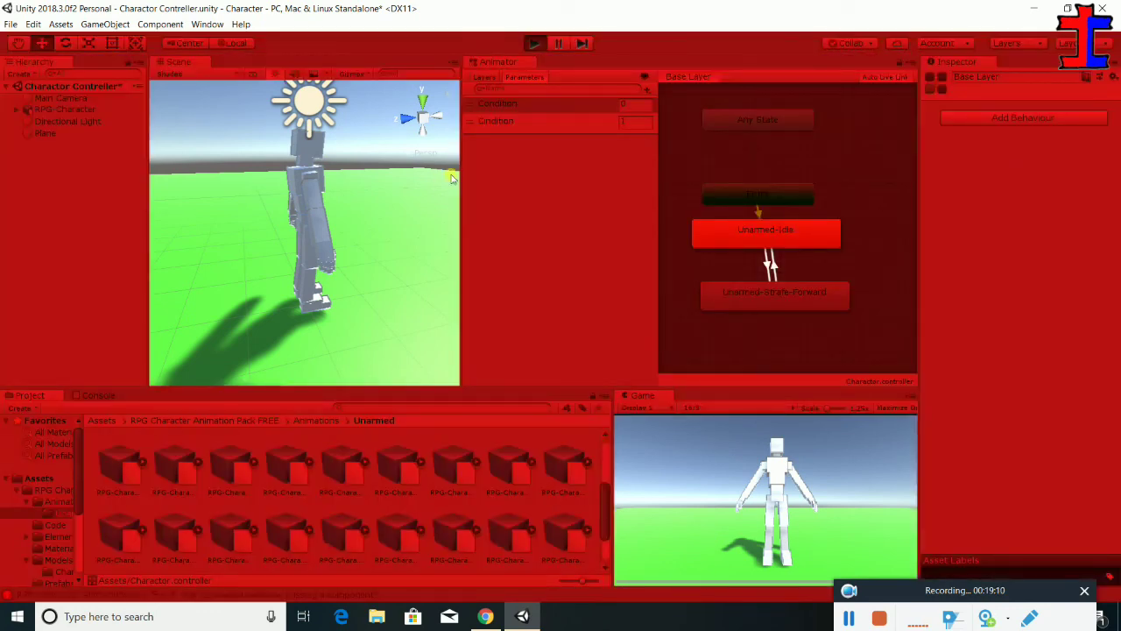
pyautogui.click(64, 98)
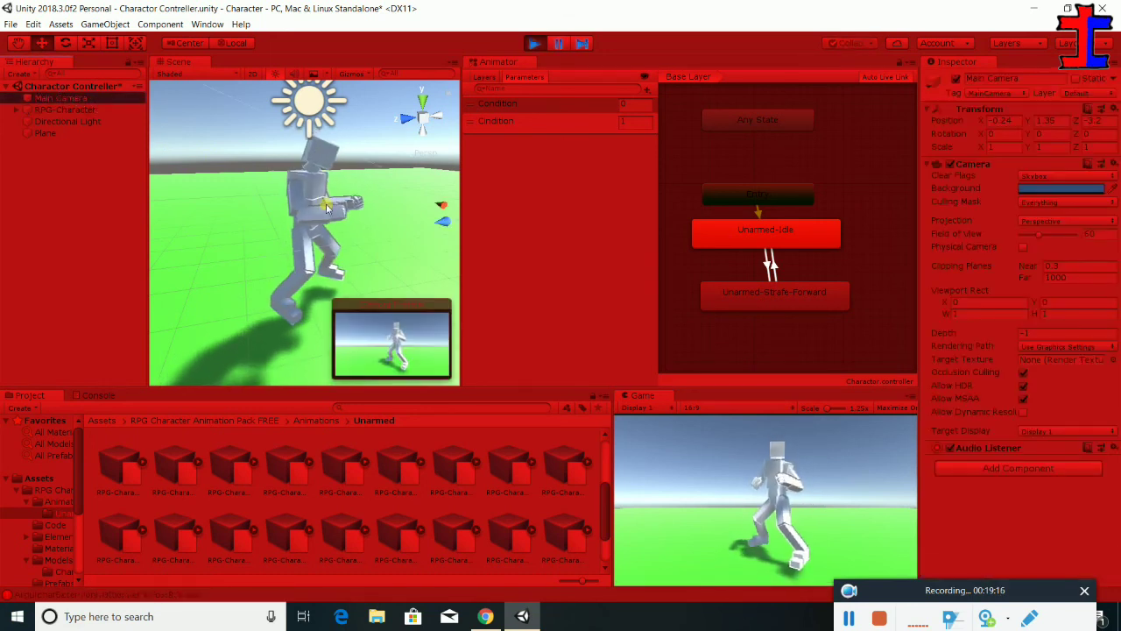
pyautogui.scroll(-5, 329, 208)
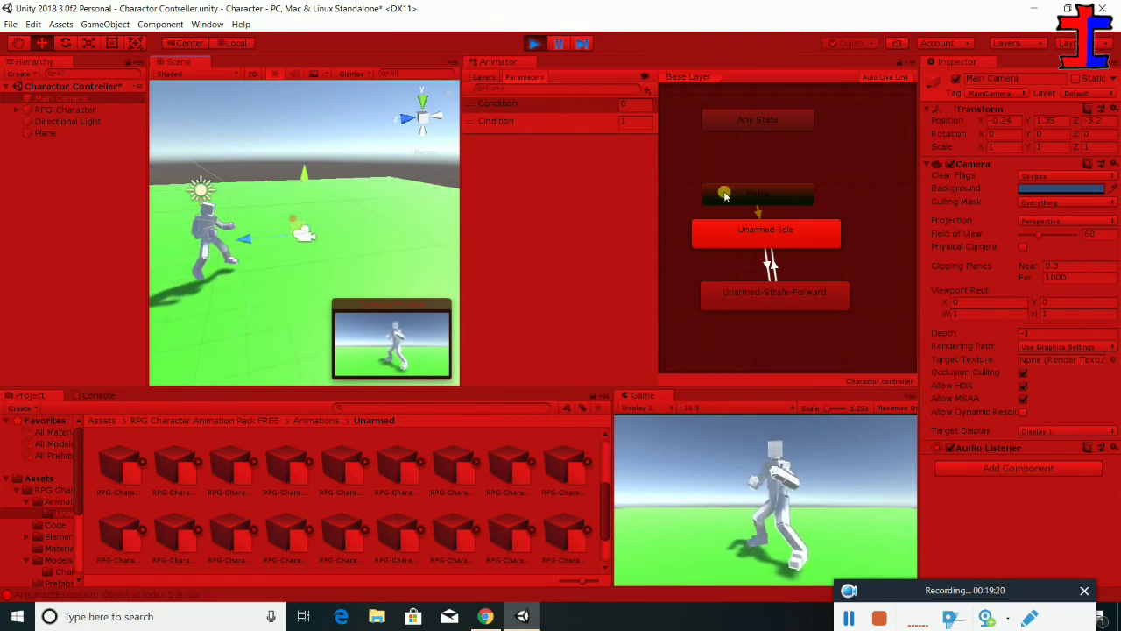
pyautogui.click(642, 104)
pyautogui.write('1')
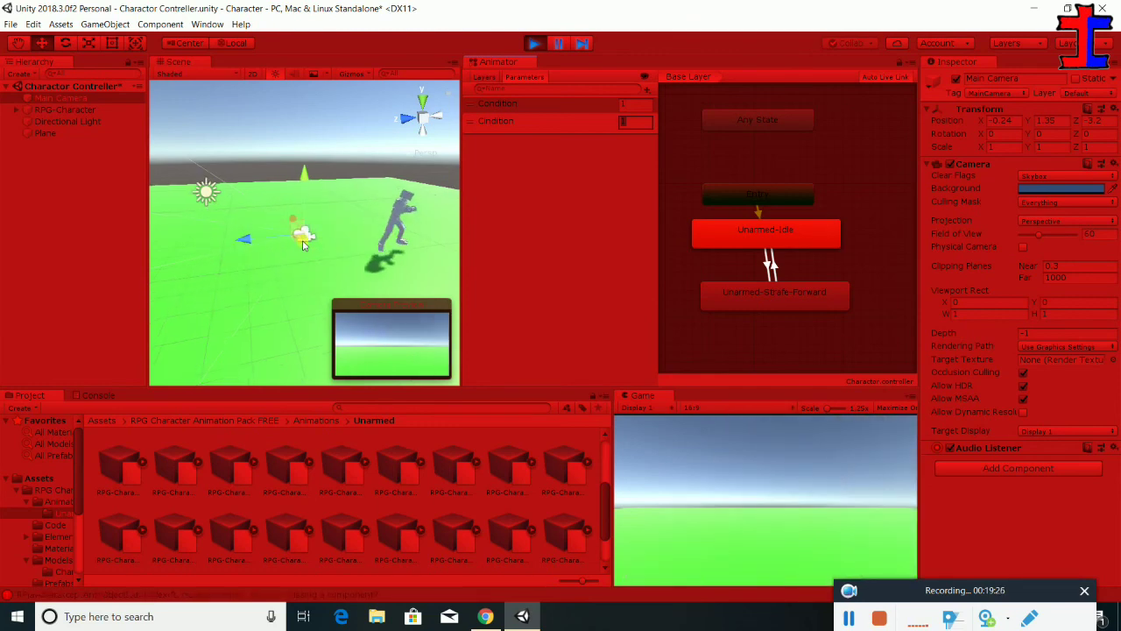
pyautogui.click(535, 44)
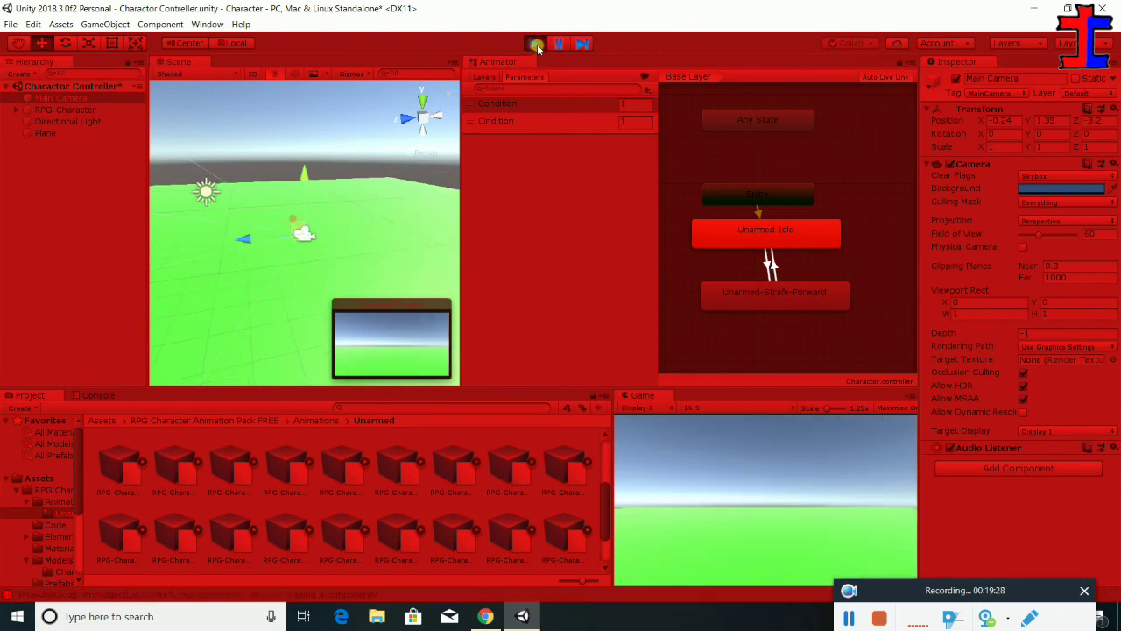
pyautogui.click(629, 105)
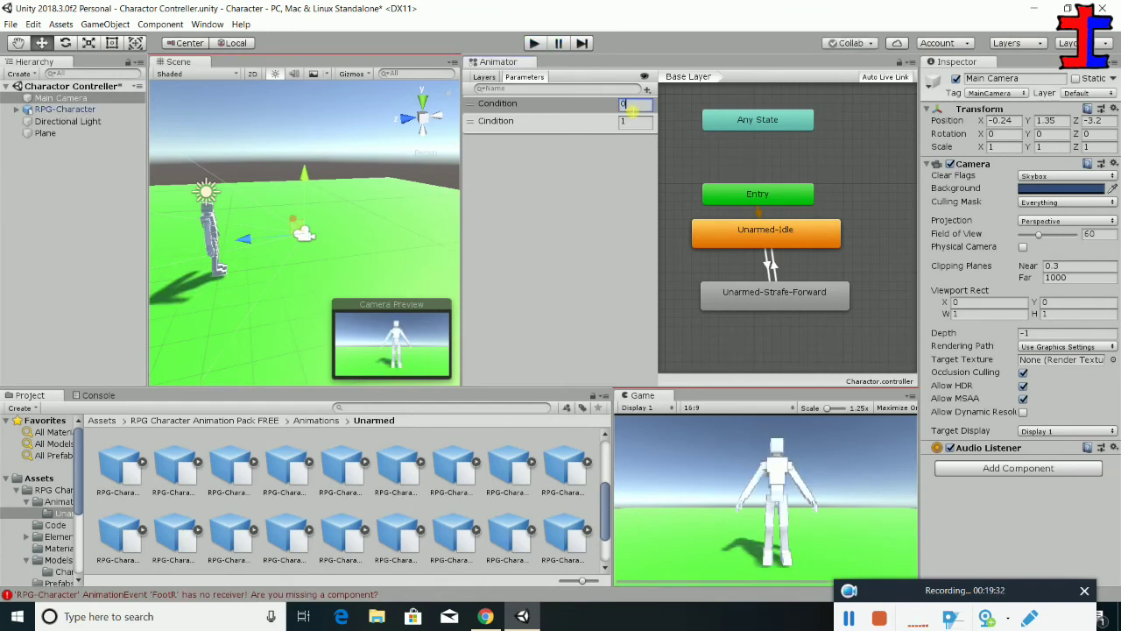
pyautogui.click(534, 43)
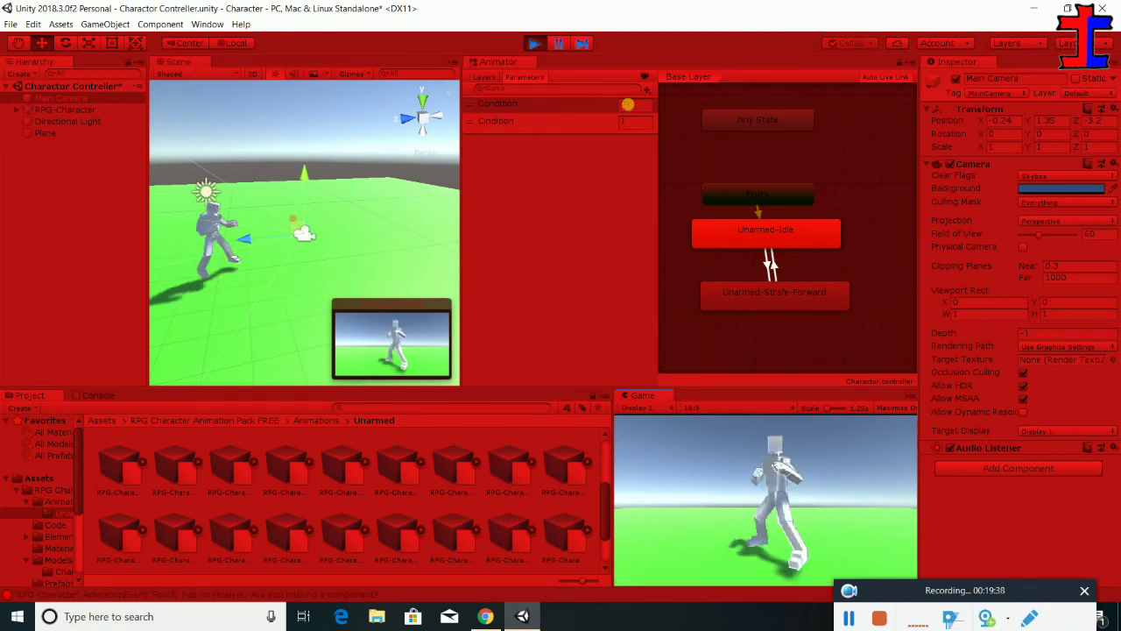
pyautogui.click(628, 104)
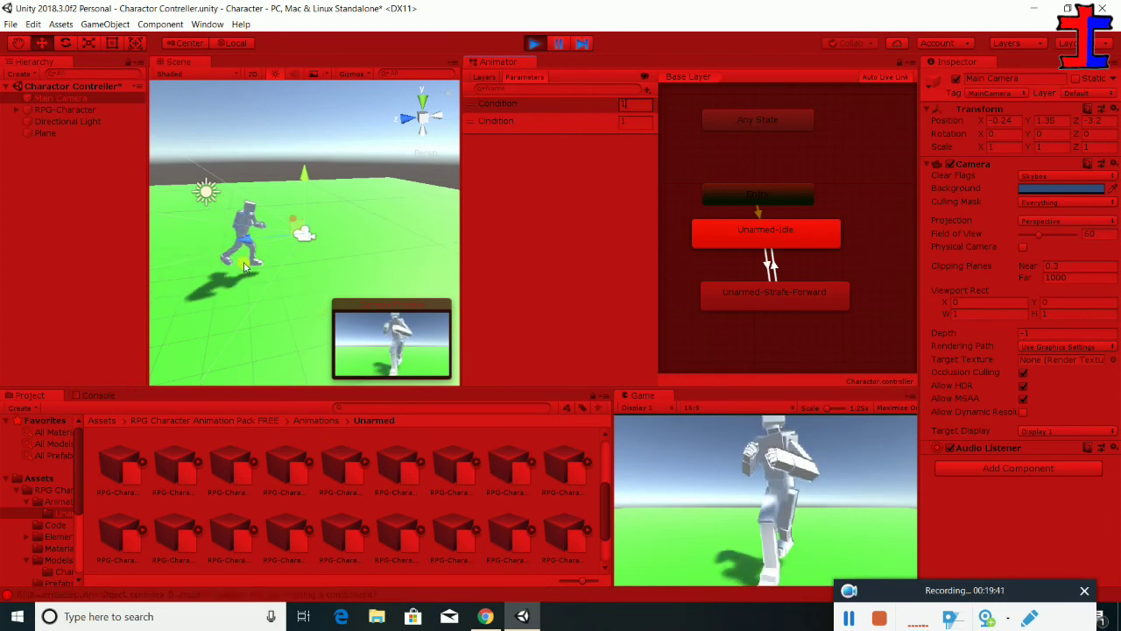
pyautogui.click(533, 43)
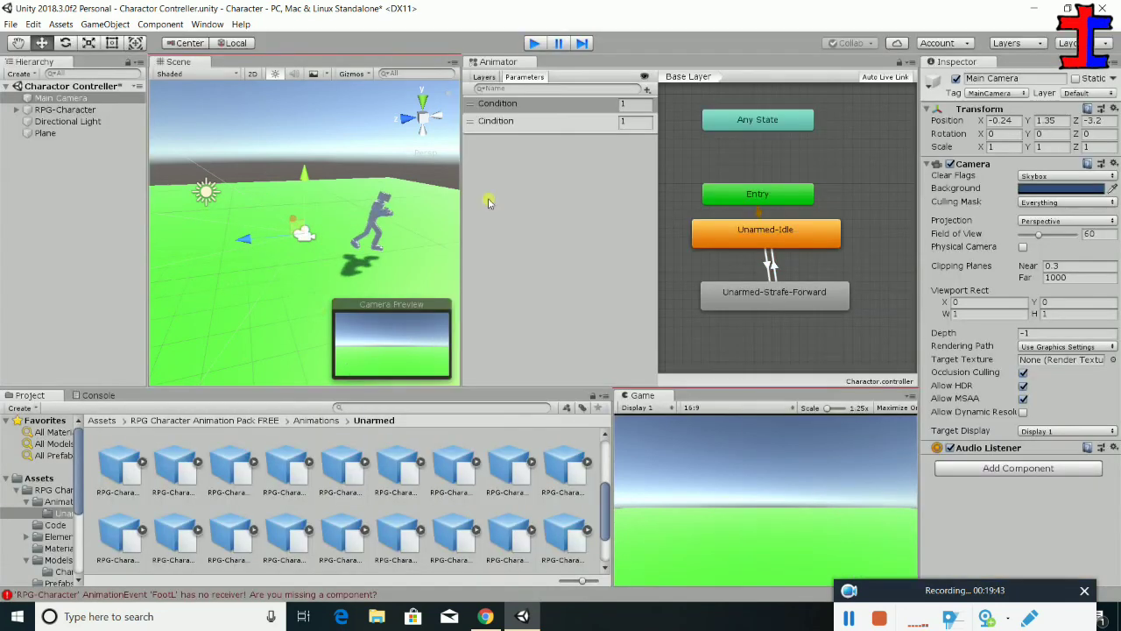
pyautogui.click(769, 262)
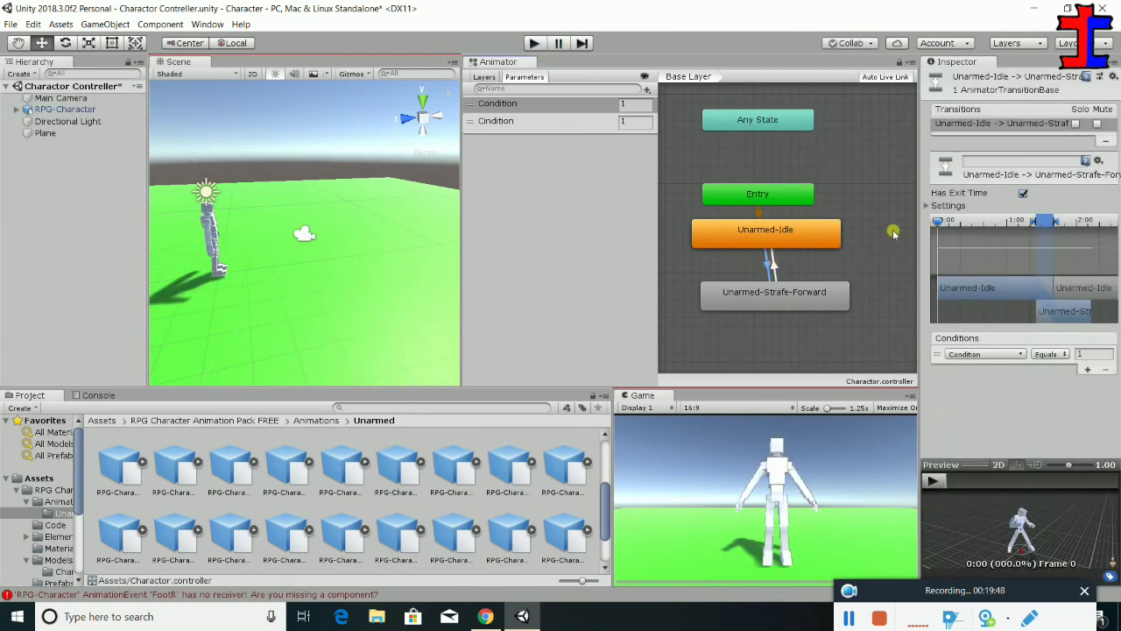
# Uncheck Has Exit Time on the Idle/Strafe-Forward transitions and start a new Play-mode test
pyautogui.click(1025, 194)
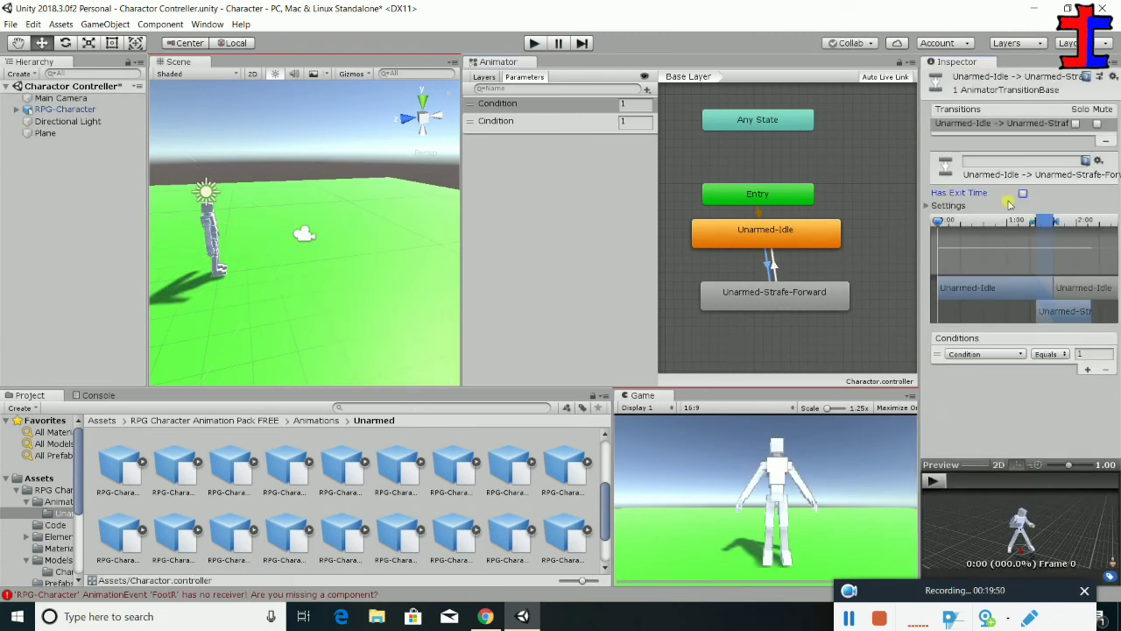
pyautogui.click(772, 265)
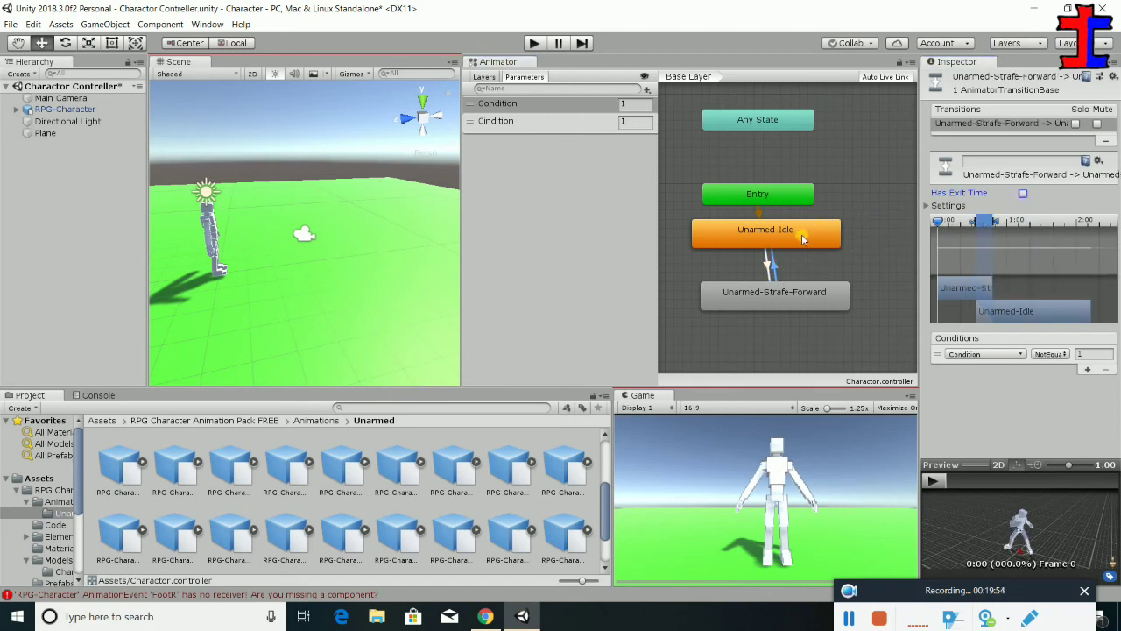
pyautogui.click(803, 238)
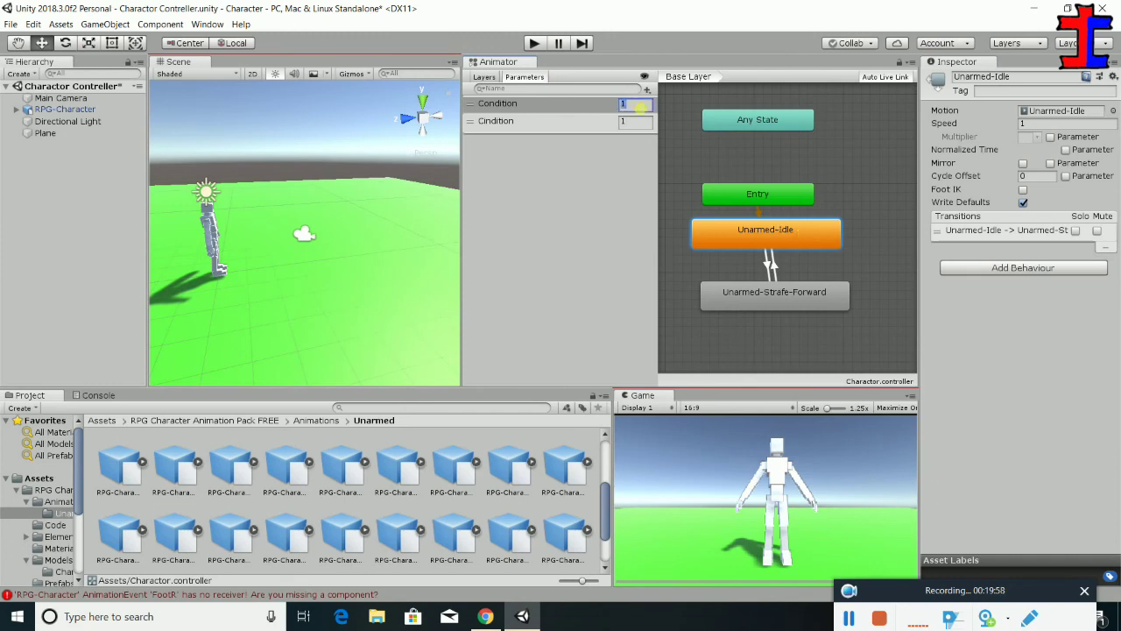
pyautogui.click(535, 48)
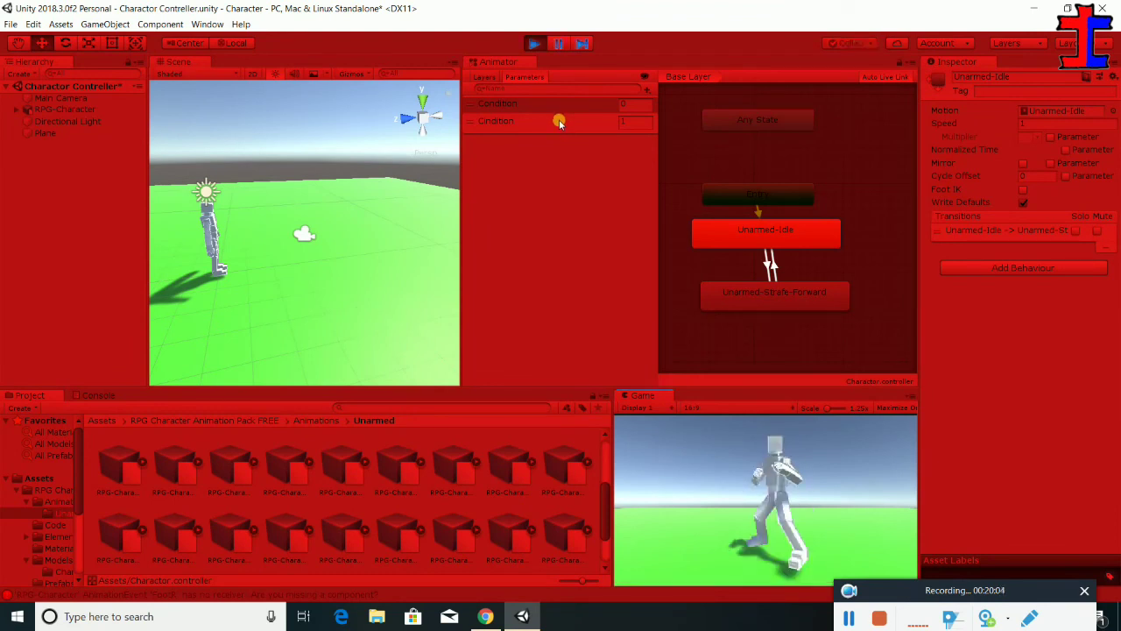
pyautogui.click(625, 104)
pyautogui.write('1')
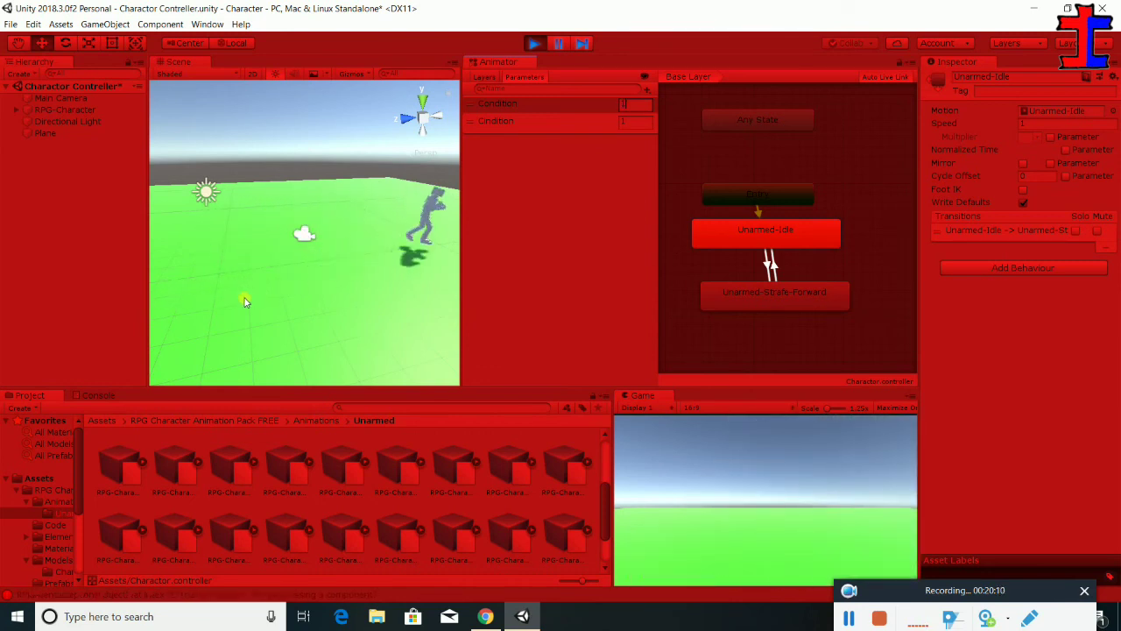
pyautogui.click(533, 40)
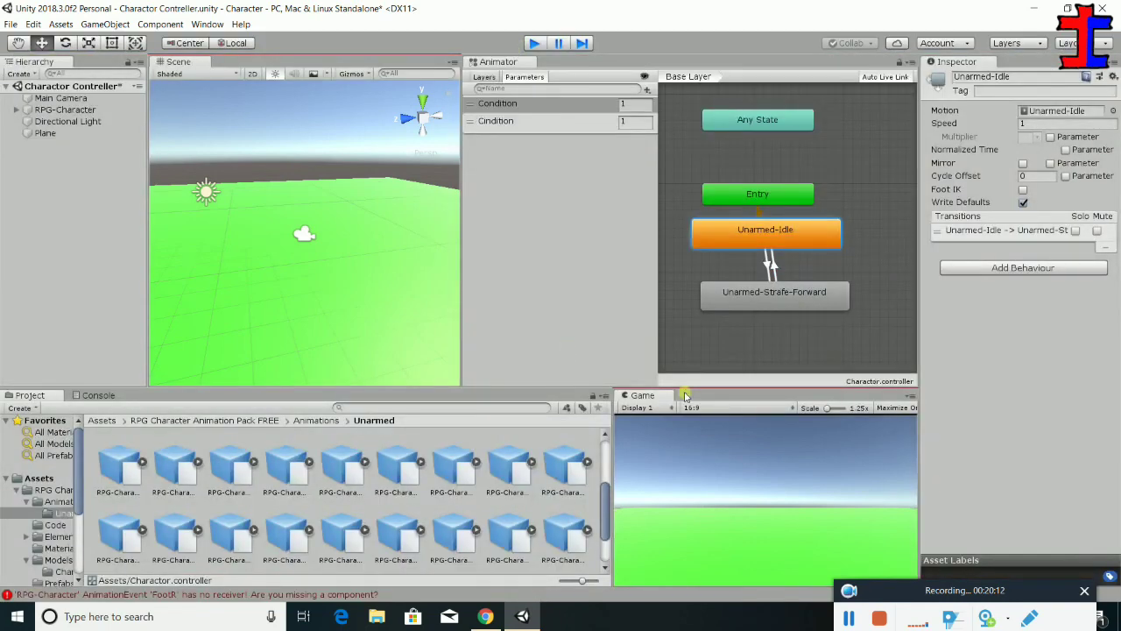